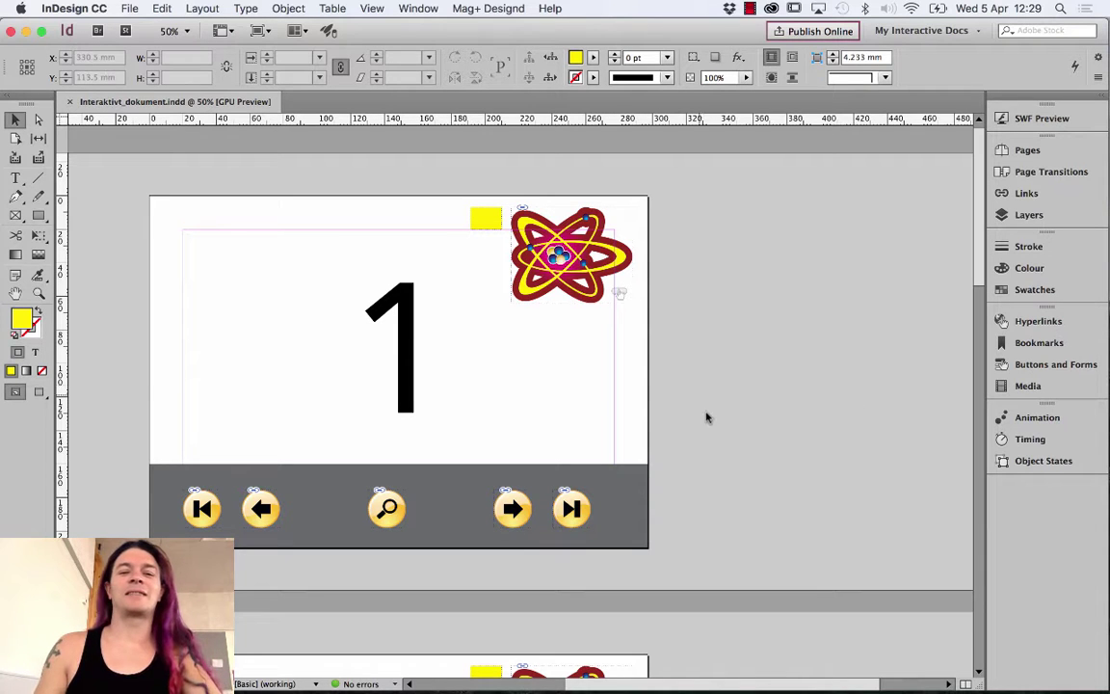
Look through pages 1 to 4 of the interactive document and return to page 1
scroll(702, 443, "down", 1)
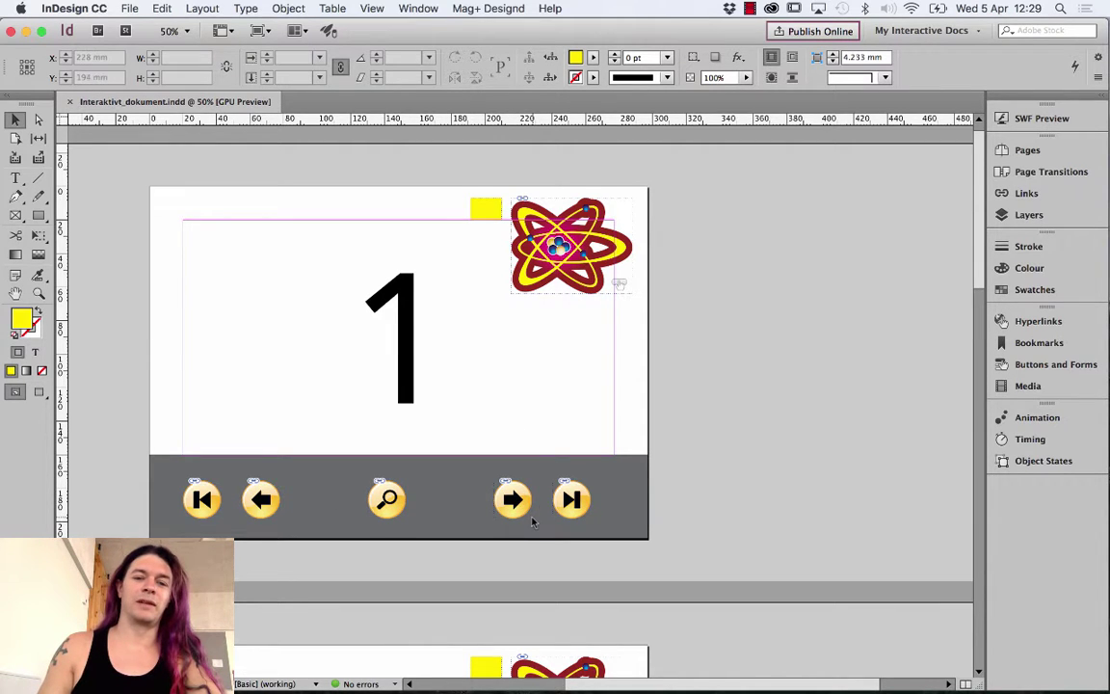
scroll(530, 521, "down", 5)
scroll(531, 523, "down", 12)
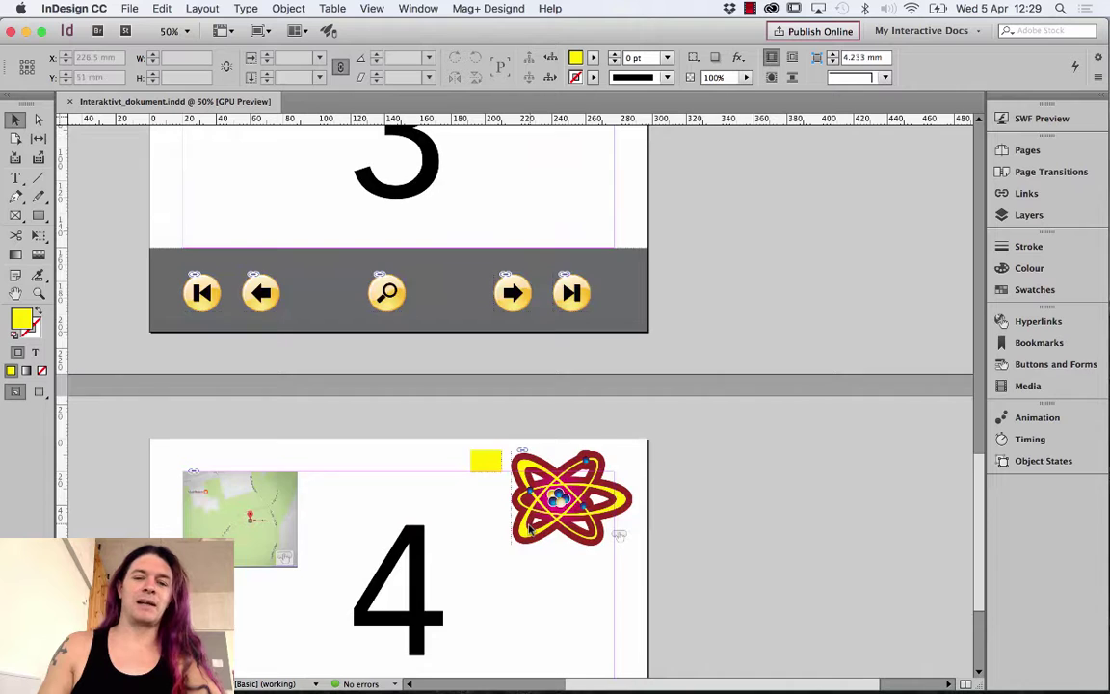
scroll(530, 529, "down", 3)
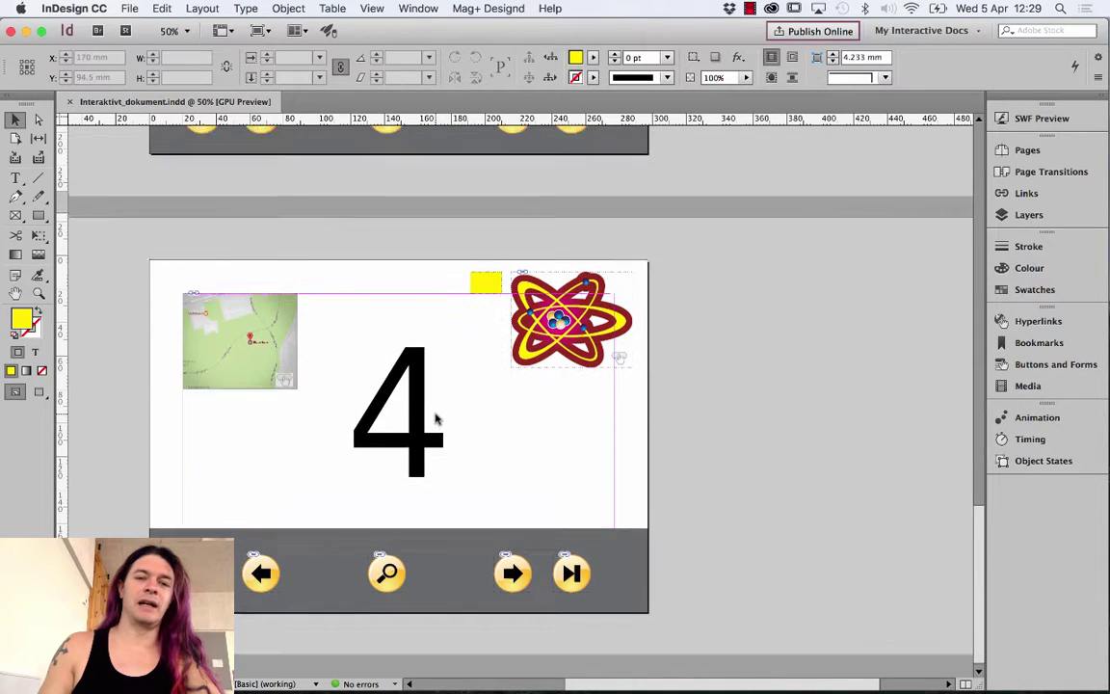
scroll(435, 418, "up", 18)
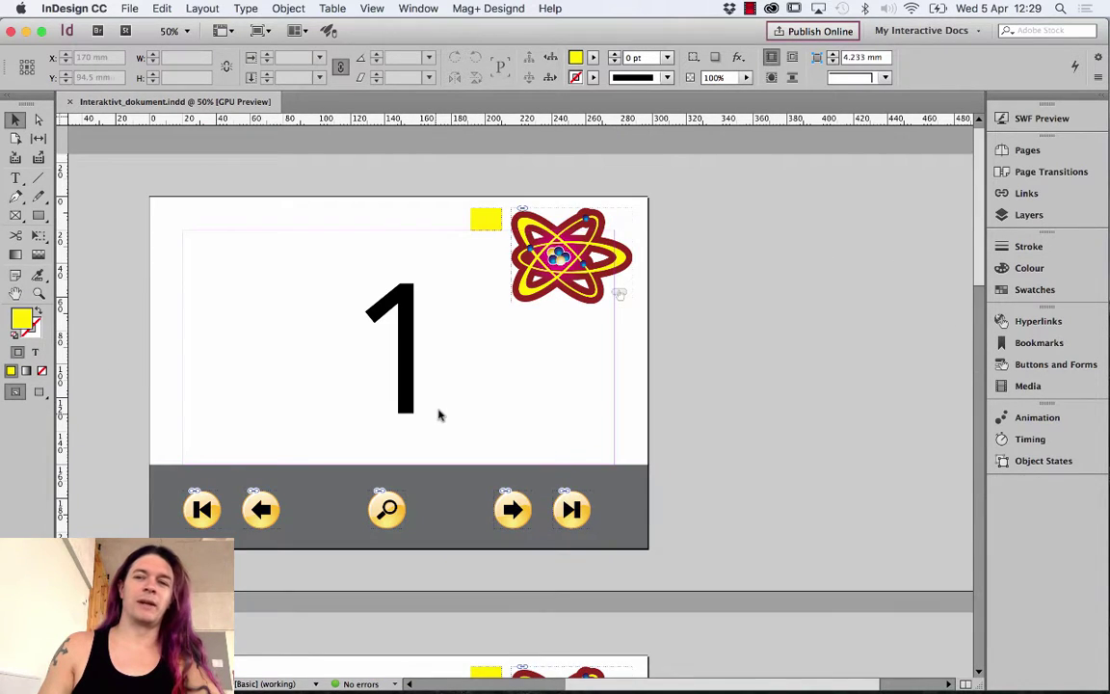
Switch to the Interactive for PDF workspace and reset it to its default panel layout
left_click(1028, 116)
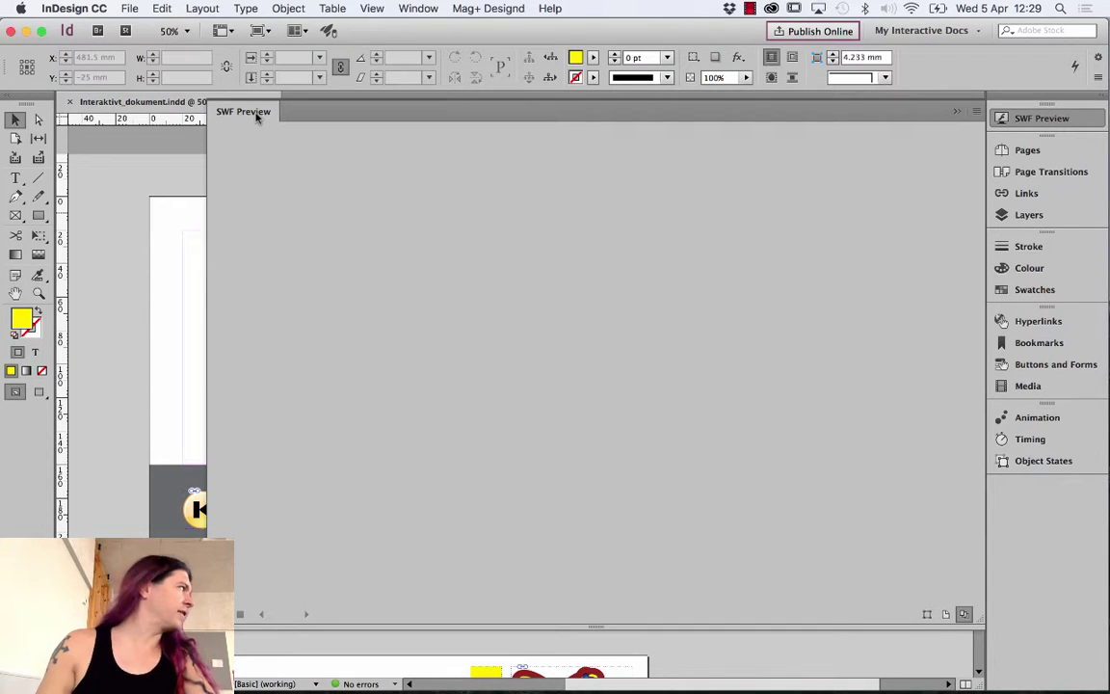
left_click(418, 8)
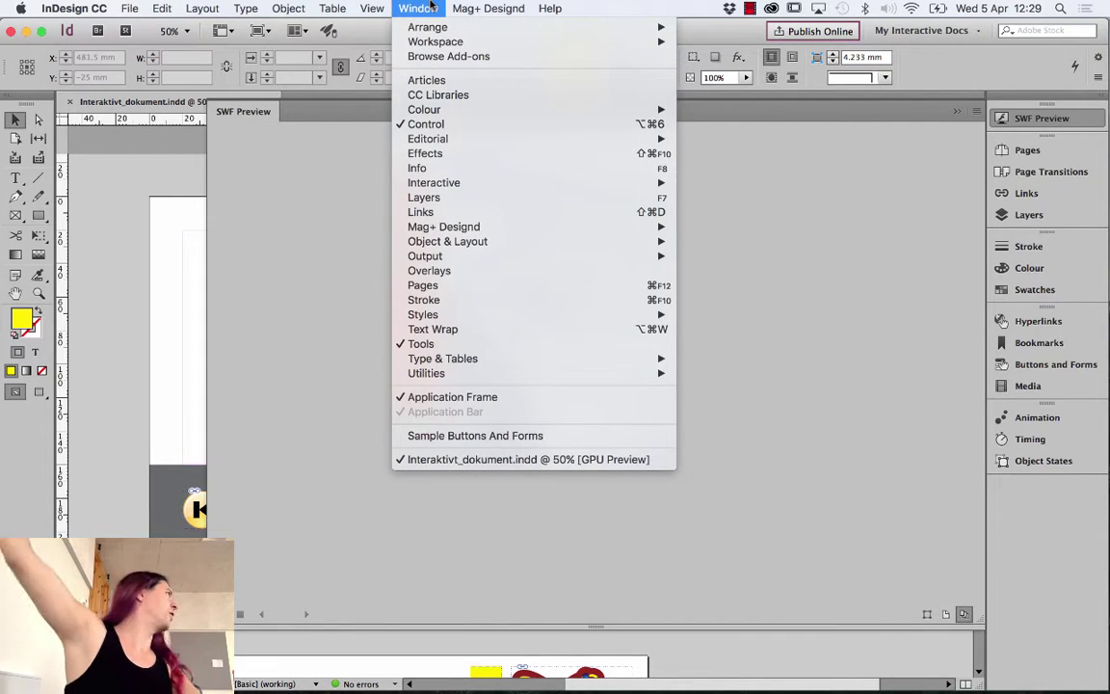
mouse_move(438, 41)
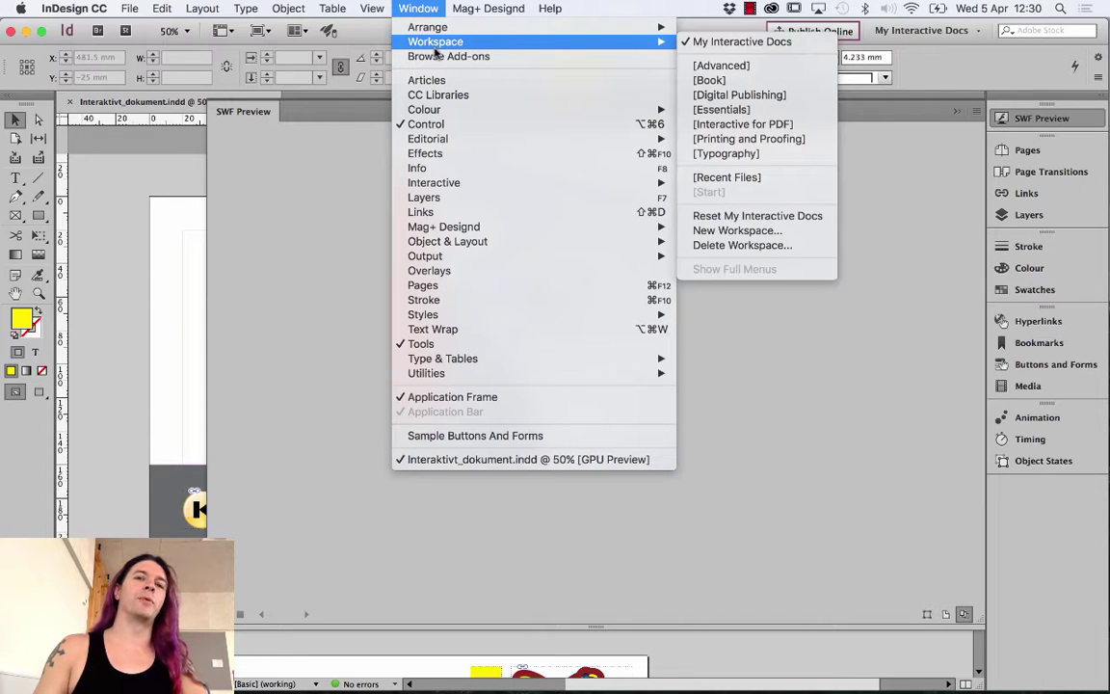
left_click(769, 129)
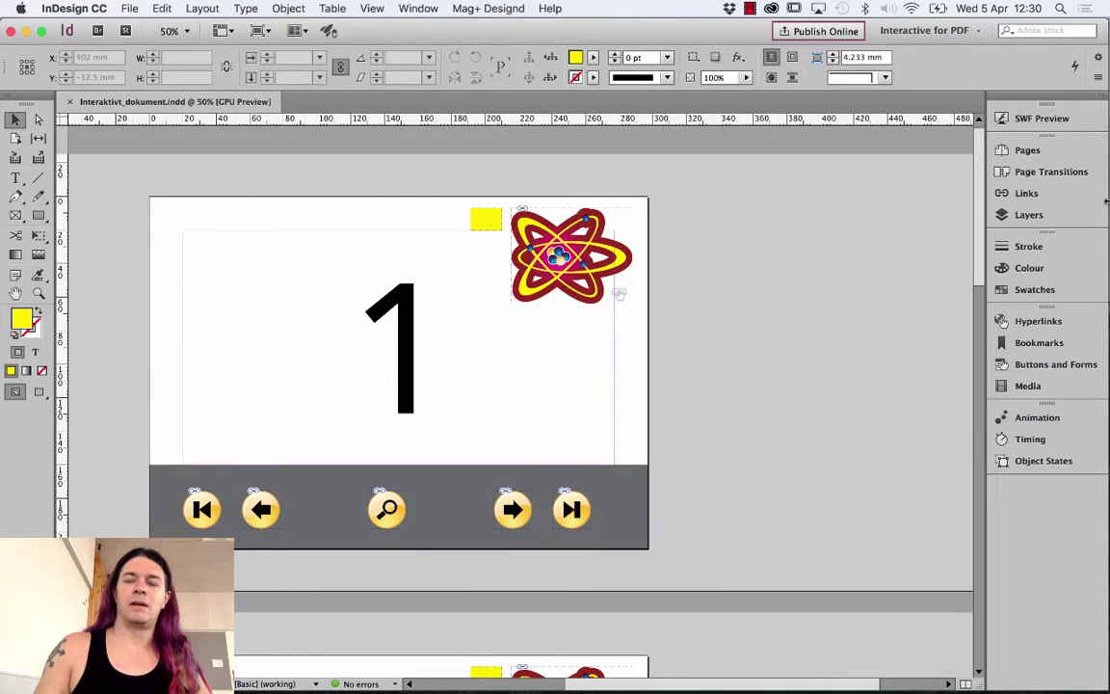
left_click(925, 30)
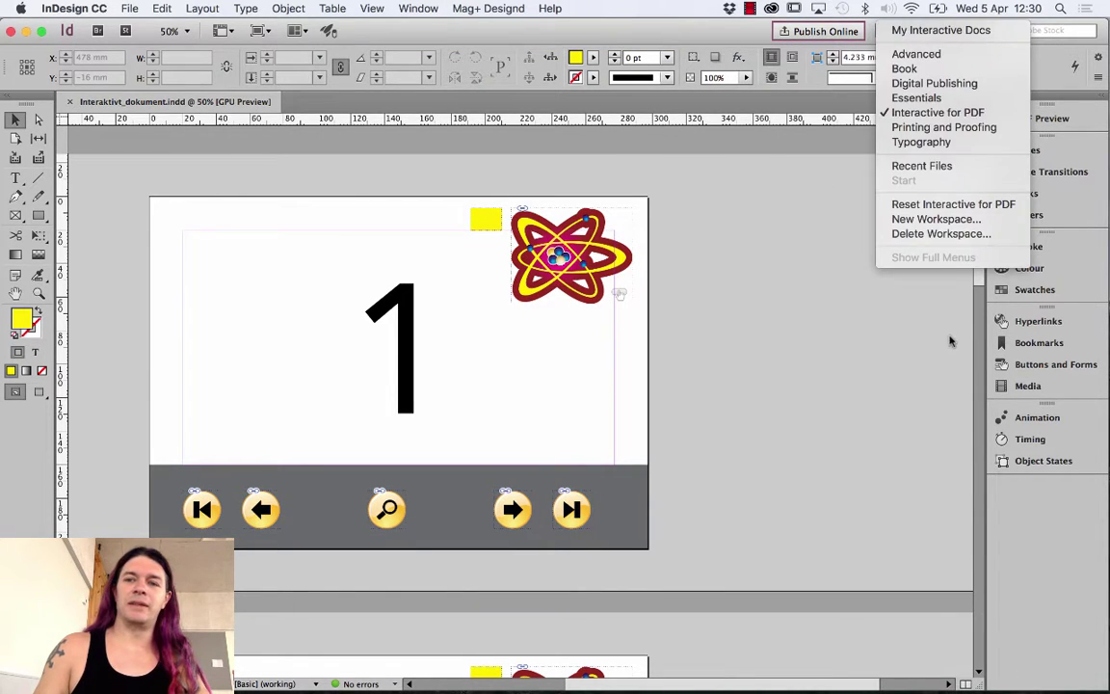
left_click(965, 208)
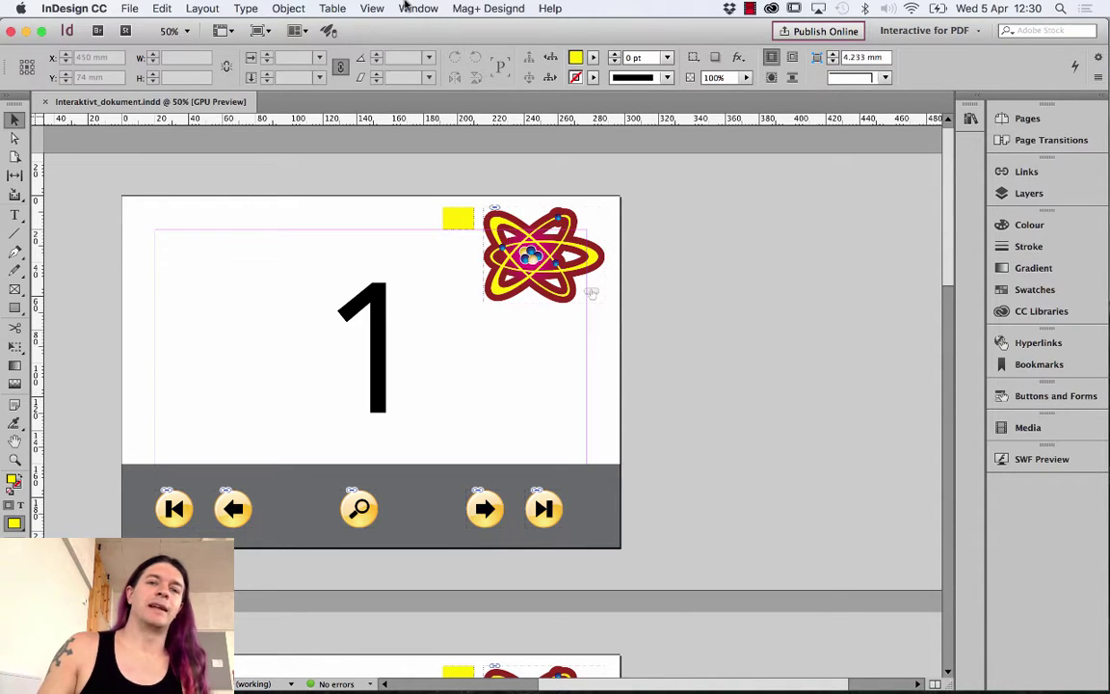
left_click(418, 7)
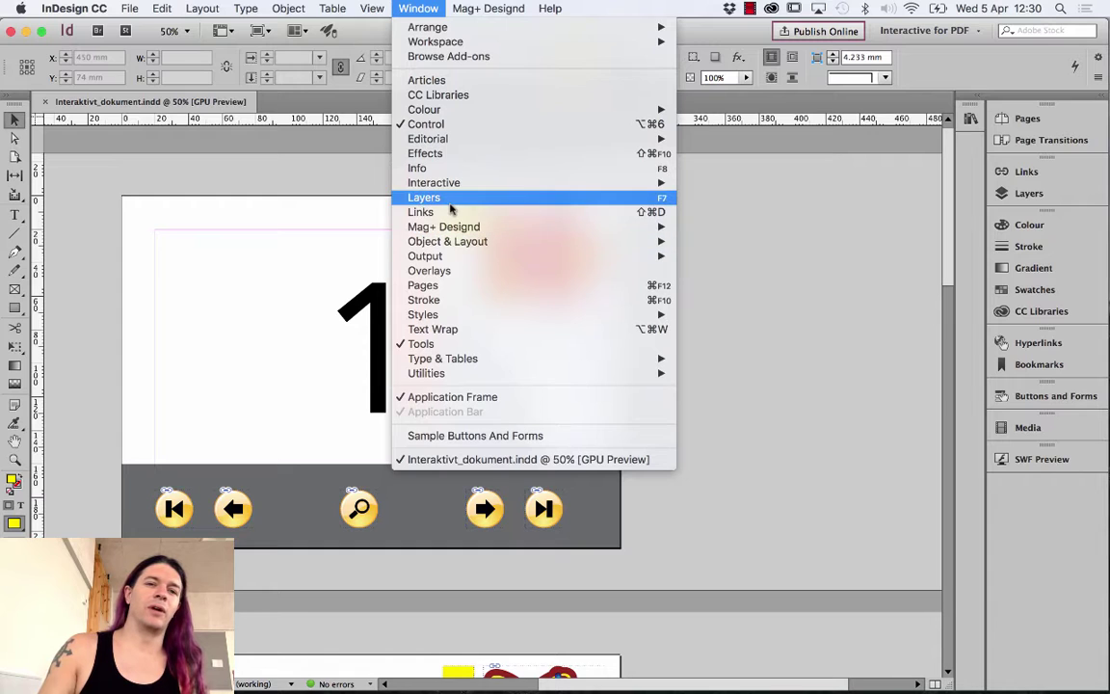
mouse_move(452, 188)
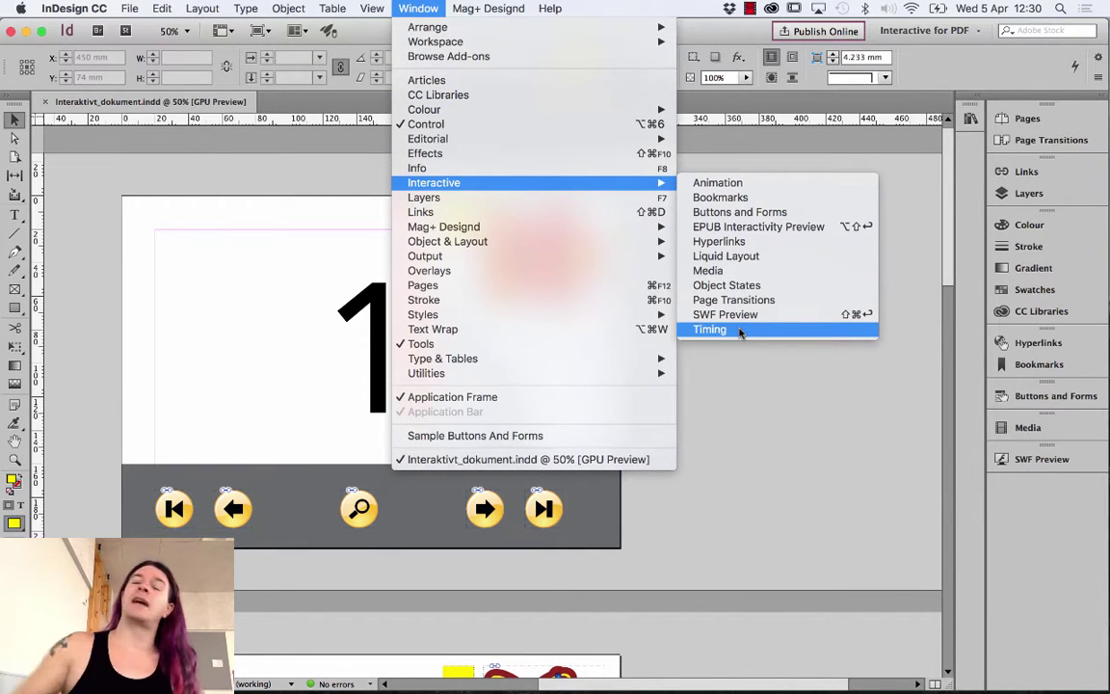
left_click(970, 117)
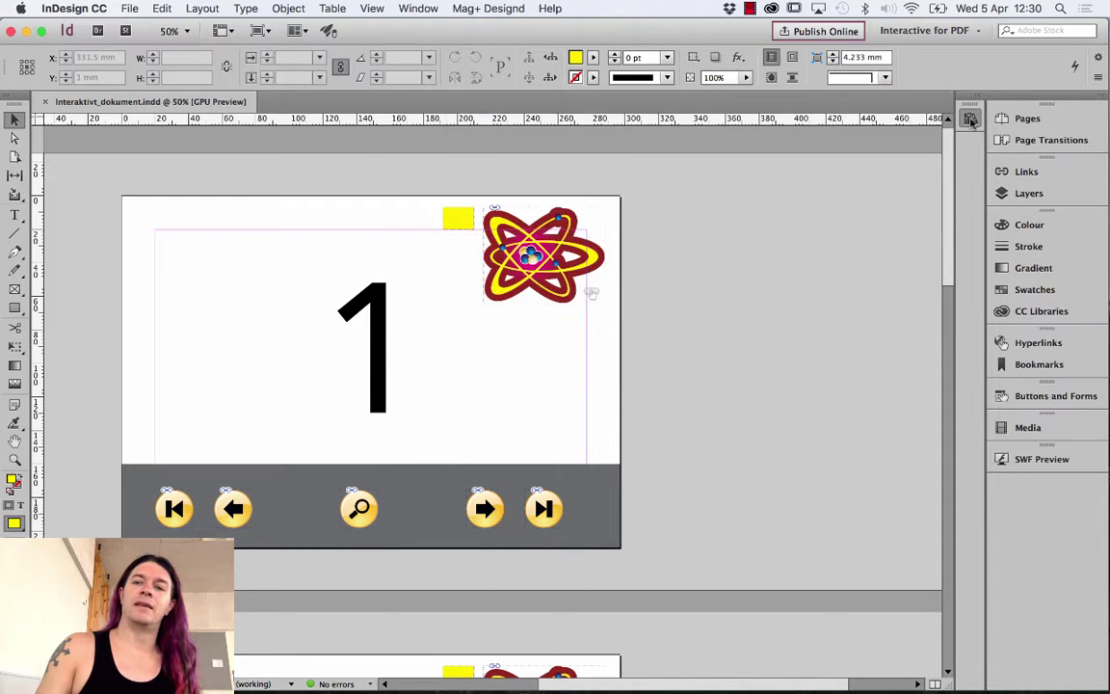
Detach the Sample Buttons And Forms library from the panel dock and close it
left_click(971, 117)
left_click_drag(971, 117, 646, 218)
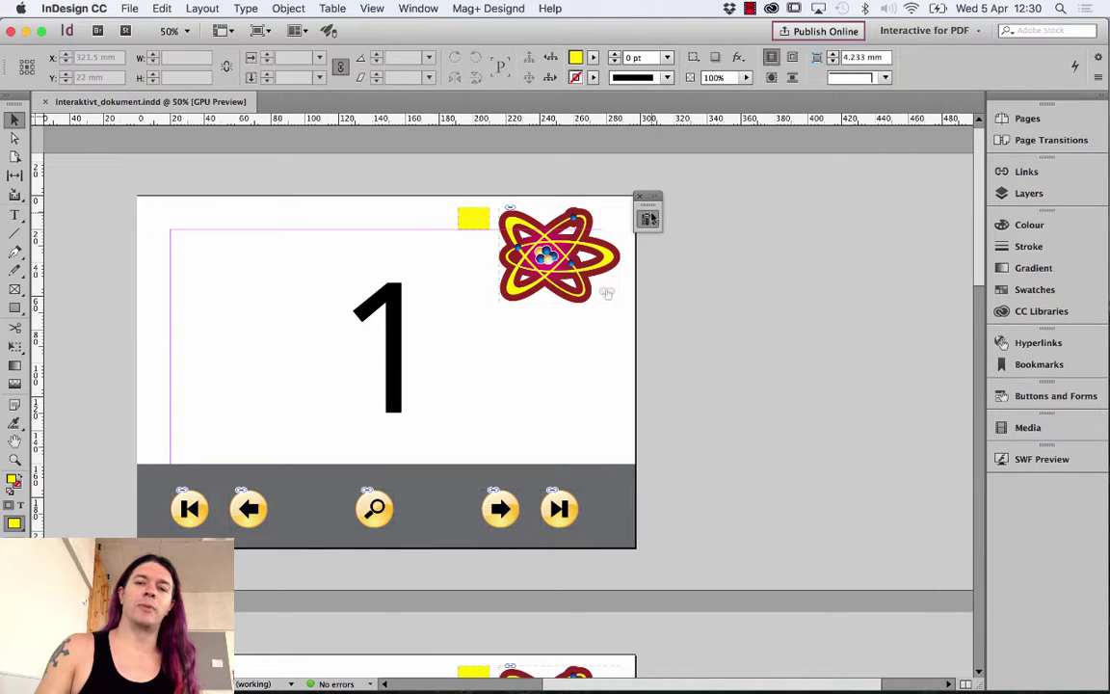
left_click(647, 220)
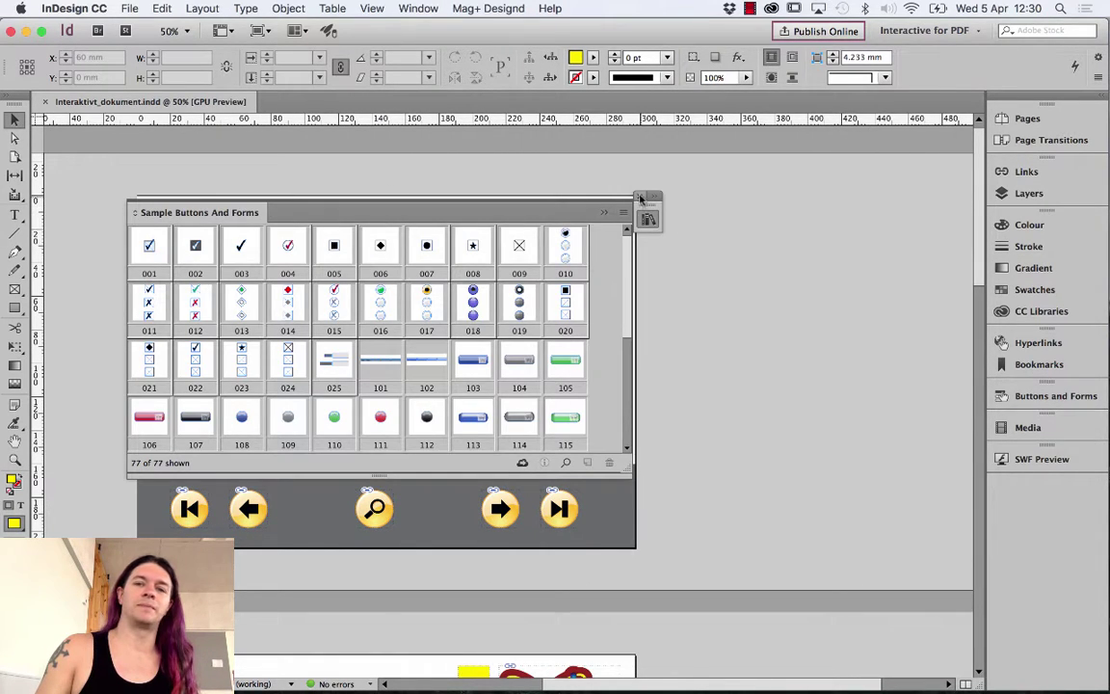
left_click(648, 217)
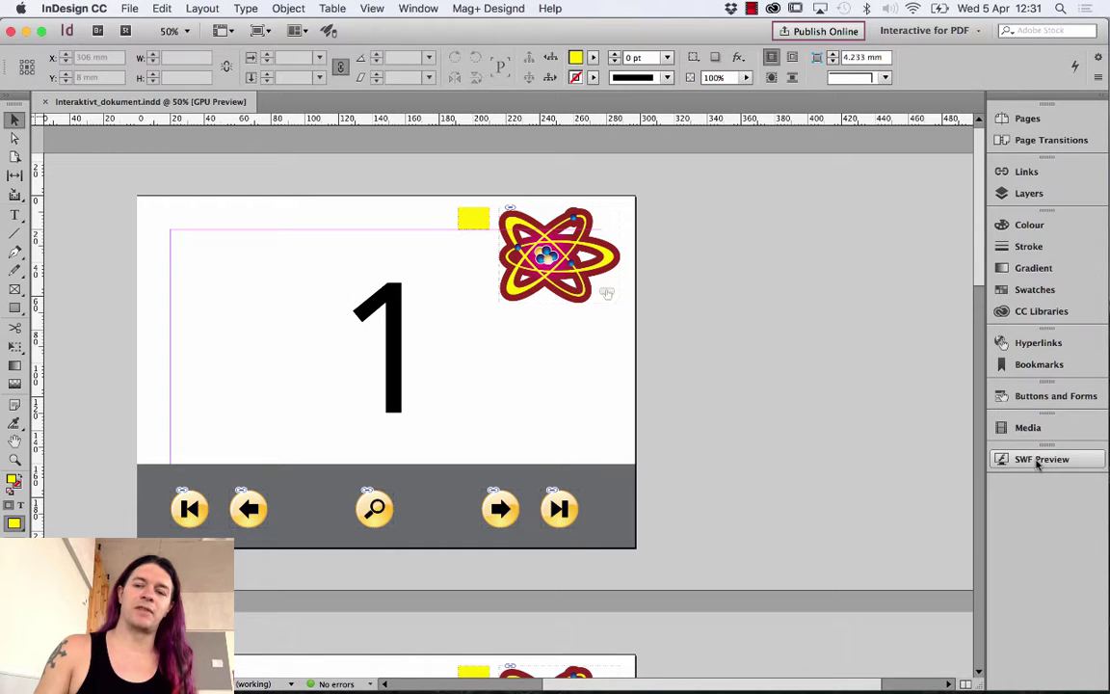
Move SWF Preview to the head of the panel dock and remove CC Libraries from the workspace
left_click_drag(1038, 459, 1039, 114)
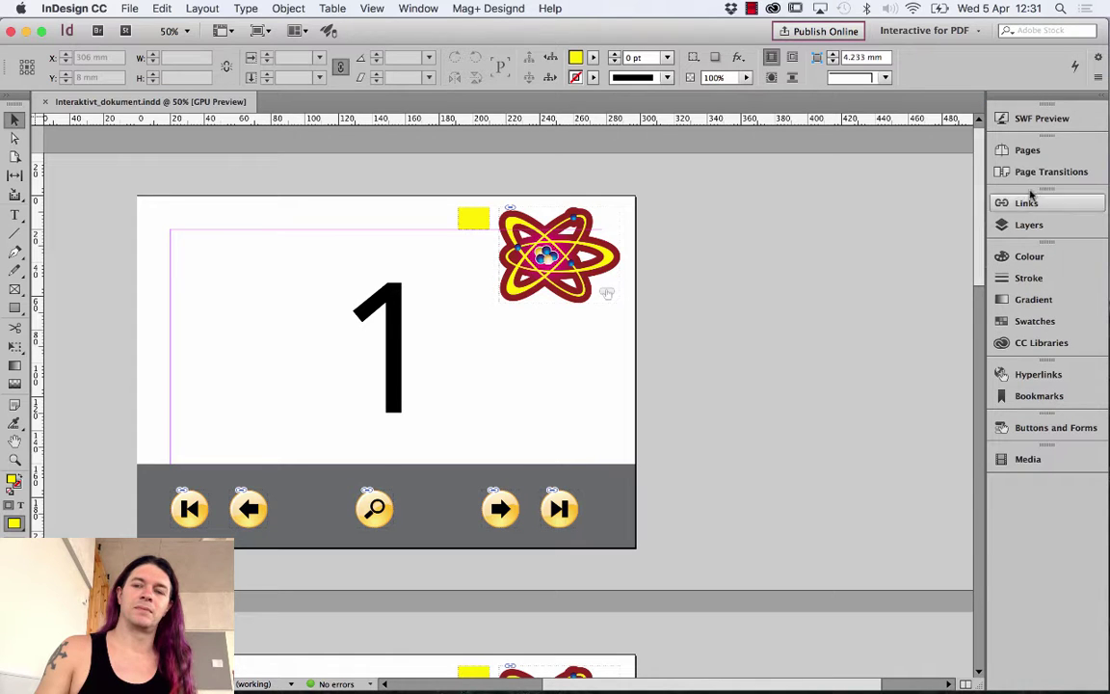
left_click_drag(1080, 342, 674, 293)
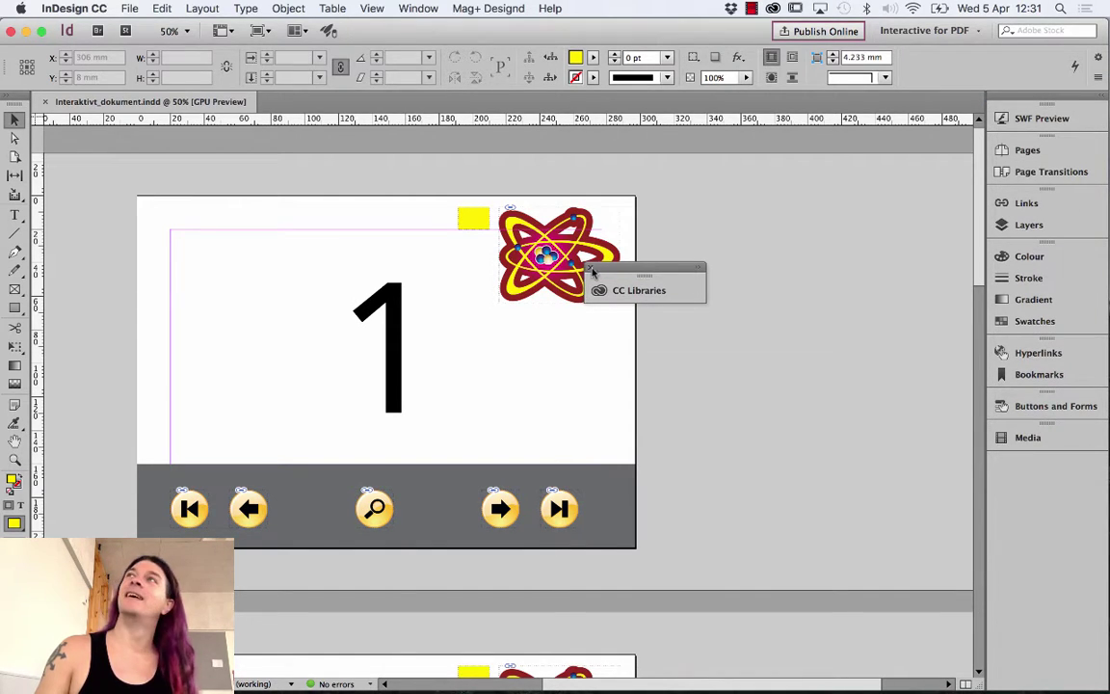
left_click(591, 270)
Expand SWF Preview and enlarge it to cover most of the document area
left_click(1008, 118)
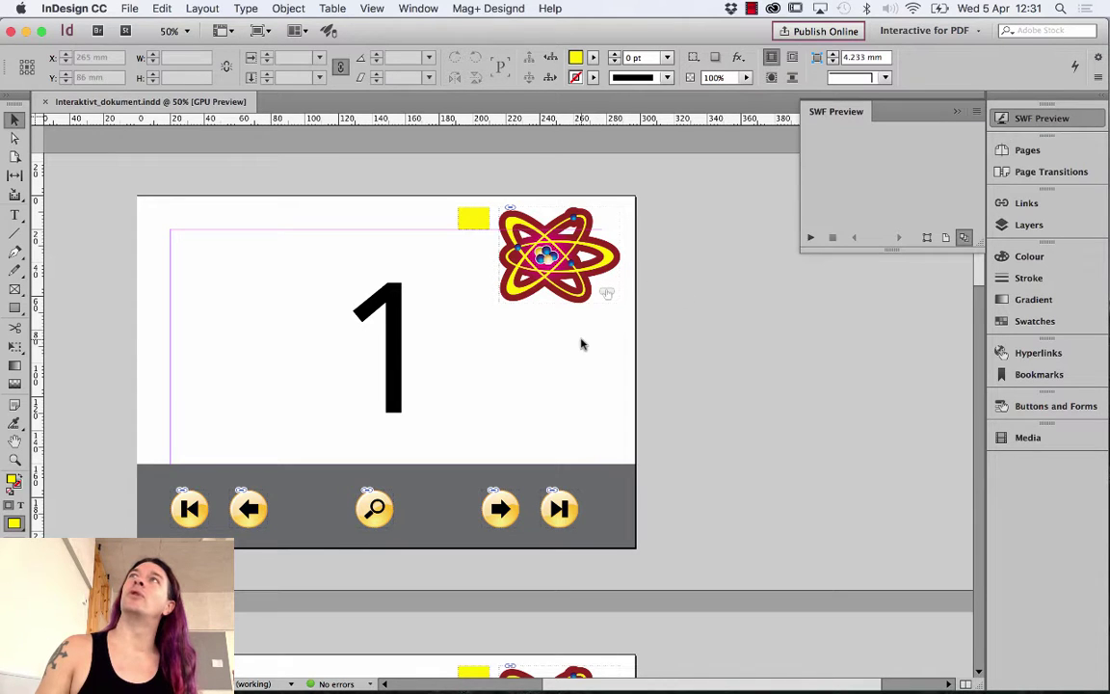
left_click_drag(800, 250, 304, 597)
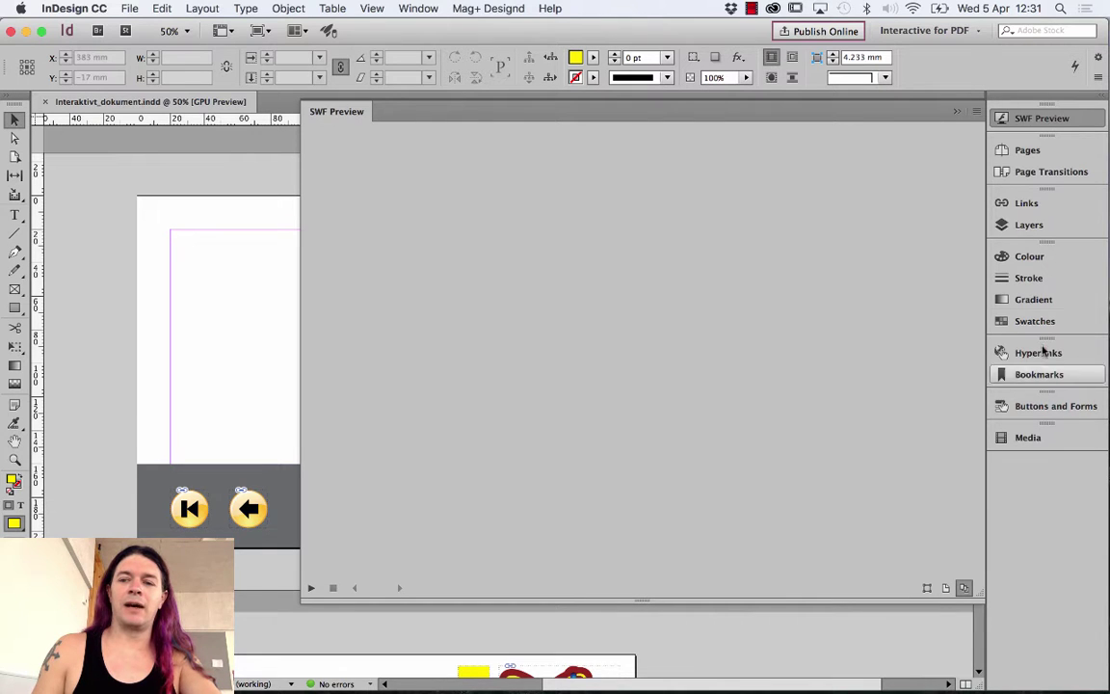
Switch back to the custom My Interactive Docs workspace
left_click(925, 29)
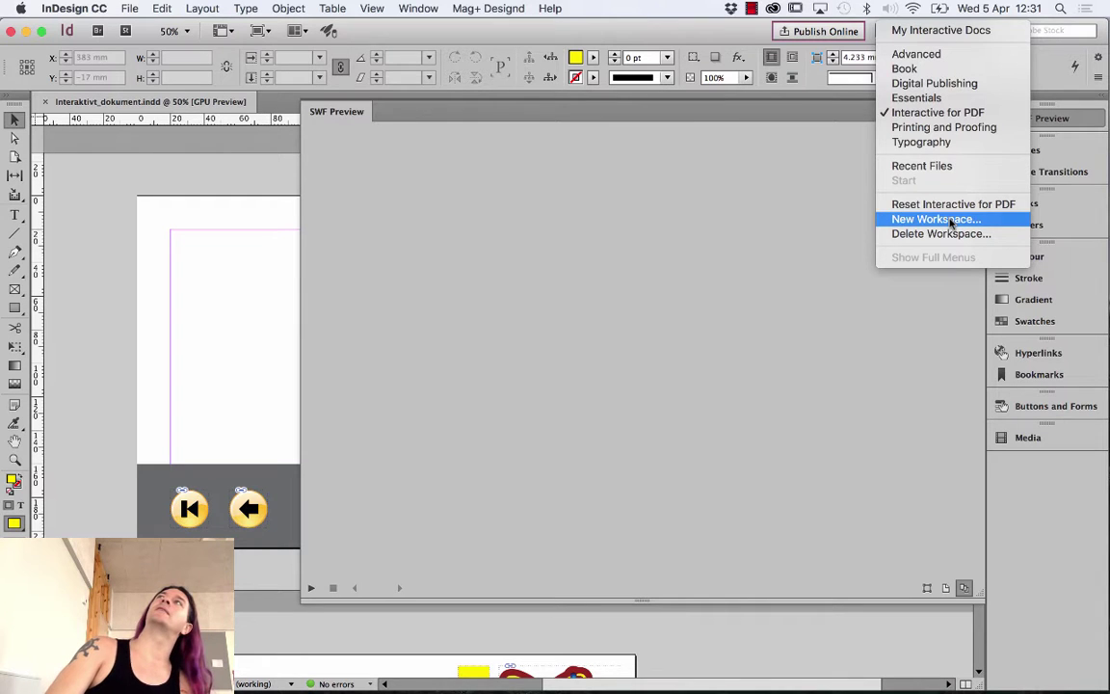
left_click(421, 8)
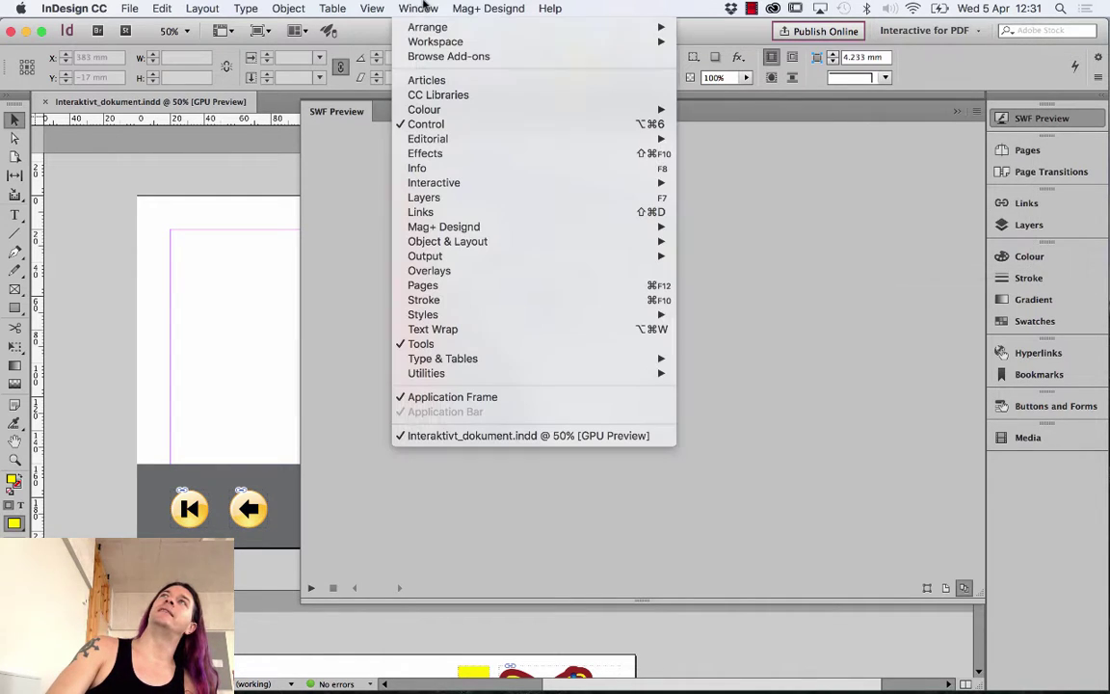
mouse_move(434, 42)
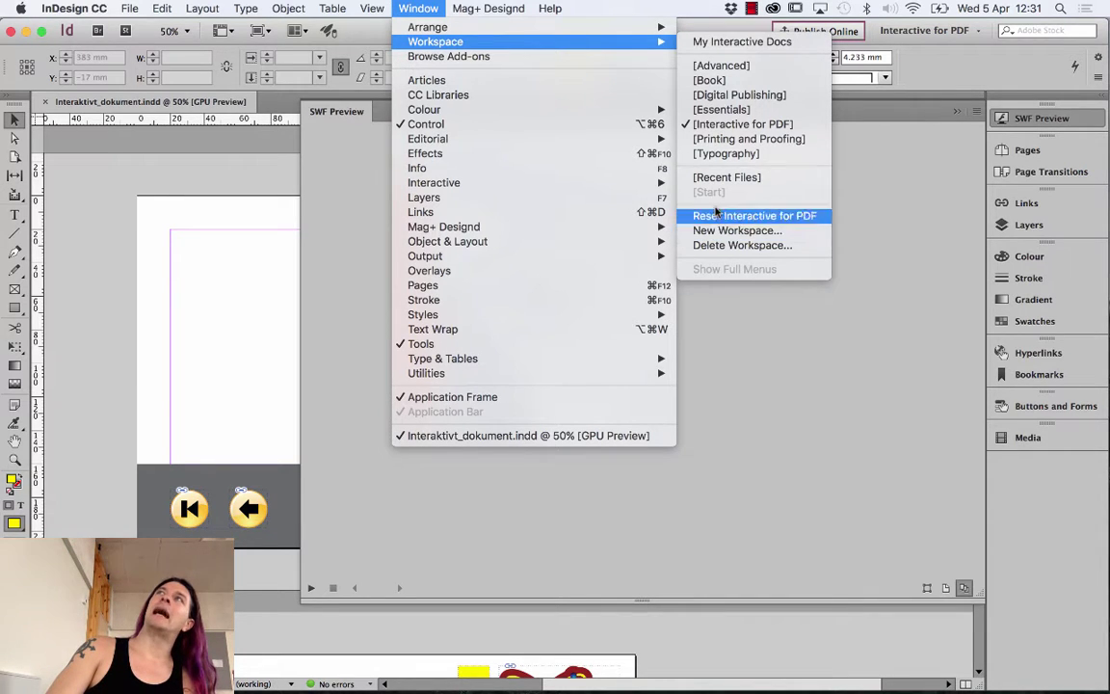
left_click(741, 43)
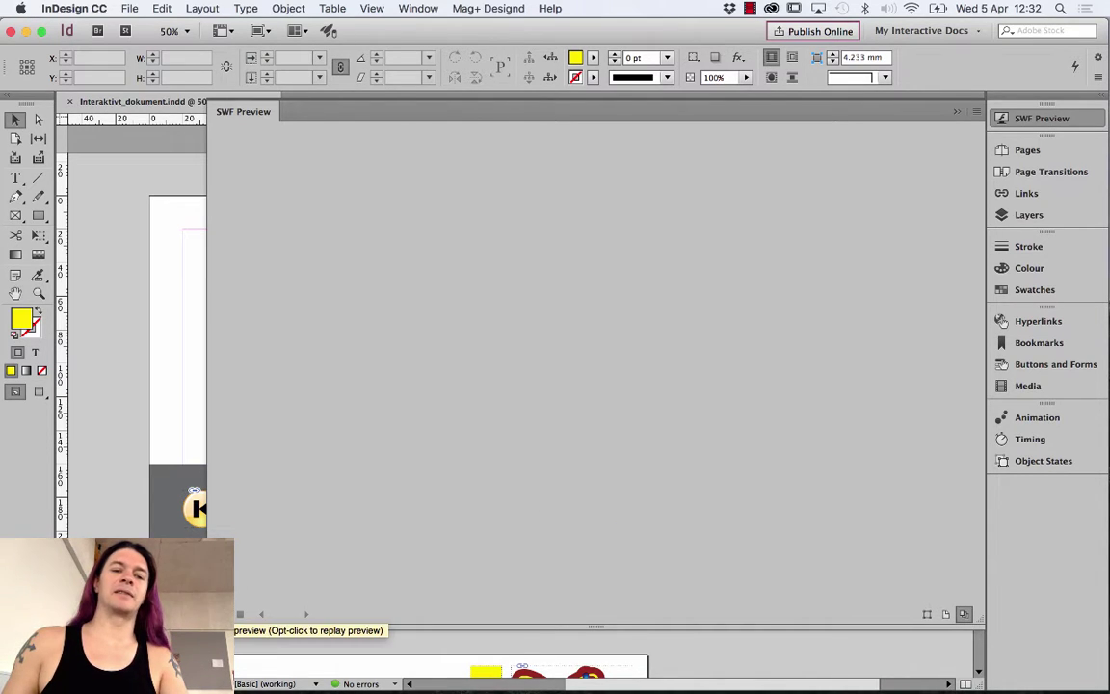
Play the document in SWF Preview, test the navigation buttons between pages 1 and 4, and collapse the preview
left_click(241, 613)
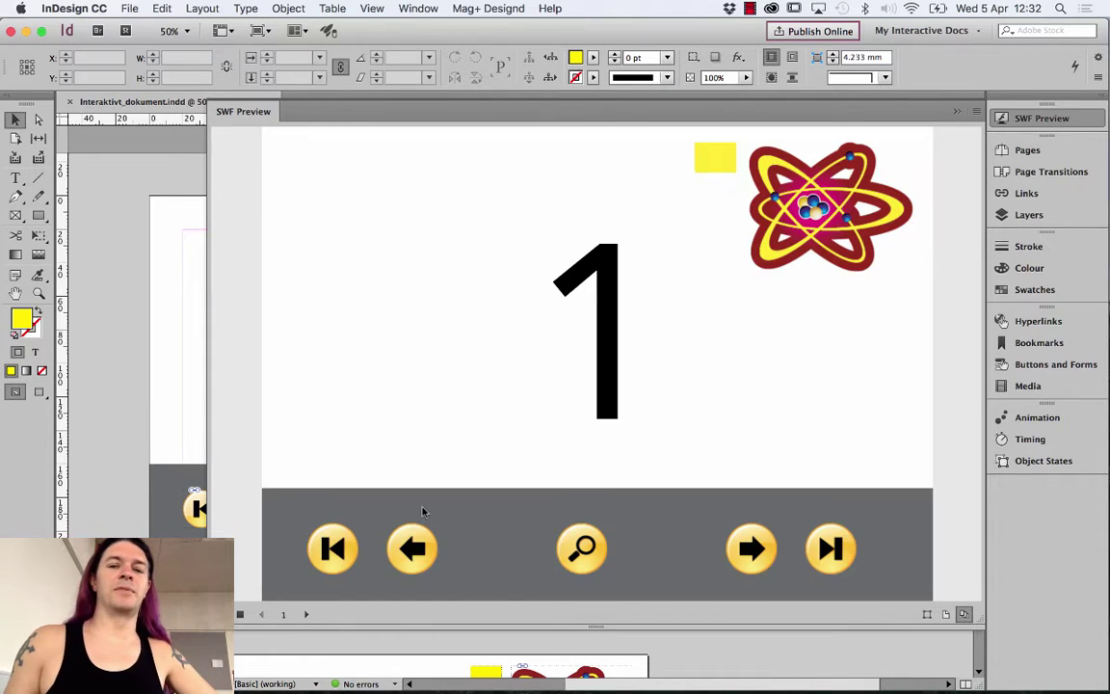
left_click(750, 547)
left_click(749, 546)
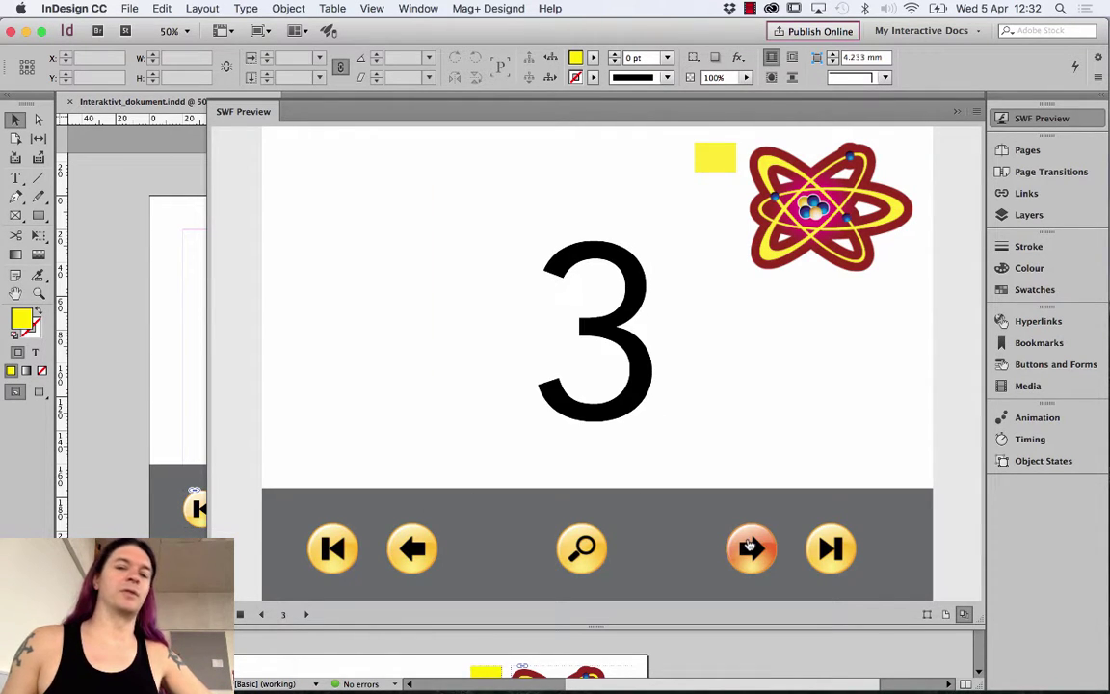
left_click(750, 547)
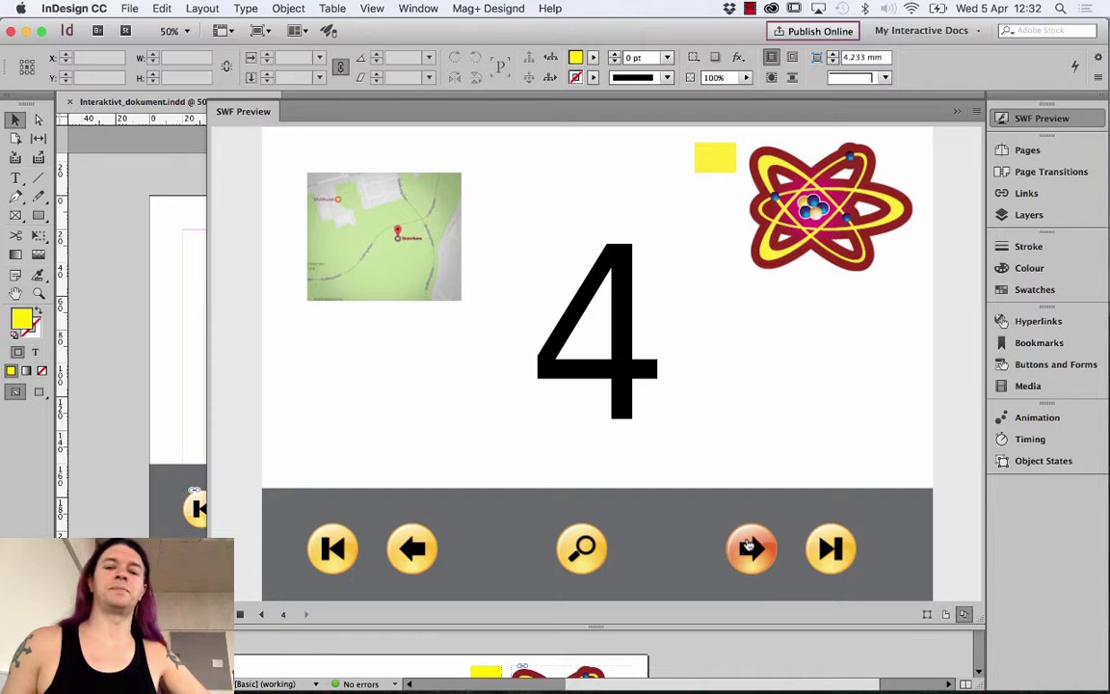
left_click(415, 551)
left_click(415, 555)
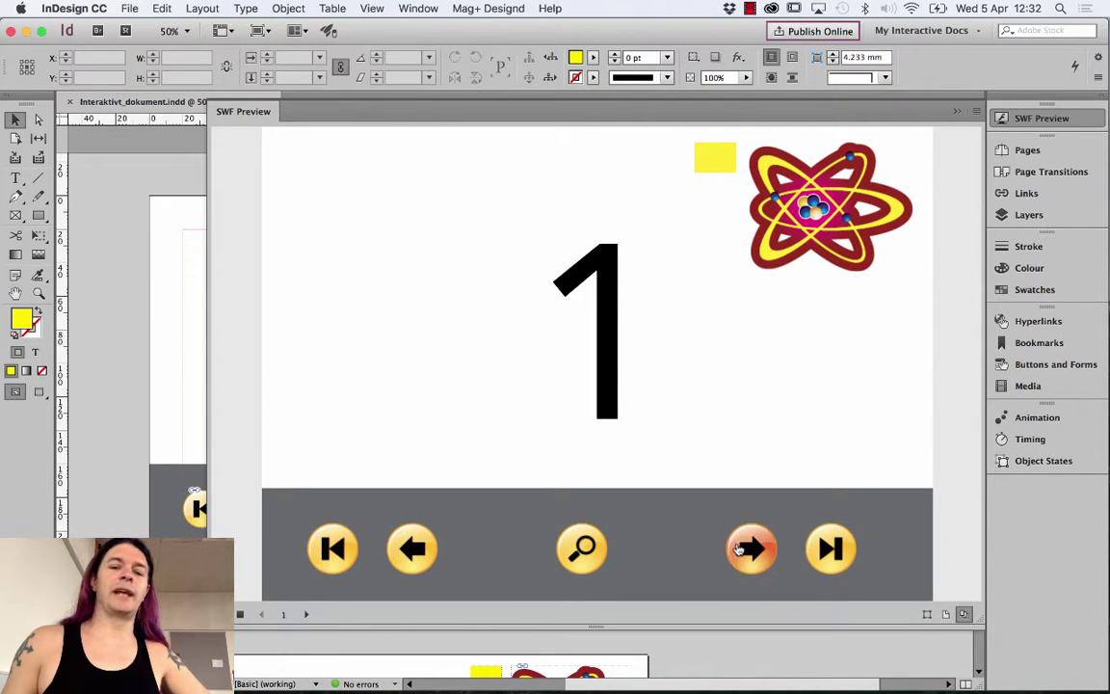
left_click(582, 548)
left_click(828, 547)
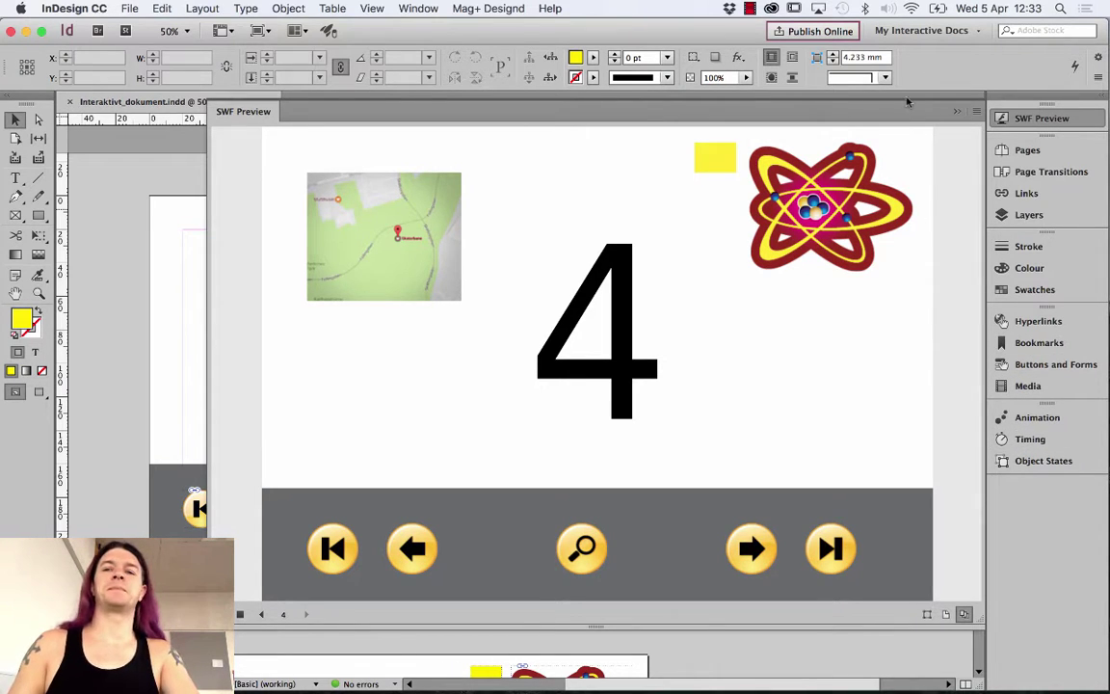
left_click(957, 112)
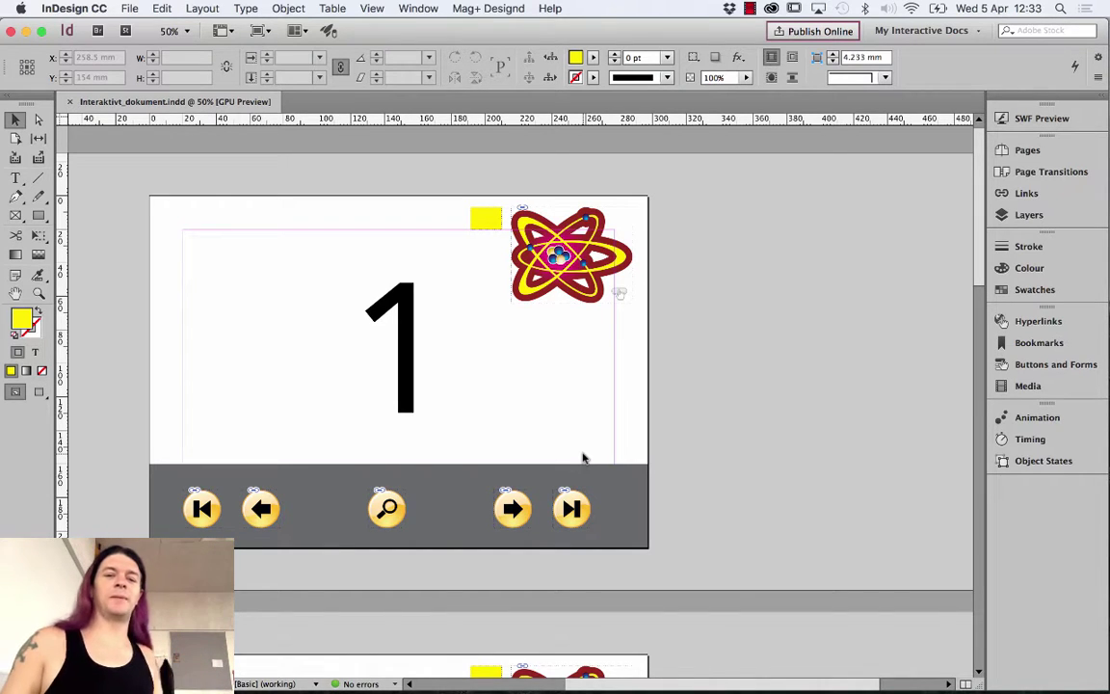
Switch to Chrome and view the YouTube pages for Arcturus - The Chaos Path and Metallica: Hardwired
mouse_move(393, 685)
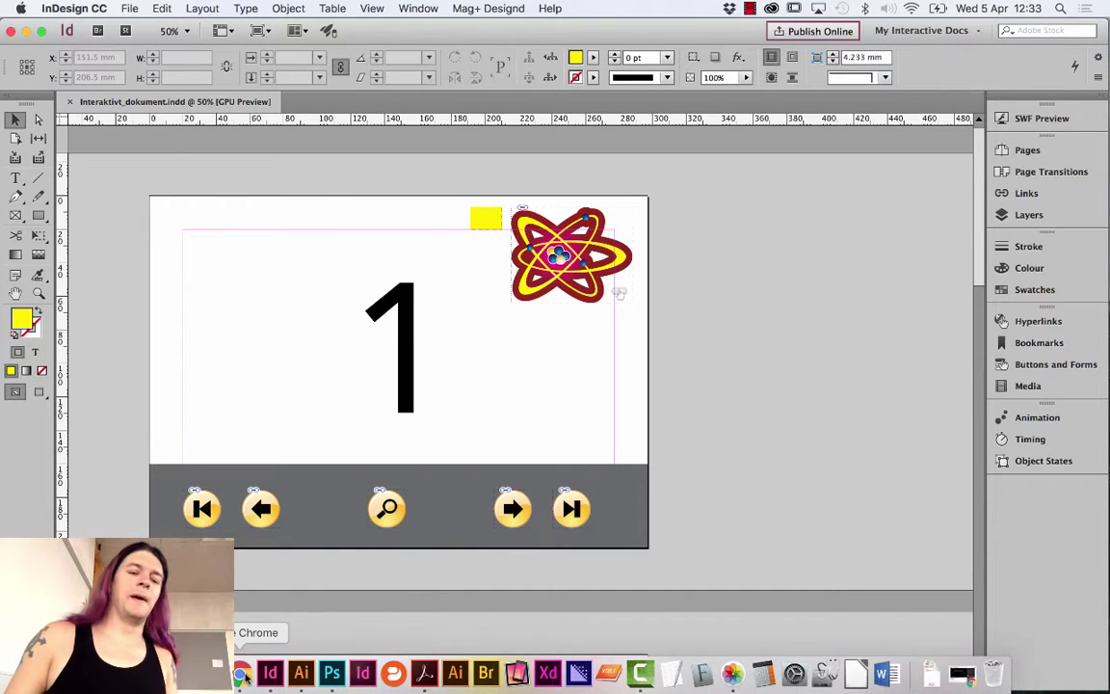
left_click(241, 677)
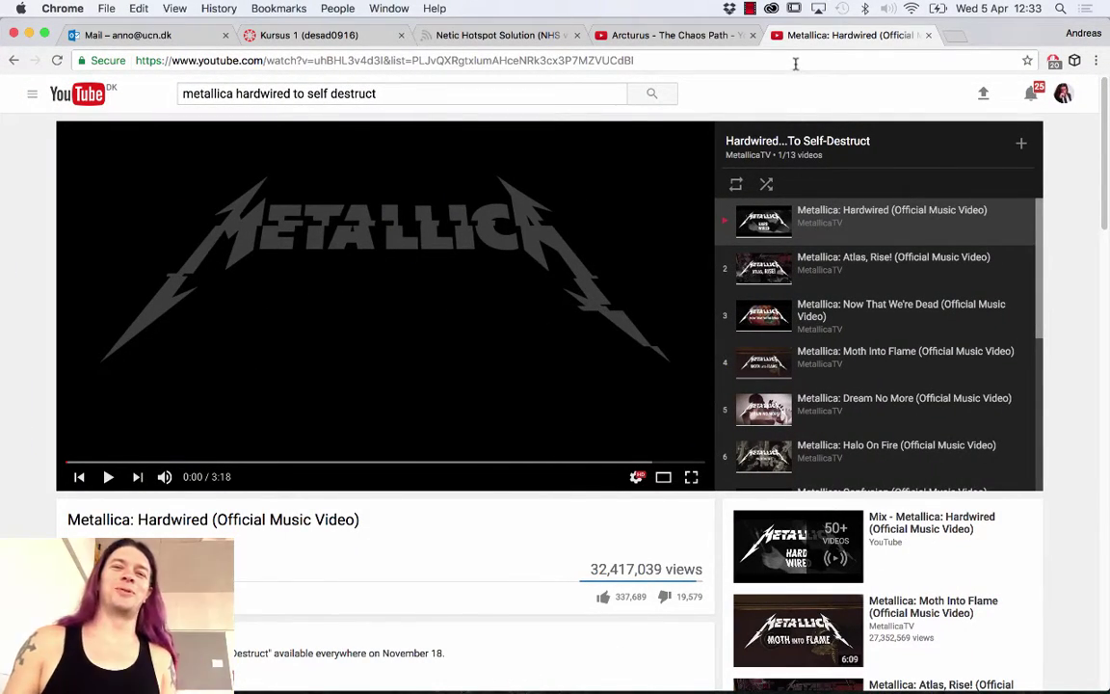
left_click(718, 37)
left_click(795, 34)
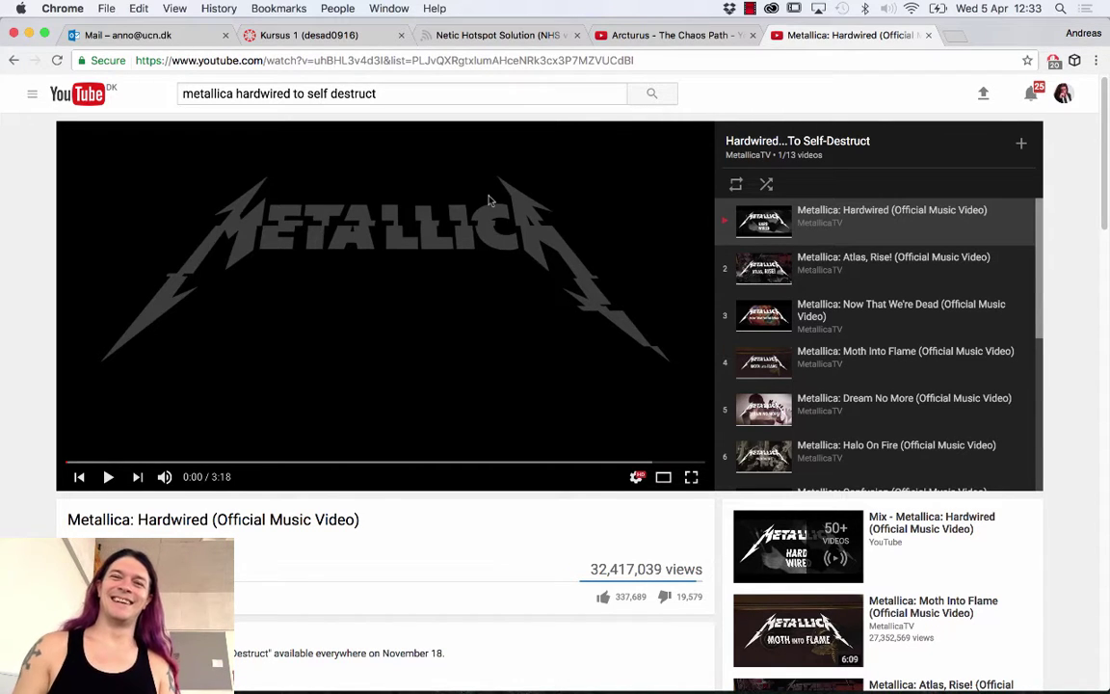
left_click(633, 36)
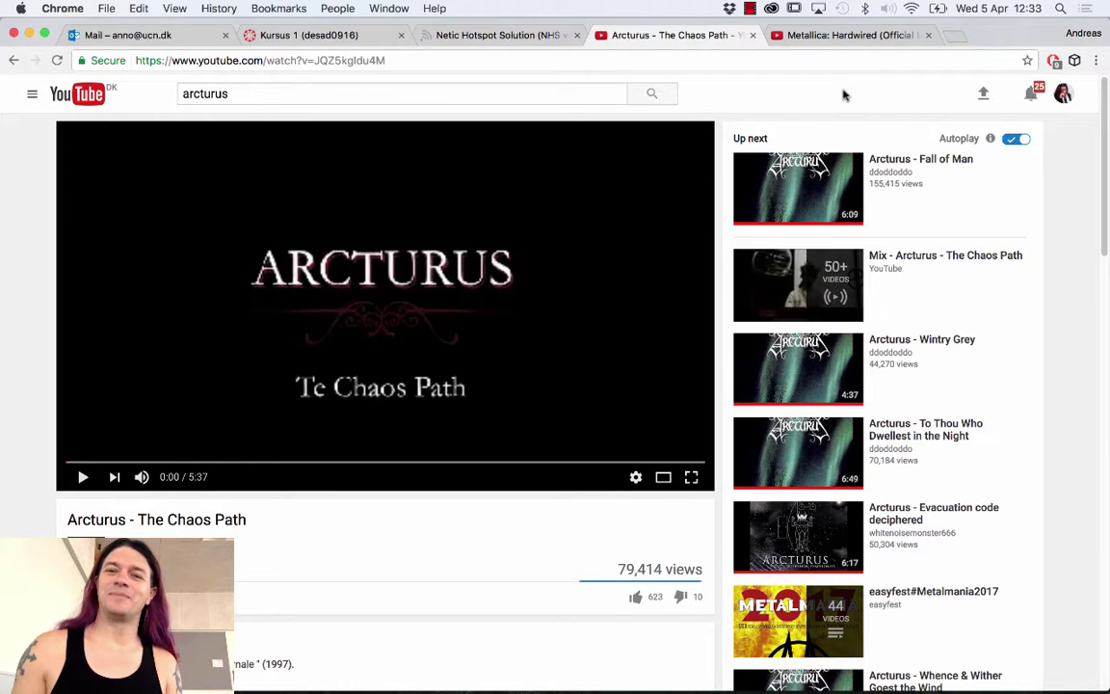
left_click(780, 39)
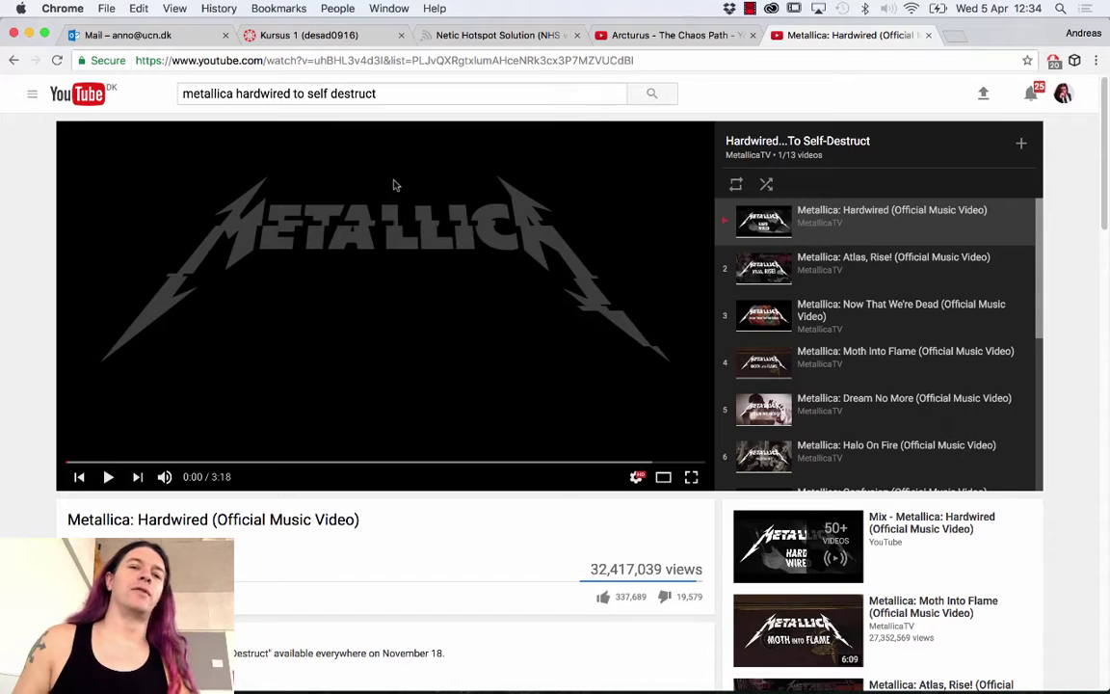
Add "ss" directly before "youtube" in the Metallica: Hardwired video's web address and load the resulting download page
left_click(191, 60)
left_click(210, 62)
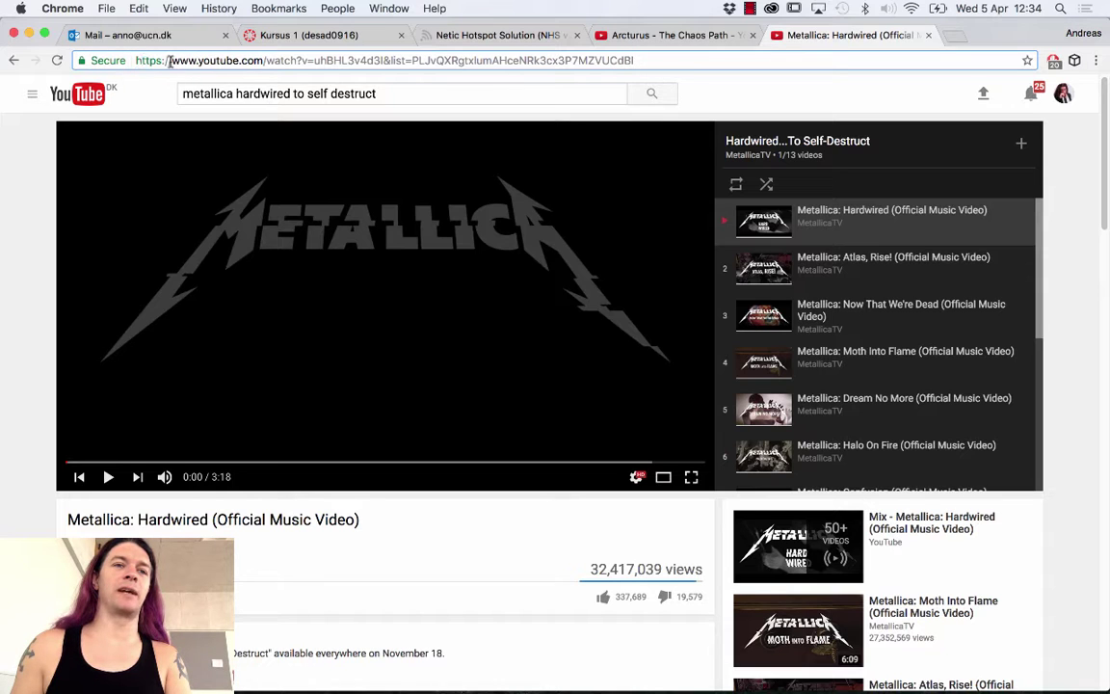
left_click_drag(136, 60, 690, 87)
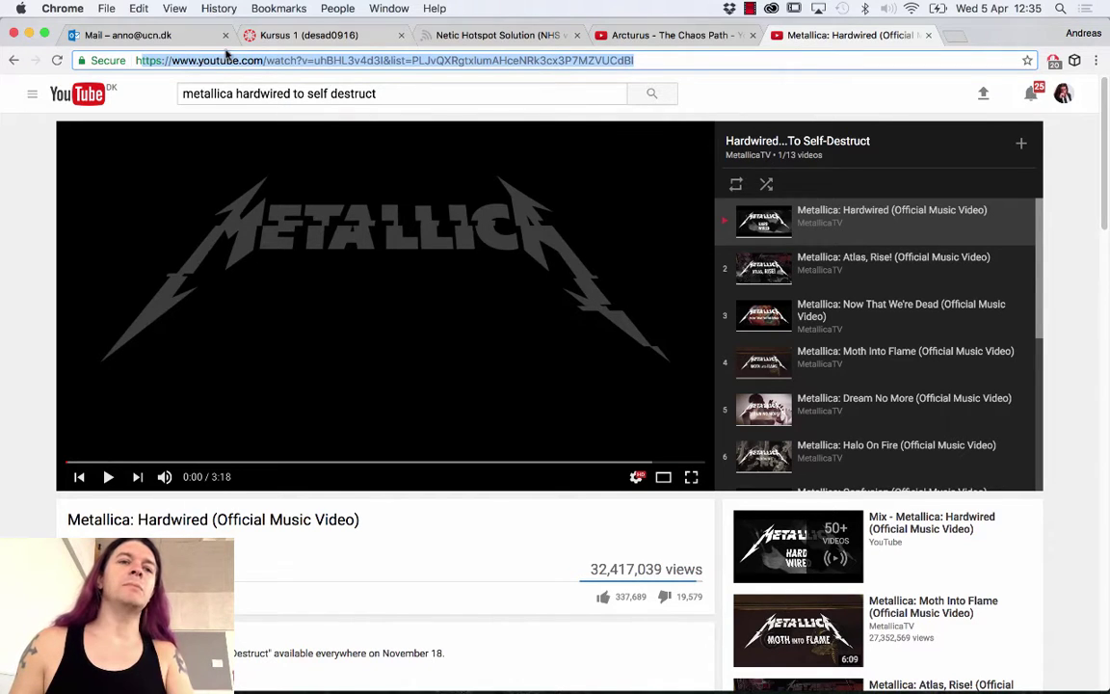
left_click(198, 60)
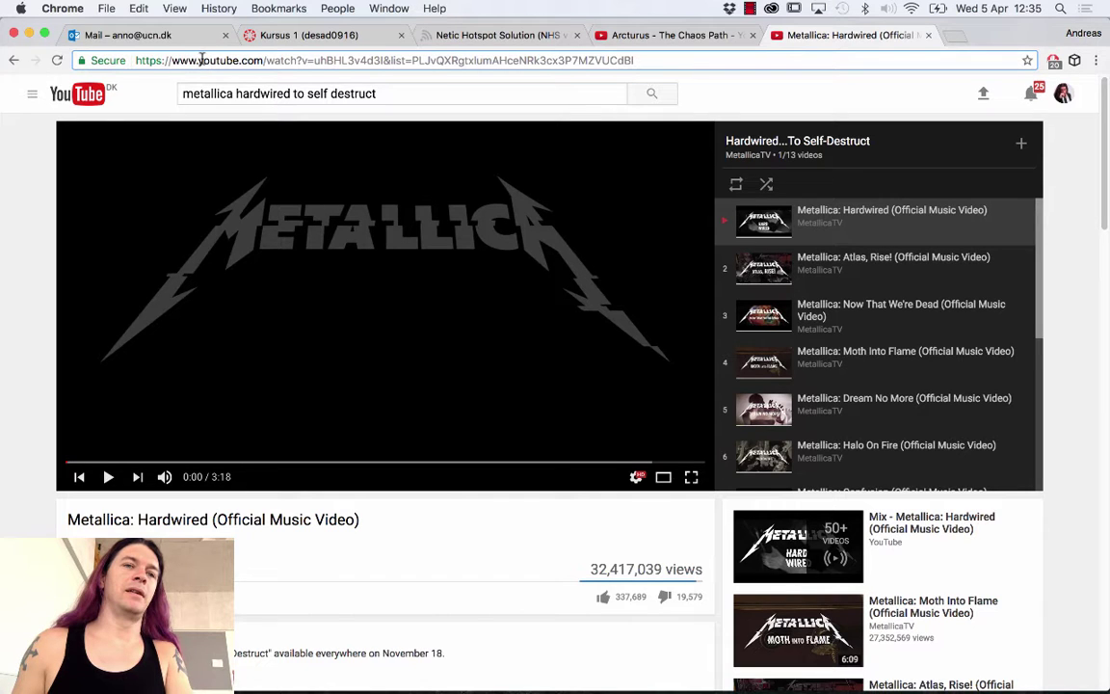
left_click_drag(198, 60, 236, 59)
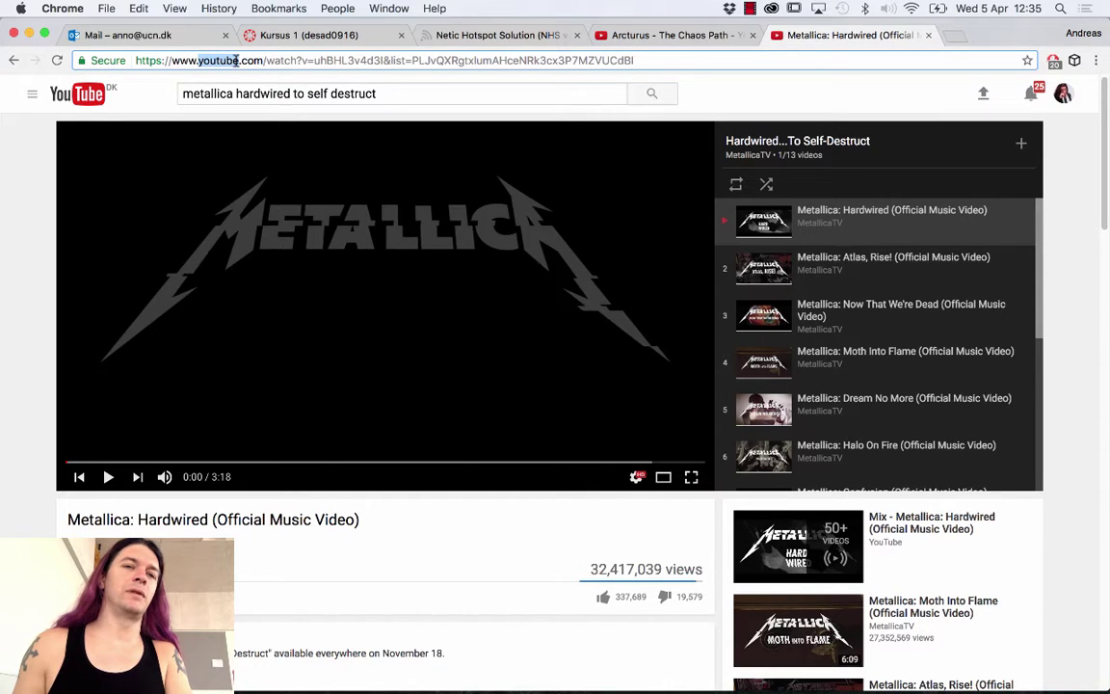
left_click(199, 60)
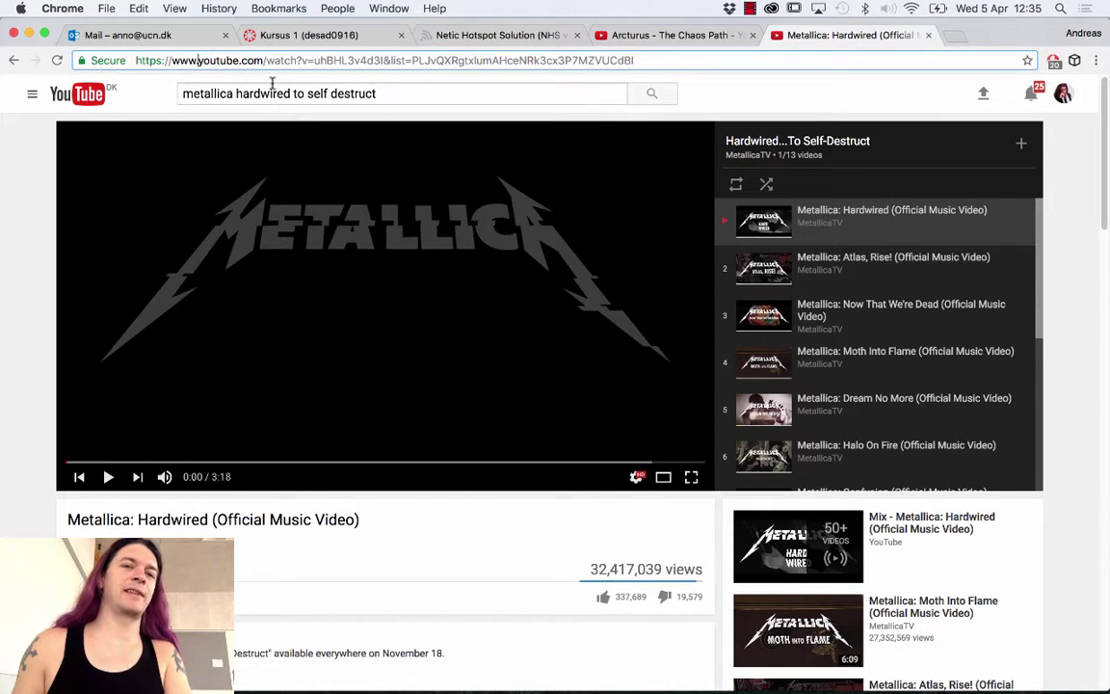
type("ss")
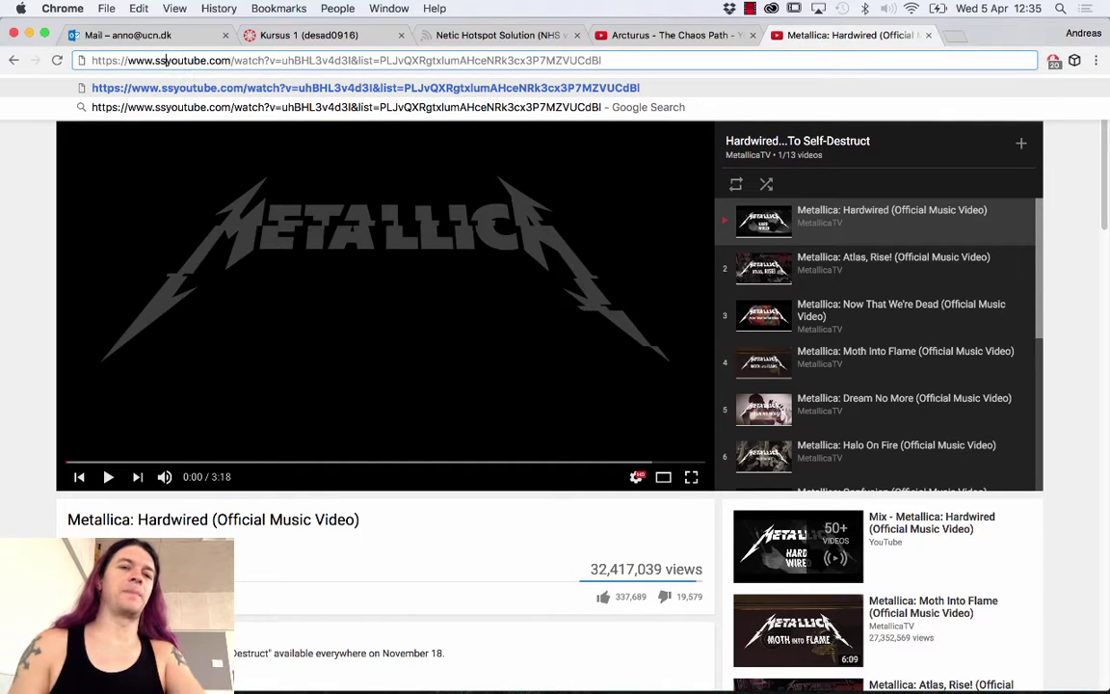
key("Return")
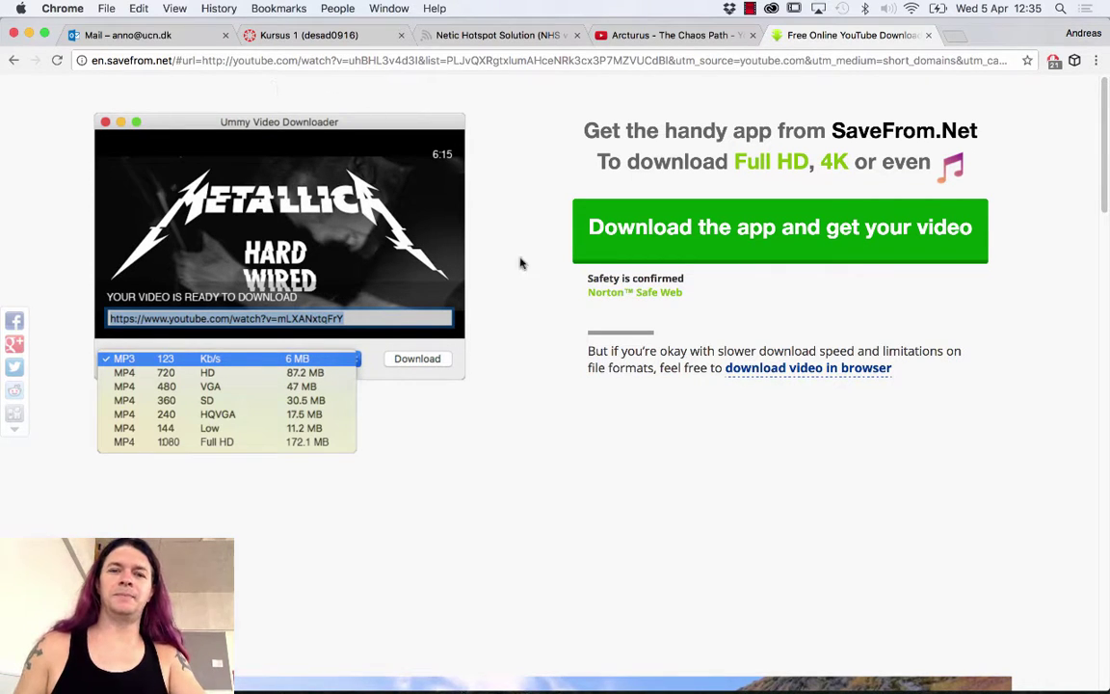
Choose to download the Metallica video in the browser and highlight the video title in the download box
scroll(521, 261, "down", 2)
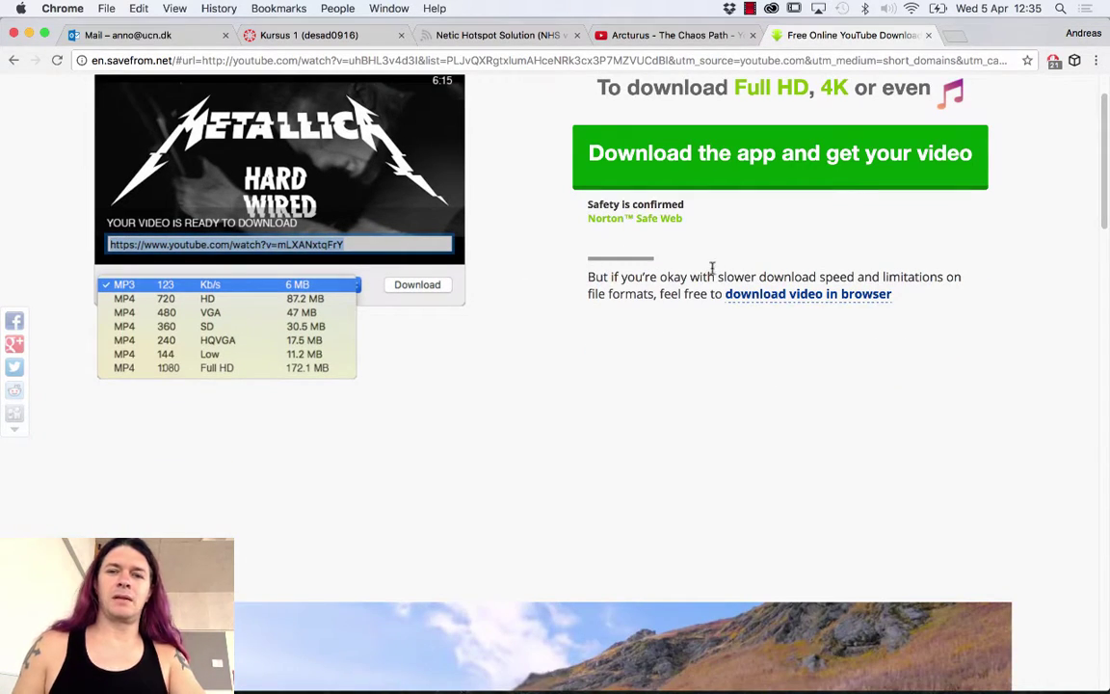
left_click(811, 295)
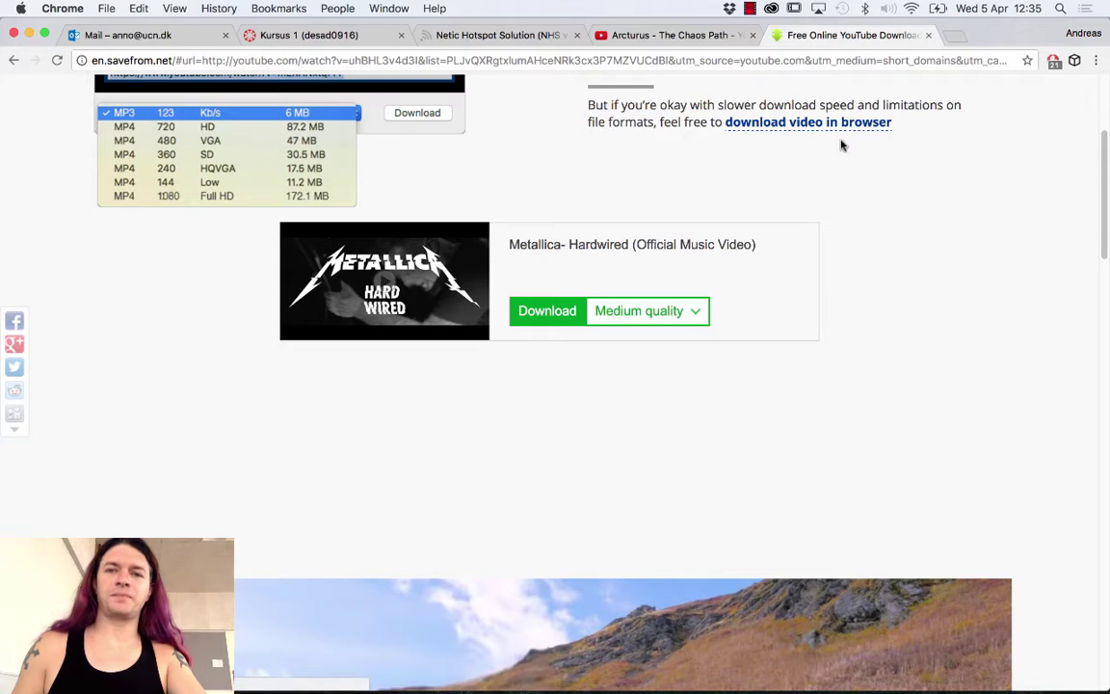
scroll(841, 144, "up", 3)
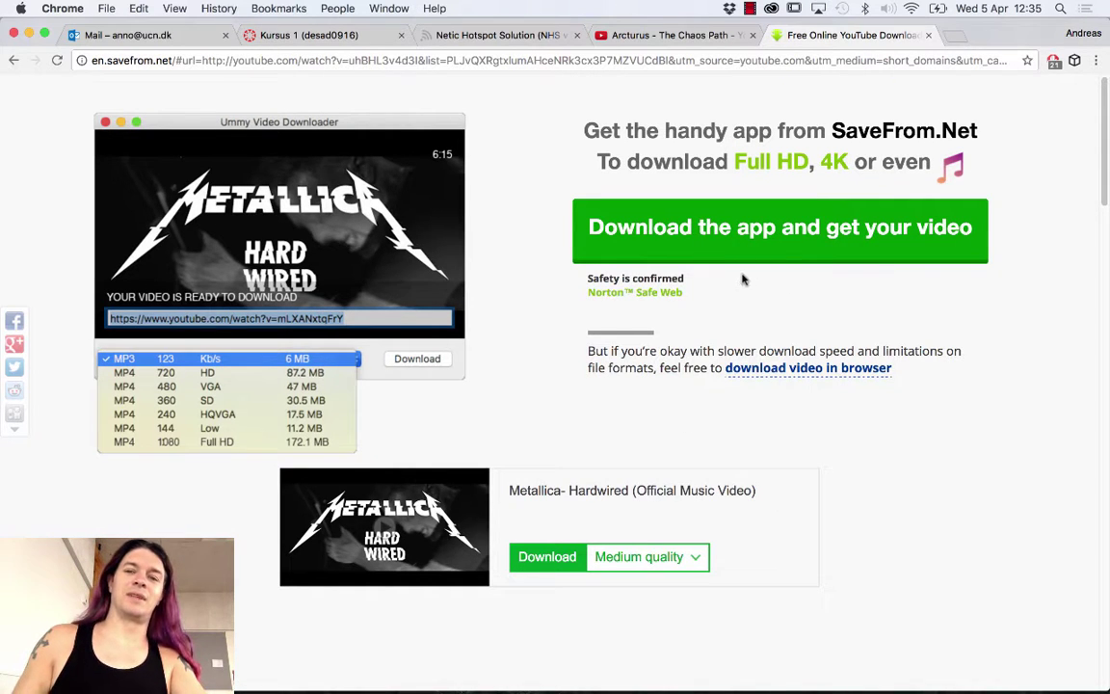
scroll(882, 452, "down", 3)
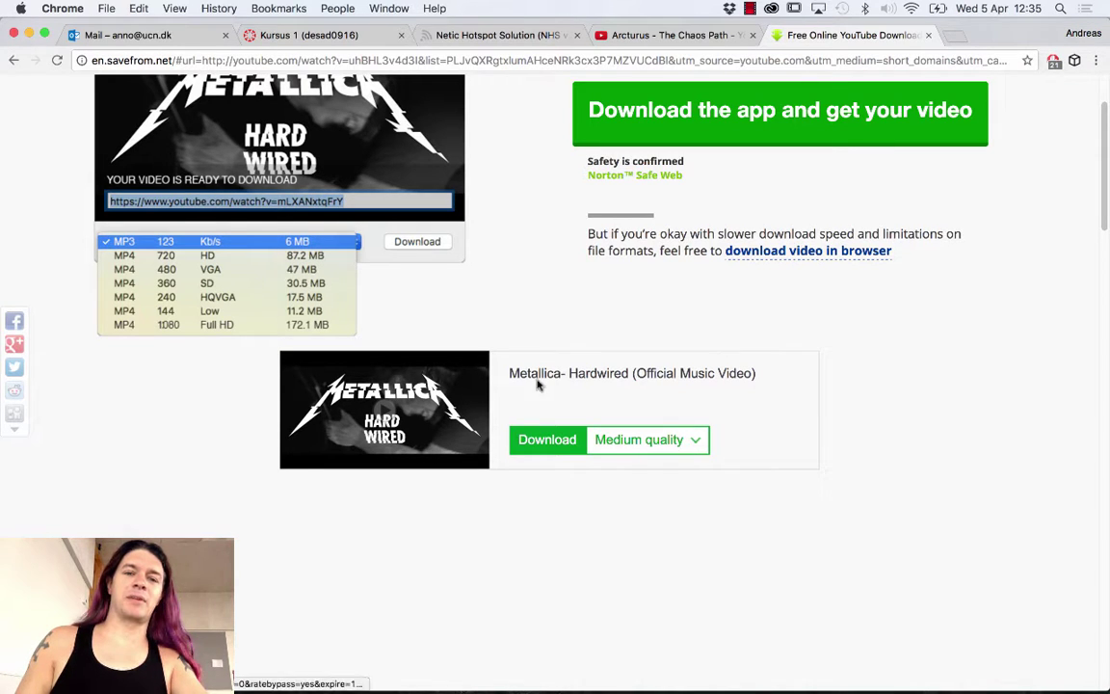
left_click_drag(513, 372, 750, 386)
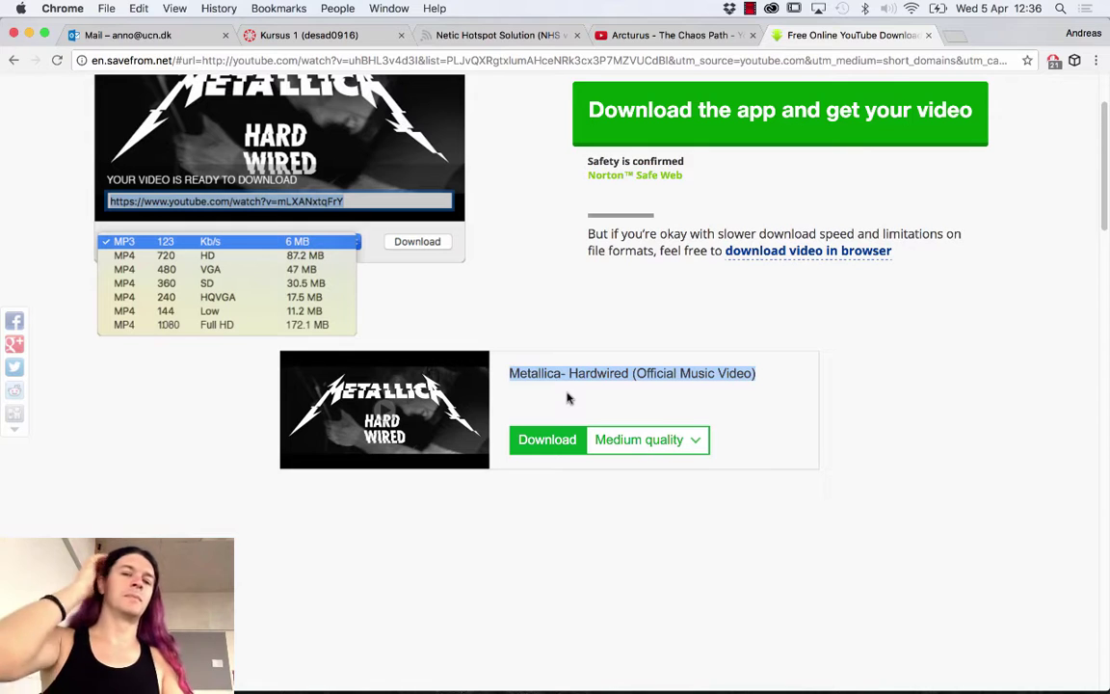
Expand the full list of formats for the Metallica video, download Audio MP4 128, and dismiss the helper offer
left_click(698, 441)
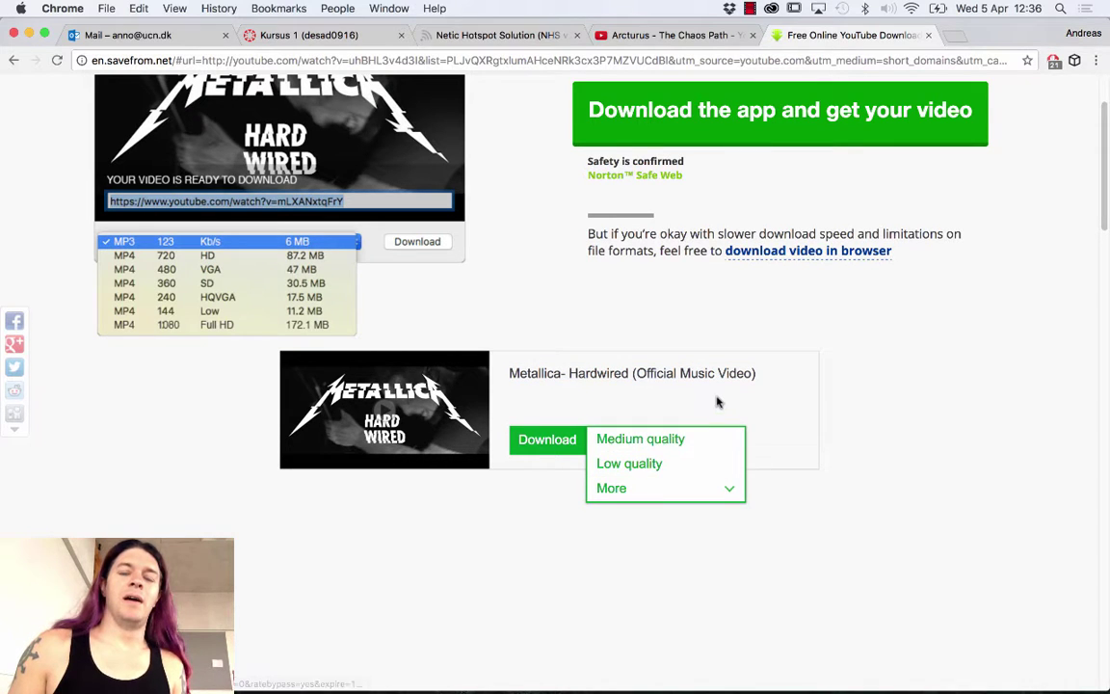
left_click(715, 402)
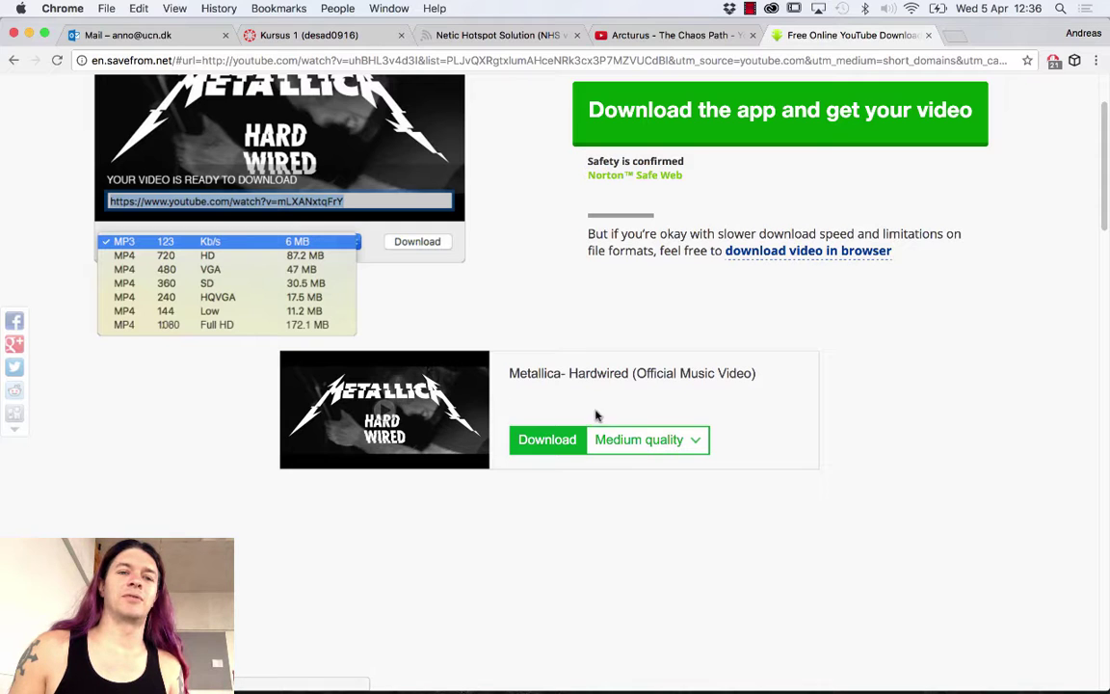
left_click(701, 442)
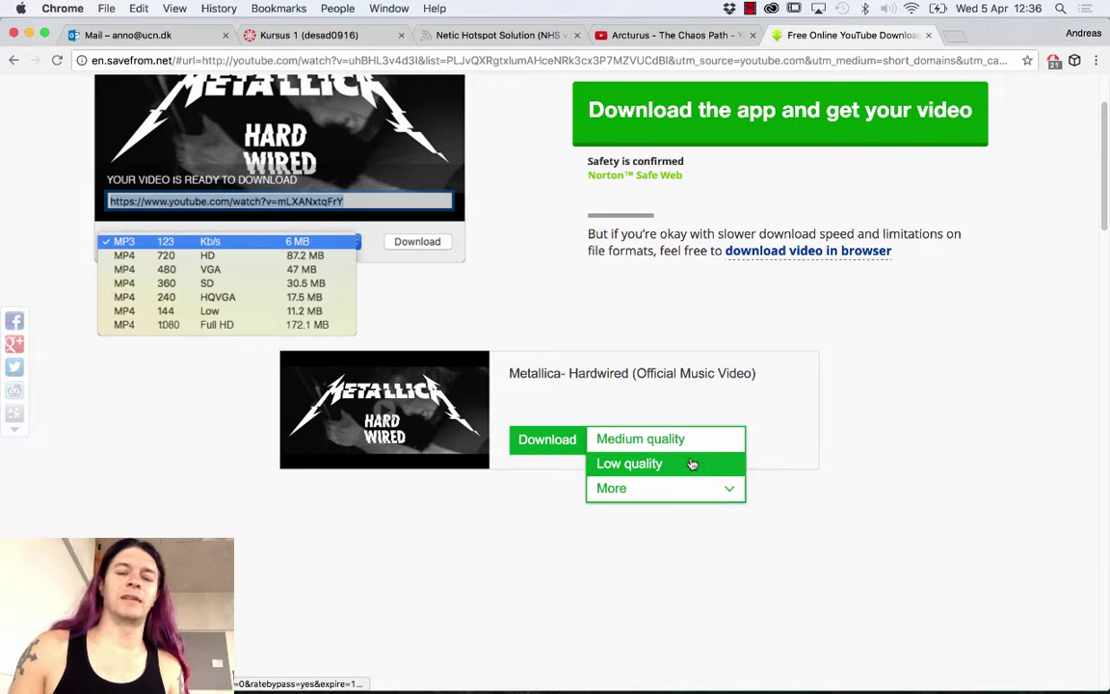
left_click(727, 492)
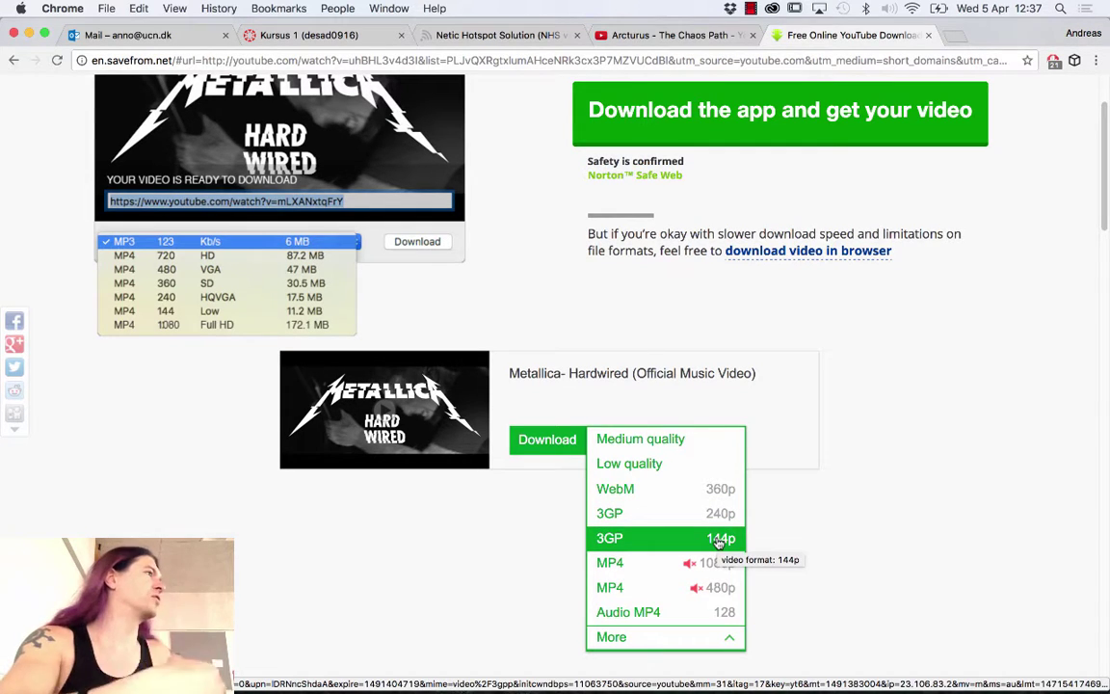
left_click(729, 620)
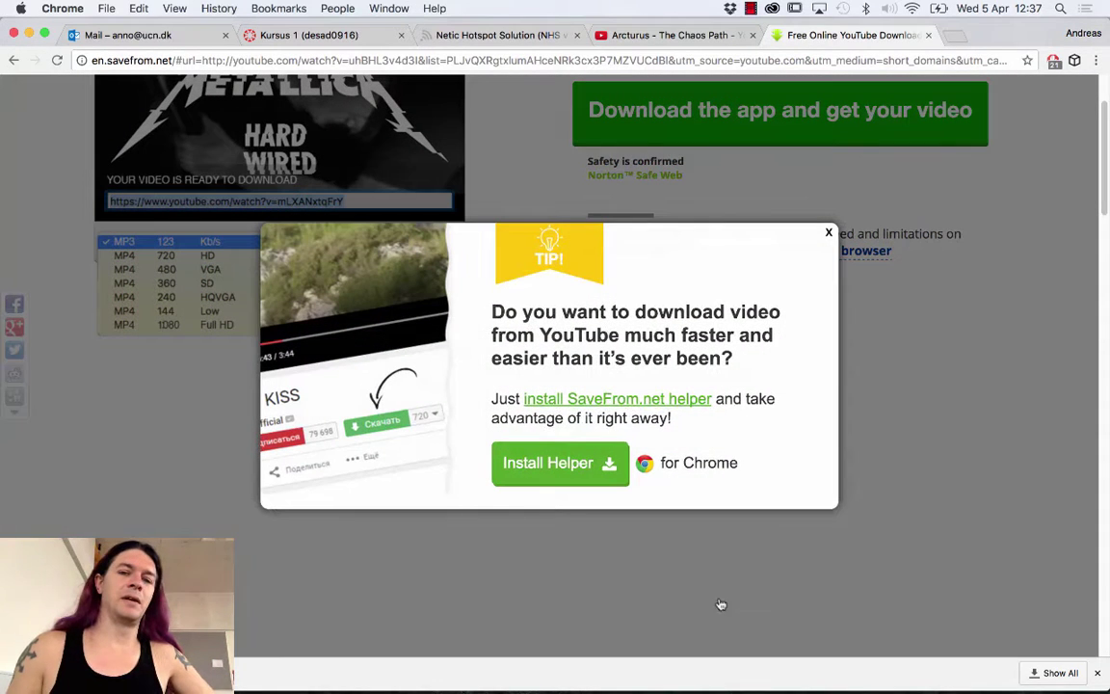
left_click(829, 236)
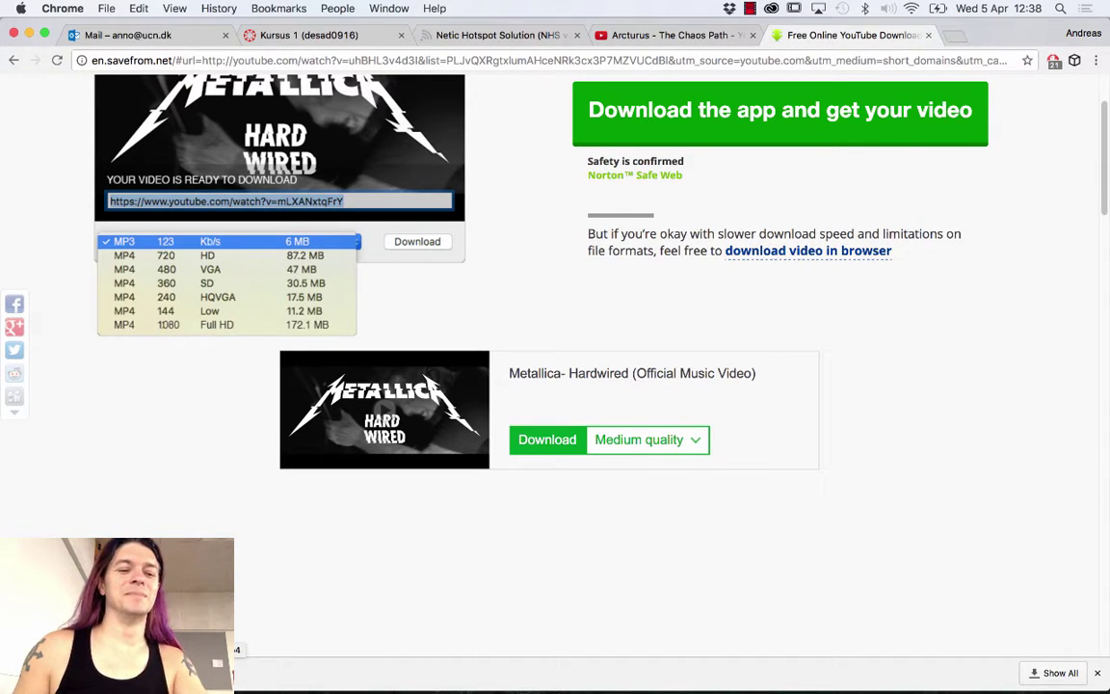
Show the downloaded file in Finder and close the Downloads window again
left_click(217, 673)
left_click(241, 652)
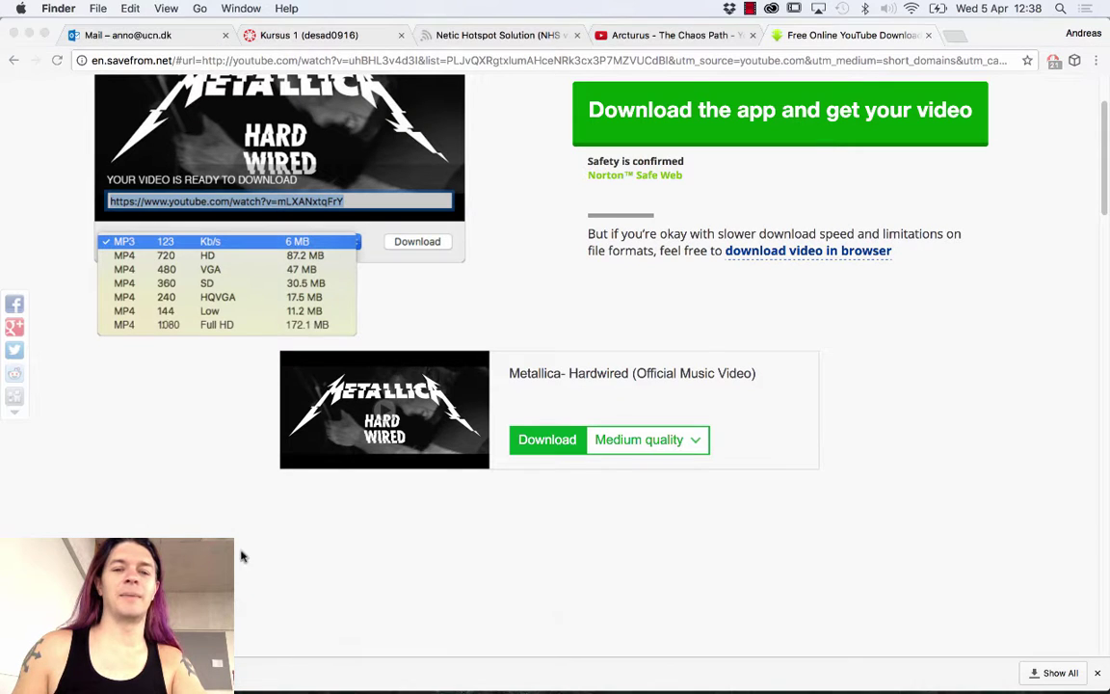
left_click_drag(498, 336, 261, 445)
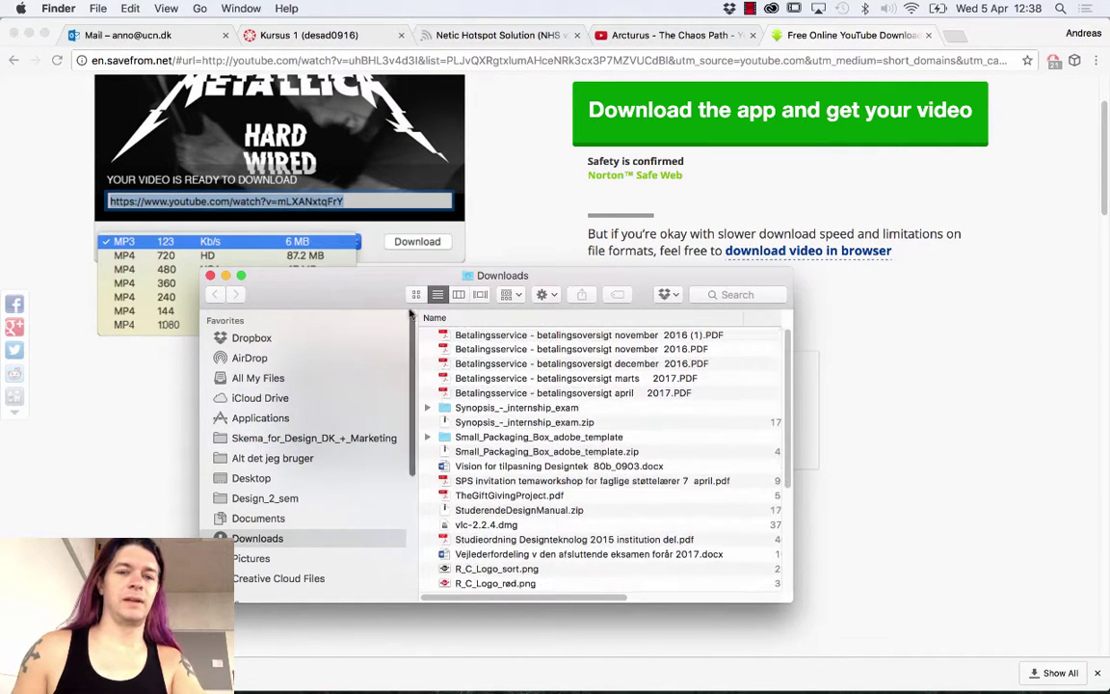
left_click(210, 275)
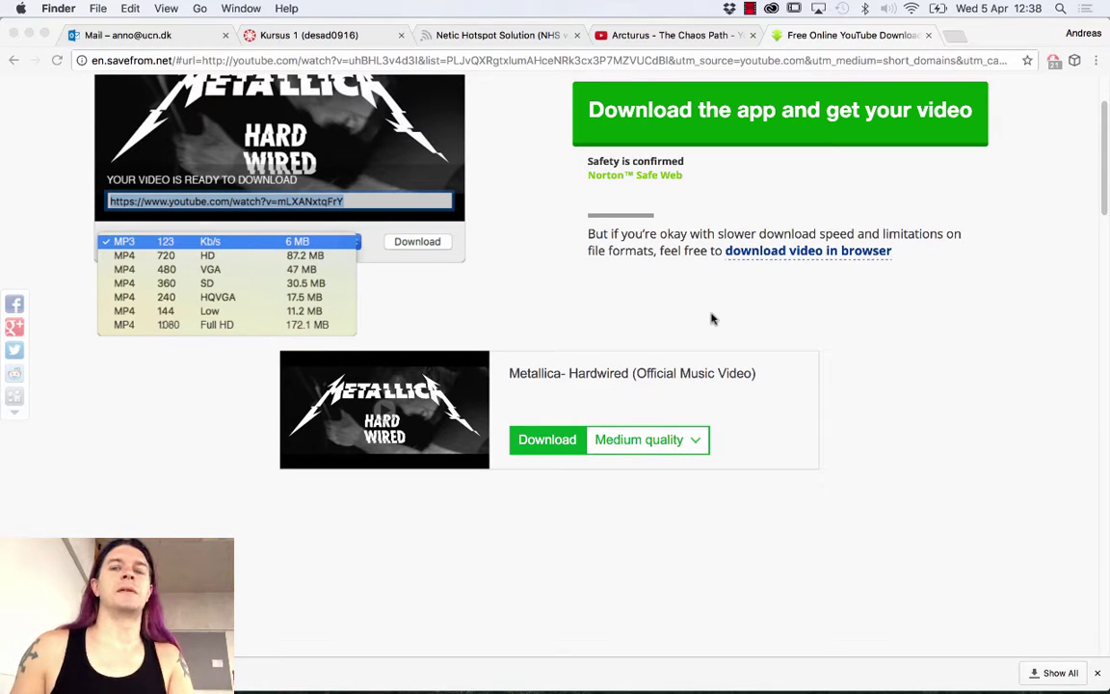
Open the download page for Arcturus - The Chaos Path by adding "ss" before "youtube" in its web address
left_click(667, 36)
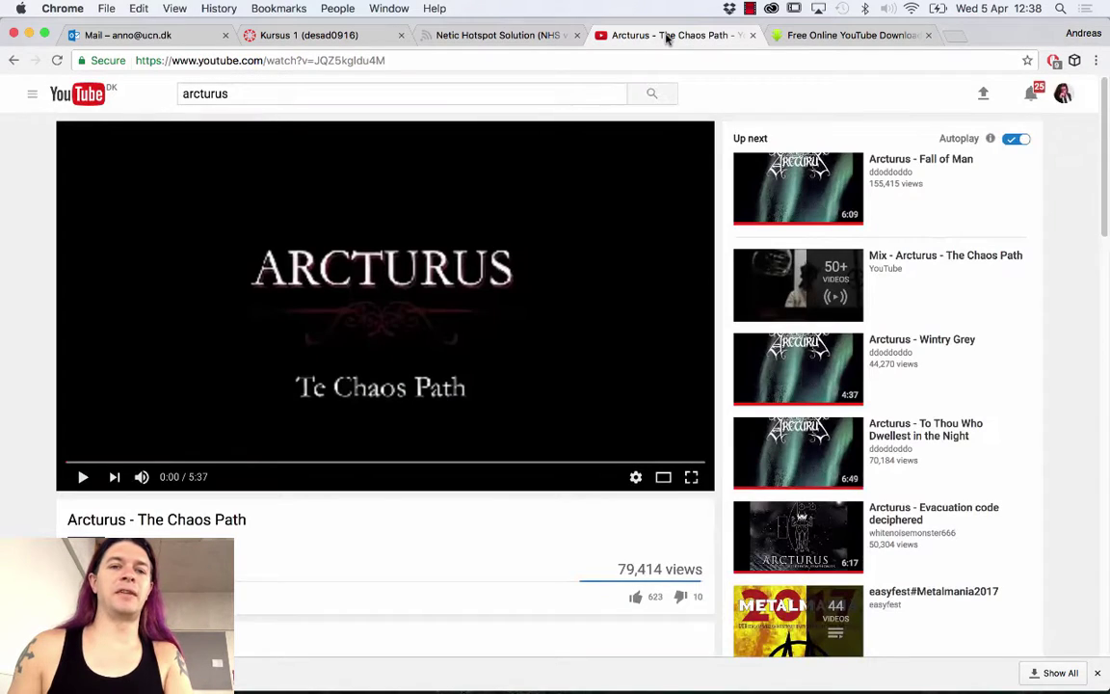
left_click(191, 61)
left_click(213, 57)
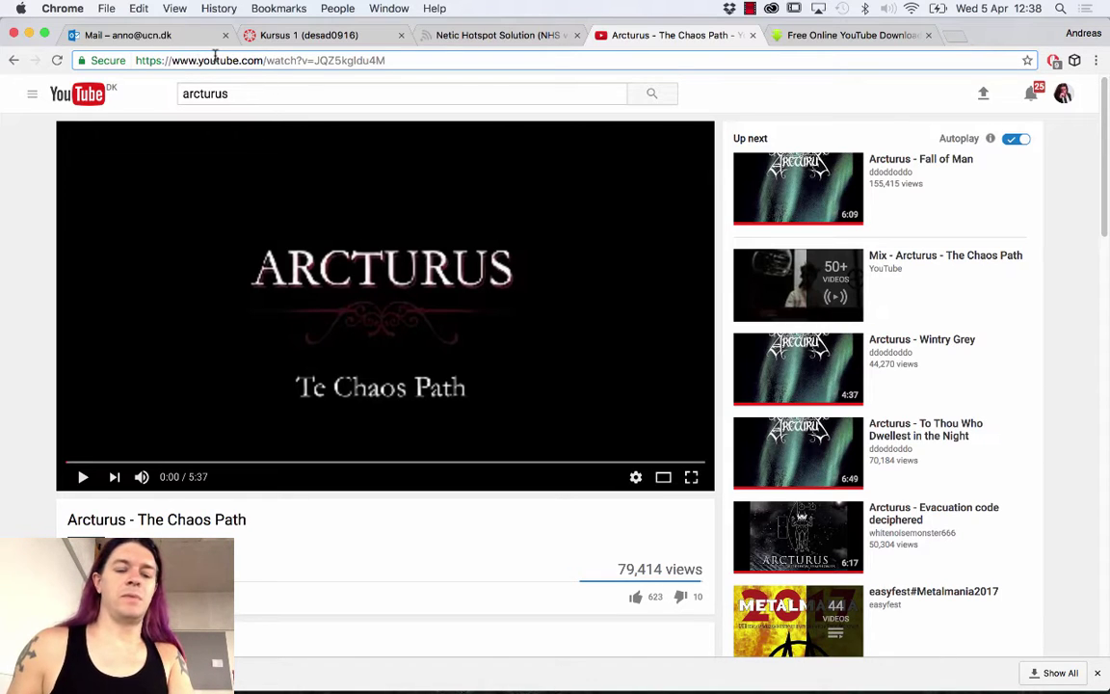
type("ss")
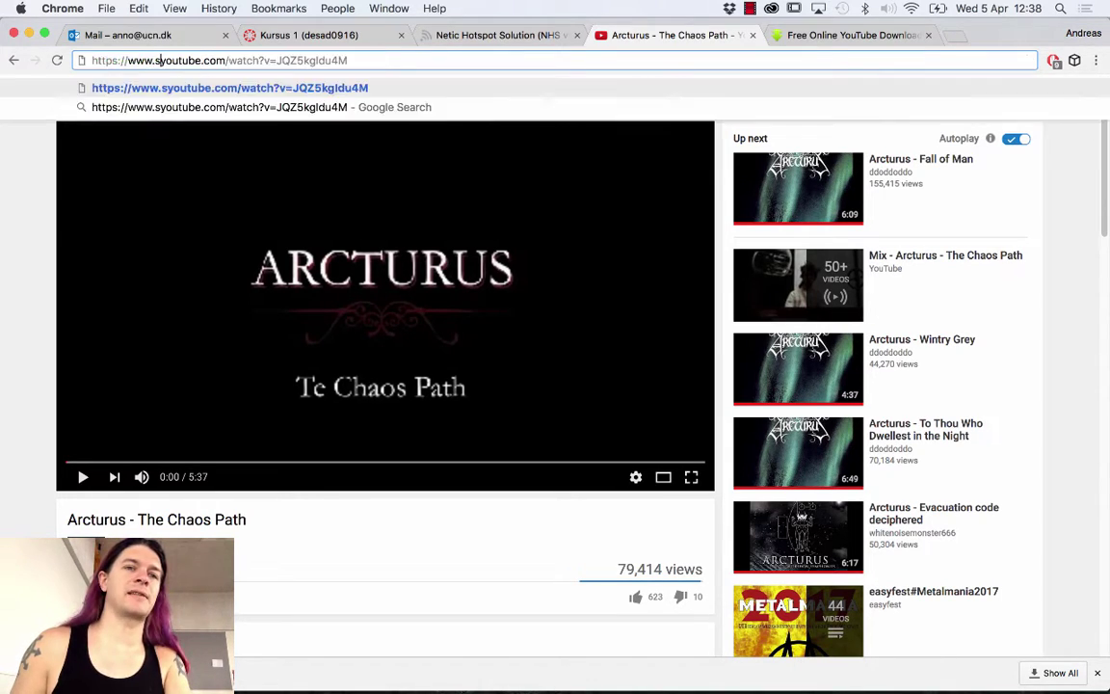
key("Return")
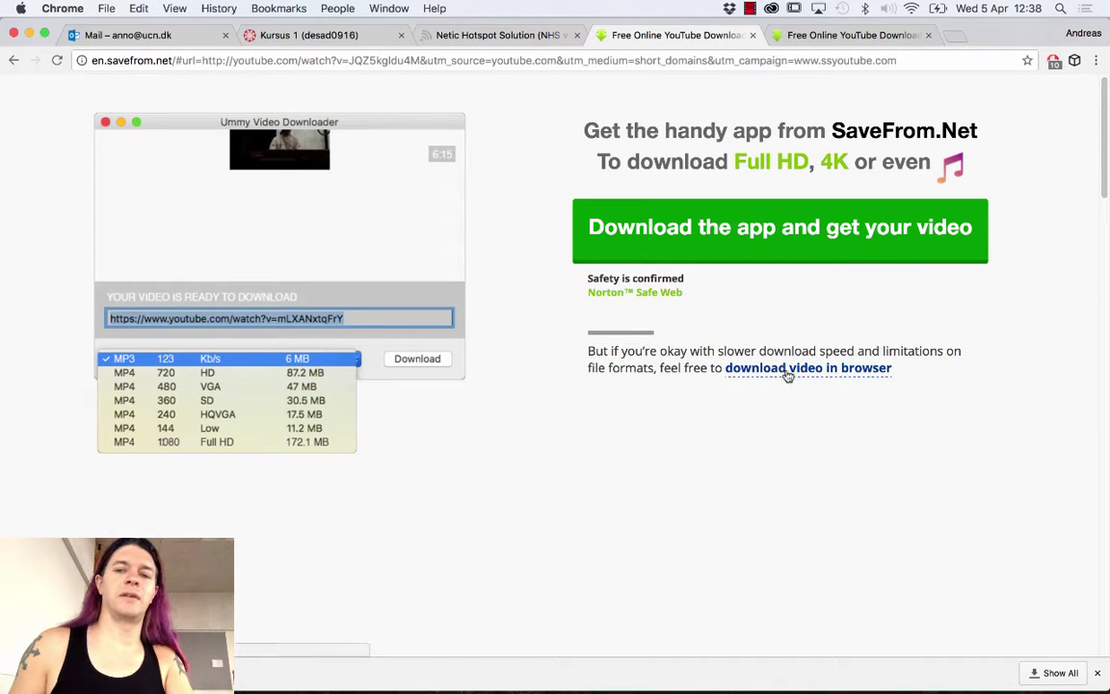
Check the in-browser formats offered for Arcturus - The Chaos Path and download it as an MP4
left_click(820, 374)
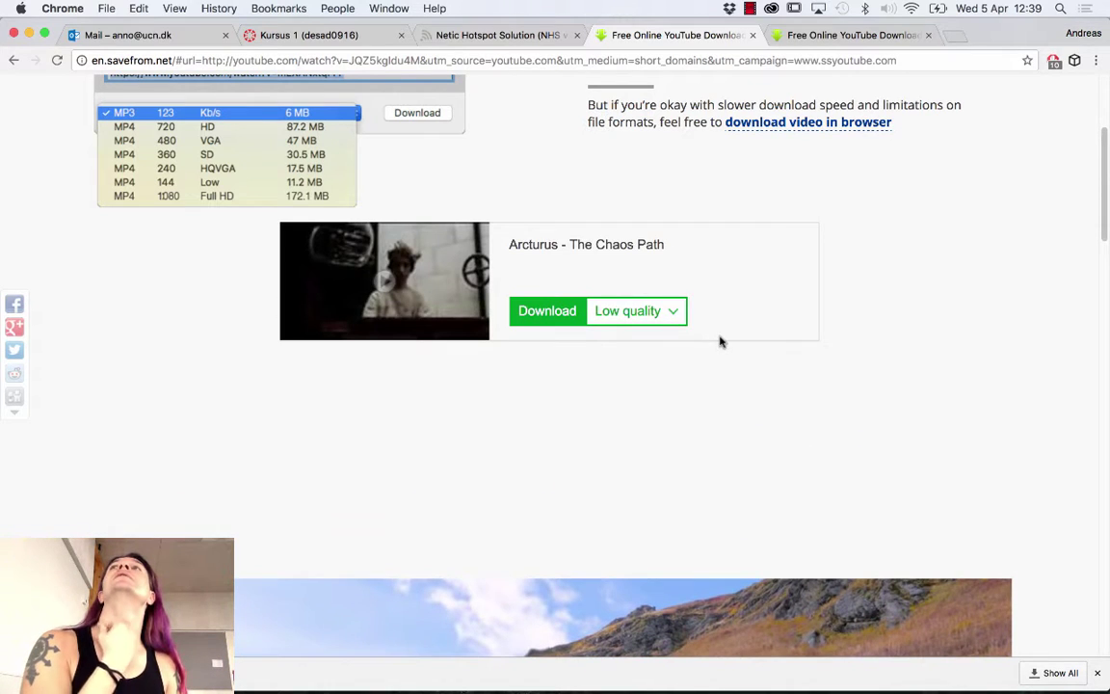
left_click(681, 318)
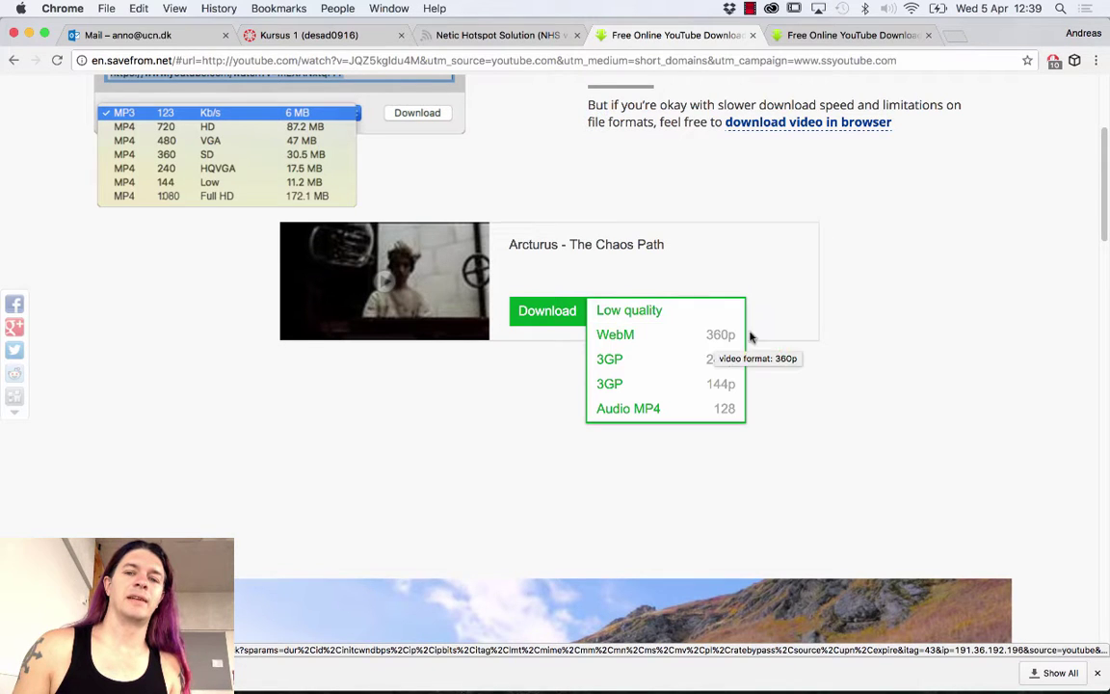
left_click(785, 334)
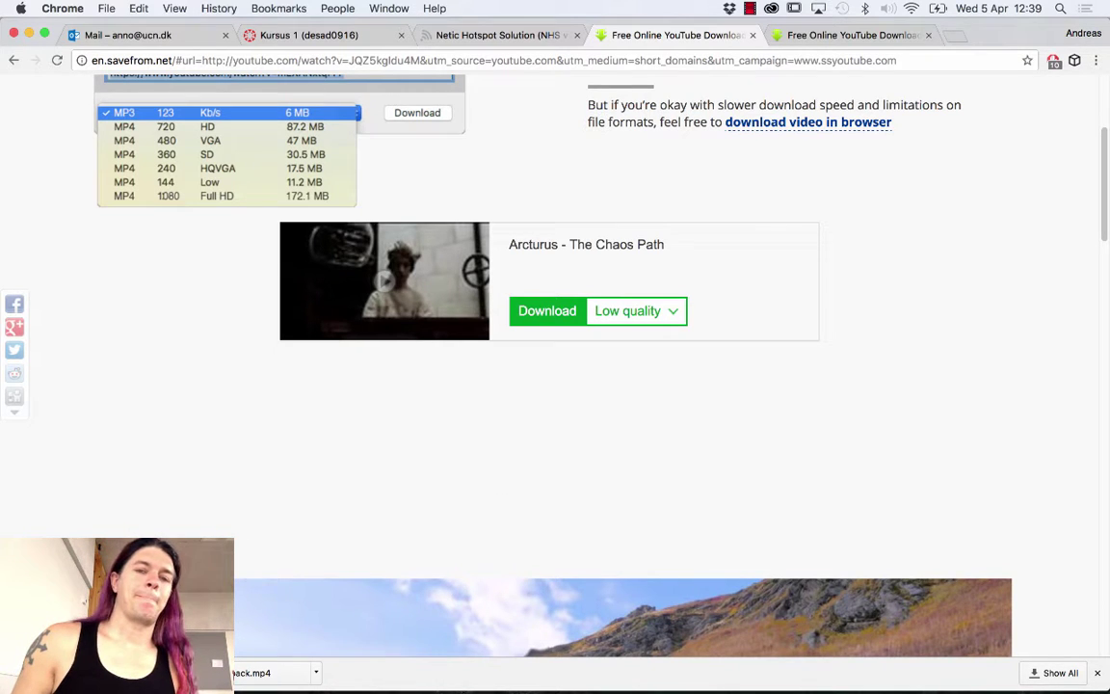
Open youtube.com in a new browser tab
left_click(959, 37)
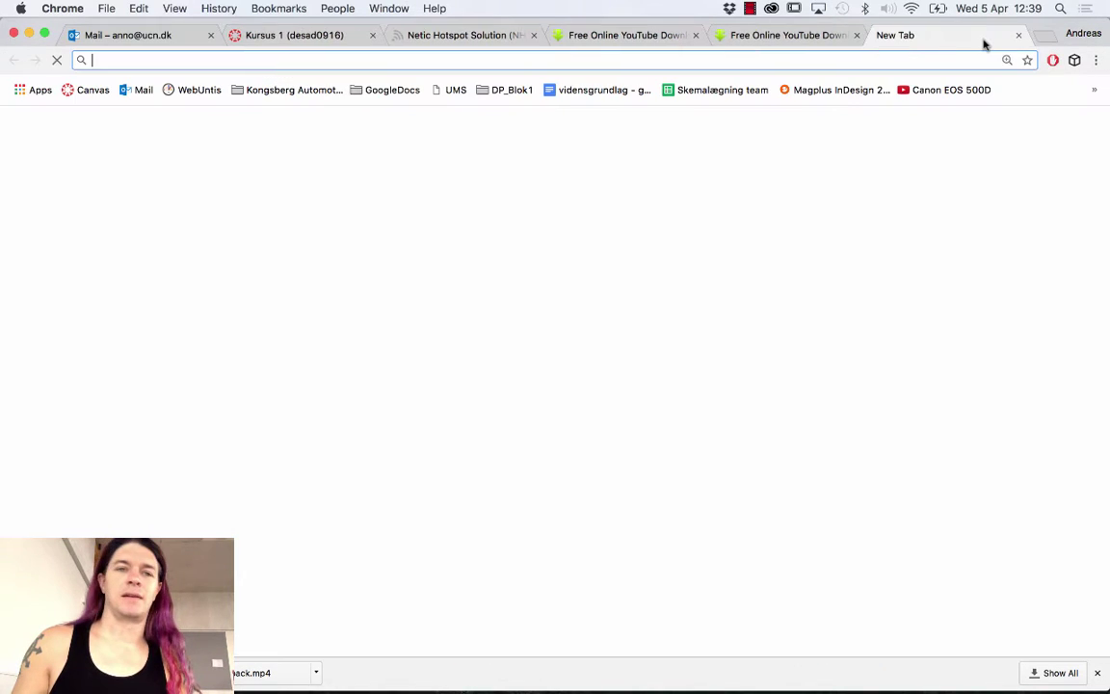
type("youtube.com")
key("Return")
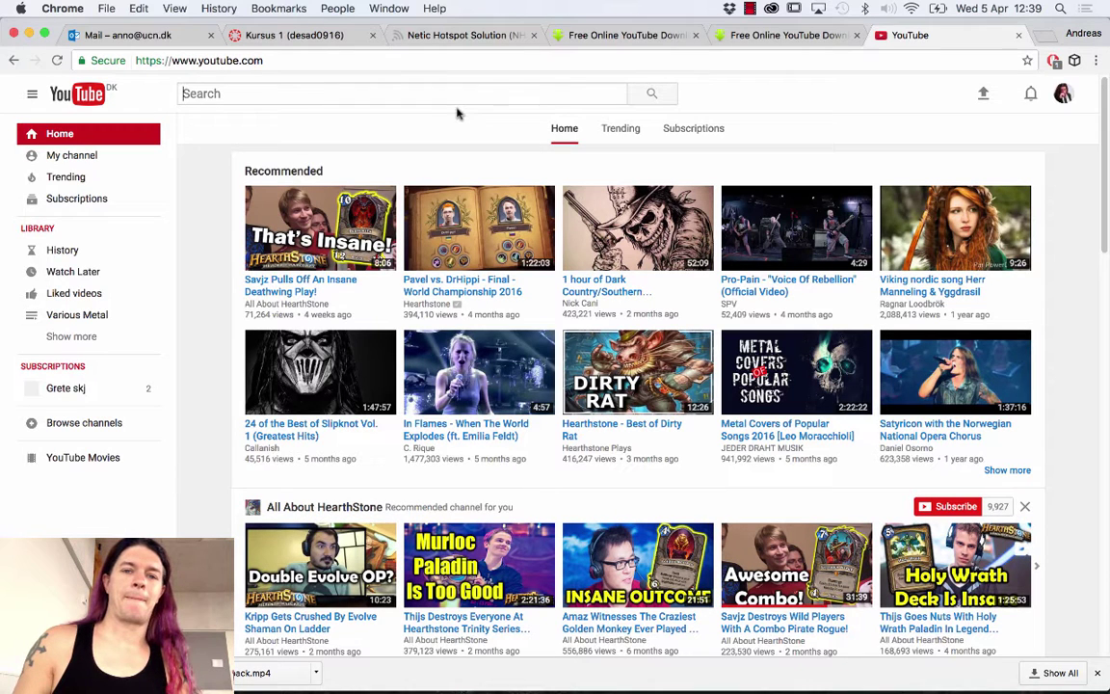
Search YouTube for "sabaton last man standing" and browse the results
left_click(438, 97)
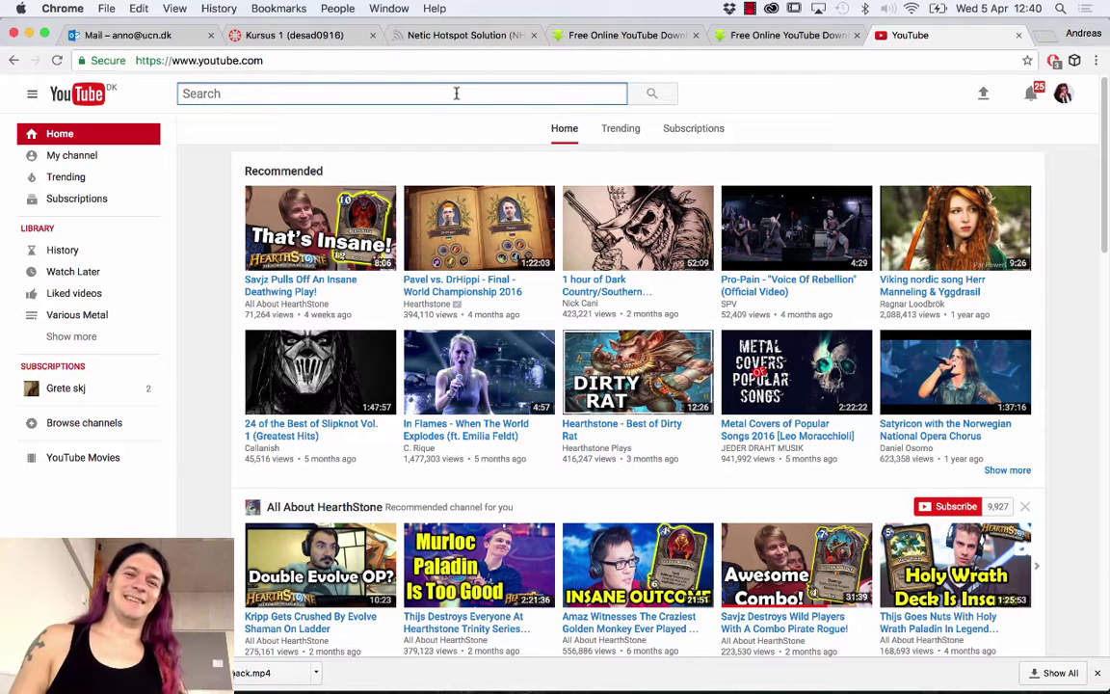
type("sa")
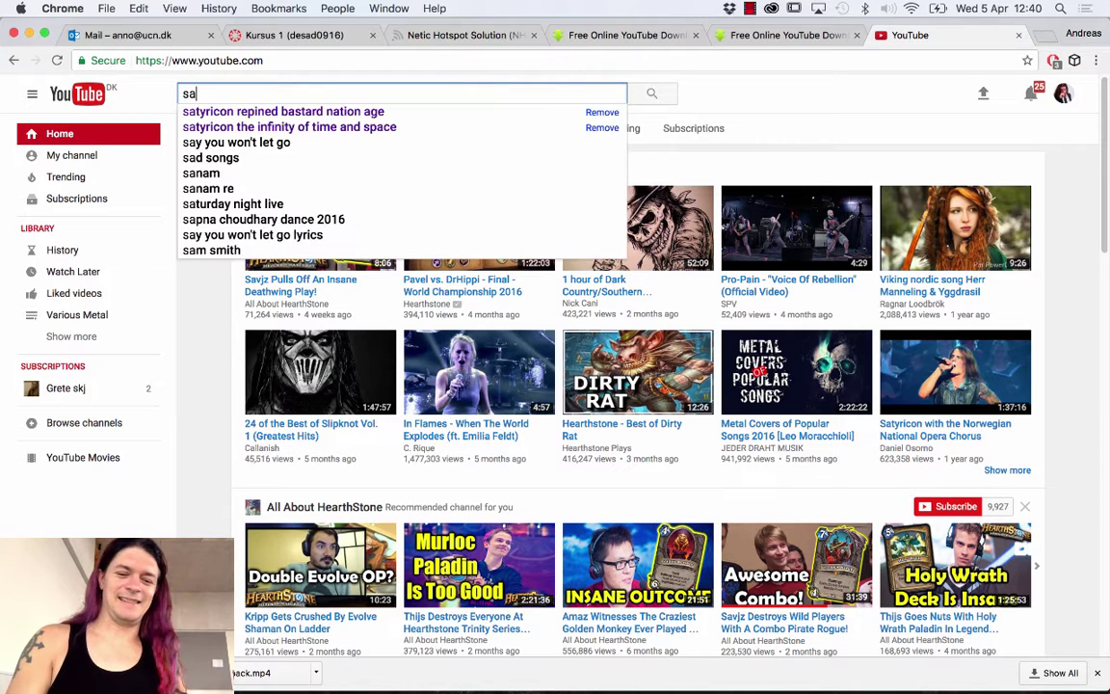
type("baton last man")
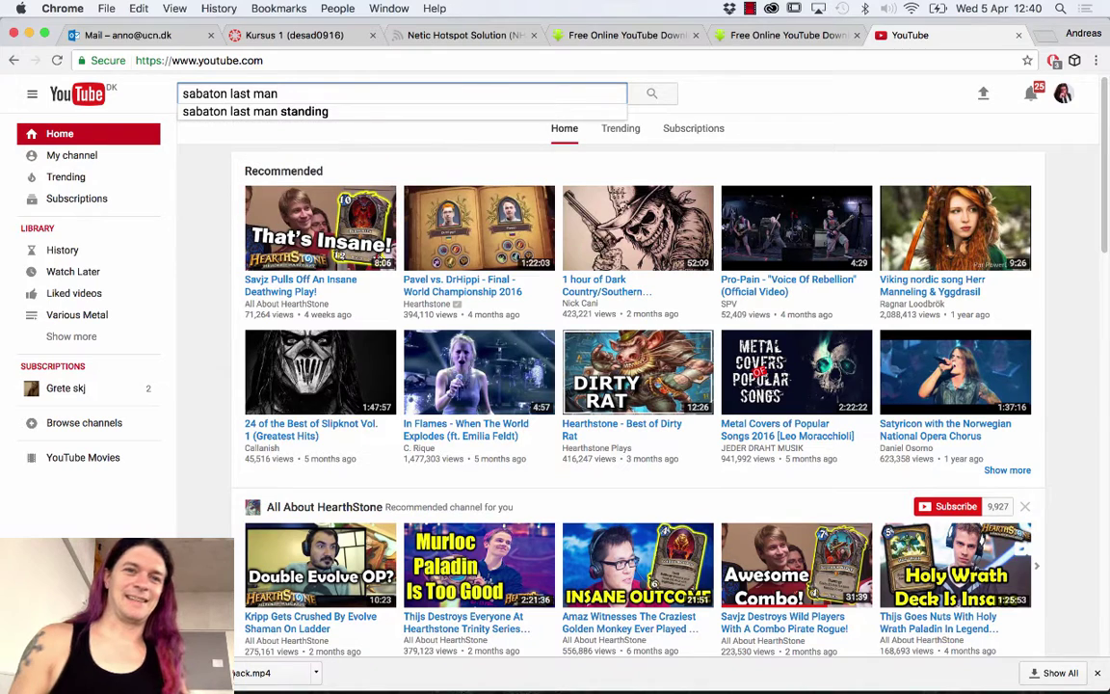
left_click(446, 111)
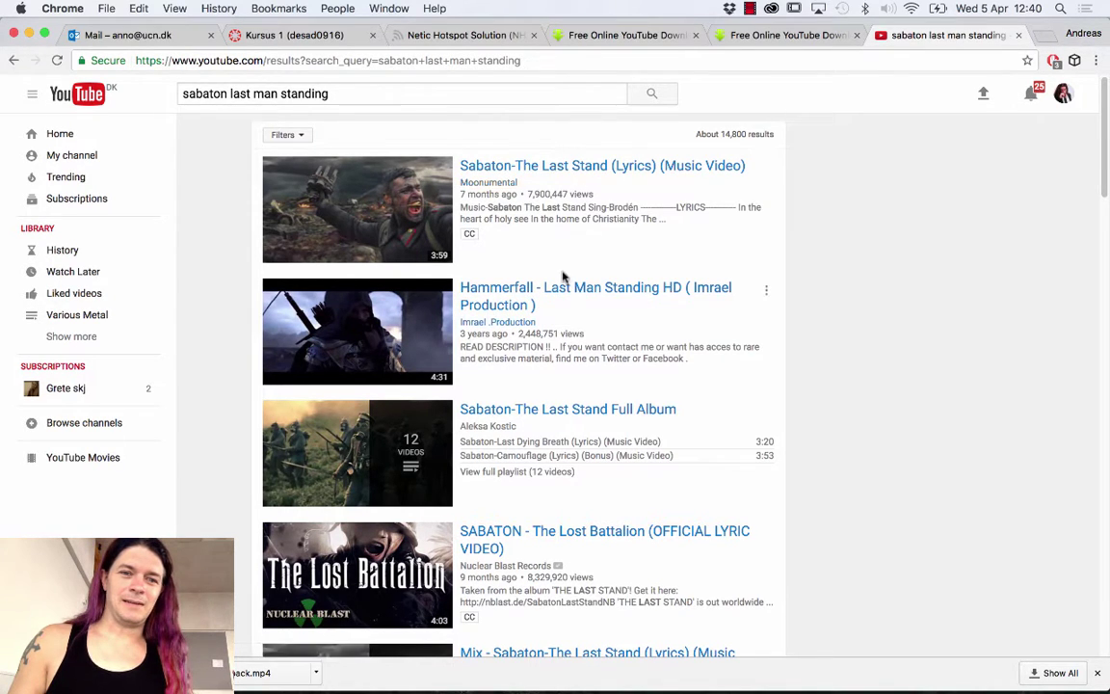
scroll(568, 302, "down", 2)
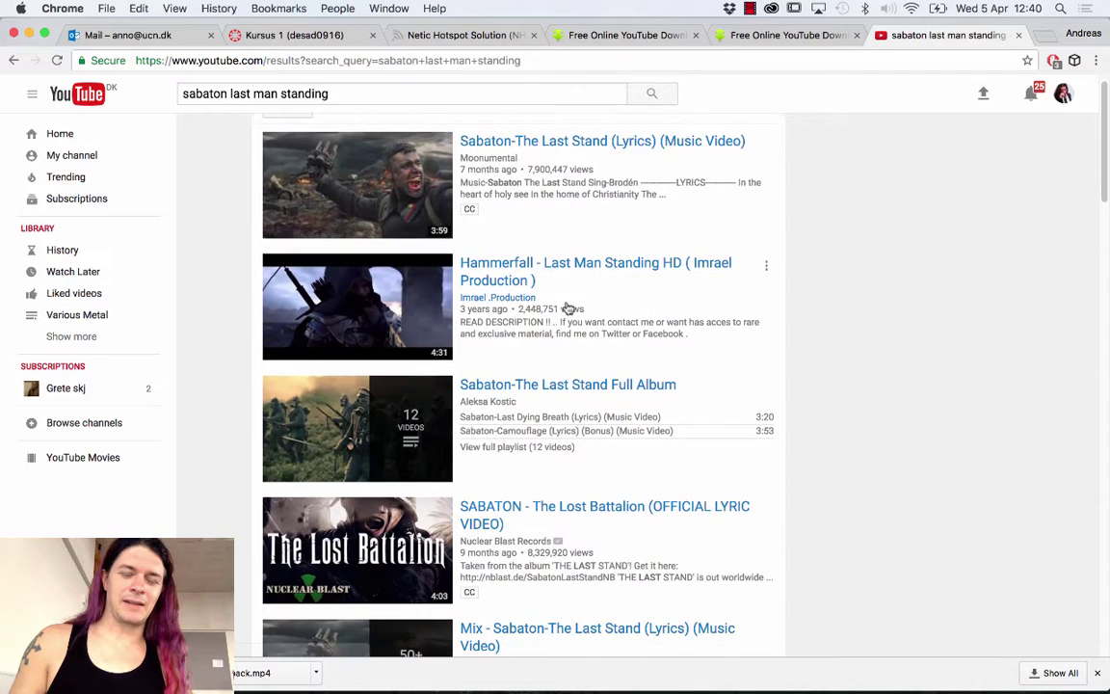
Change the YouTube search to "sabaton lost battalion" and run it
scroll(568, 309, "up", 2)
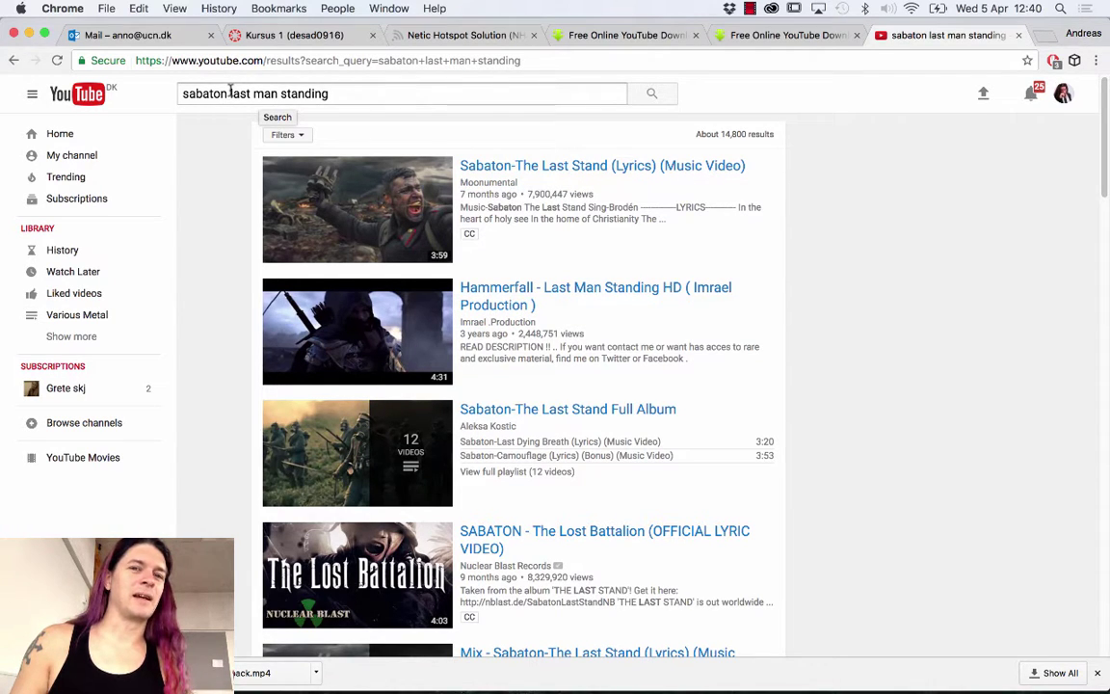
left_click_drag(229, 93, 383, 110)
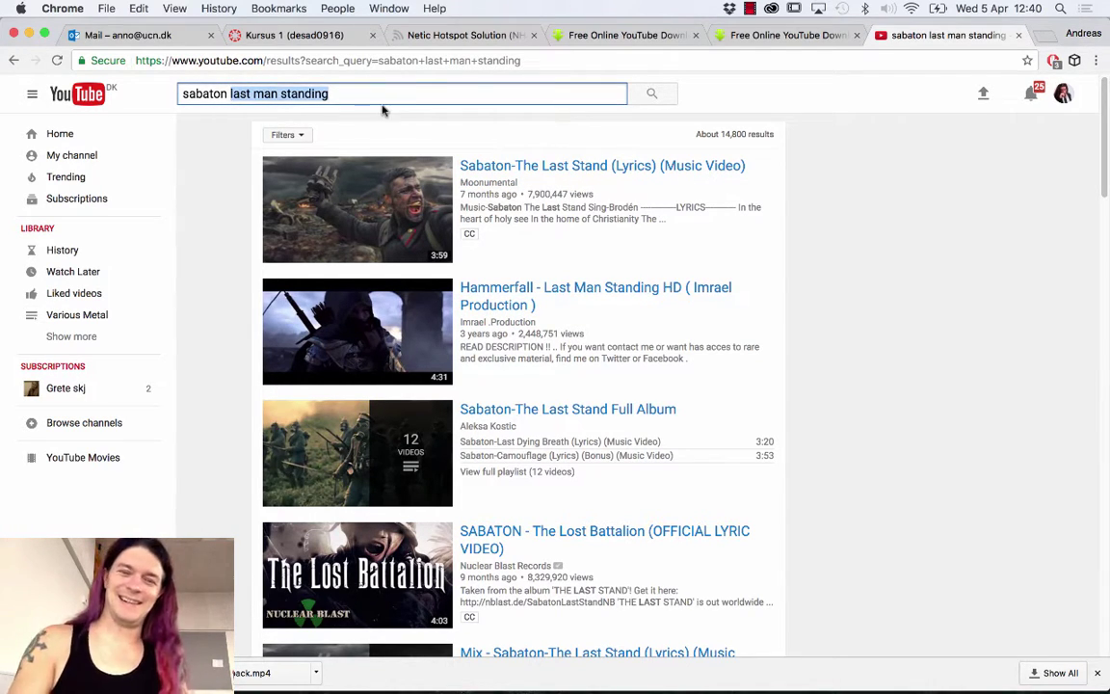
type("lost batt")
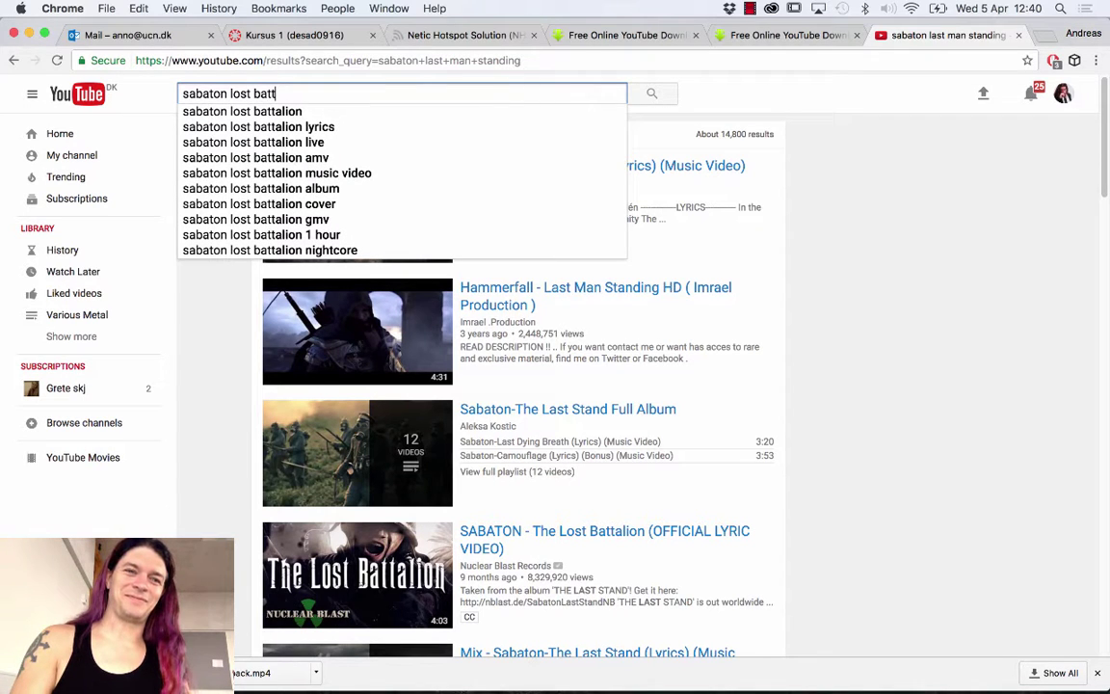
type("alion")
key("Return")
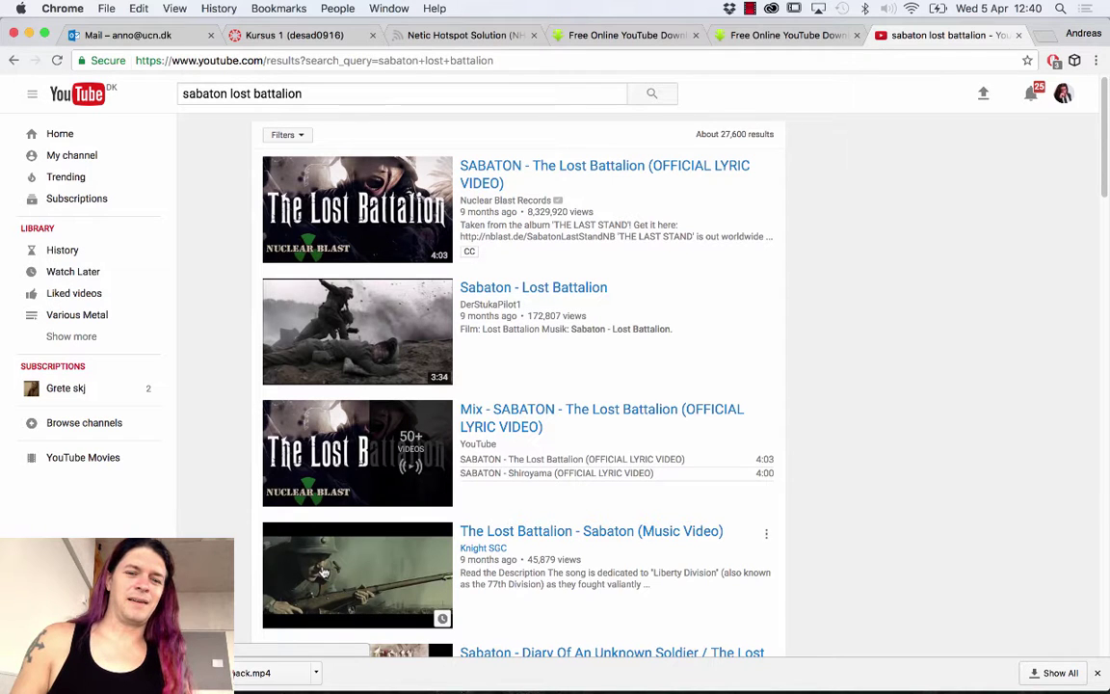
Open the official lyric video of SABATON - The Lost Battalion from the results and pause it
scroll(351, 253, "down", 1)
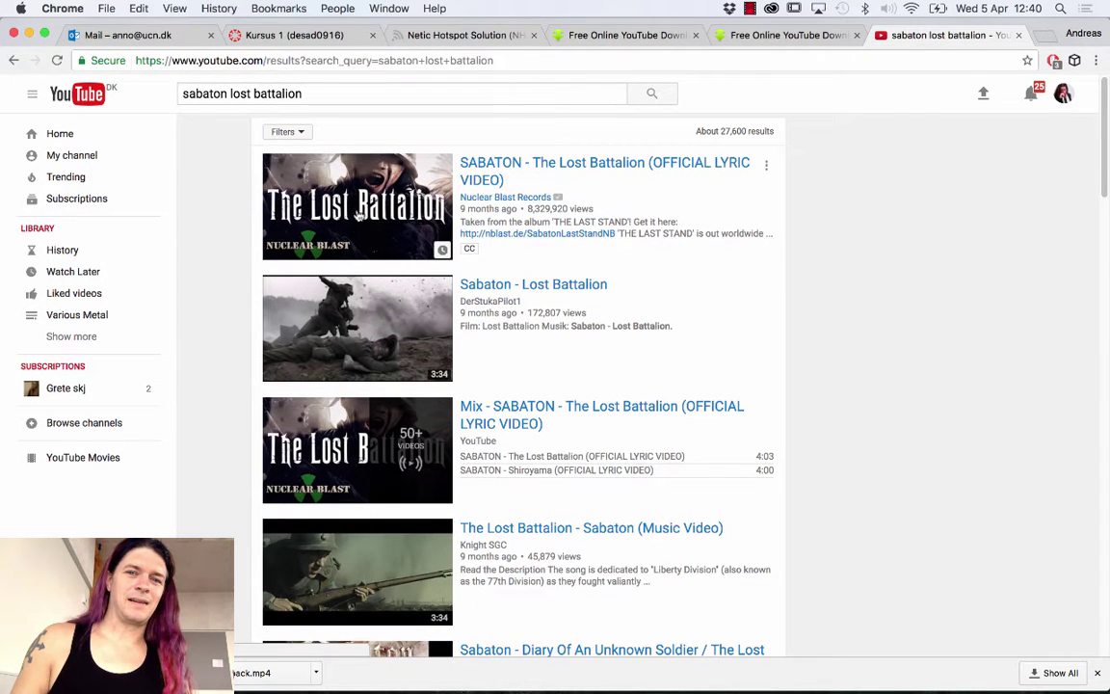
left_click(360, 207)
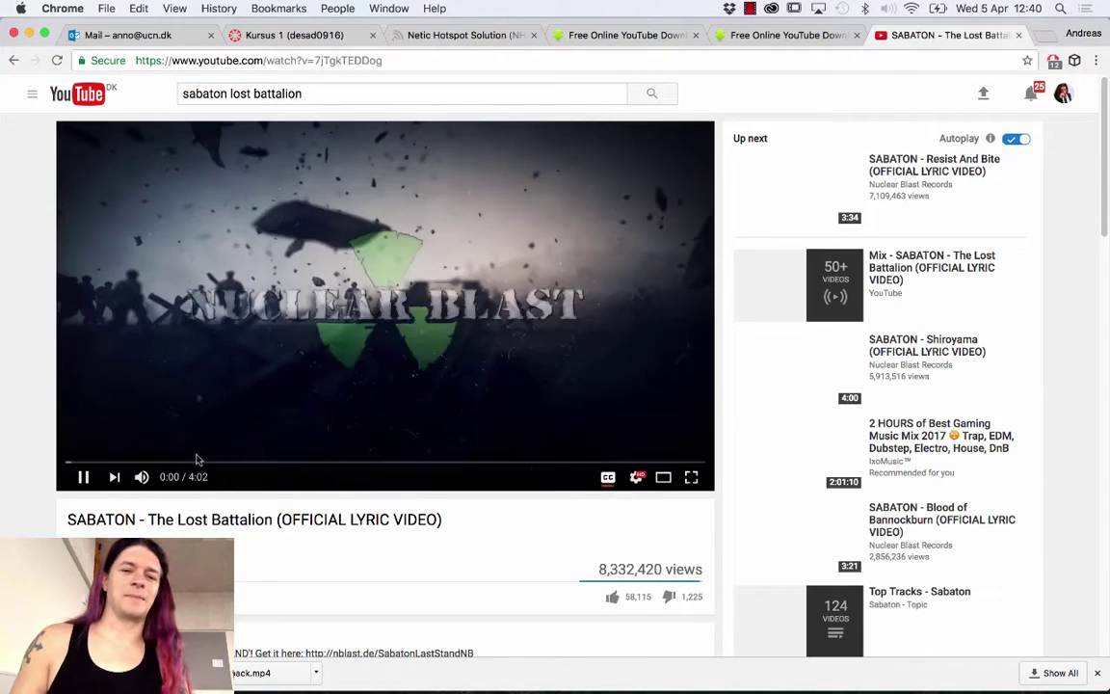
left_click(228, 449)
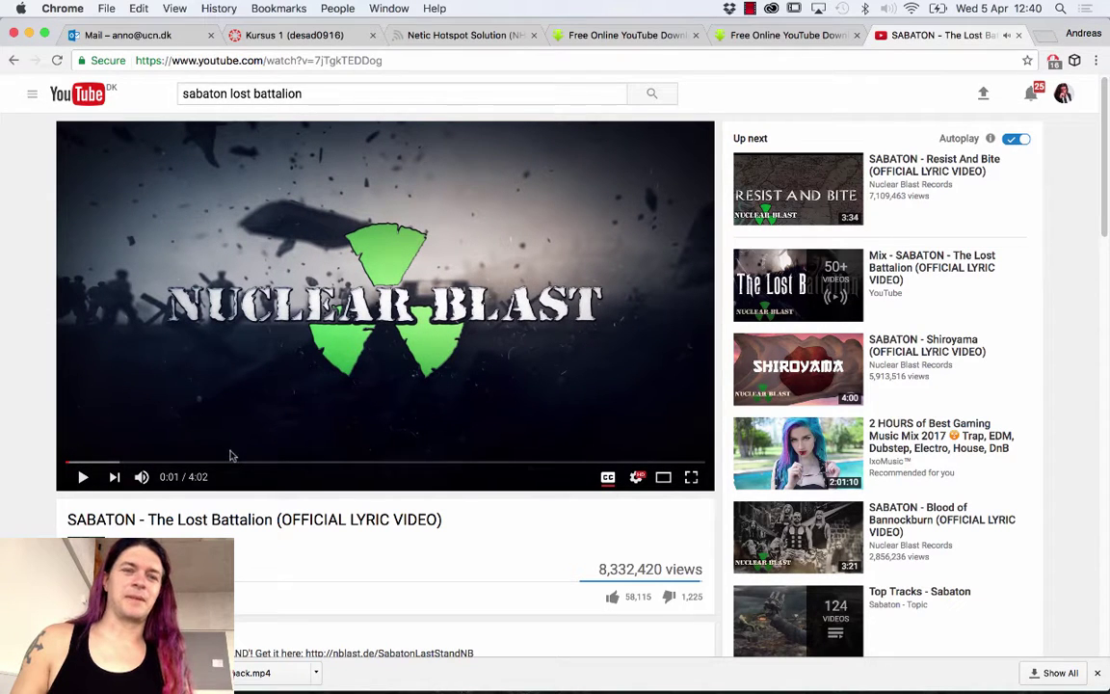
Open the download page for SABATON - The Lost Battalion by adding "ss" before "youtube" in its web address
left_click(256, 61)
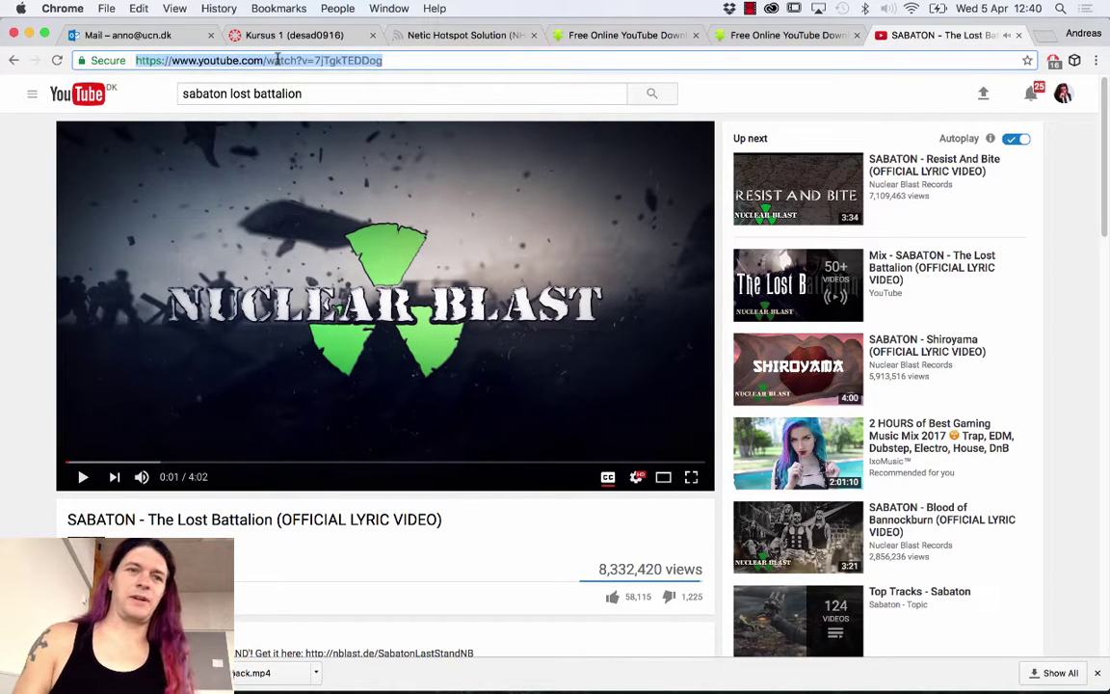
left_click(197, 60)
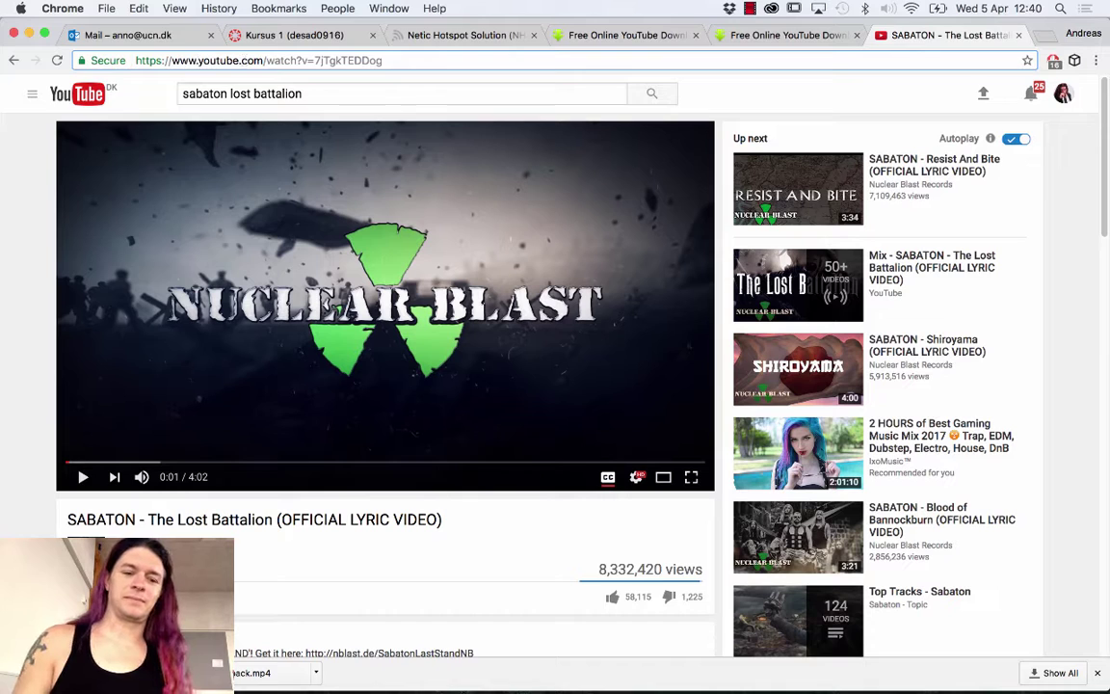
type("ss")
key("Return")
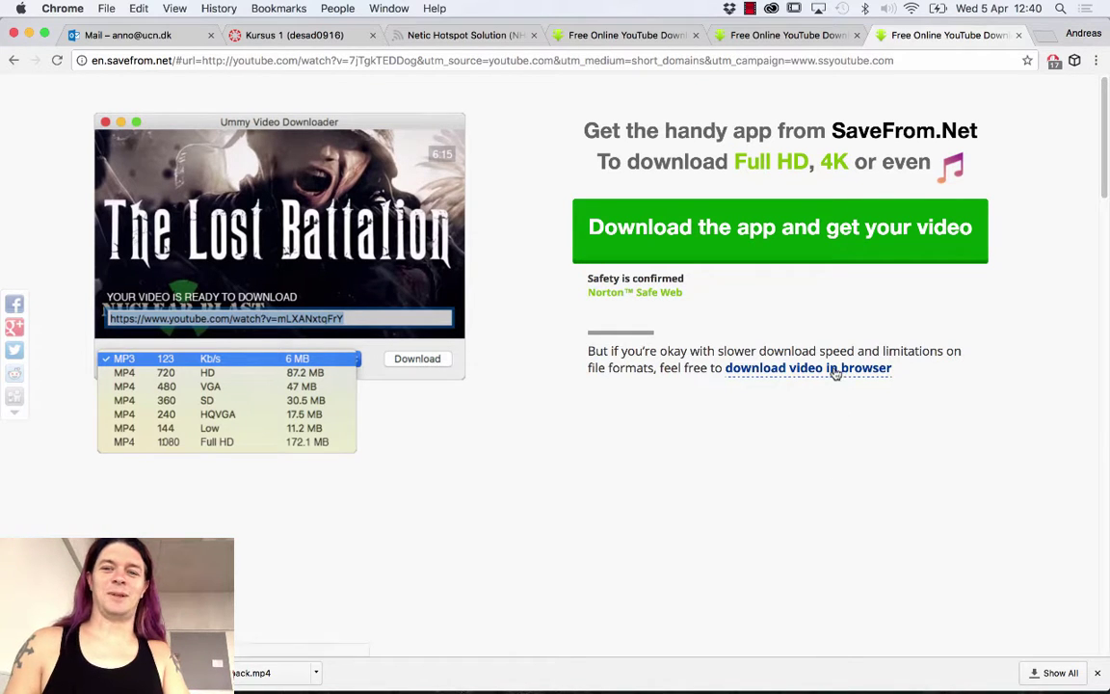
Download SABATON - The Lost Battalion in the browser with the Medium quality option
scroll(832, 372, "down", 5)
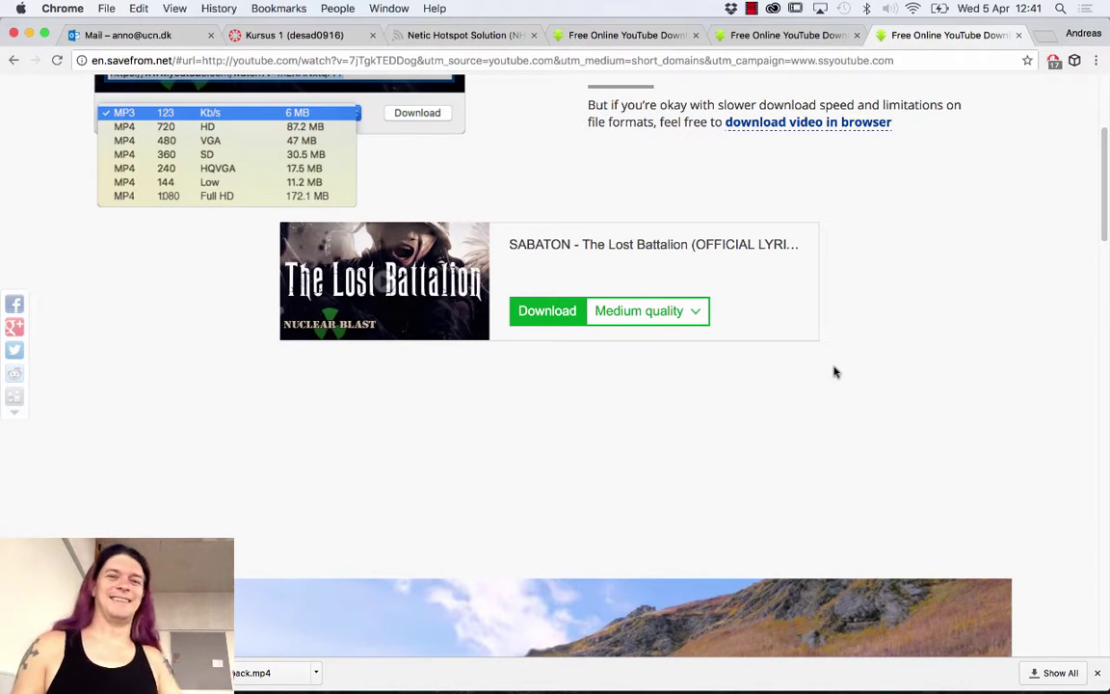
left_click(704, 316)
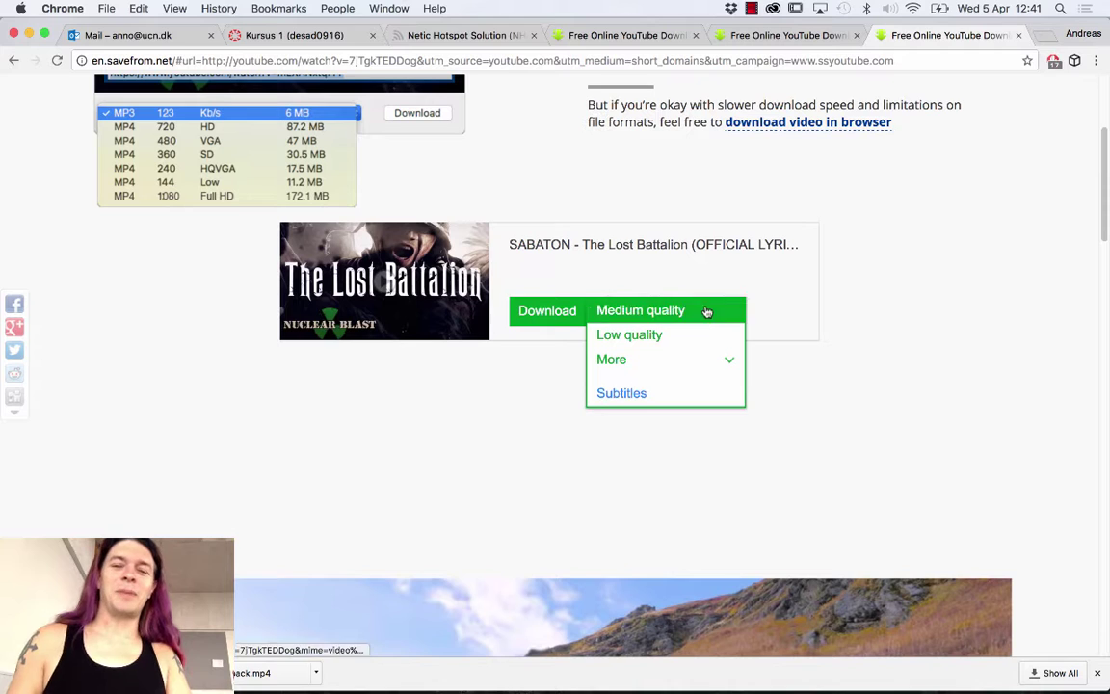
left_click(698, 315)
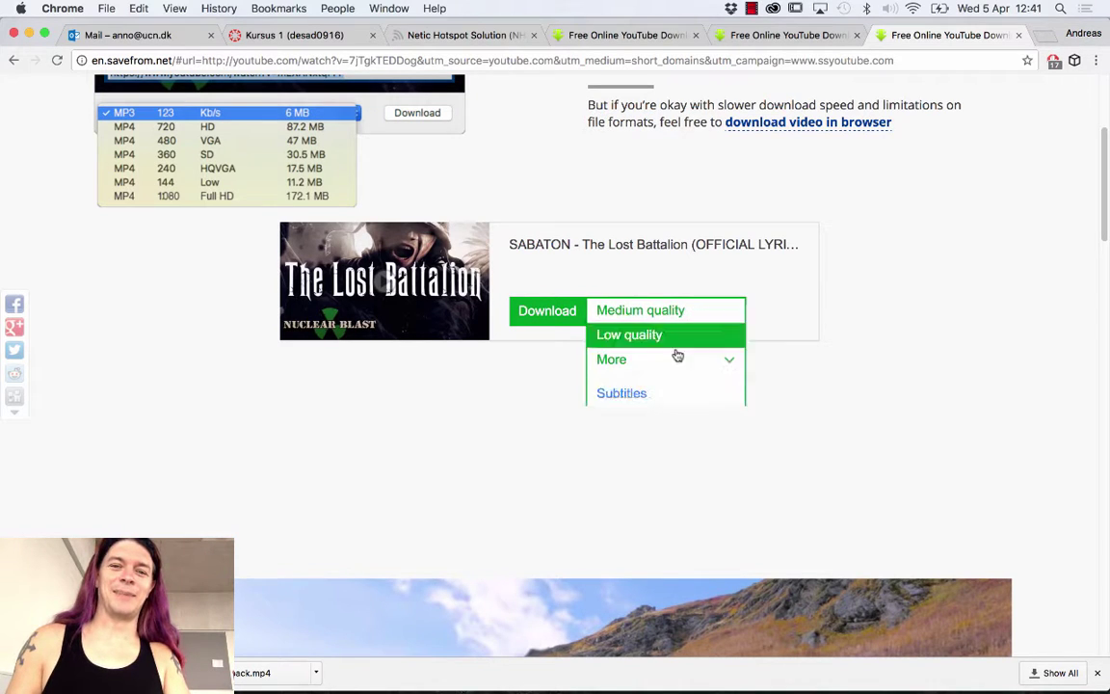
left_click(638, 310)
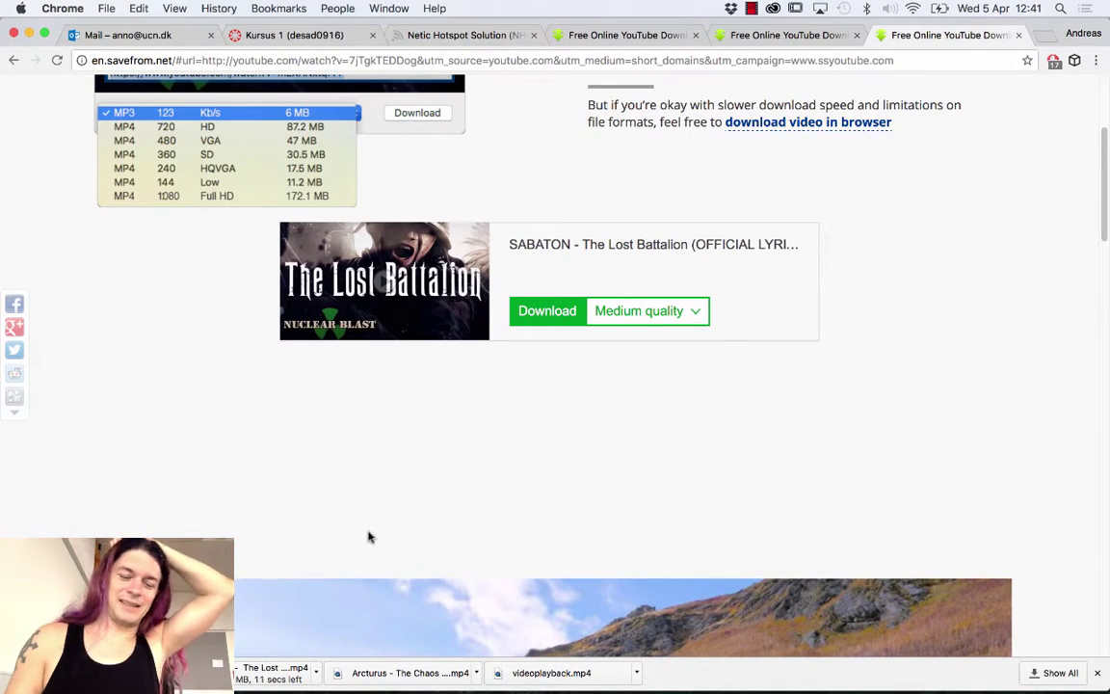
right_click(236, 672)
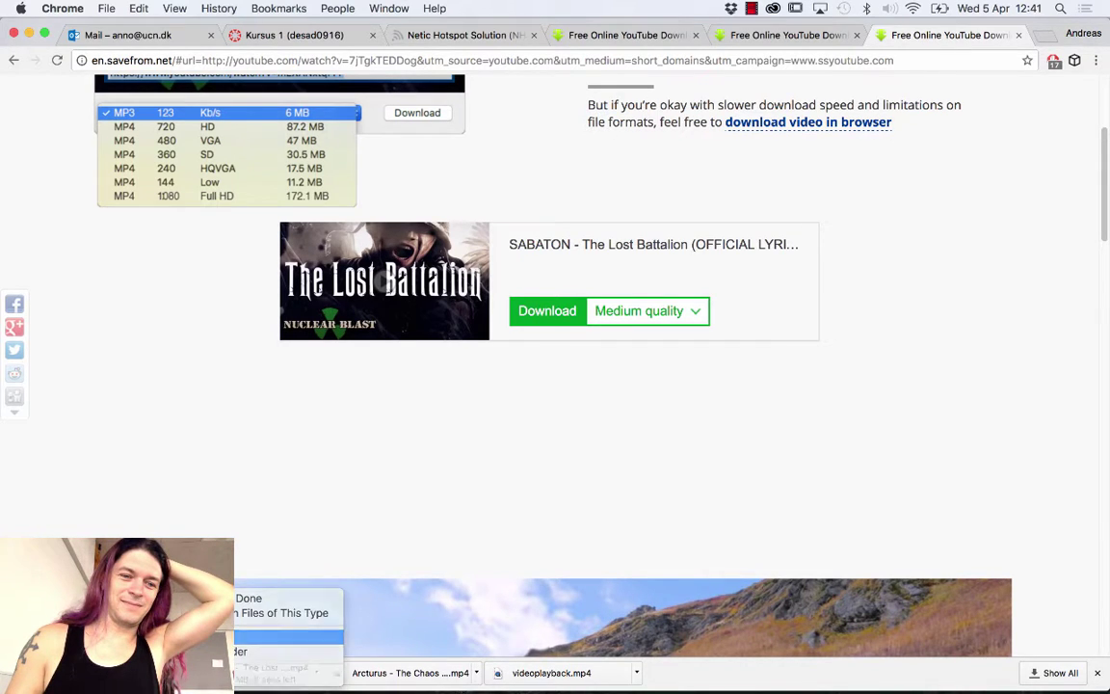
left_click(309, 599)
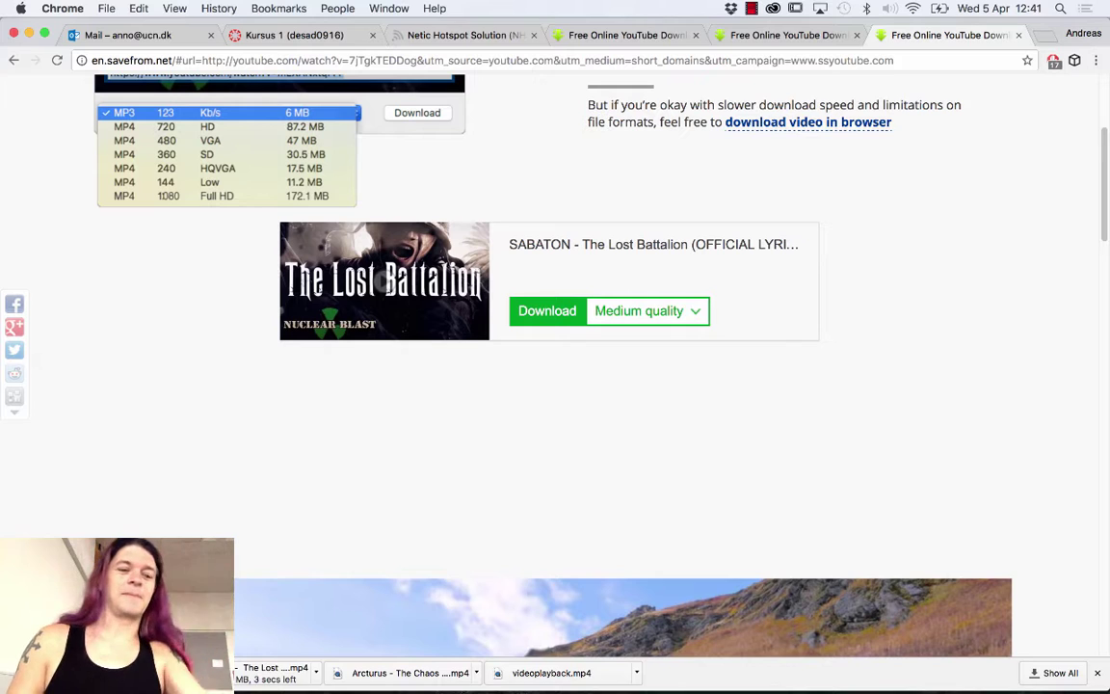
right_click(241, 671)
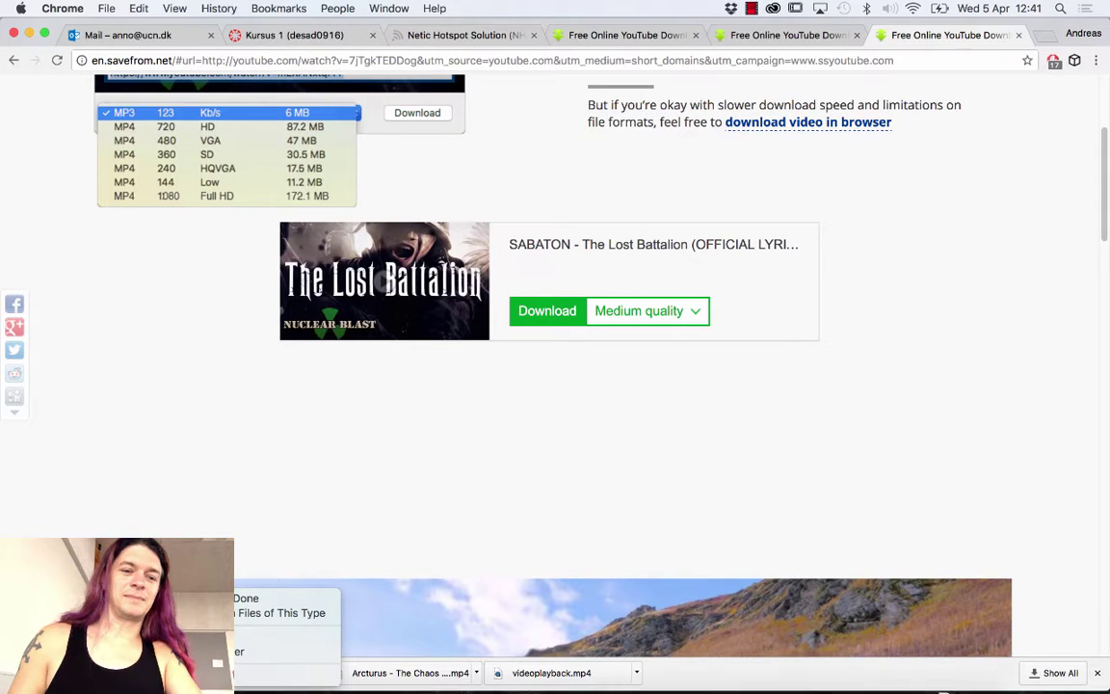
key("Escape")
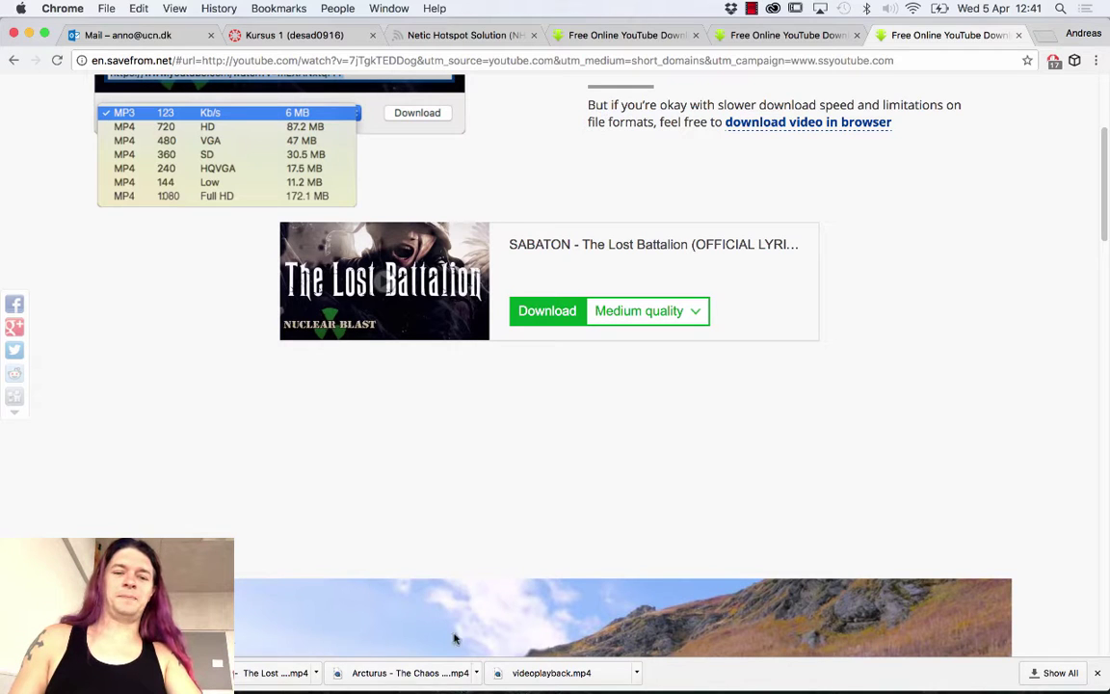
Show the downloaded Arcturus file in its folder, move the SABATON and Arcturus MP4s to the Desktop, and clear the open windows away
left_click(476, 673)
left_click(501, 652)
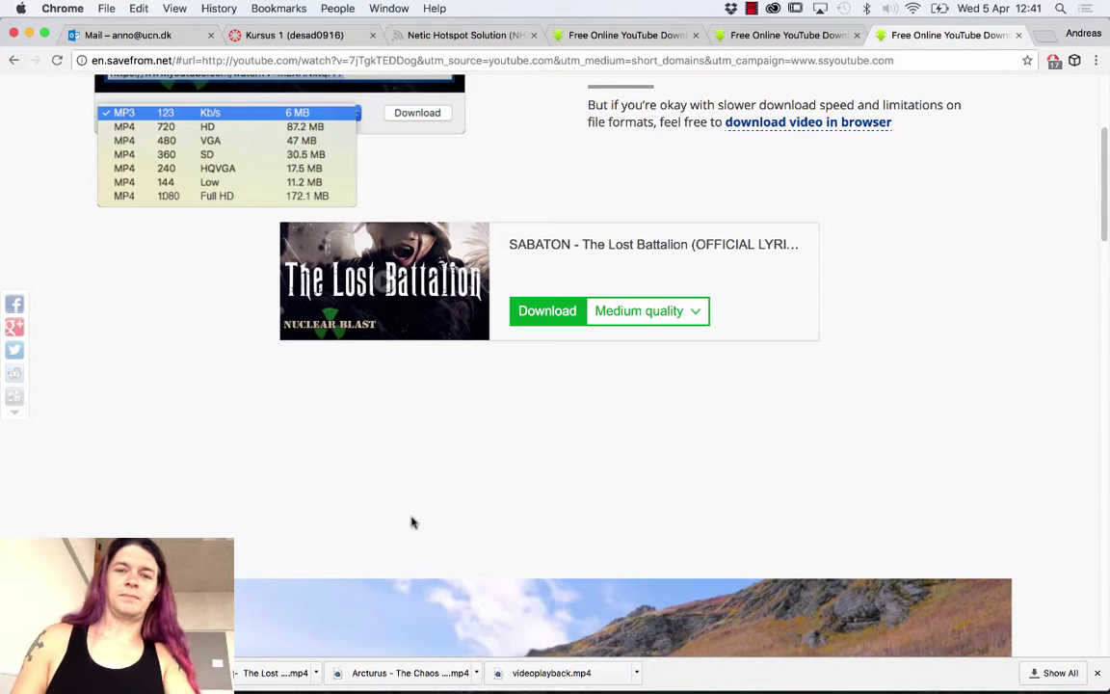
left_click(507, 337, "super")
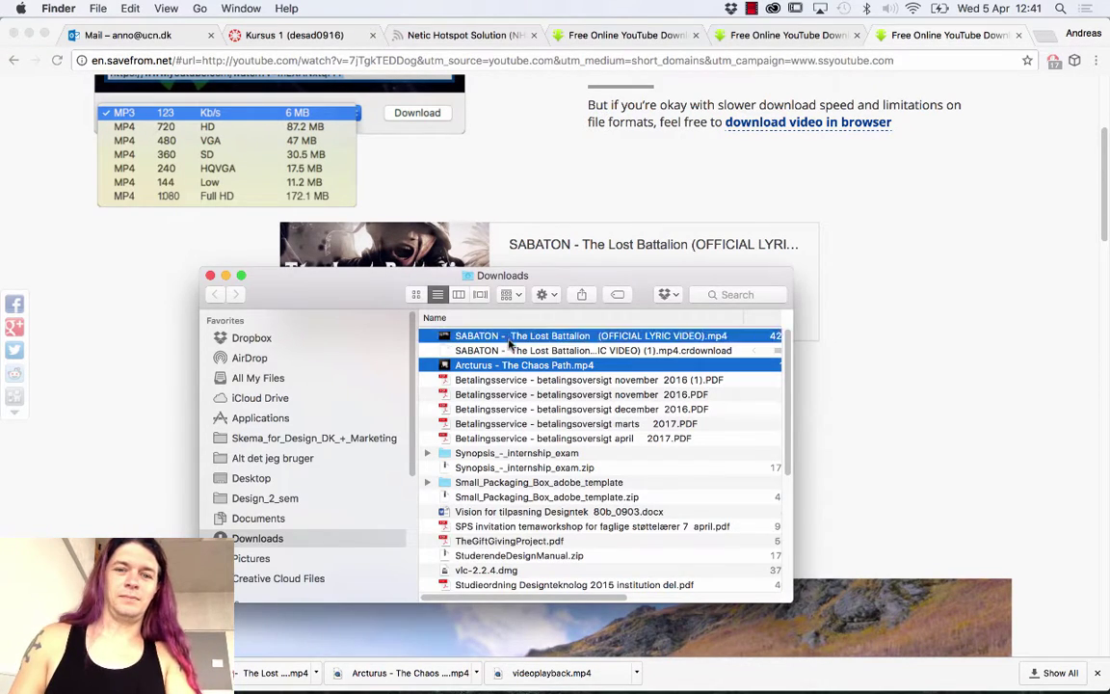
left_click_drag(491, 336, 264, 476)
left_click(211, 276)
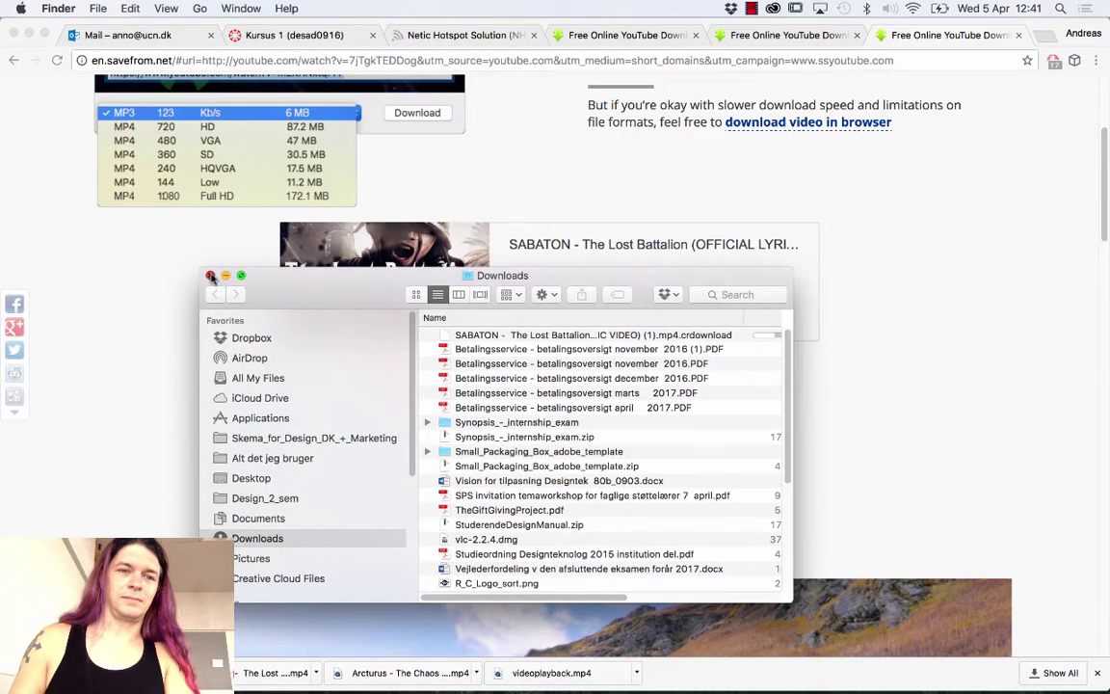
left_click(29, 33)
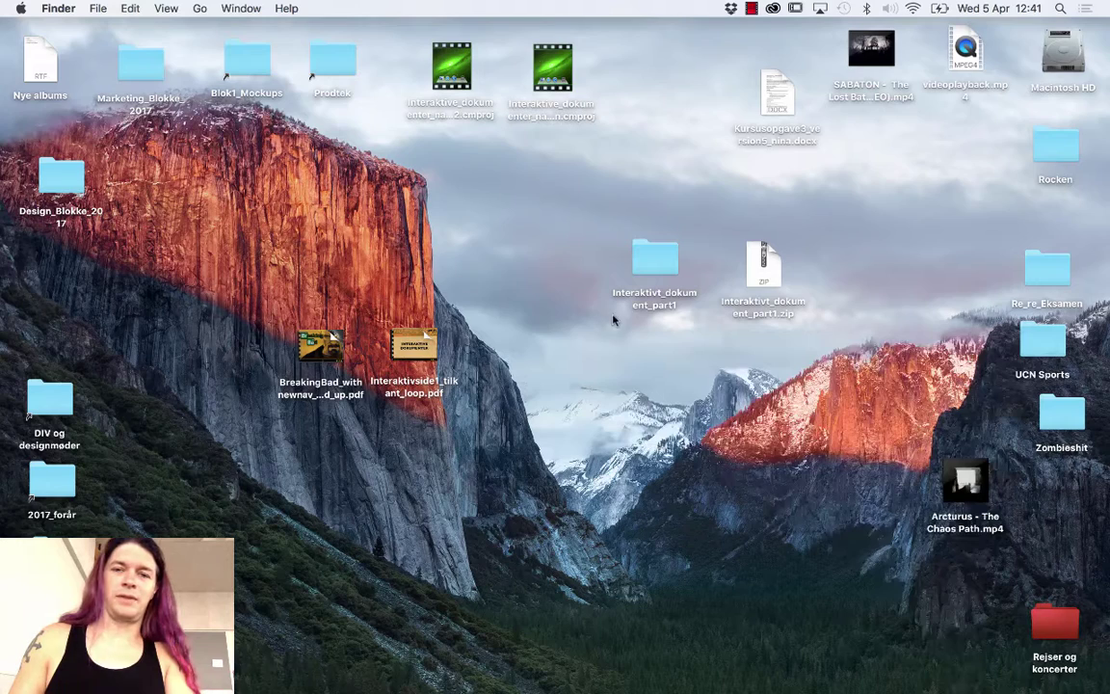
Tidy the desktop by moving the Interaktivt_dokument_part1 zip and folder up and grouping the three MP4 videos together below them
left_click_drag(750, 266, 786, 229)
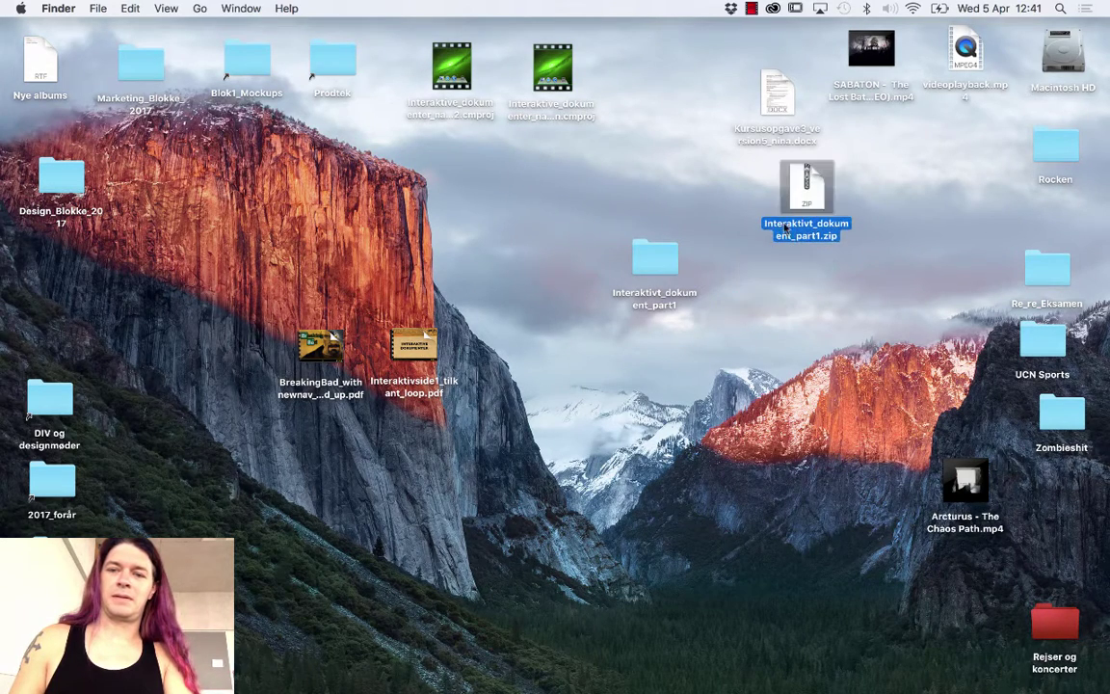
left_click_drag(655, 251, 720, 185)
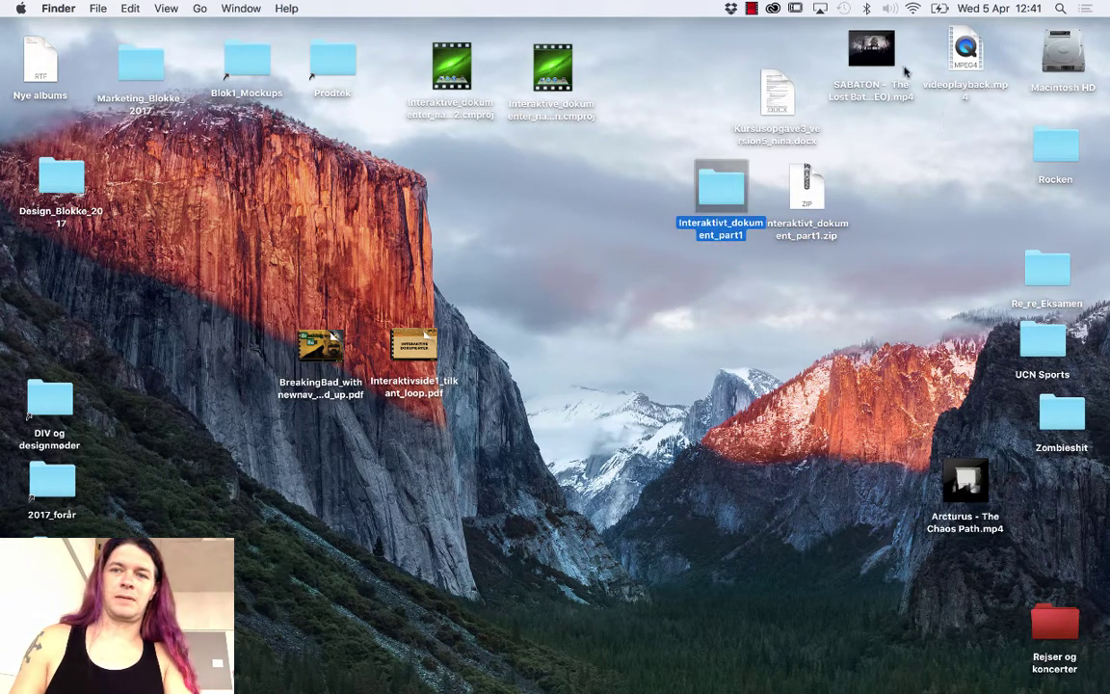
left_click_drag(882, 58, 618, 475)
left_click_drag(965, 53, 728, 479)
left_click(953, 496)
left_click_drag(952, 496, 666, 403)
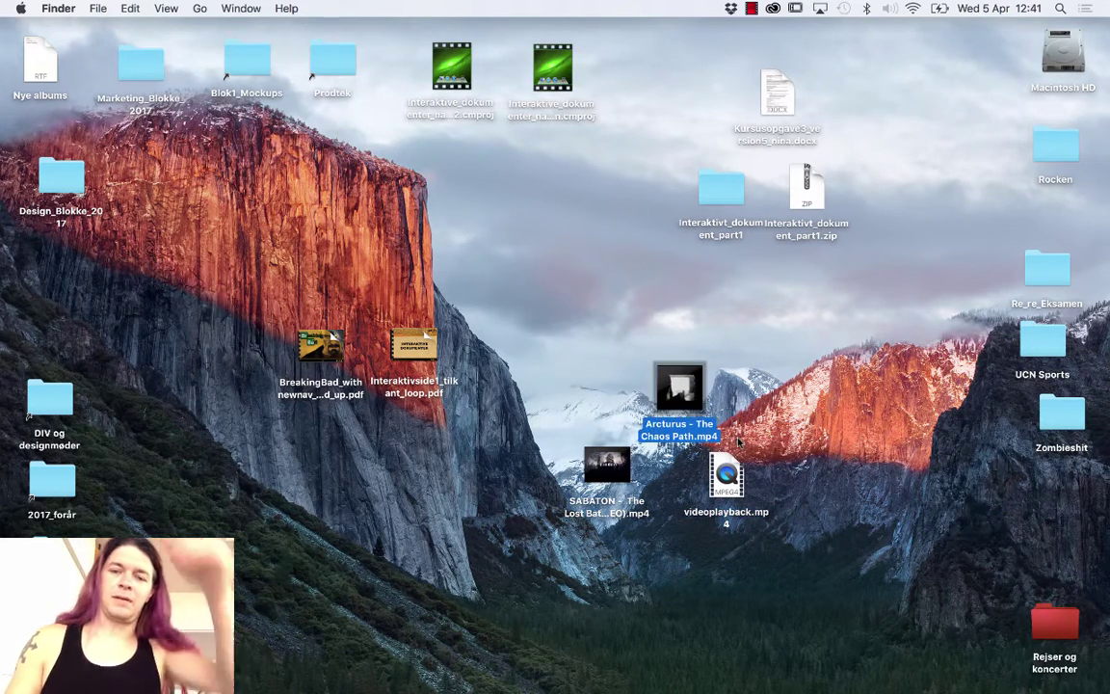
Rename the videoplayback.mp4 file on the desktop as metallica.mp4
left_click(728, 513)
left_click(727, 514)
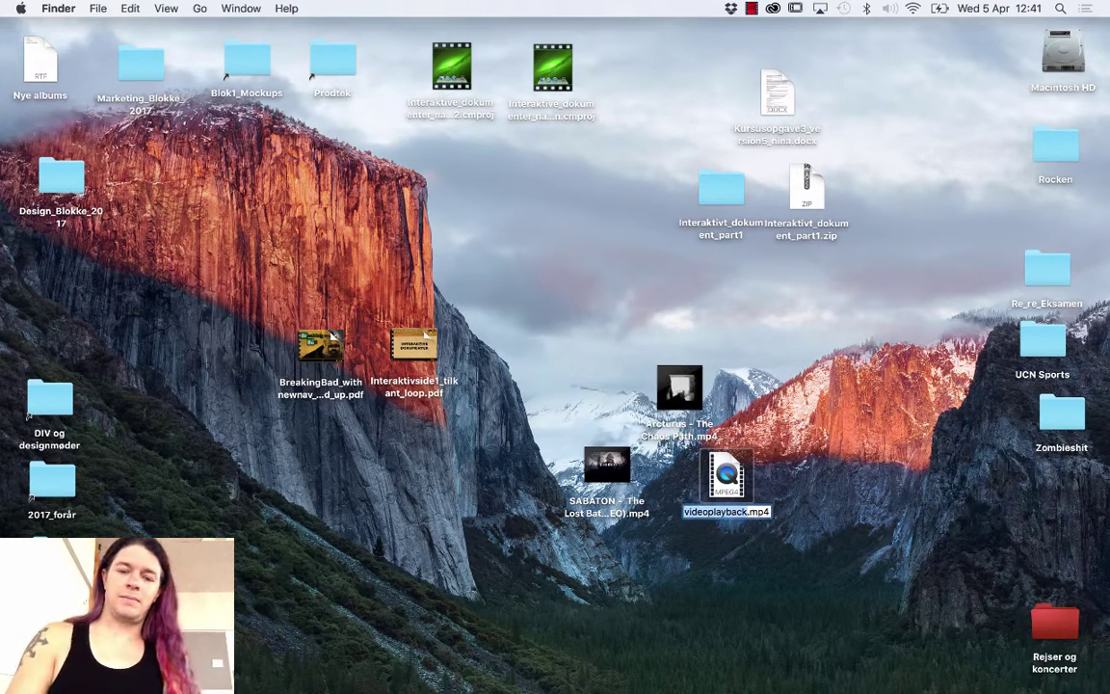
type("metallica")
key("Return")
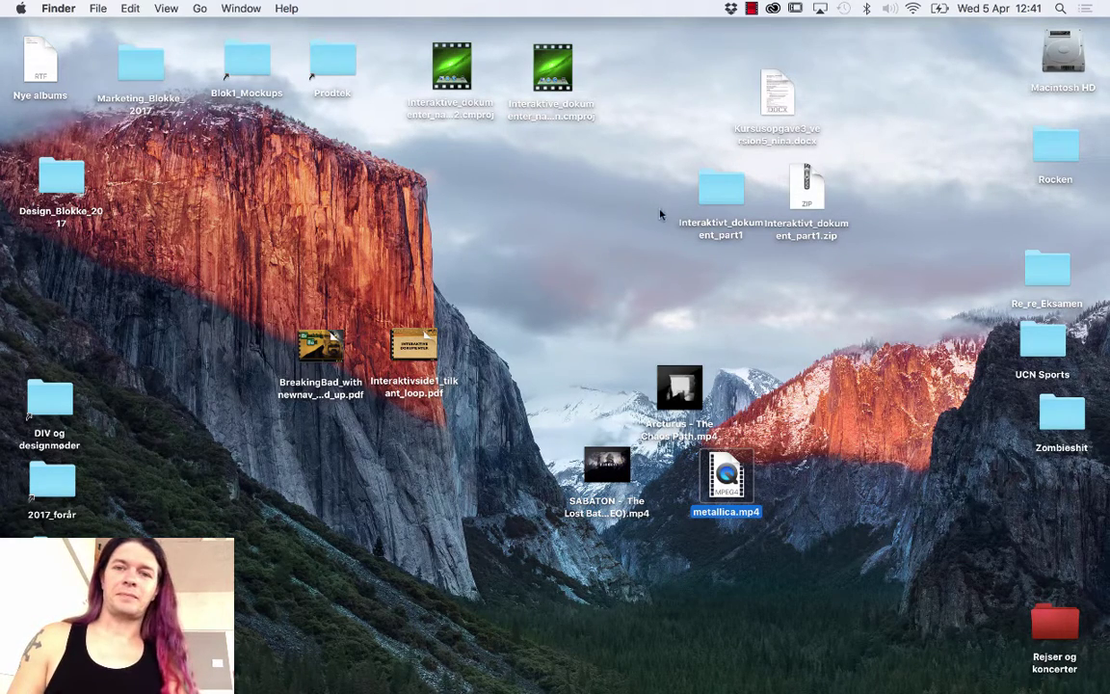
Open the Interaktivt_dokument_part1 folder beside the desktop videos and show its Links subfolder
left_click_drag(720, 193, 620, 207)
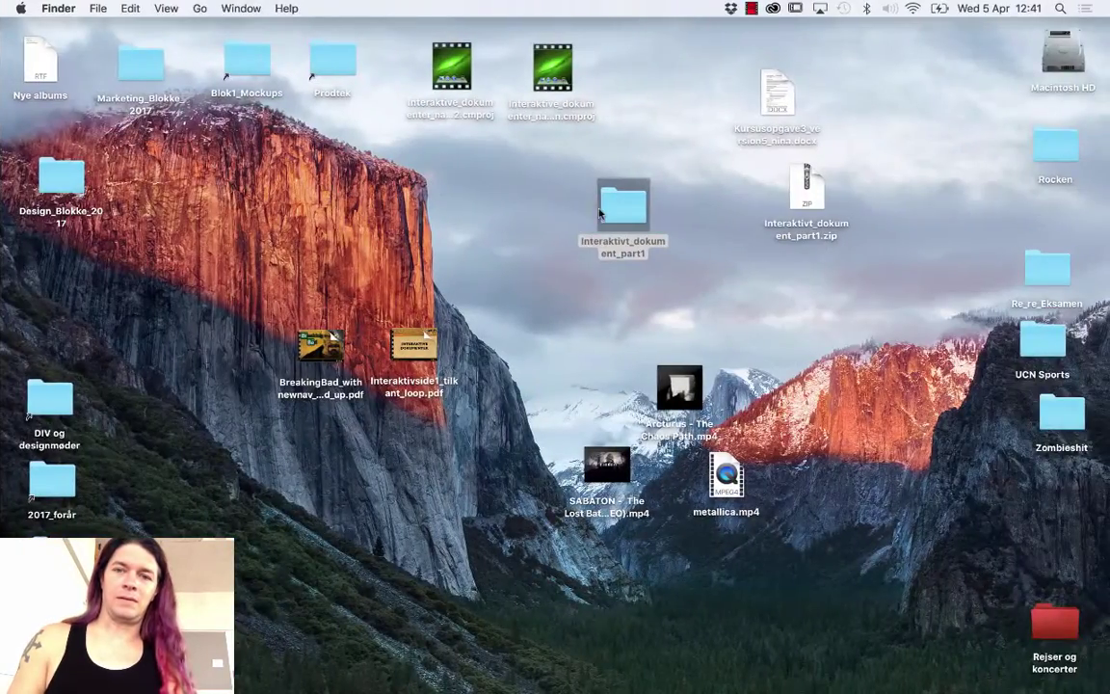
left_click(621, 199)
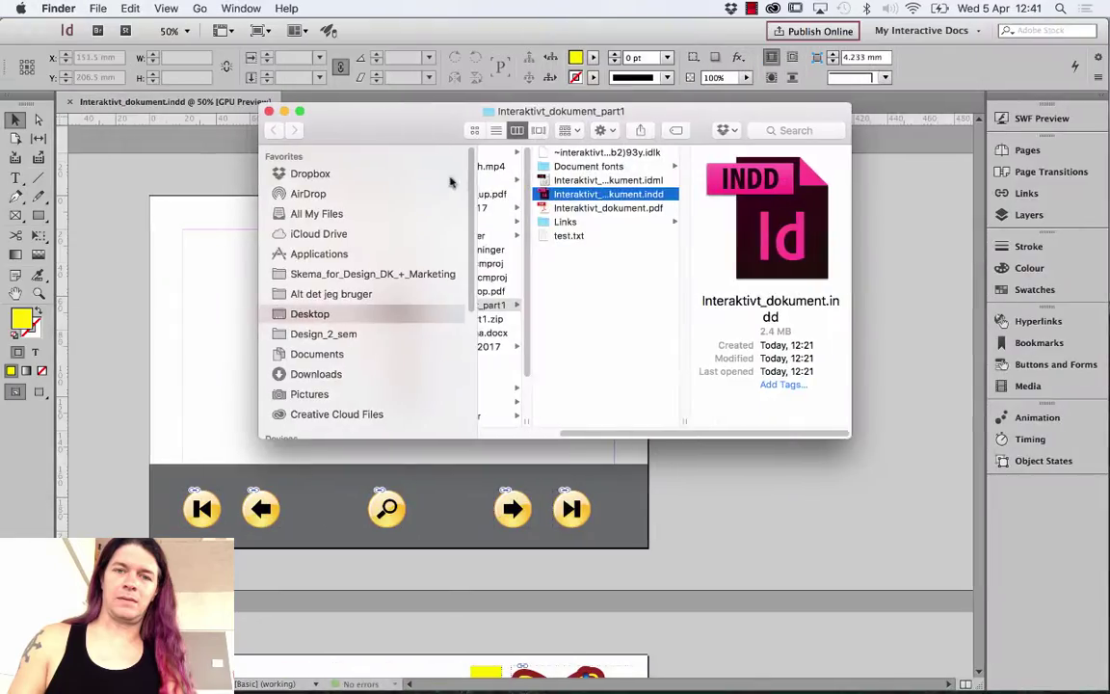
left_click_drag(420, 112, 225, 118)
key("Left")
left_click(478, 224)
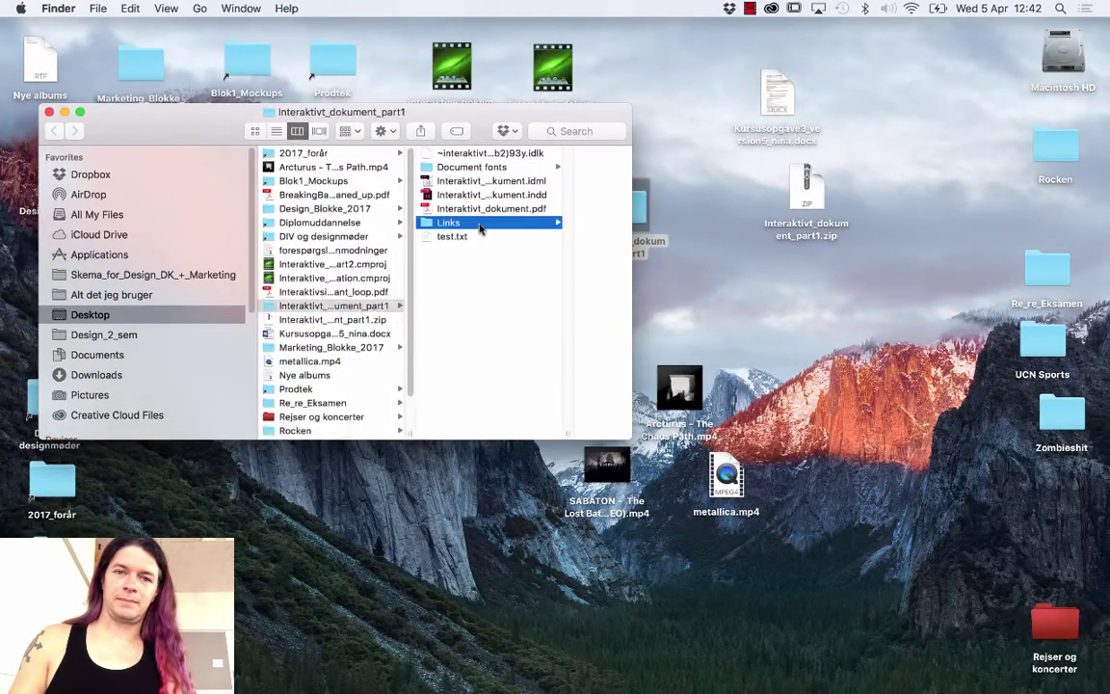
Move the SABATON, Arcturus and metallica MP4 videos into the Links folder and close the folder window
left_click(613, 472)
left_click(679, 390, "super")
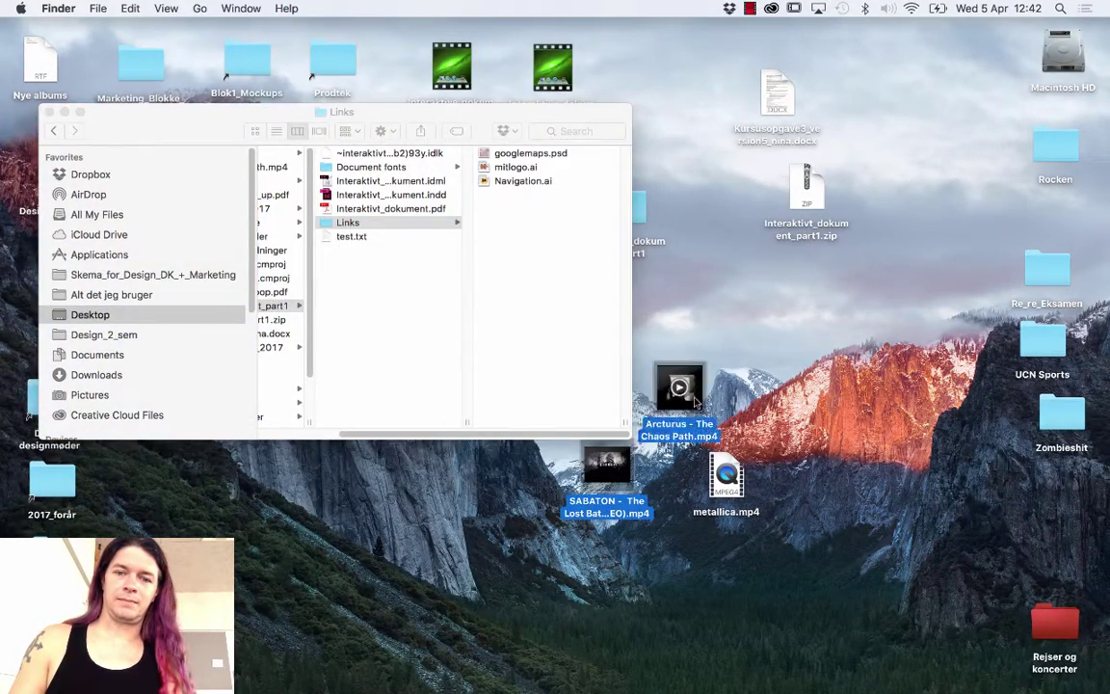
left_click(722, 495, "super")
left_click_drag(682, 447, 536, 309)
left_click(49, 112)
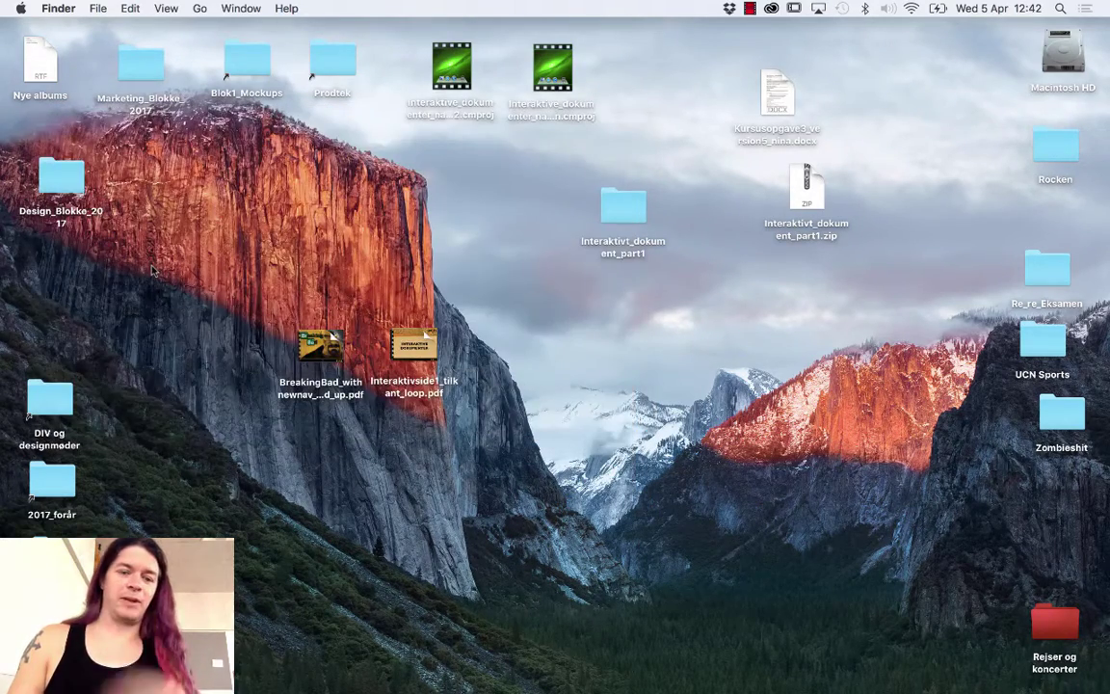
Switch to InDesign and delete the text frame holding the large number on page 3
key("super+Tab")
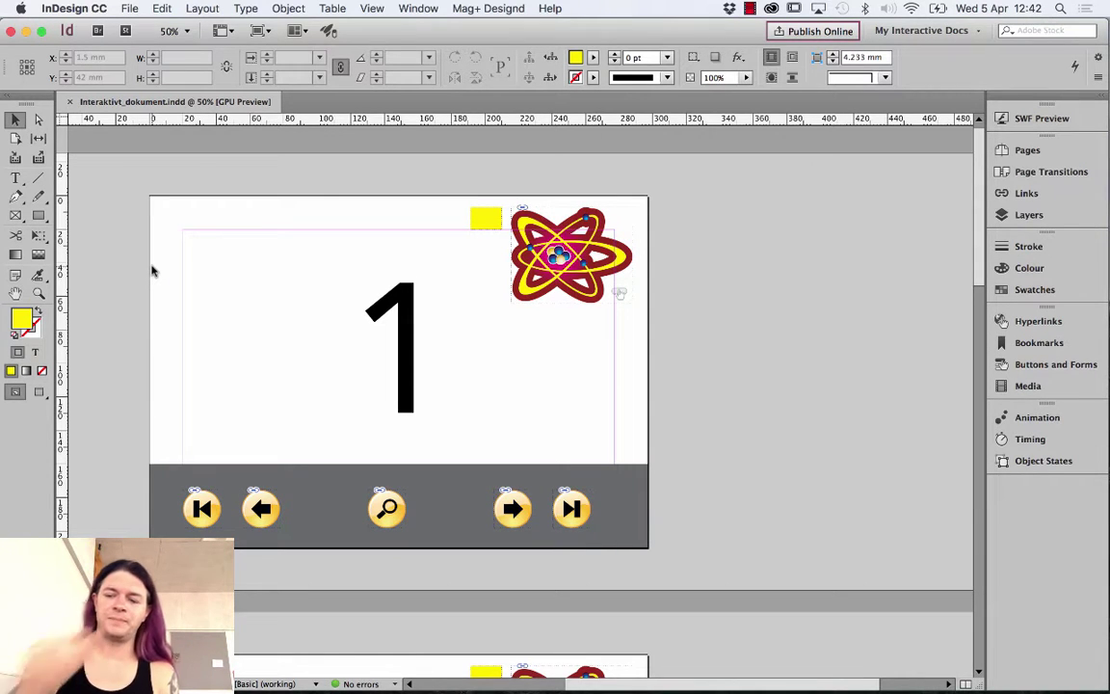
scroll(364, 465, "down", 5)
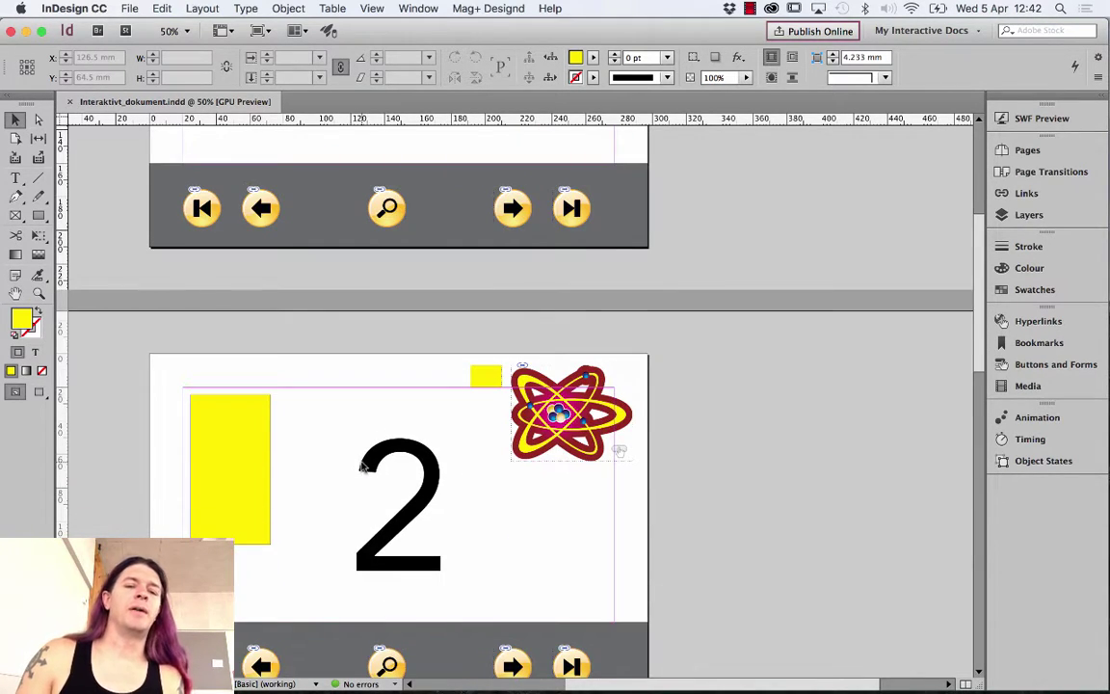
scroll(365, 470, "down", 5)
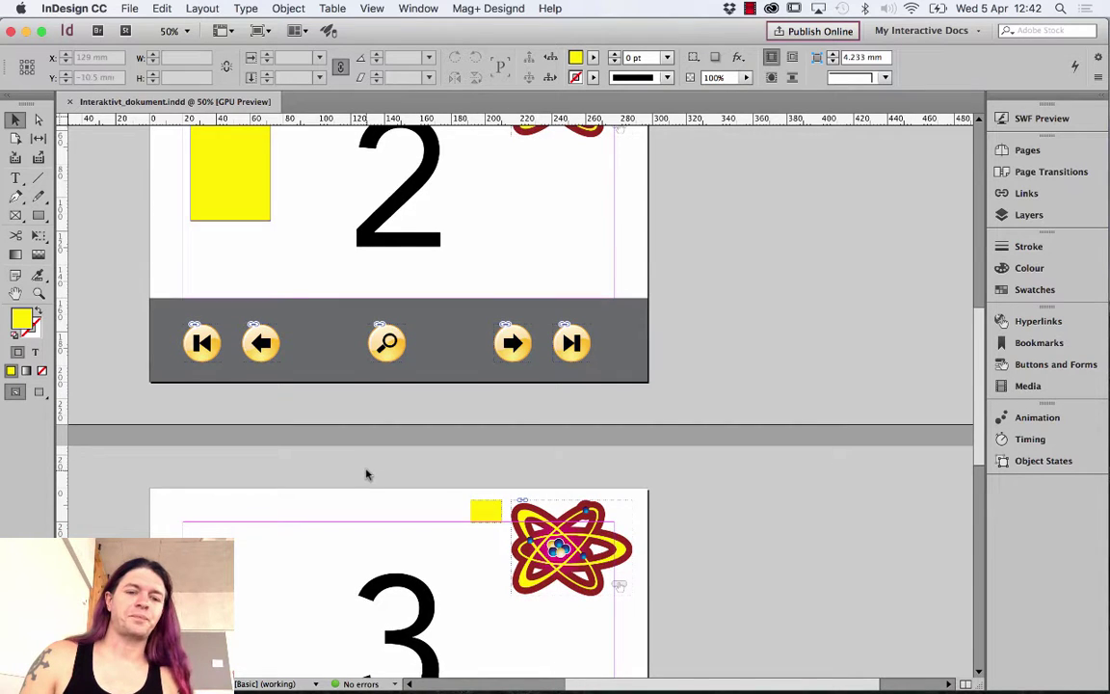
scroll(365, 474, "down", 10)
scroll(382, 489, "down", 1)
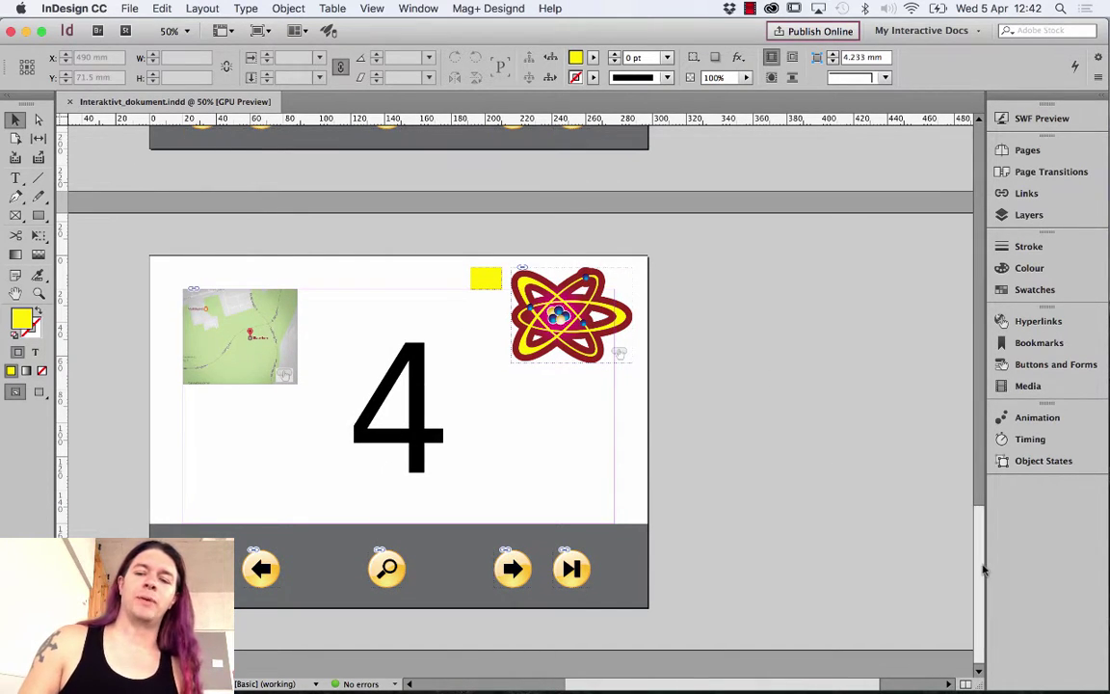
left_click_drag(983, 569, 988, 444)
left_click(418, 372)
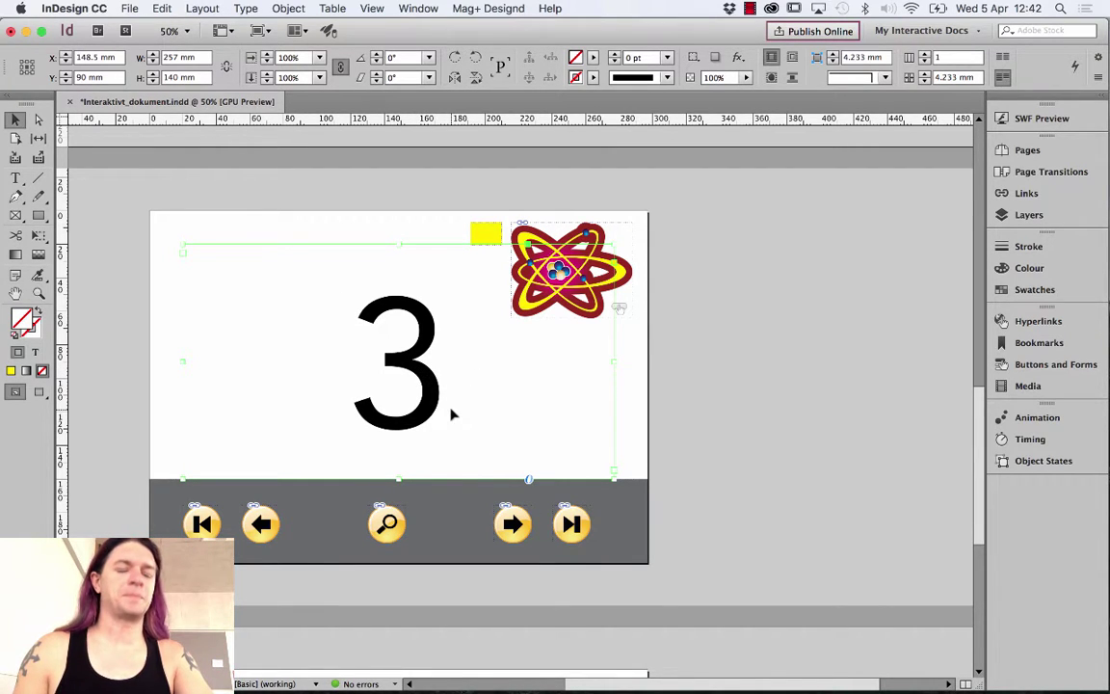
key("super+shift+a")
key("super+s")
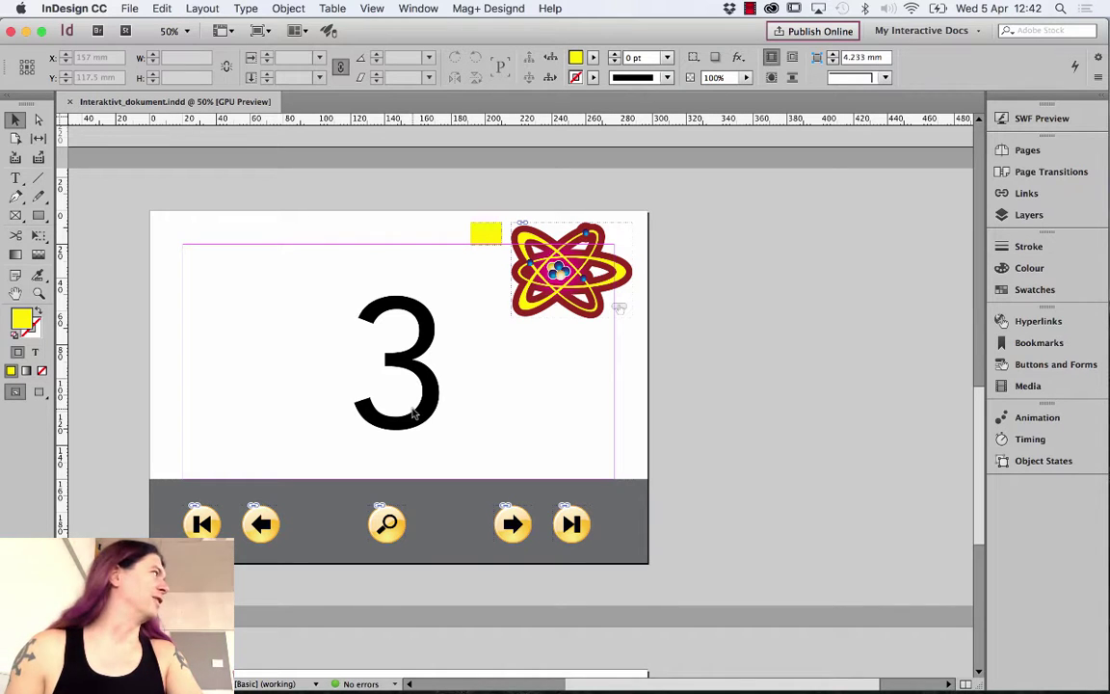
left_click(414, 412)
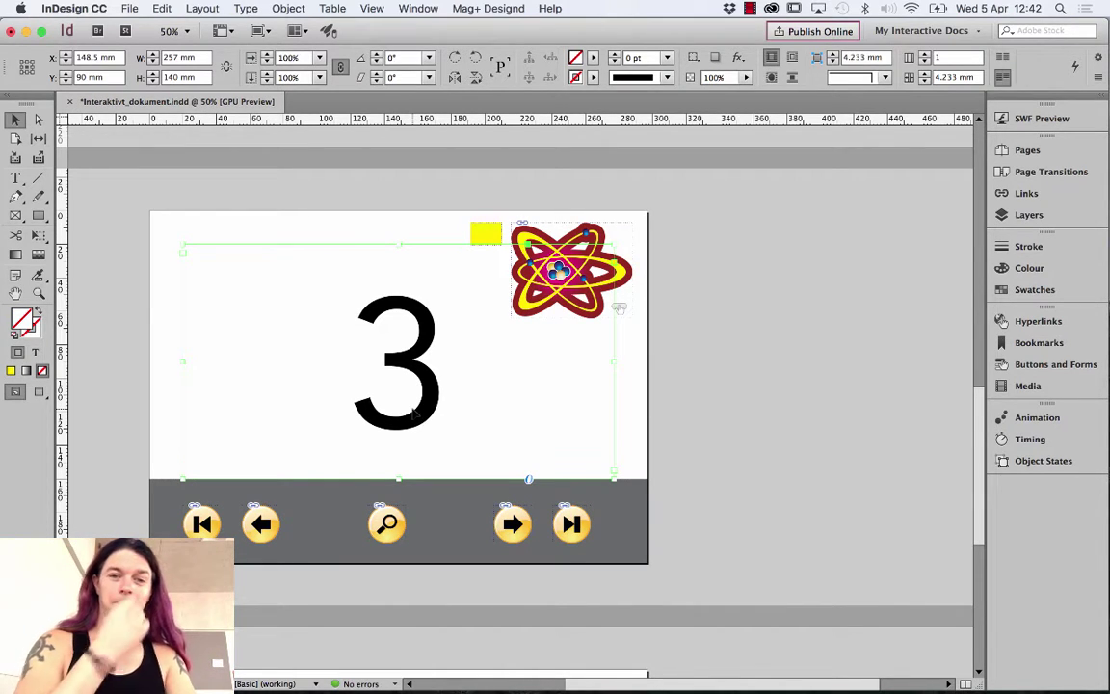
key("Delete")
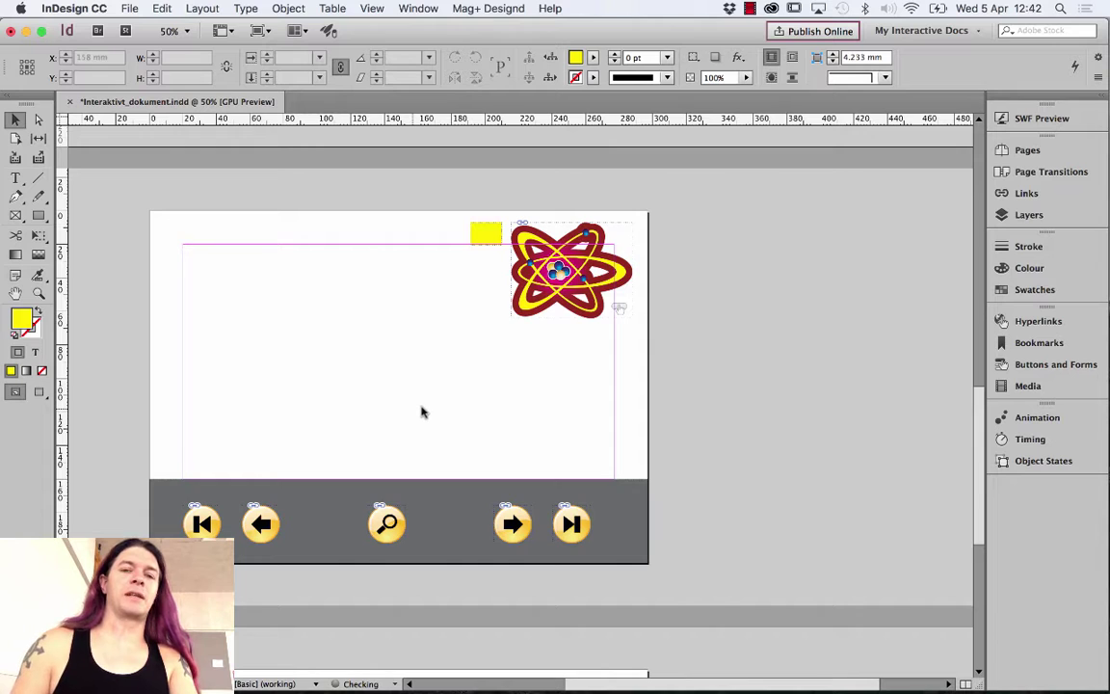
Scale the atom graphic on the B-Master down to about 15.5 mm wide, keeping it in the page's upper-right corner
left_click(585, 308)
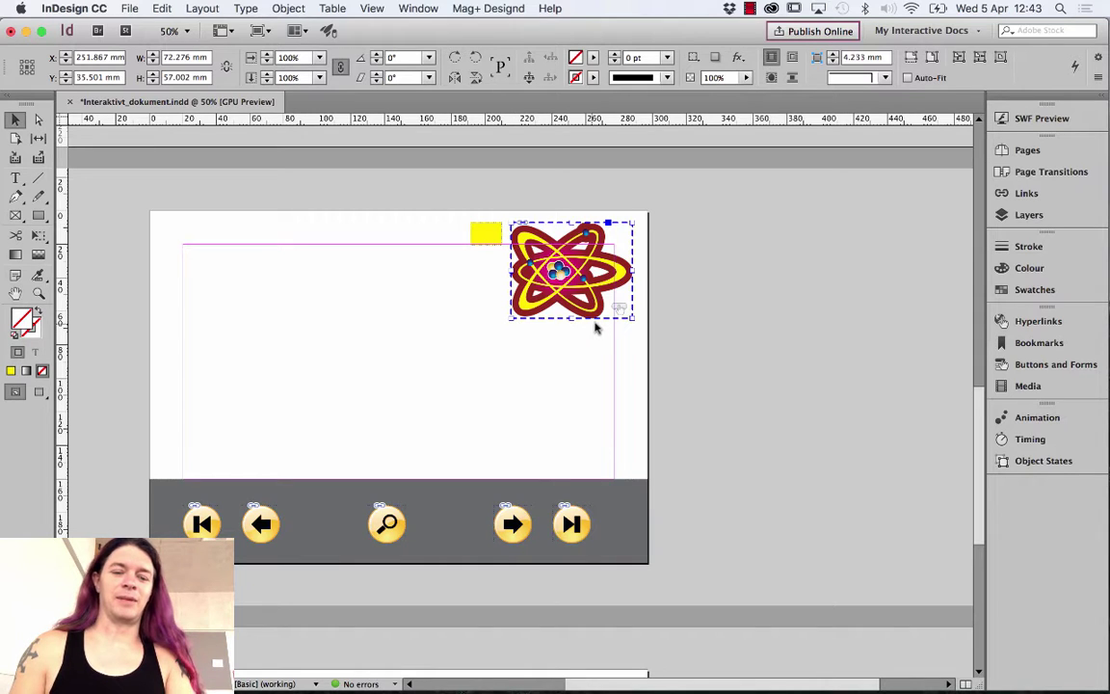
left_click(596, 327)
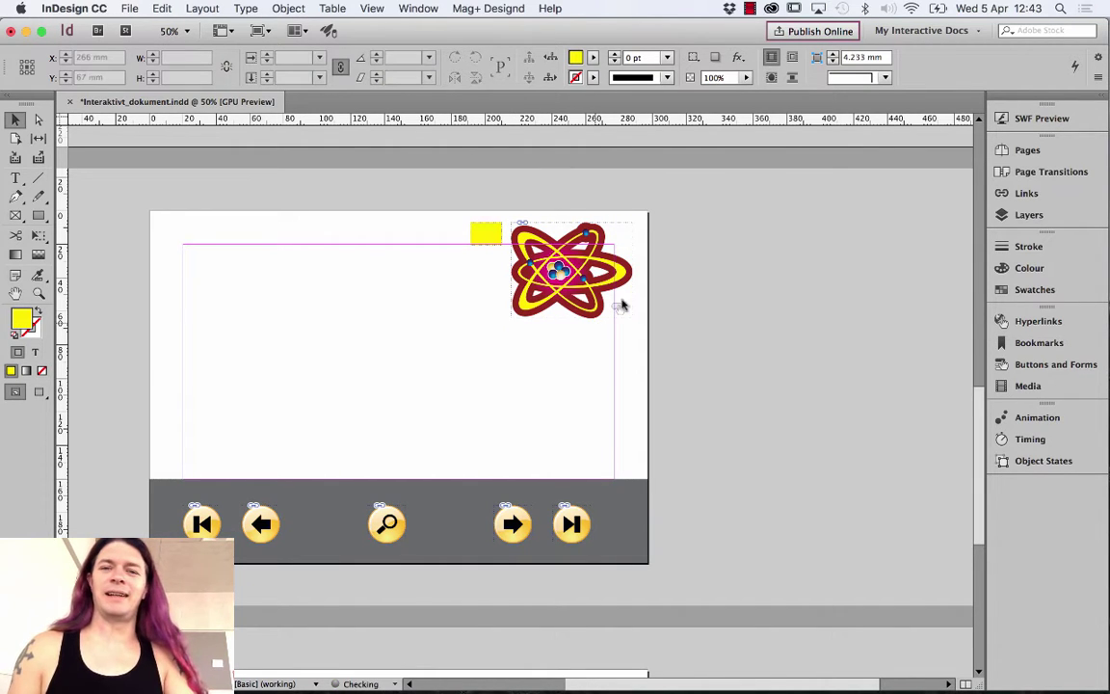
left_click(1023, 150)
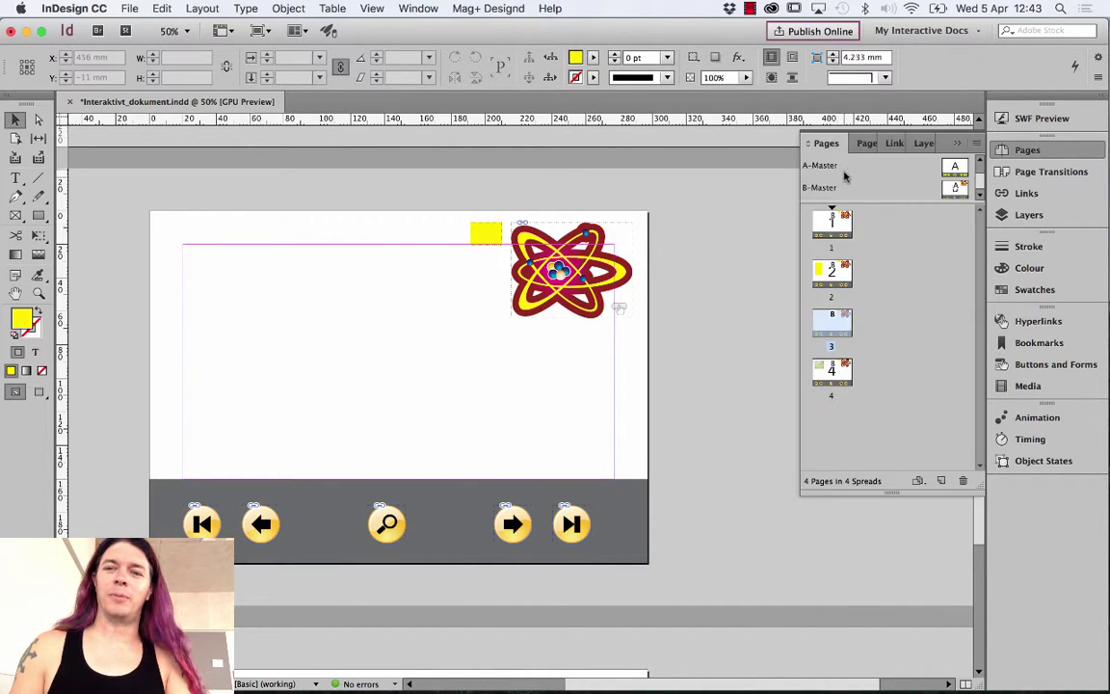
double_click(955, 190)
left_click(510, 330)
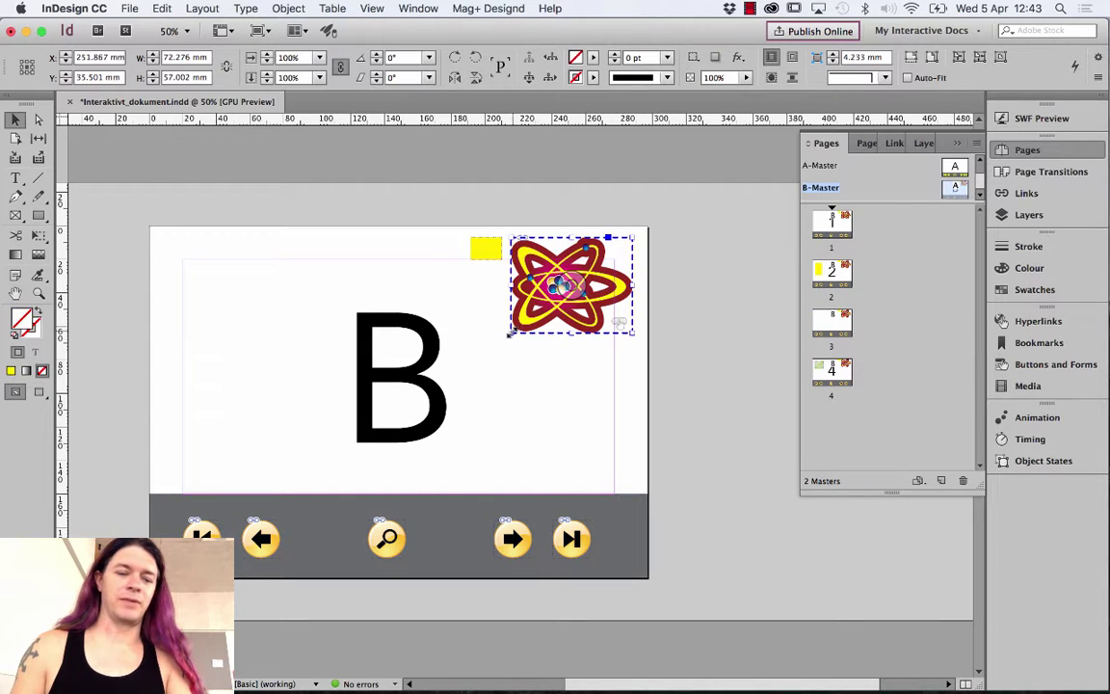
left_click_drag(509, 335, 579, 279)
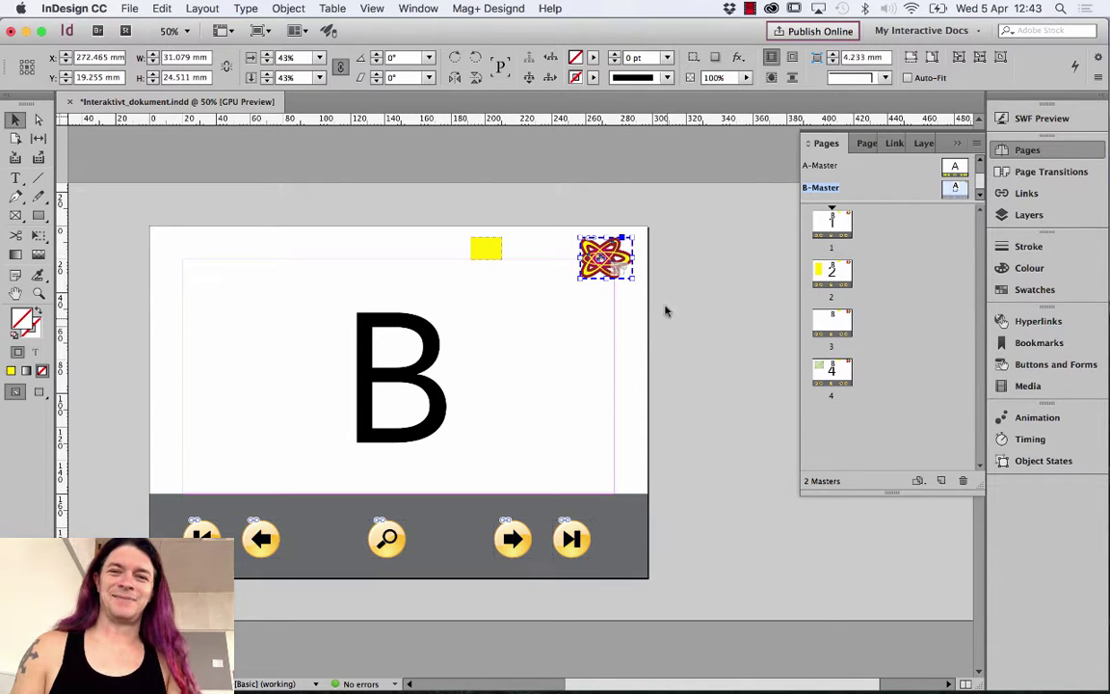
left_click_drag(579, 278, 607, 259)
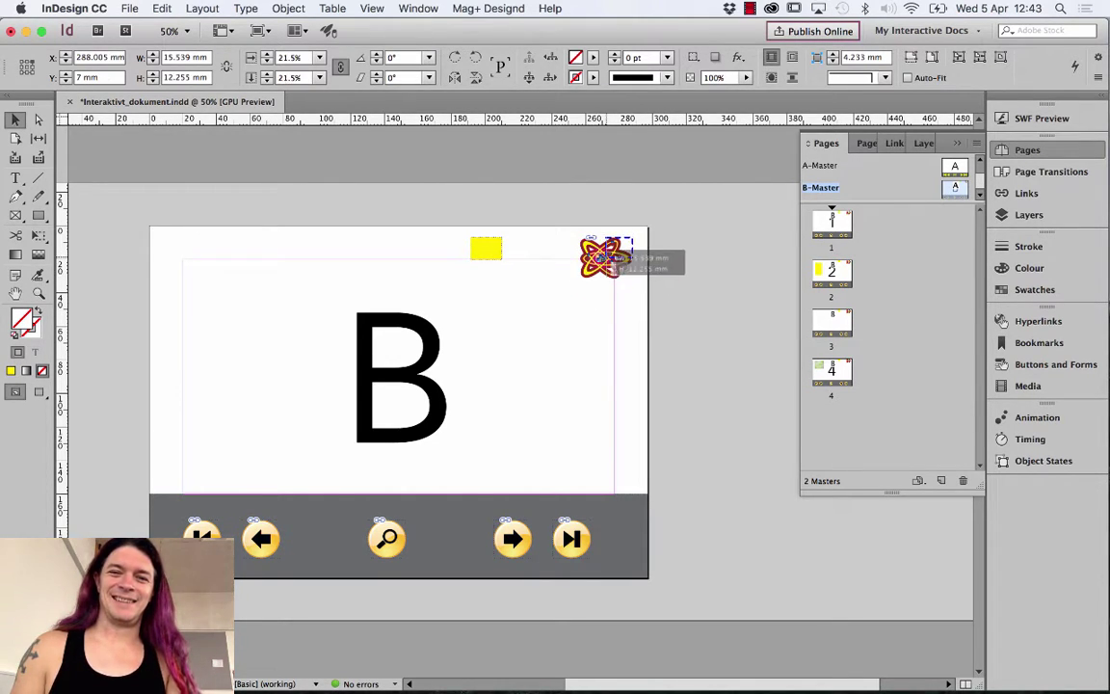
left_click(719, 334)
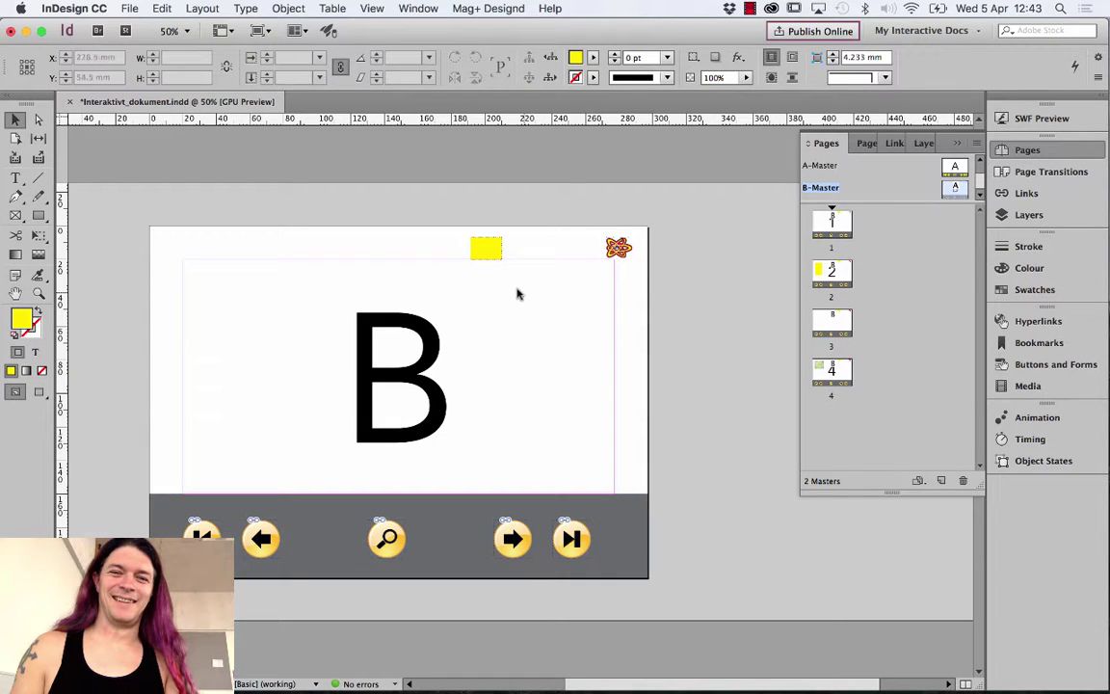
Move the yellow rectangle on the B-Master to the page's upper-left corner, aligned with the left margin
left_click(489, 249)
left_click_drag(495, 248, 610, 252)
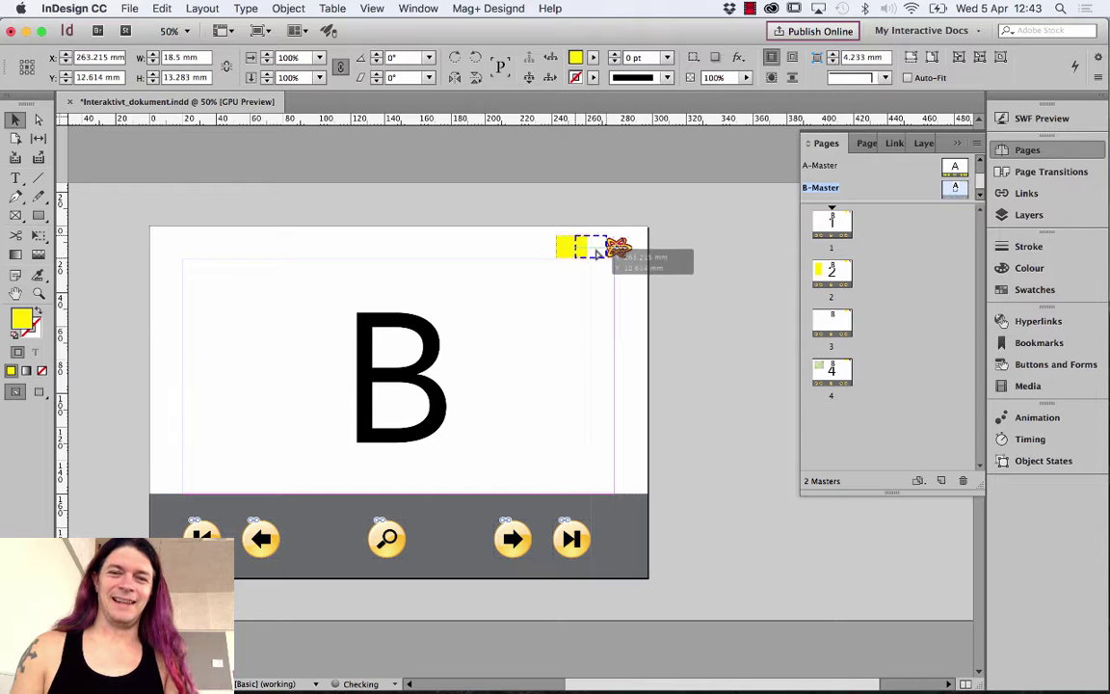
left_click(706, 278)
left_click(592, 248)
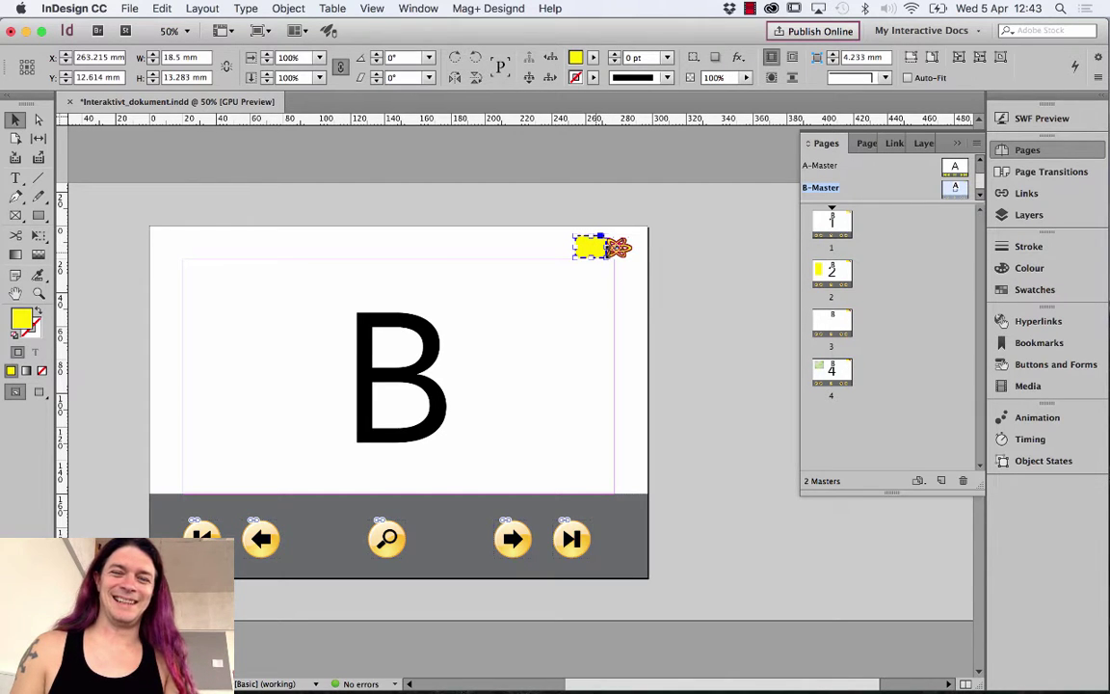
left_click_drag(592, 248, 585, 248)
left_click(696, 277)
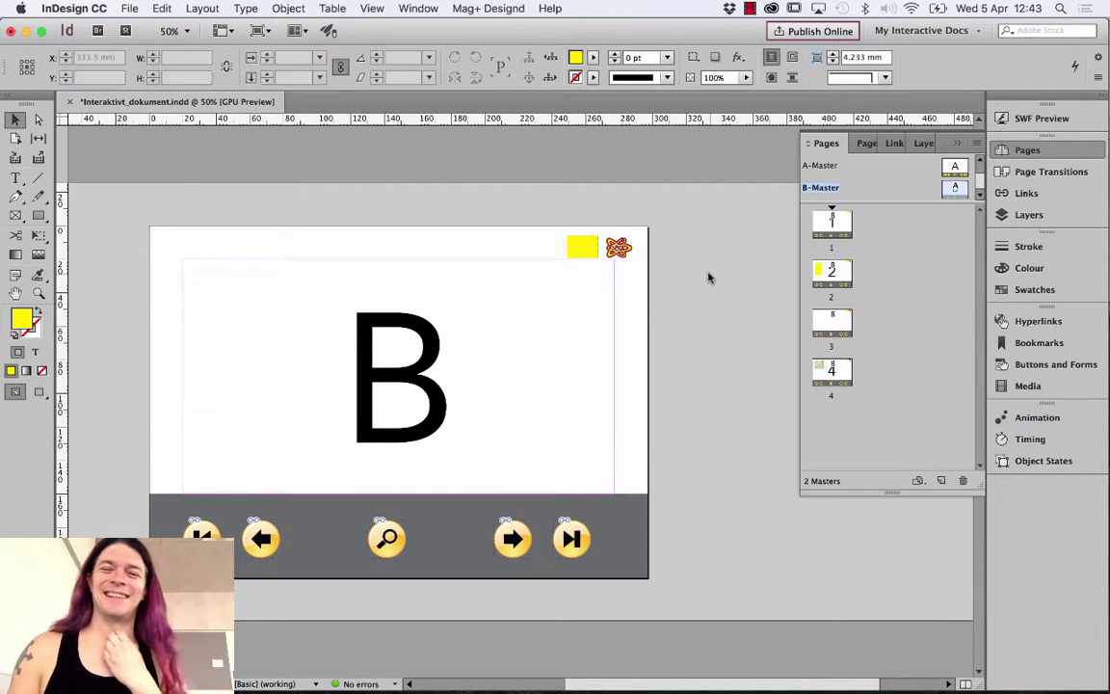
left_click(585, 248)
left_click_drag(585, 249, 201, 247)
left_click(378, 306)
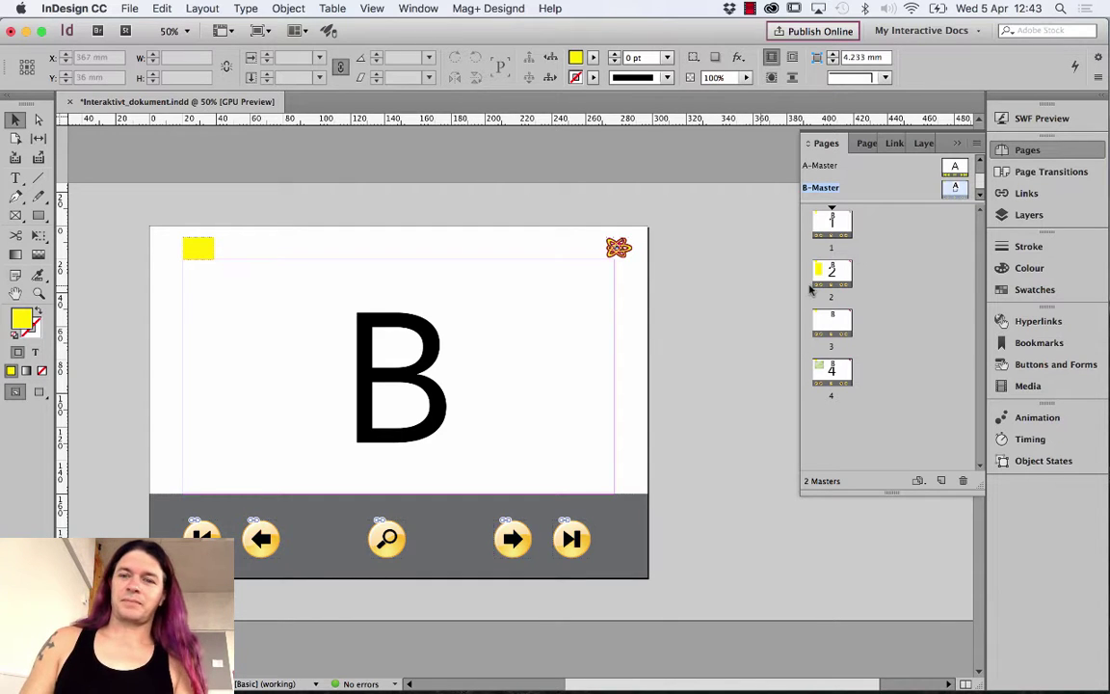
Delete the yellow rectangle from the upper-left corner of page 3
left_click(838, 315, "alt")
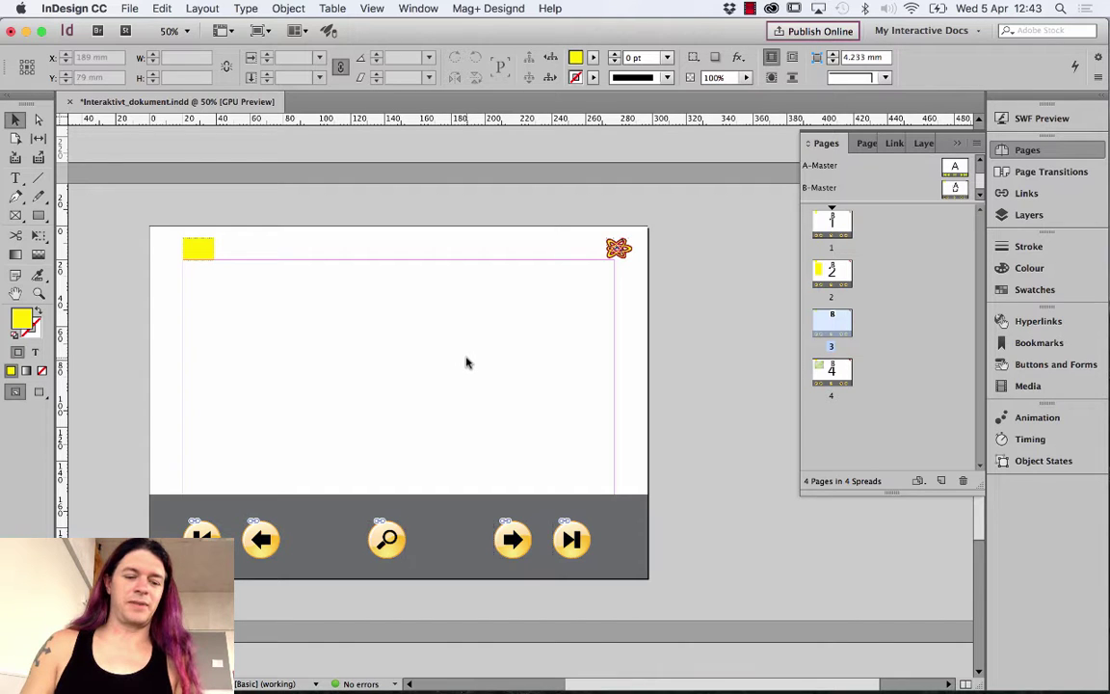
left_click(203, 248)
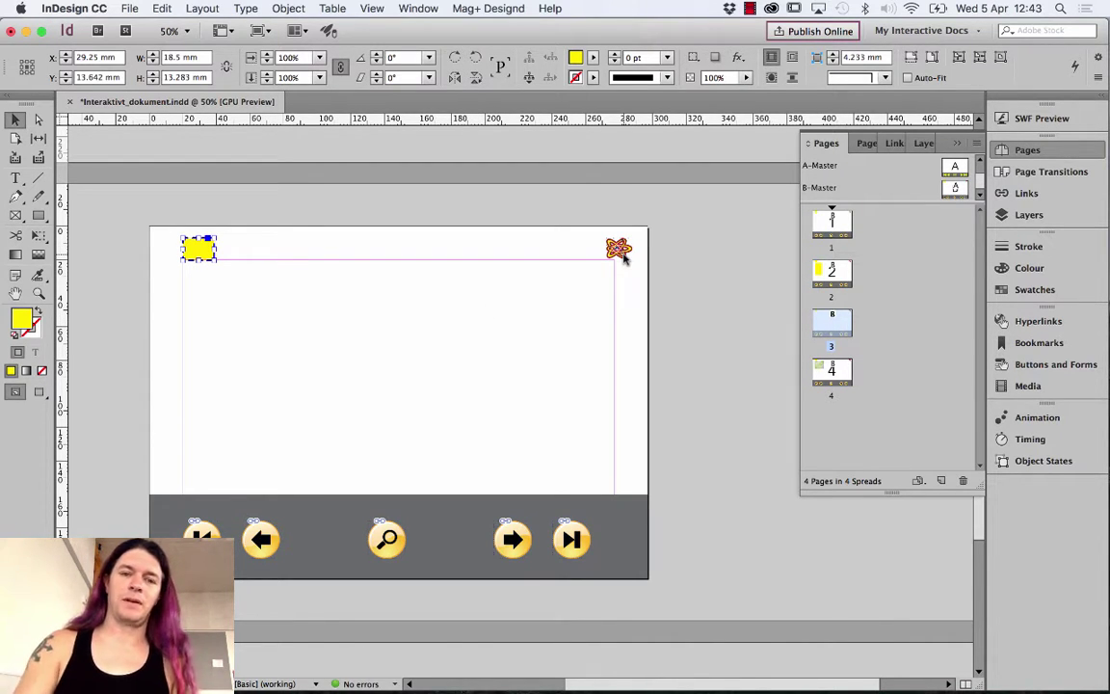
key("Delete")
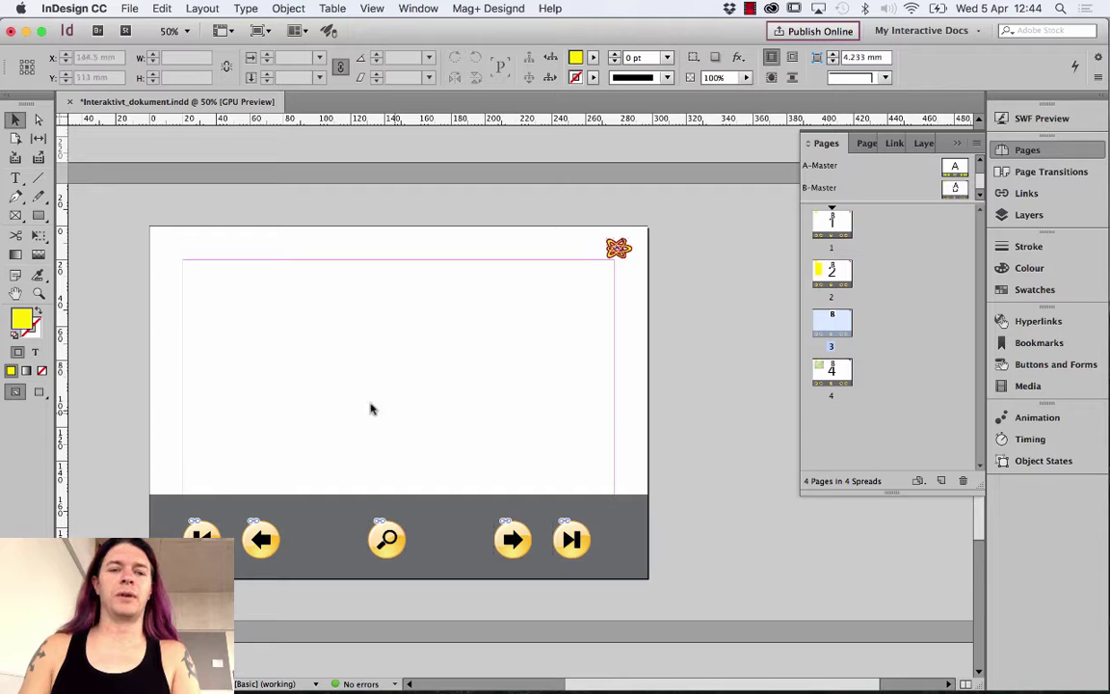
Create a new layer above Navigation and name it Interaktion
left_click(1067, 214)
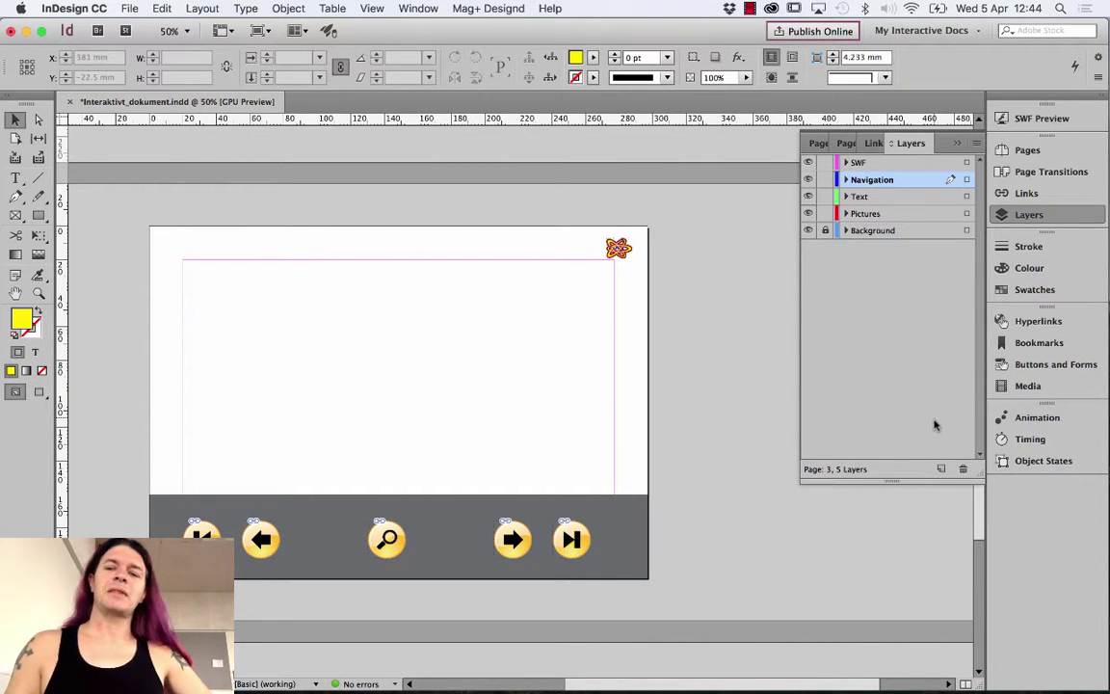
left_click(938, 469)
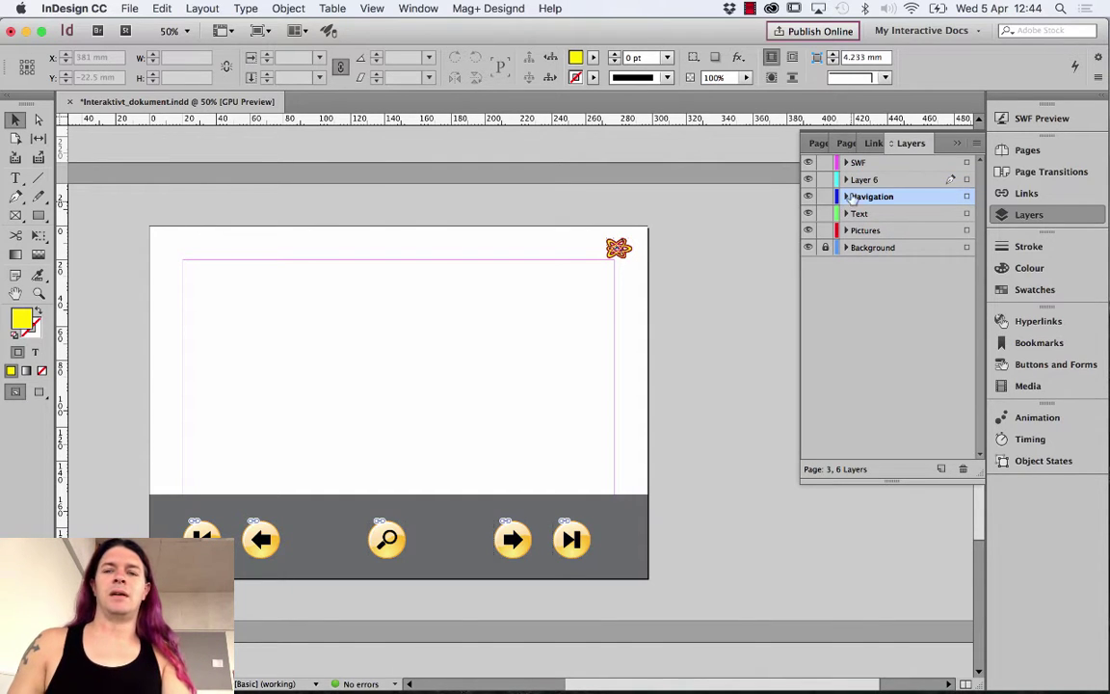
double_click(869, 181)
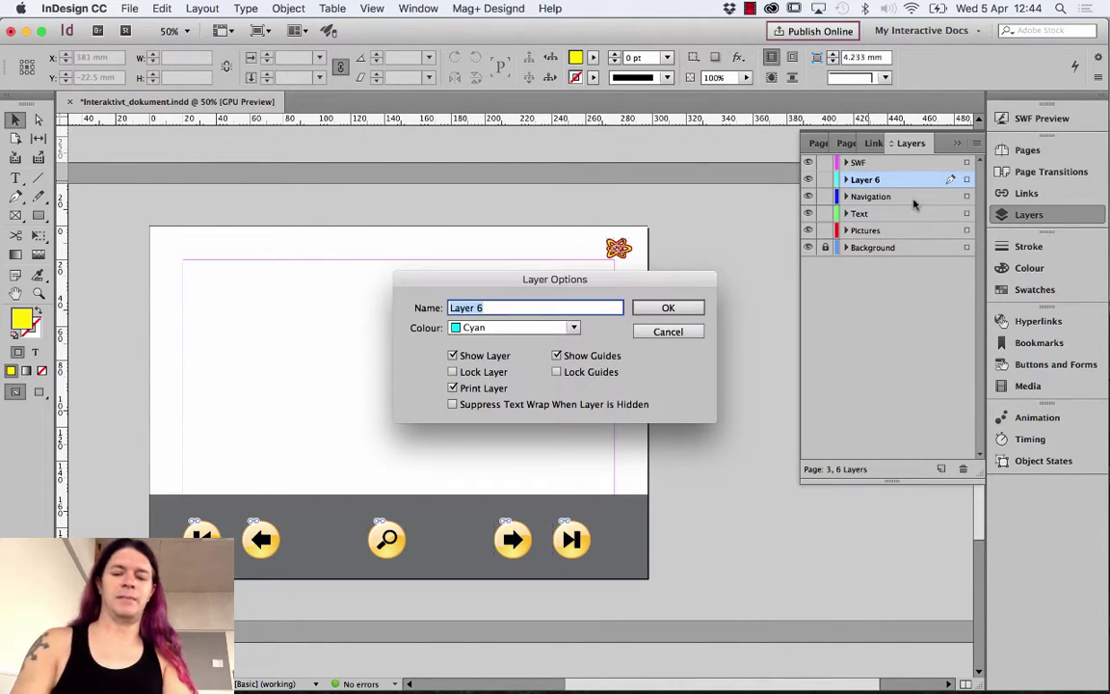
type("Interaktion")
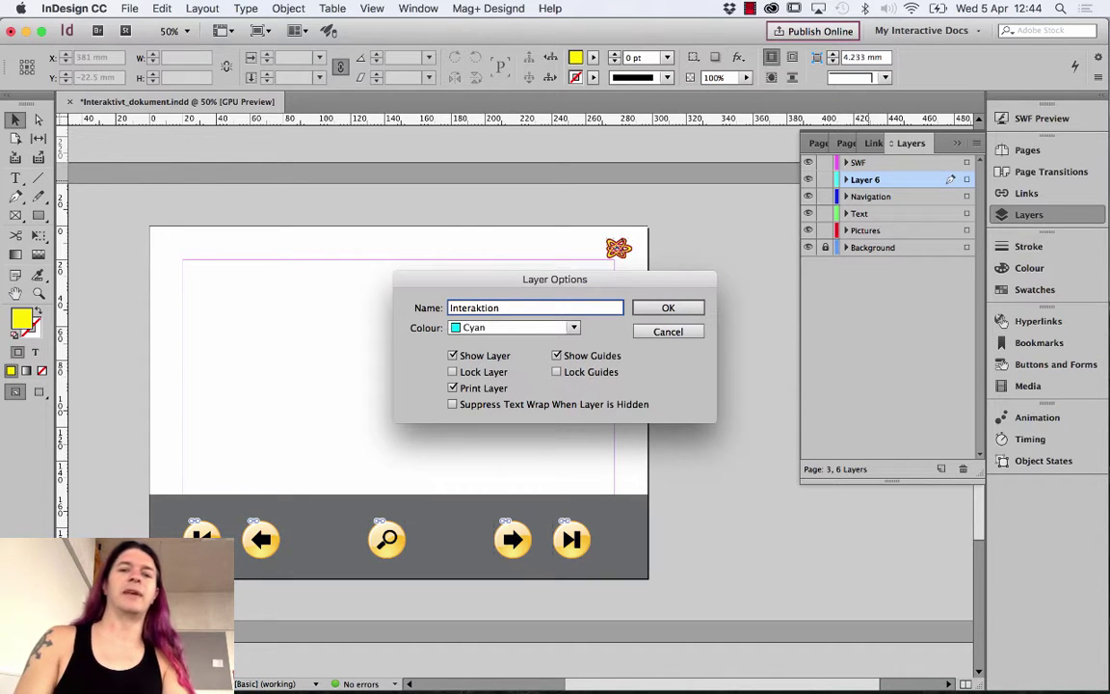
key("Return")
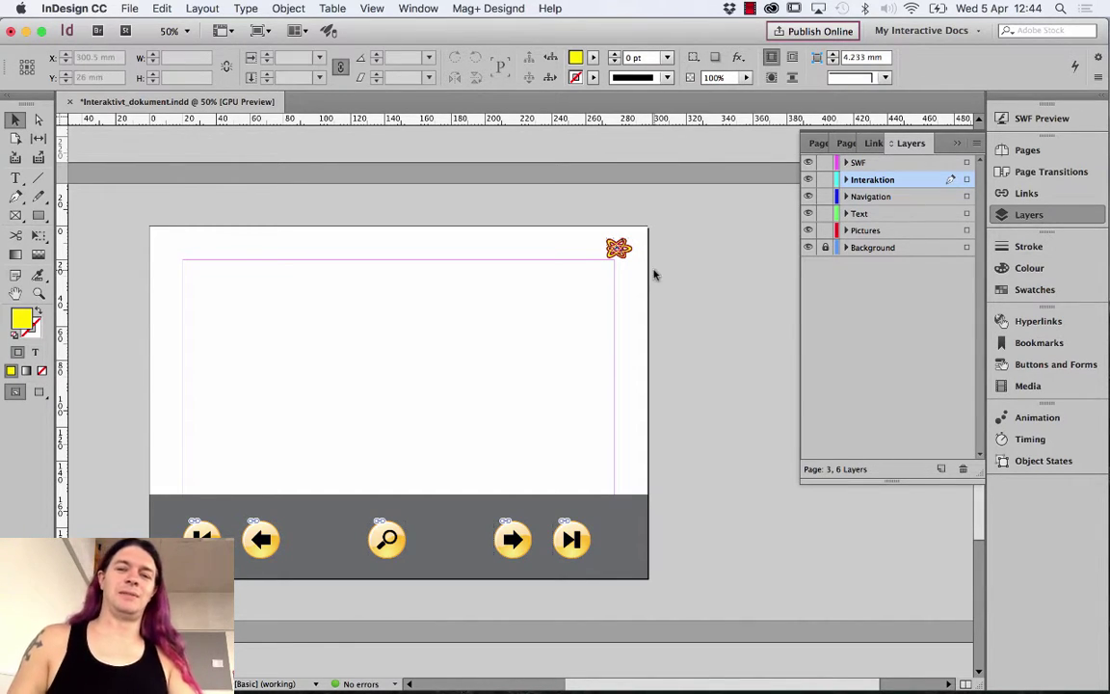
Draw an empty rectangle frame about 116 by 80 mm in the middle of page 3 and delete it
left_click(38, 215)
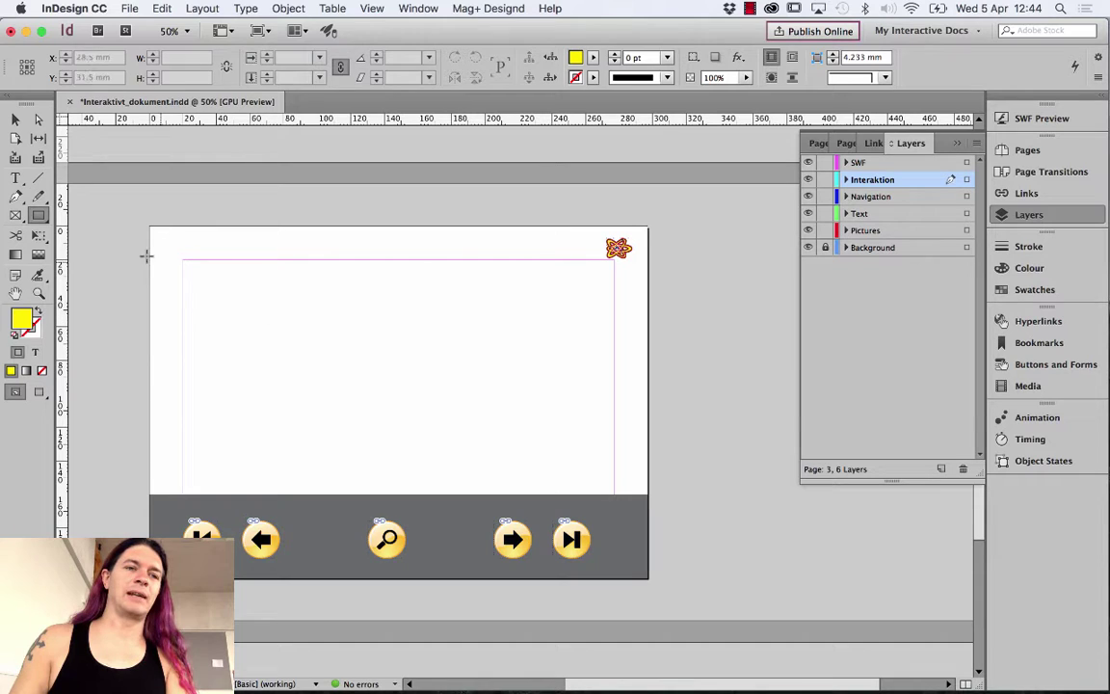
left_click(15, 215)
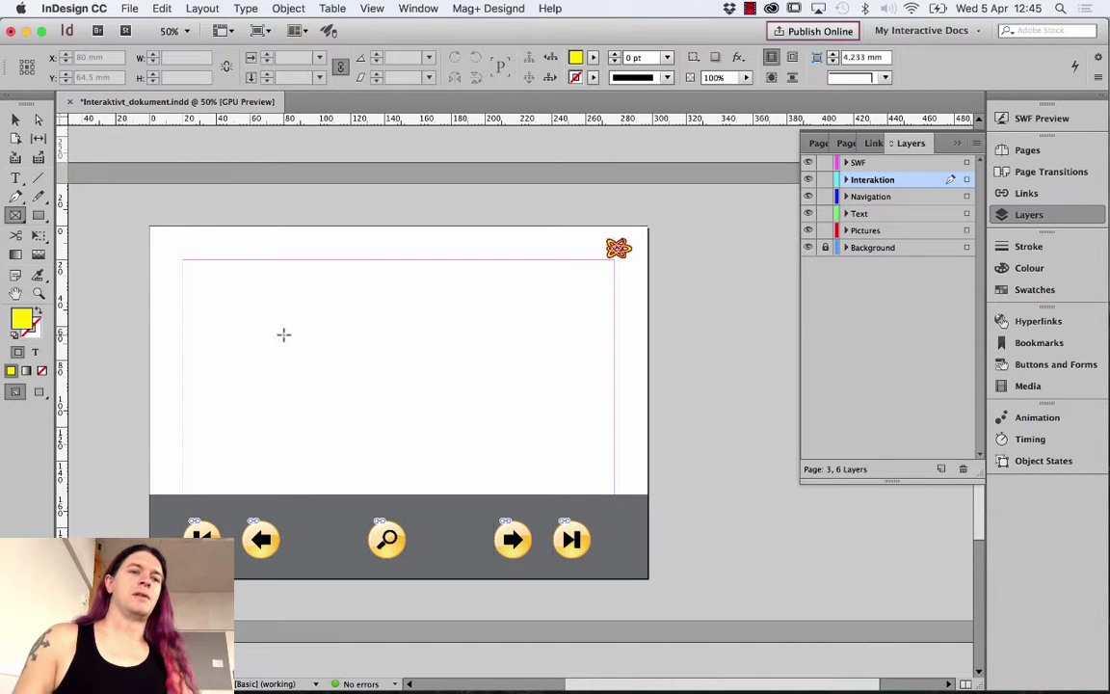
left_click_drag(281, 302, 473, 439)
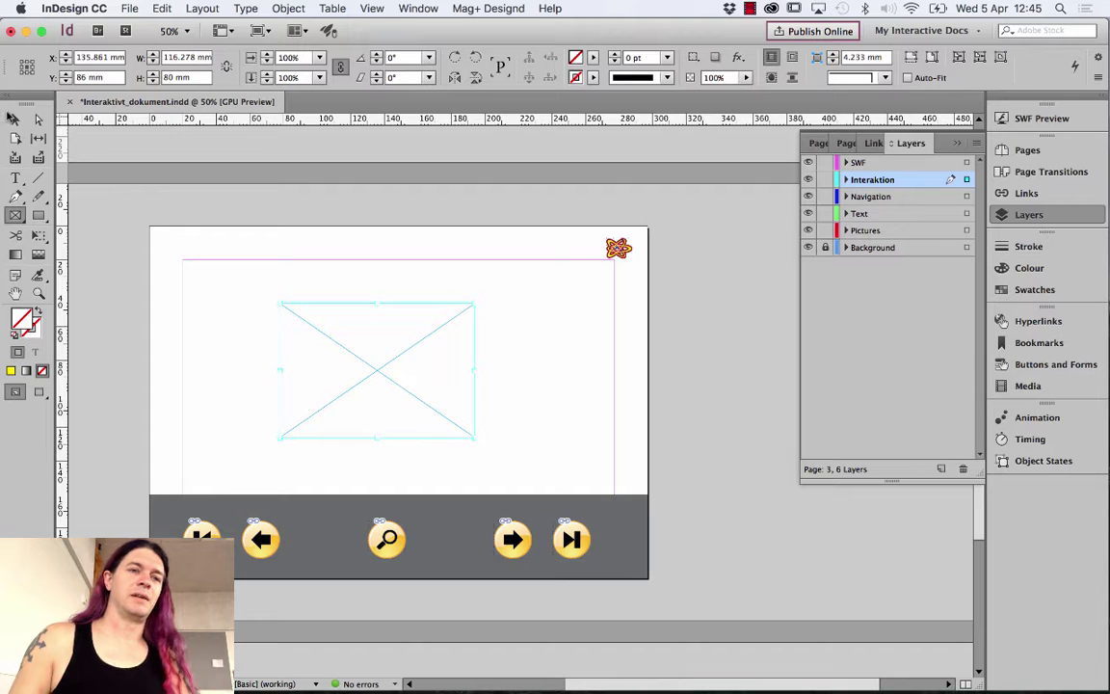
left_click(15, 118)
key("Delete")
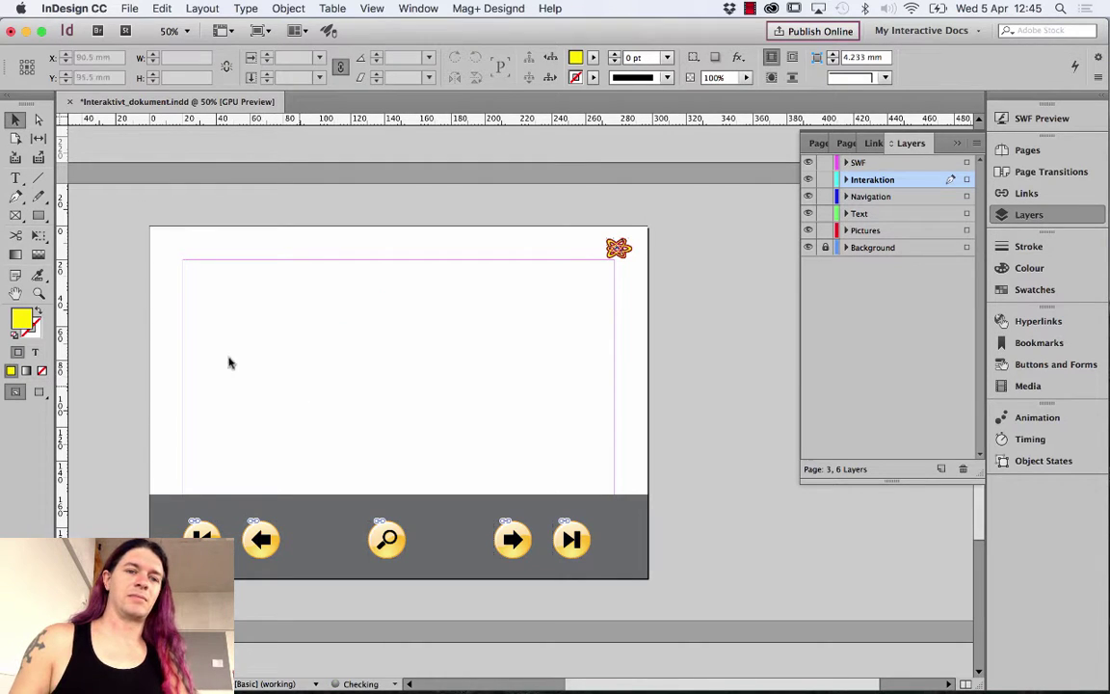
Draw a curved freeform shape about 93 by 58 mm on page 3 with the Pen tool and delete it
left_click(16, 215)
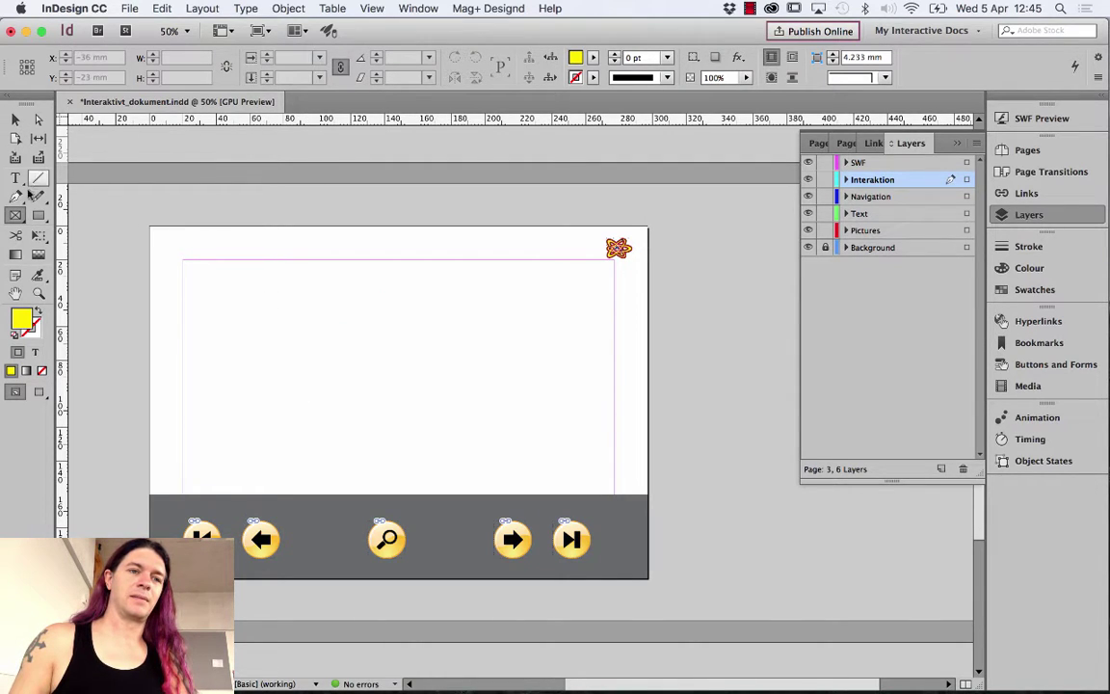
left_click(15, 196)
left_click(311, 319)
left_click(374, 298)
left_click_drag(337, 389, 354, 322)
left_click(12, 117)
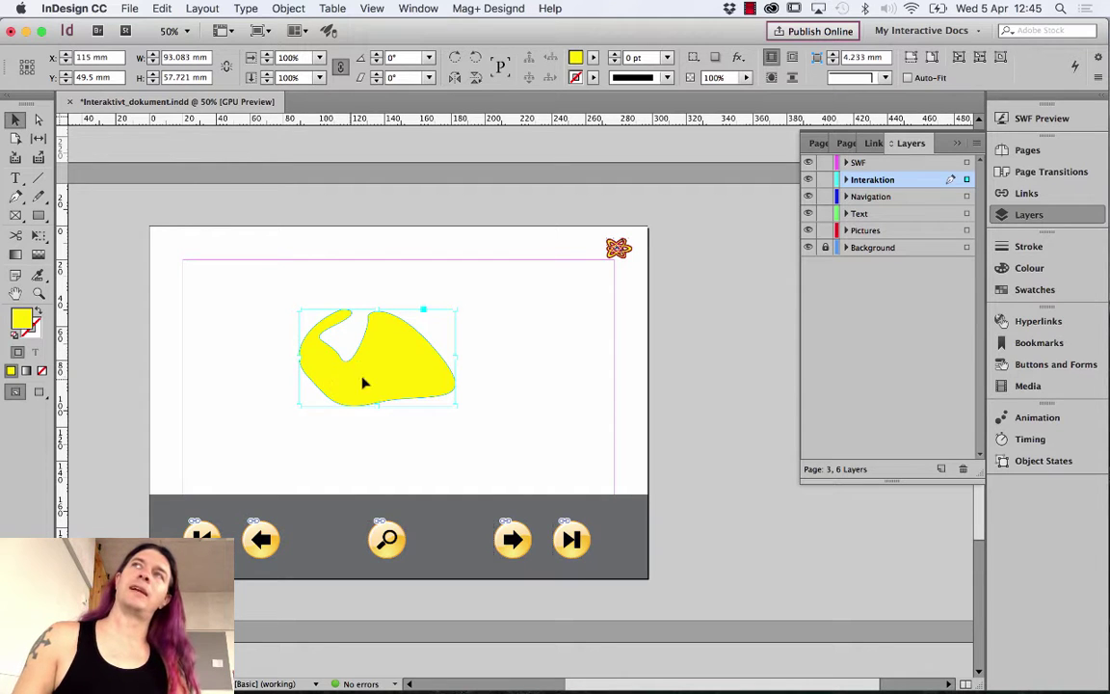
left_click(389, 364)
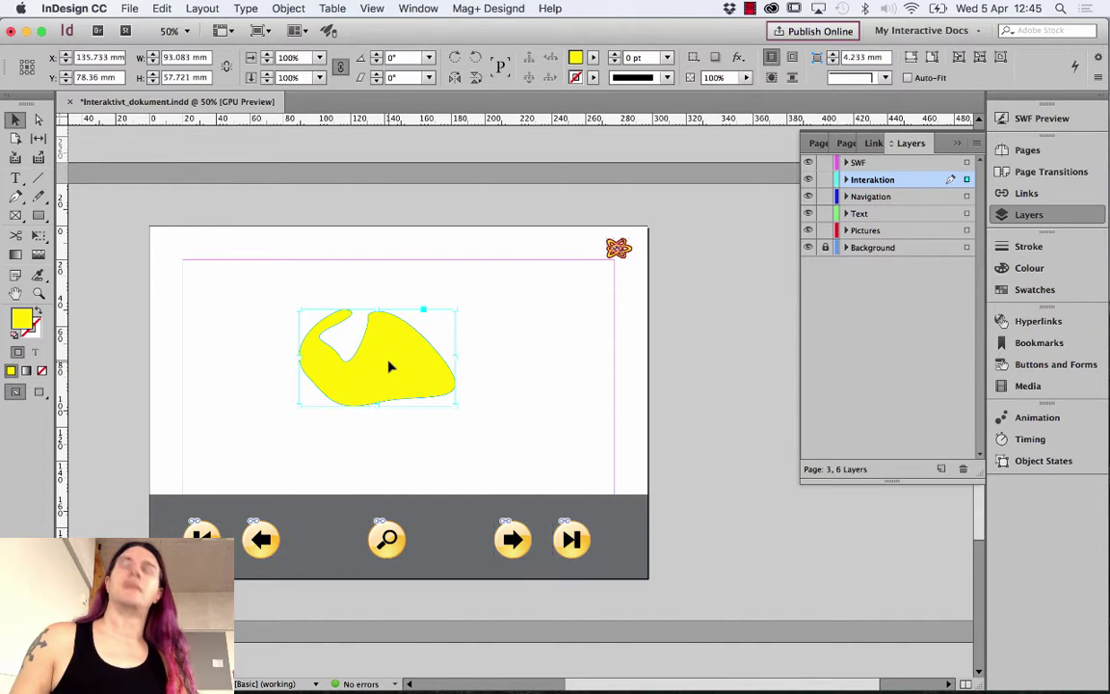
key("Delete")
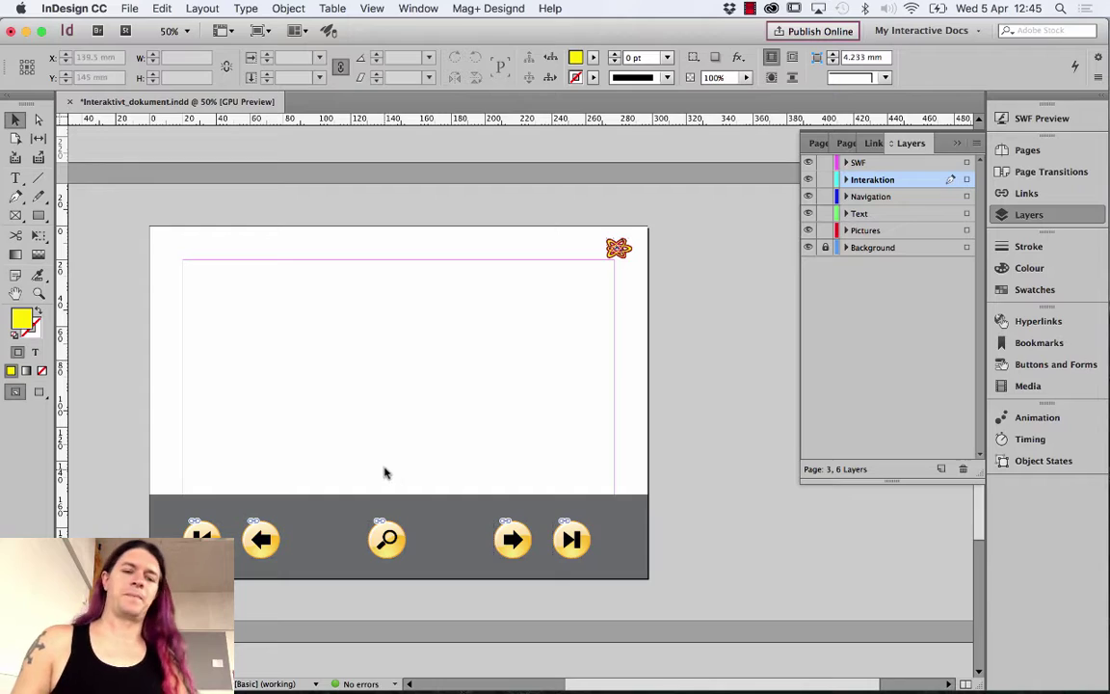
Switch to Chrome and return from the SaveFrom.net page to the YouTube video "Metallica: Hardwired (Official Music Video)"
mouse_move(328, 679)
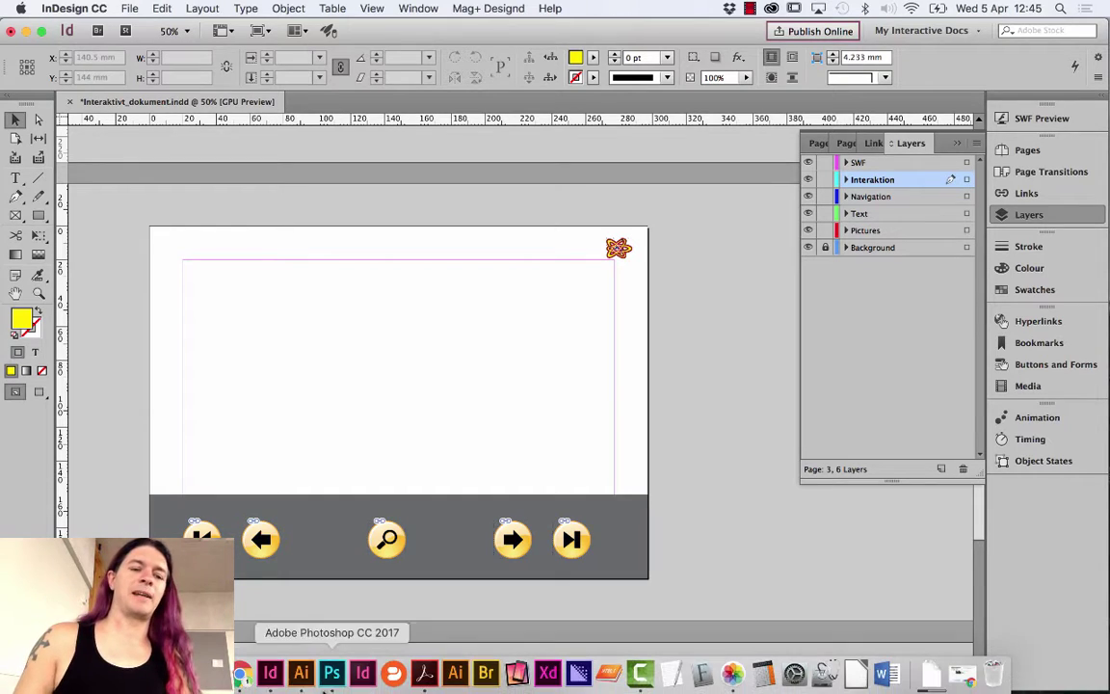
left_click(242, 675)
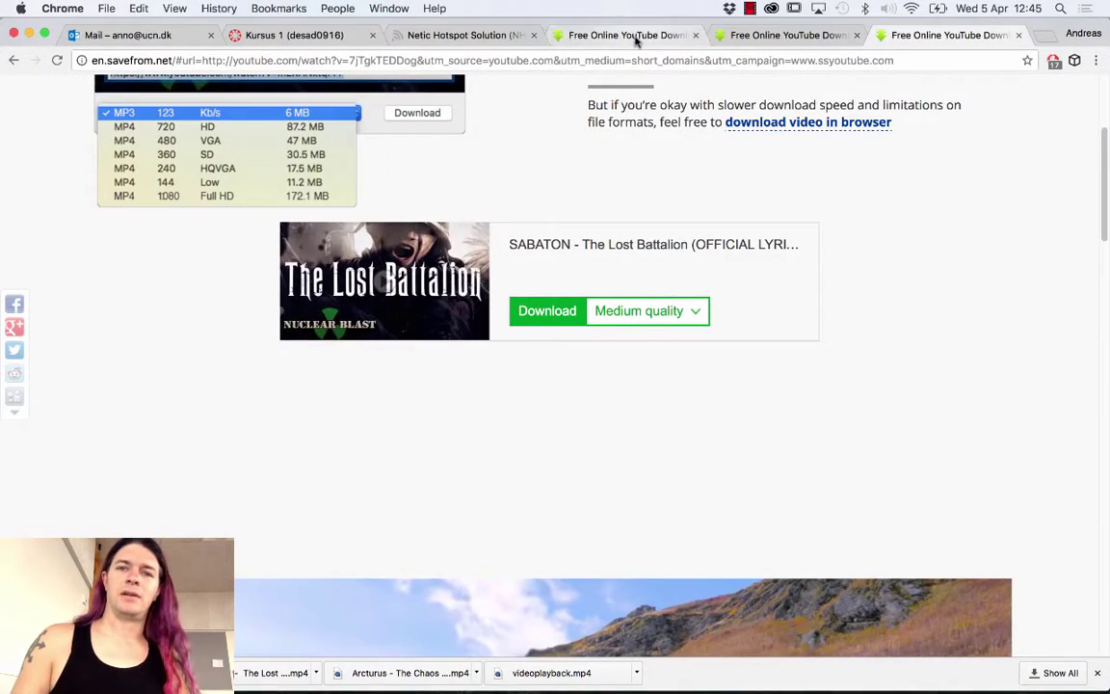
left_click(636, 36)
left_click(757, 35)
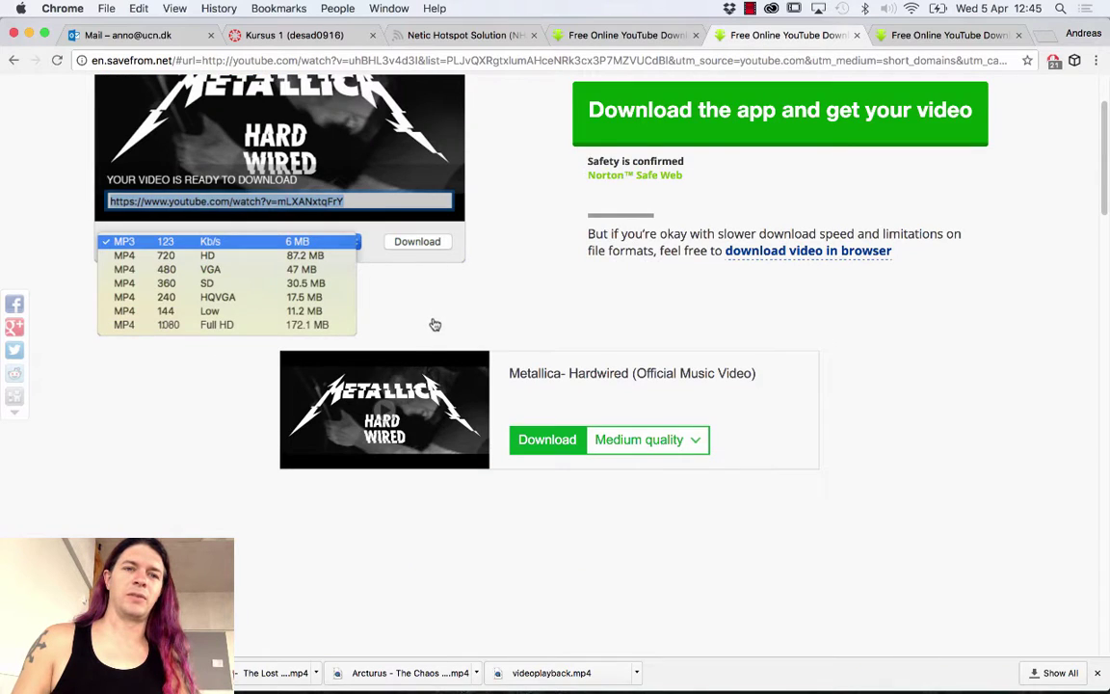
scroll(424, 313, "up", 3)
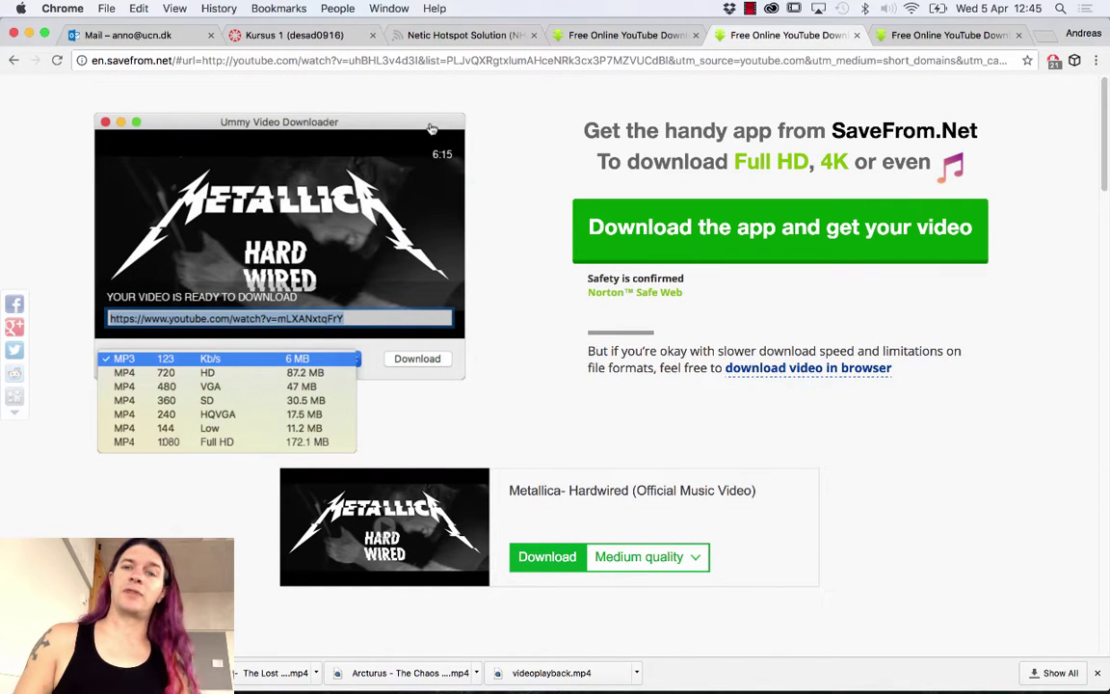
left_click(14, 60)
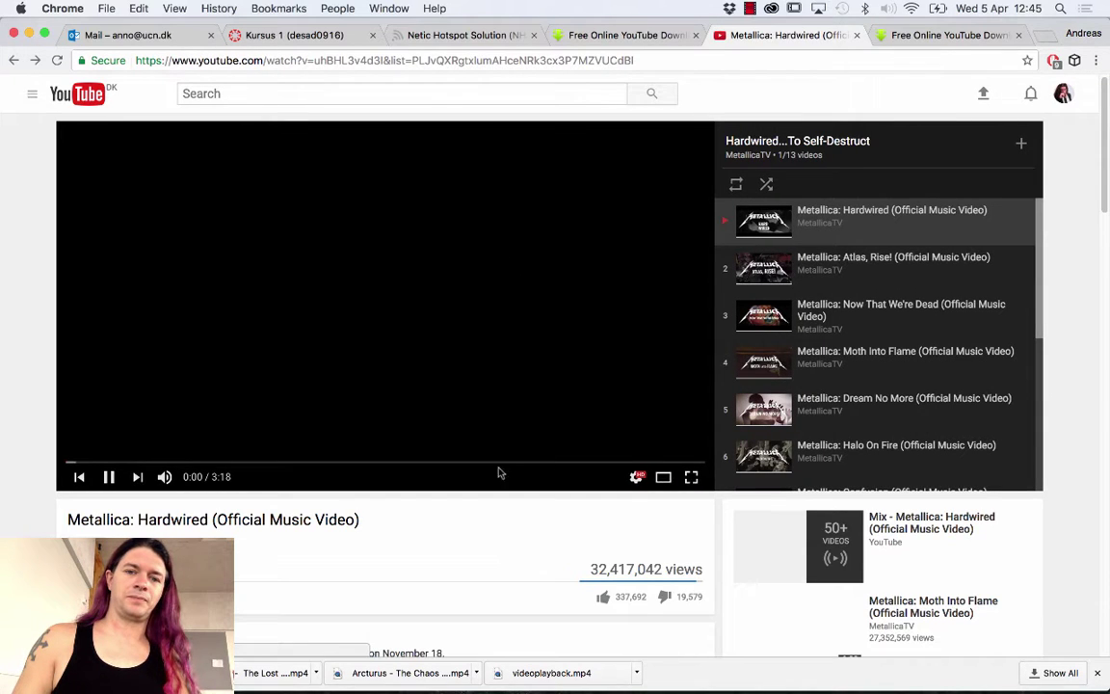
Capture a screenshot of the Metallica Hardwired title frame in full screen, leave full screen and minimize the browser
left_click(690, 476)
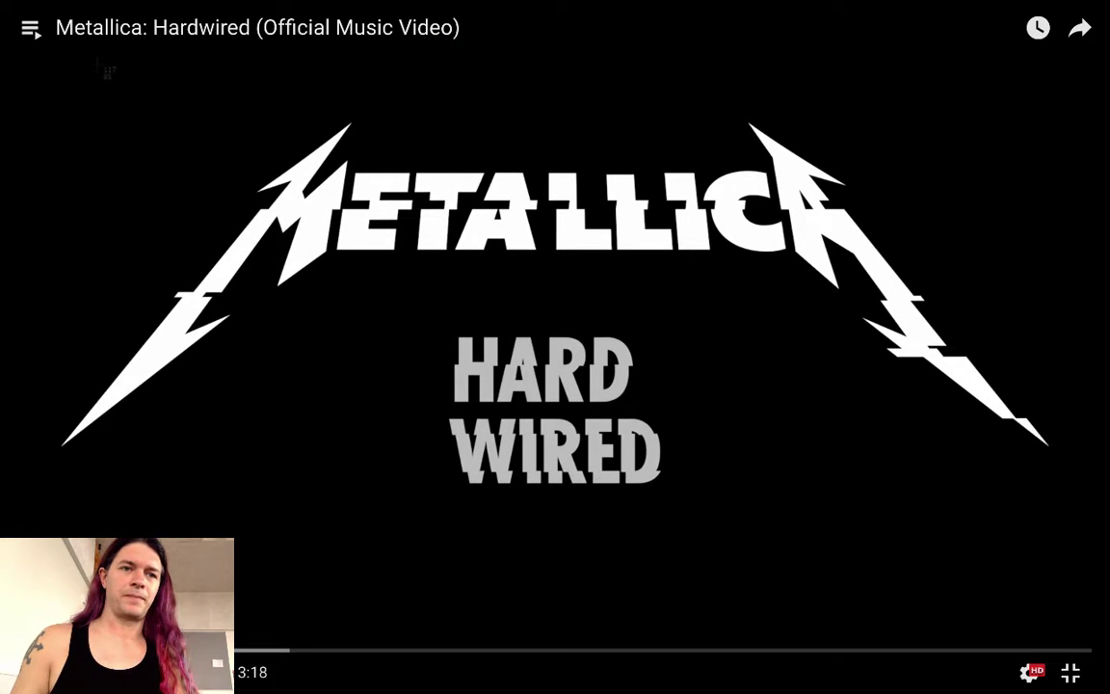
left_click_drag(36, 66, 1077, 589)
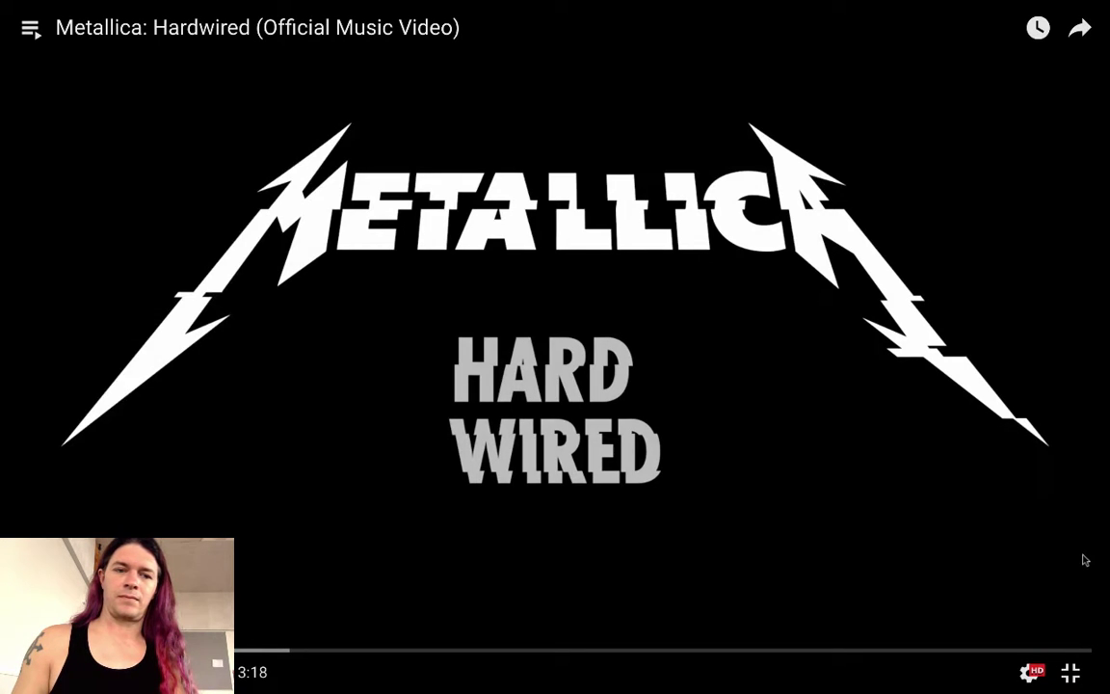
key("Escape")
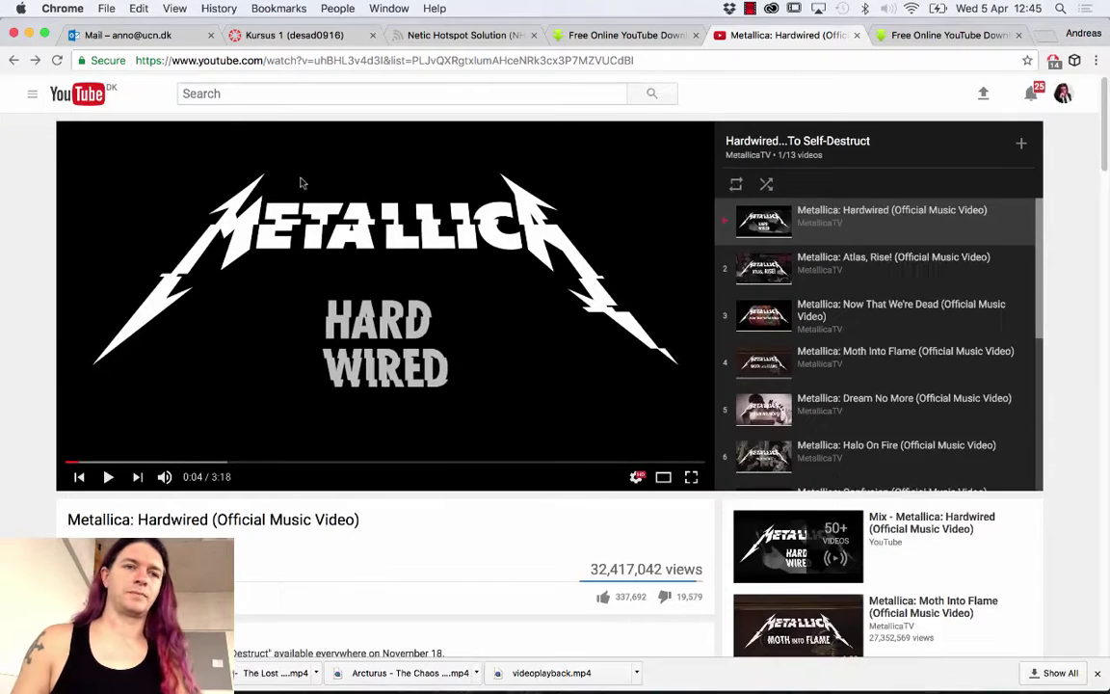
left_click(29, 34)
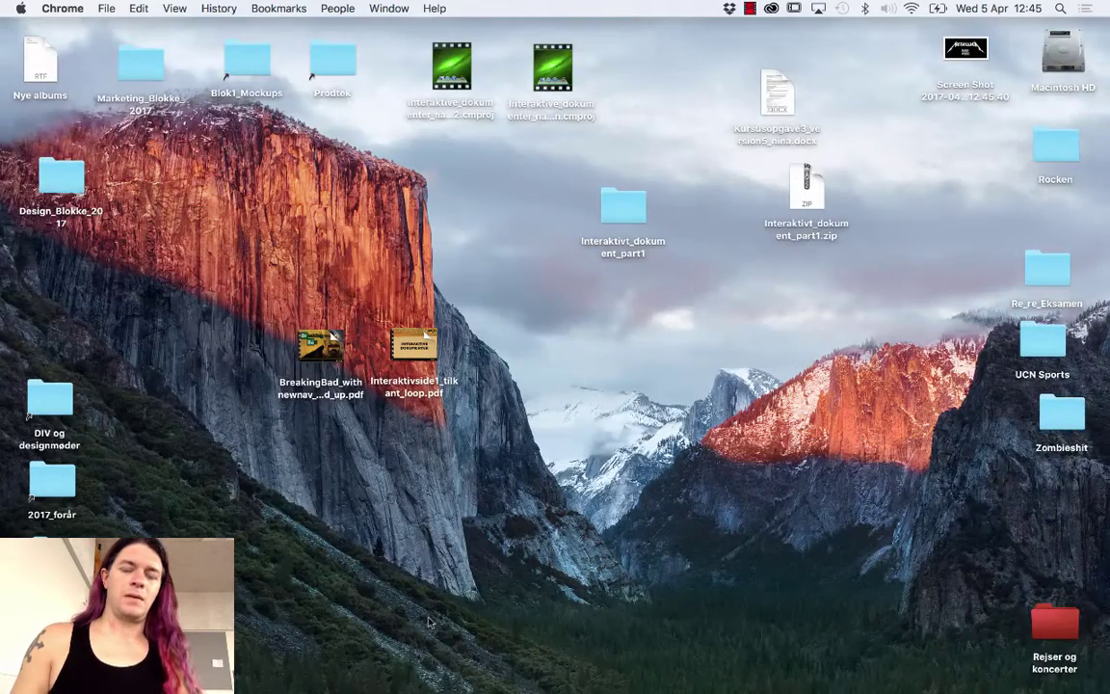
Switch to InDesign and place "Screen Shot 2017-04-05 at 12.45.40" from the Desktop on page 3 with the default import options
left_click(270, 674)
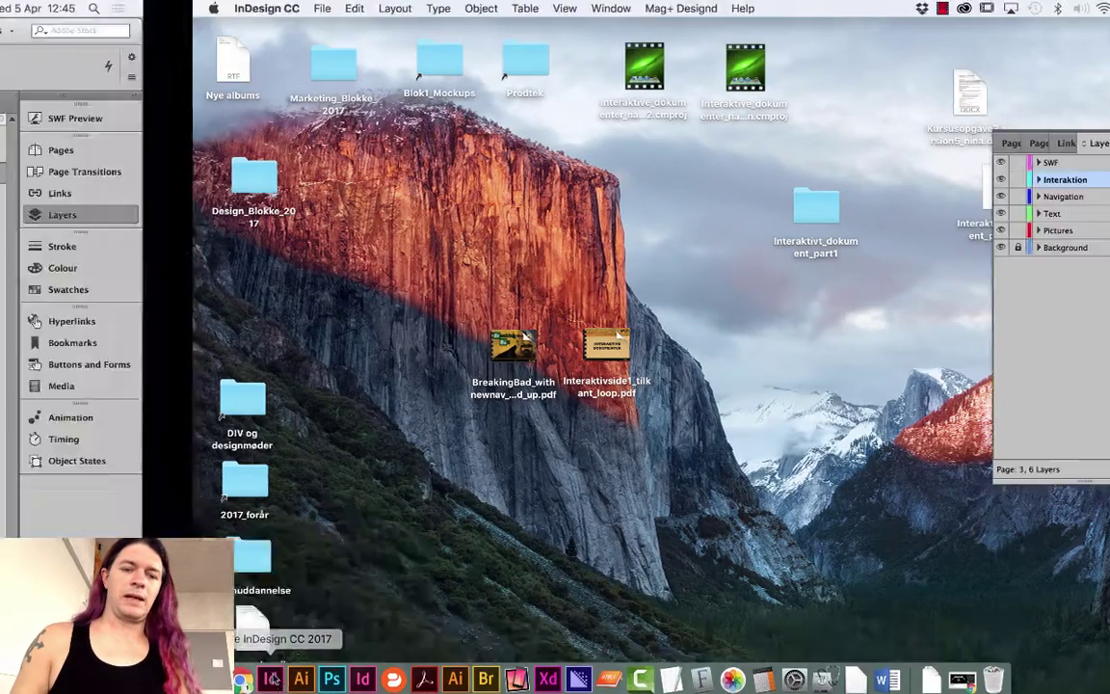
key("super+d")
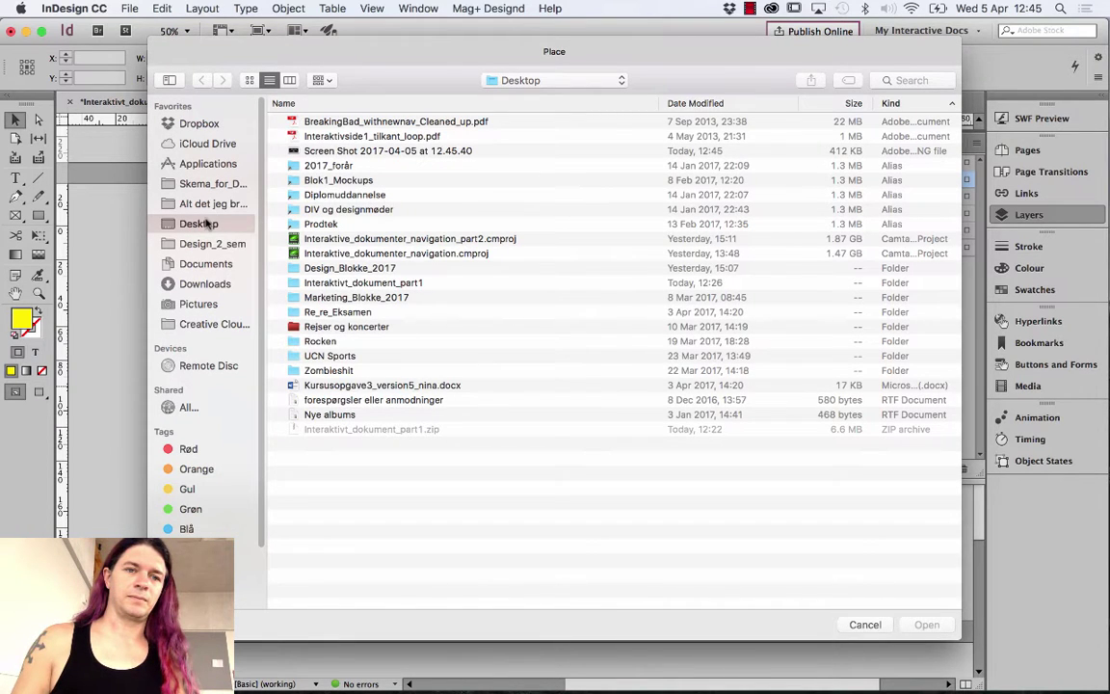
left_click(339, 154)
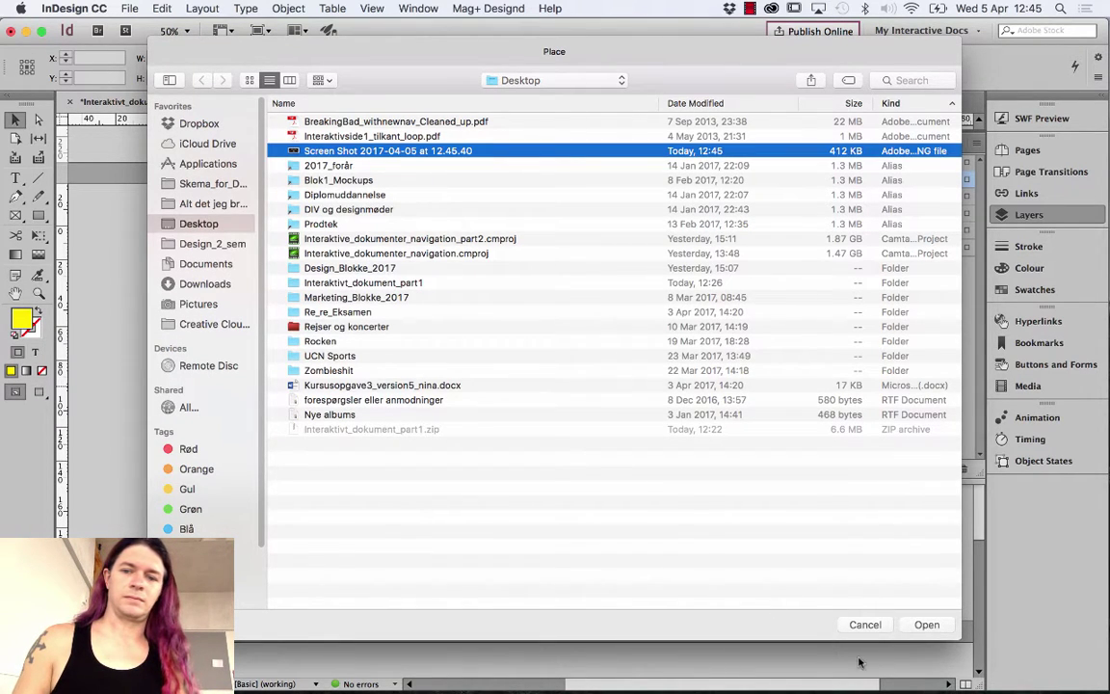
left_click(925, 624)
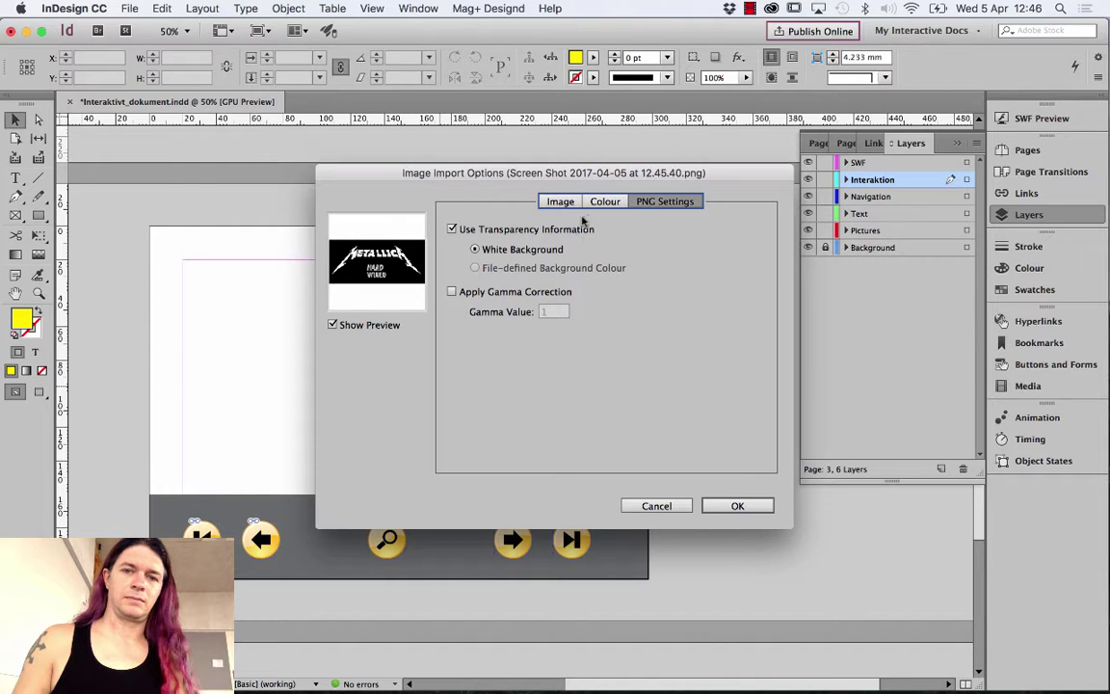
left_click(738, 507)
key("super+z")
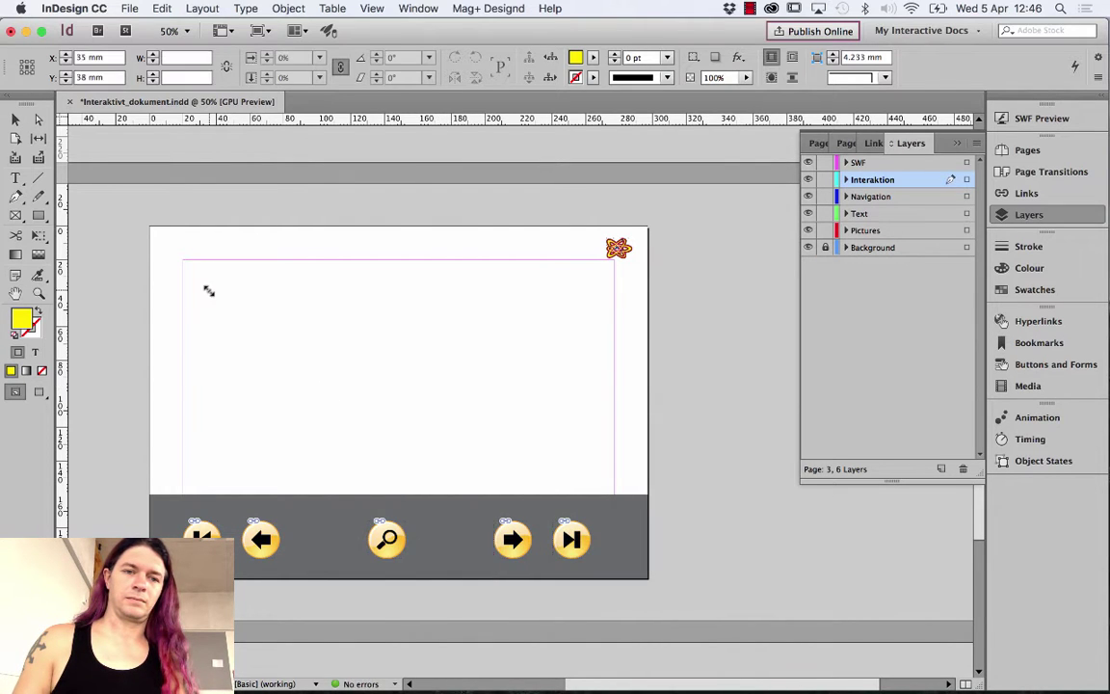
left_click(208, 290)
left_click_drag(367, 355, 274, 286)
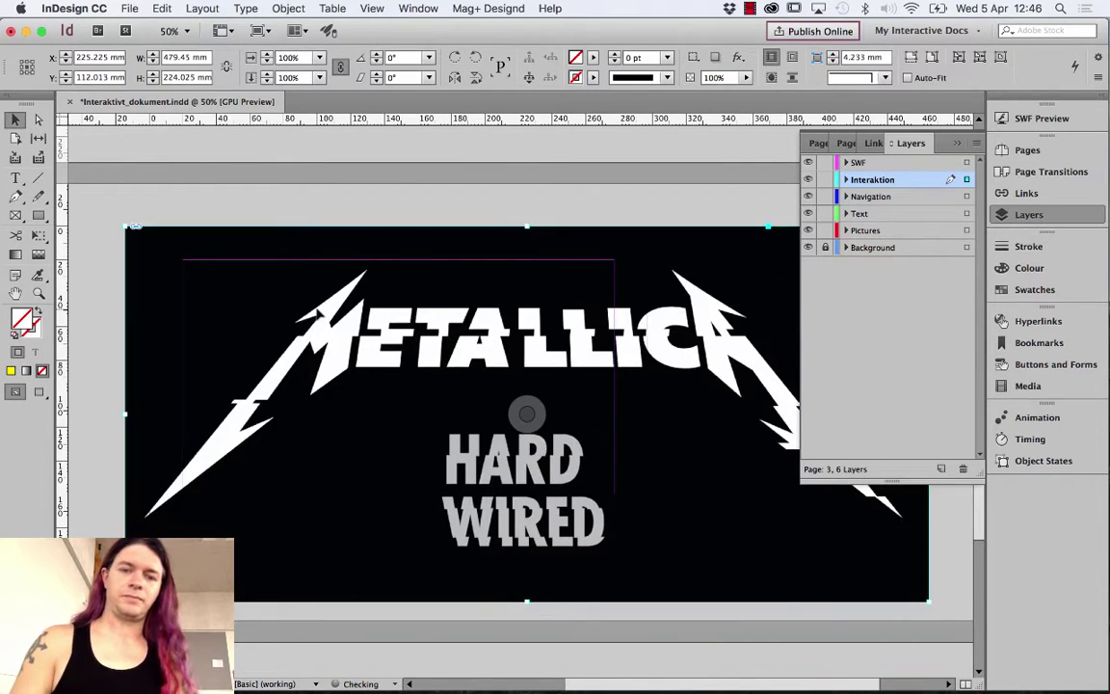
Scale the Metallica image on page 3 down proportionally to about 159 by 74 mm
key("super+minus")
key("super+minus")
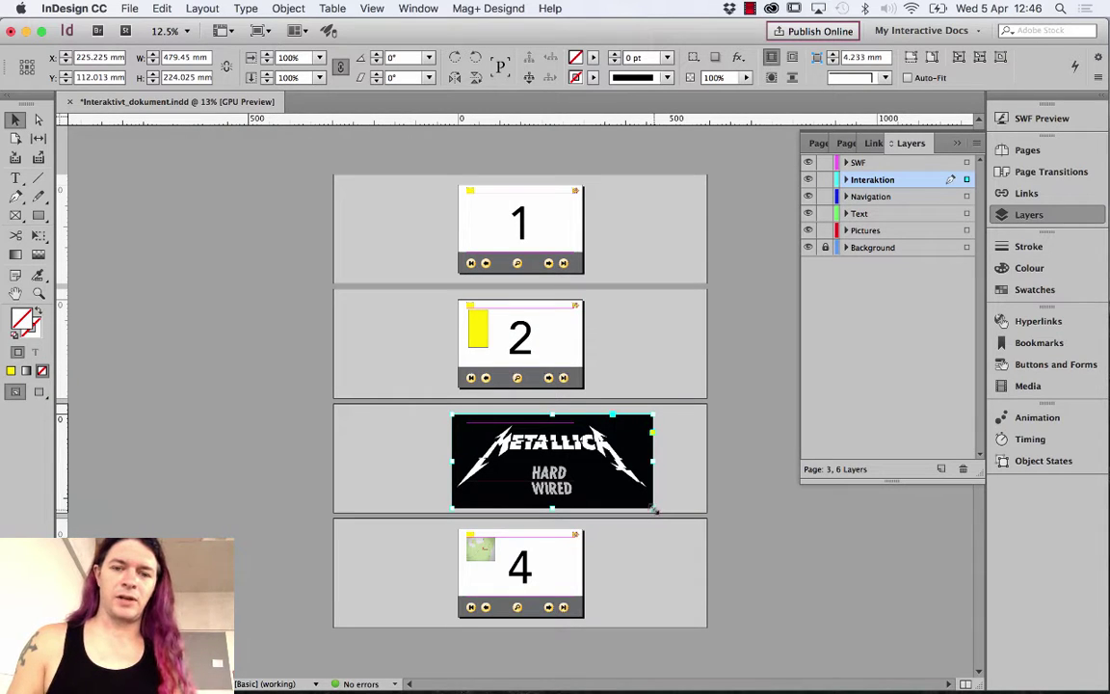
left_click_drag(651, 514, 543, 470)
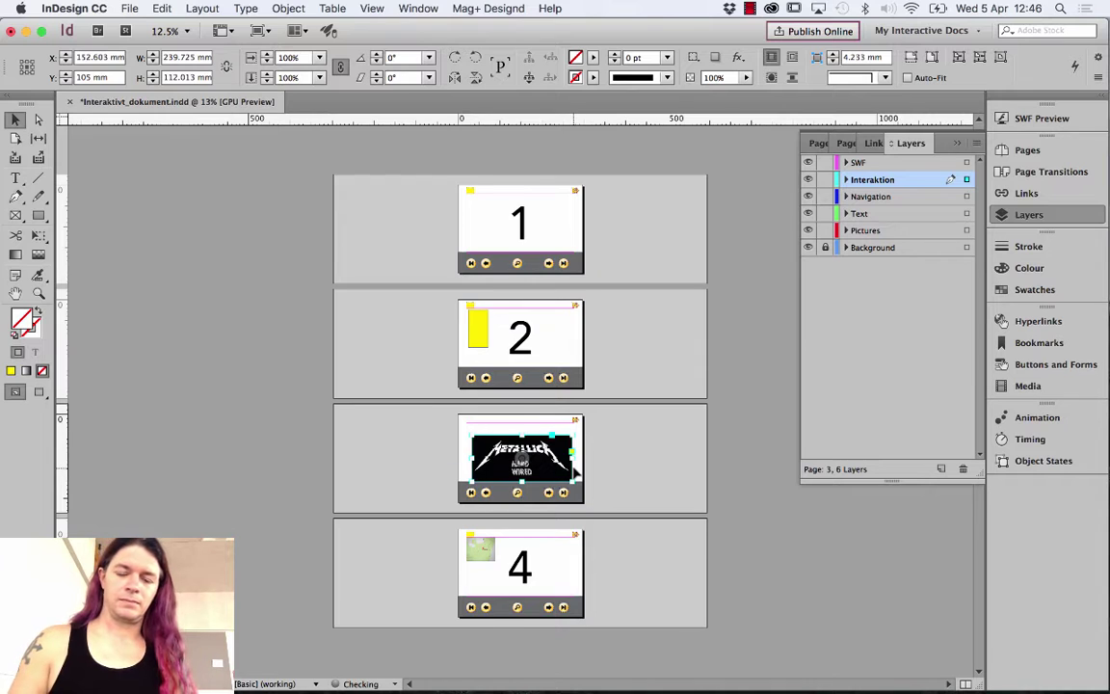
key("super+alt+equal")
key("super+minus")
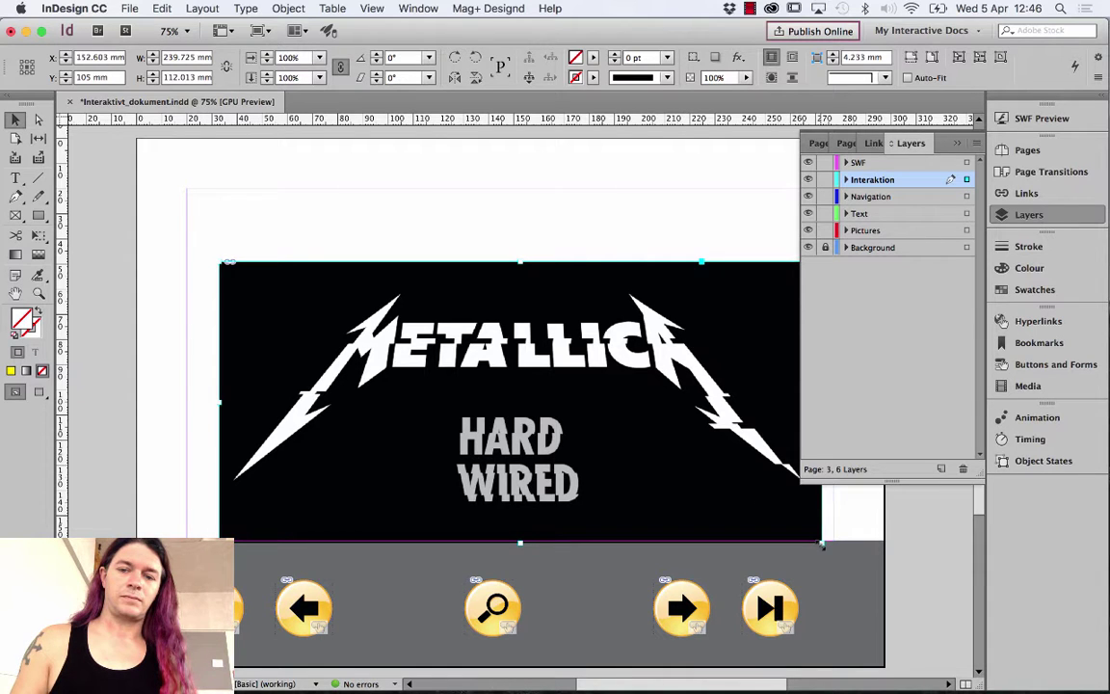
left_click_drag(821, 543, 629, 409)
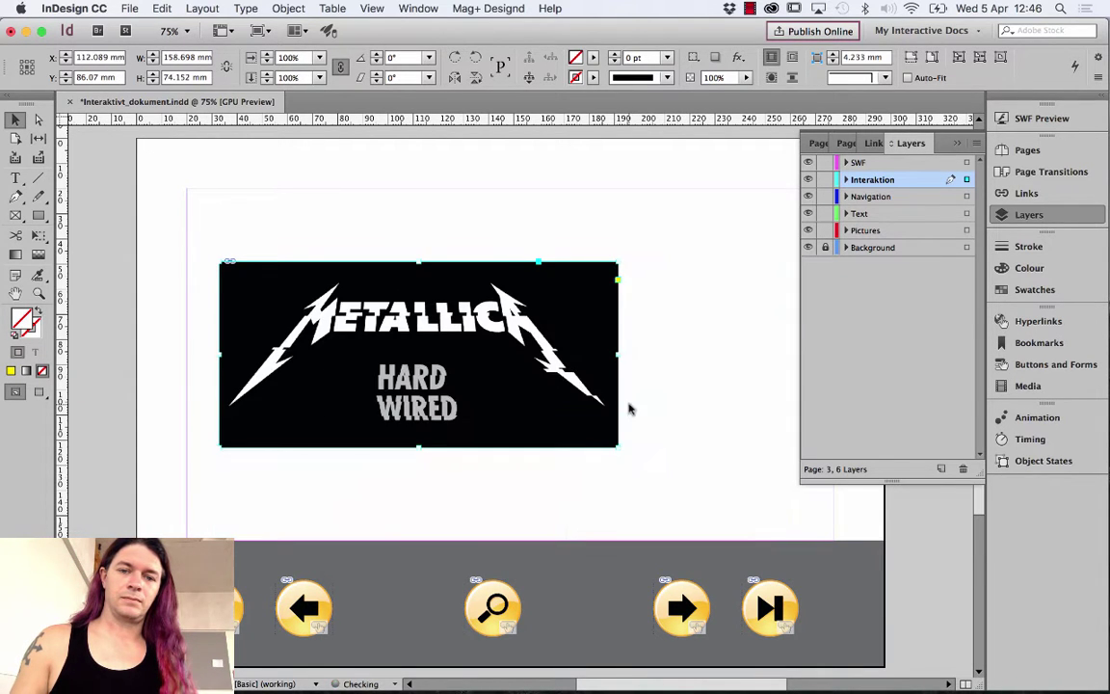
Move the Metallica image to the upper middle of page 3, aligning its top edge with the margin
left_click_drag(512, 380, 562, 247)
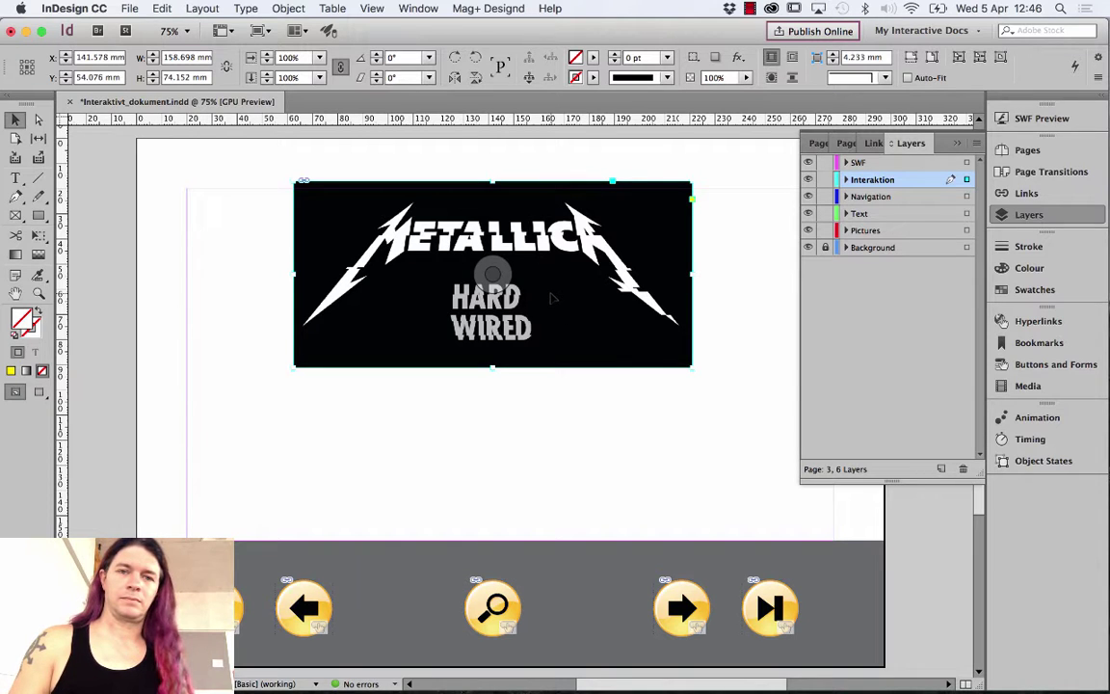
left_click(535, 389)
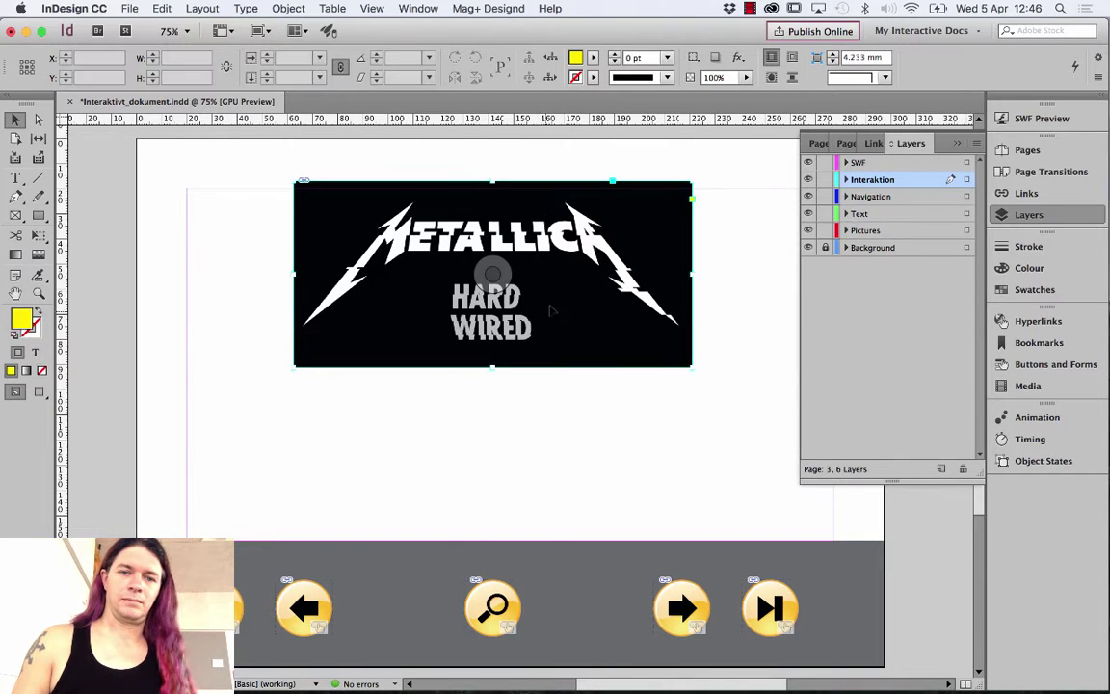
mouse_move(551, 309)
left_mouse_down()
mouse_move(563, 289)
mouse_move(568, 304)
left_mouse_up()
left_click(619, 452)
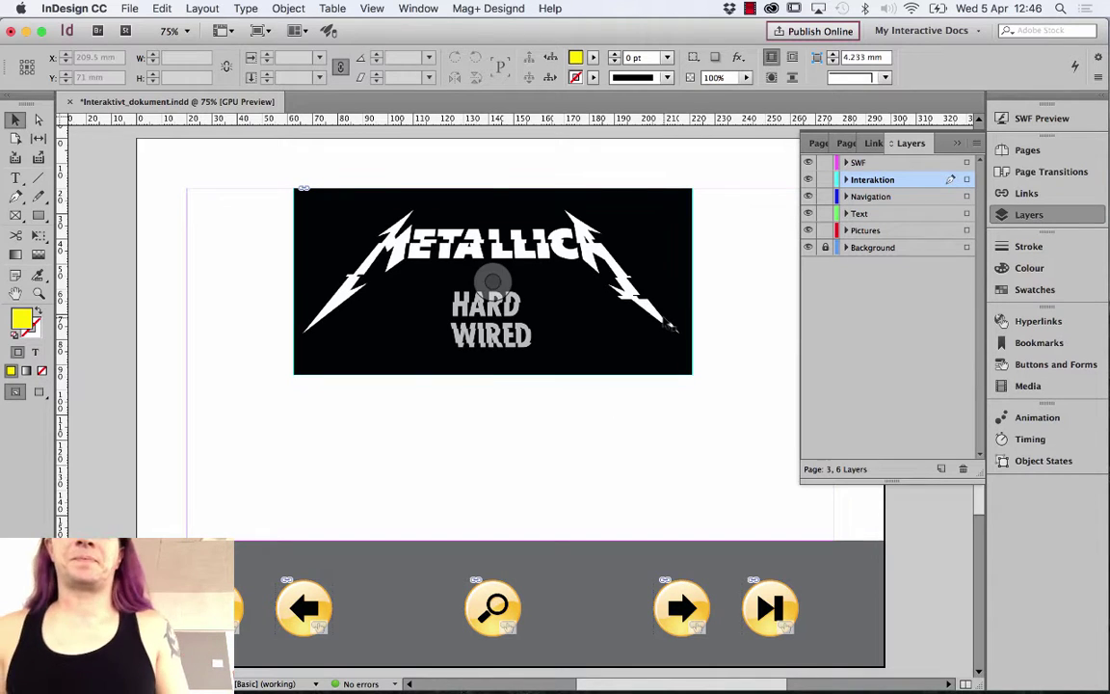
Turn the Metallica image into a button with a Sound action on release or tap, and check which sounds can be assigned
left_click(672, 328)
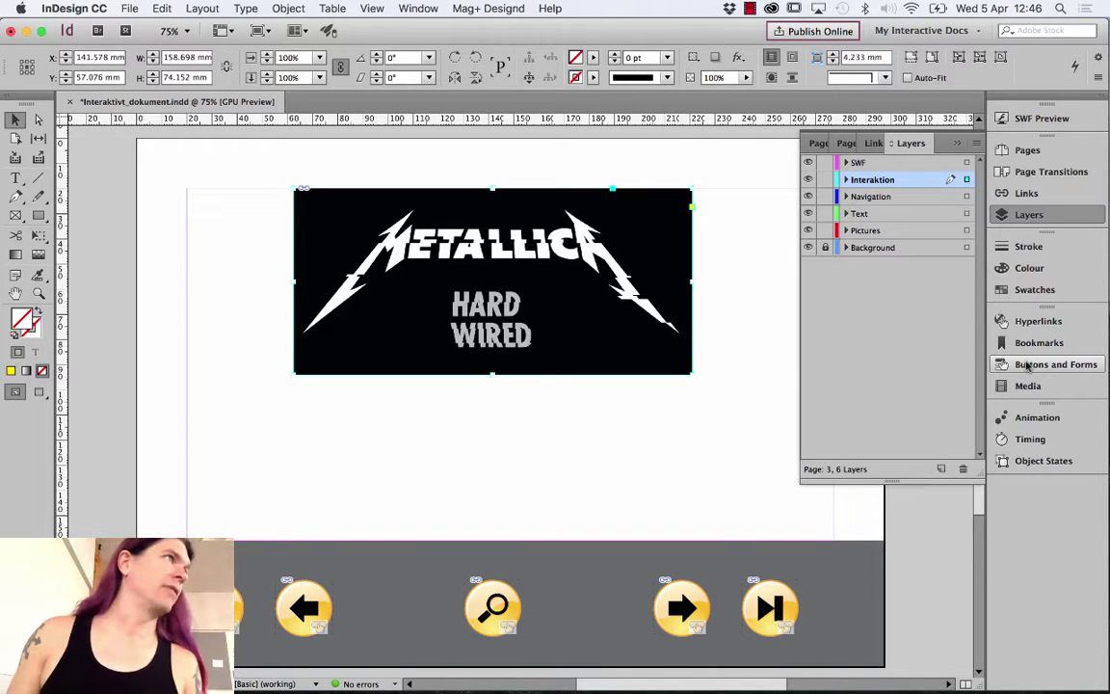
left_click(1028, 364)
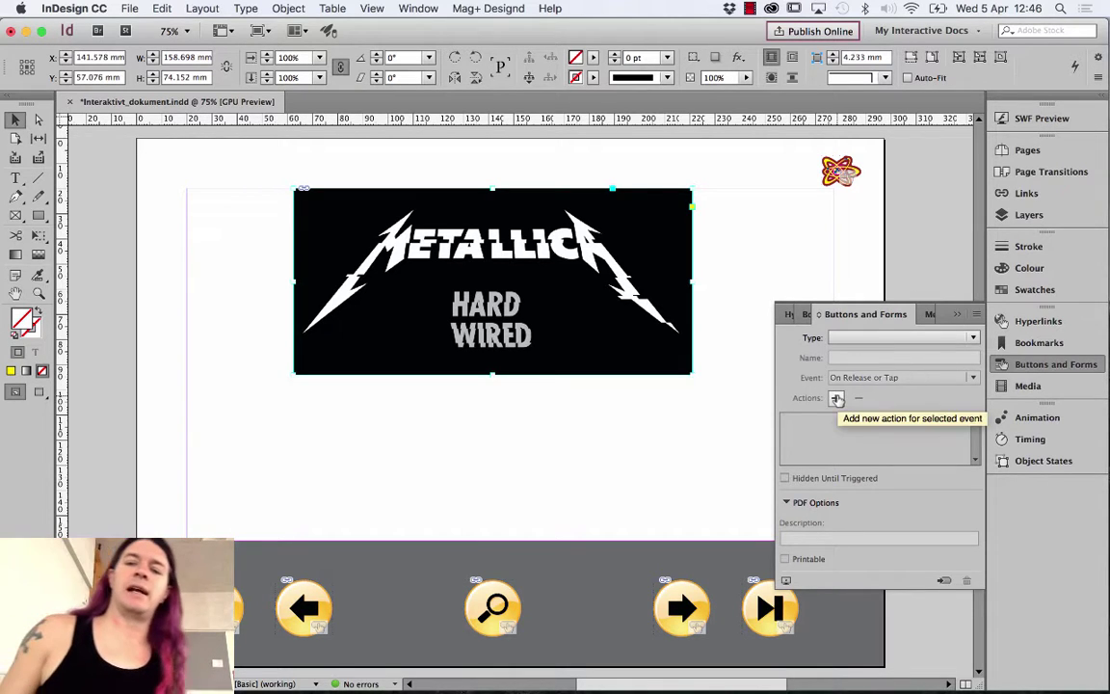
left_click(837, 399)
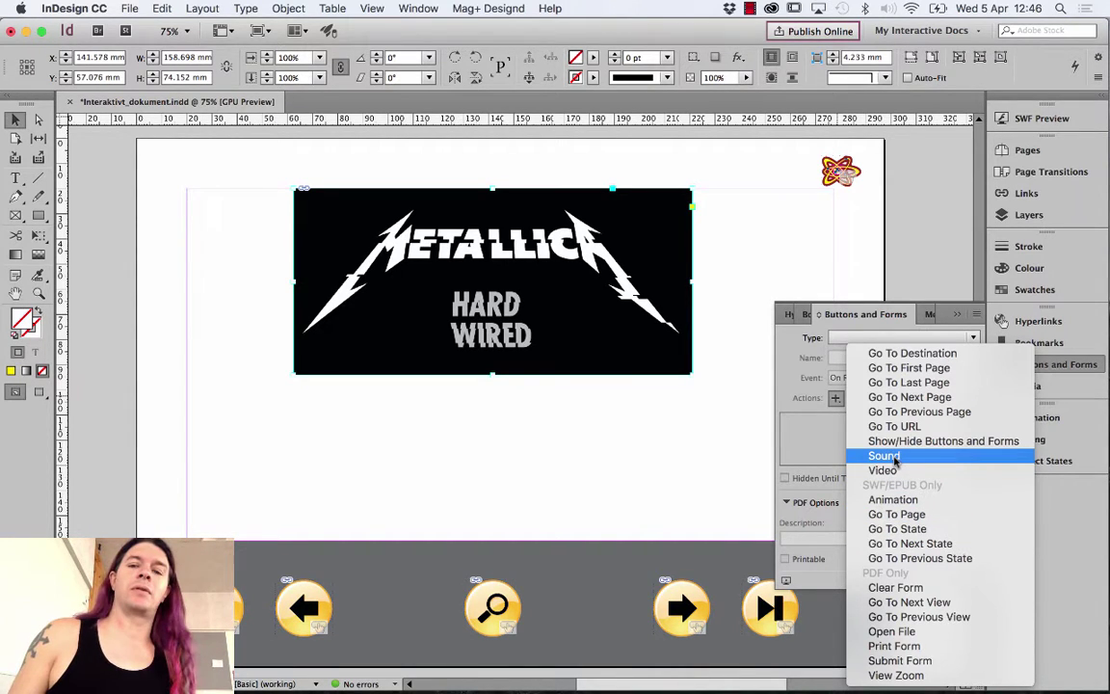
left_click(893, 458)
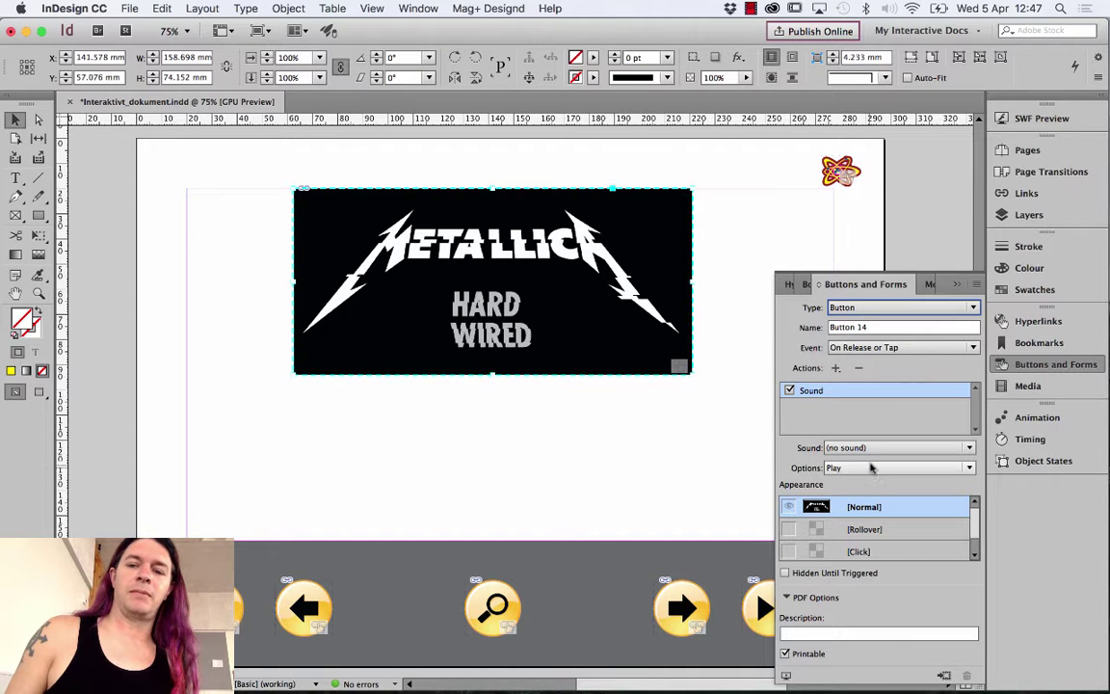
left_click(877, 448)
left_click(872, 460)
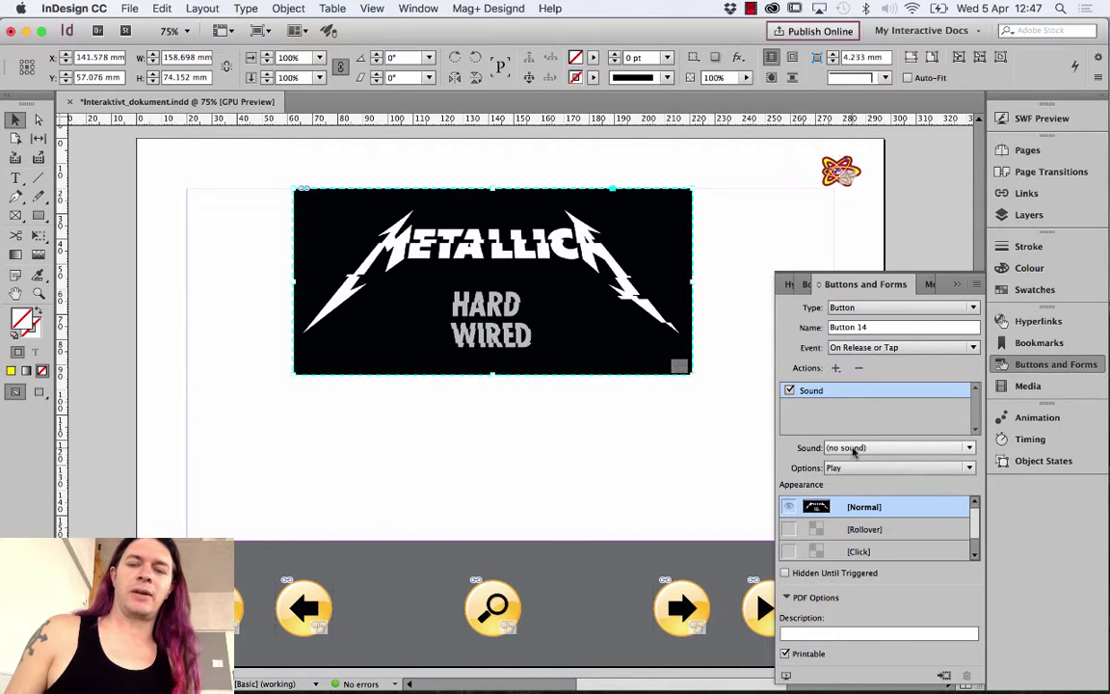
left_click(853, 448)
left_click(853, 453)
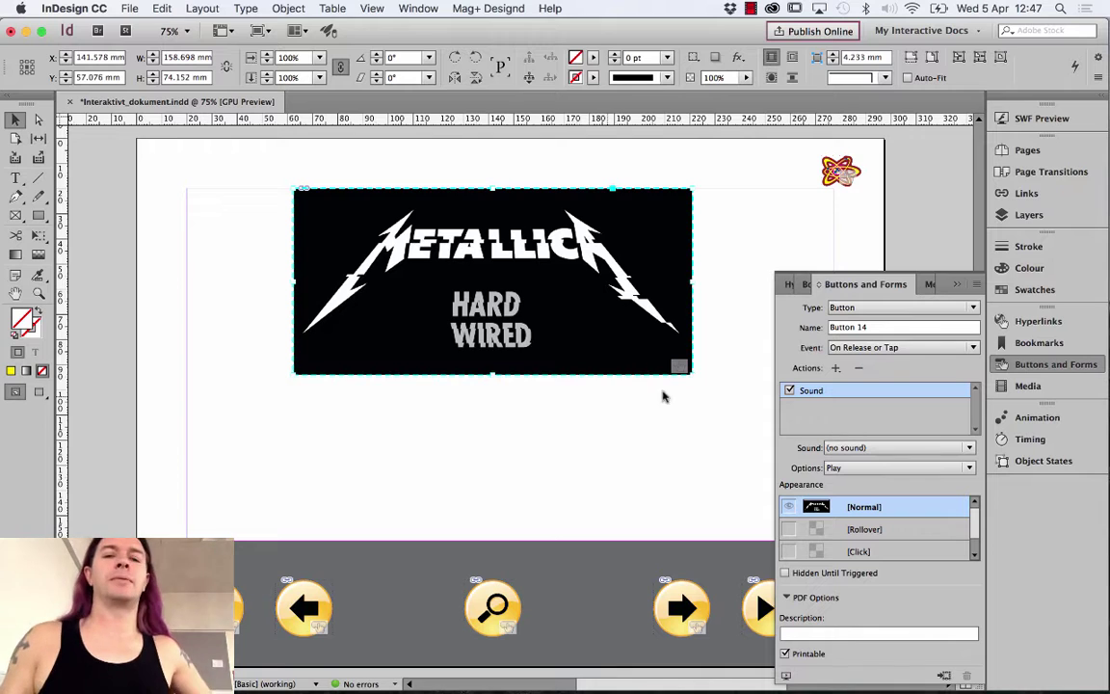
Try to place metallica.mp4 from the Links folder of Interaktivt_dokument_part1 into the document
left_click(219, 312)
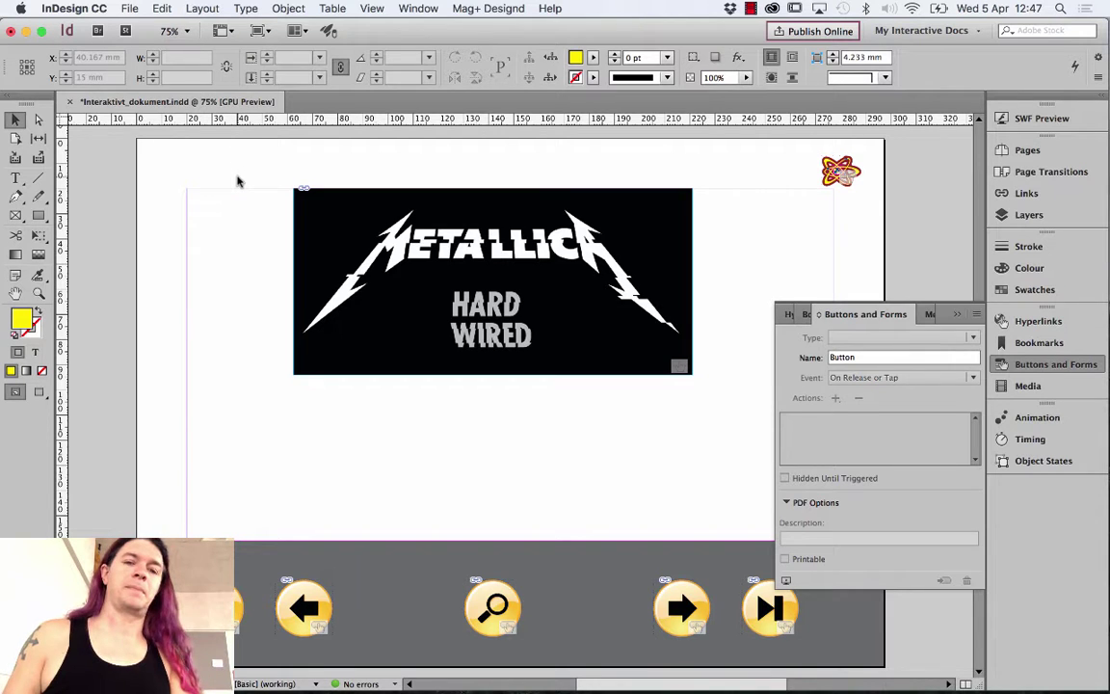
key("super+d")
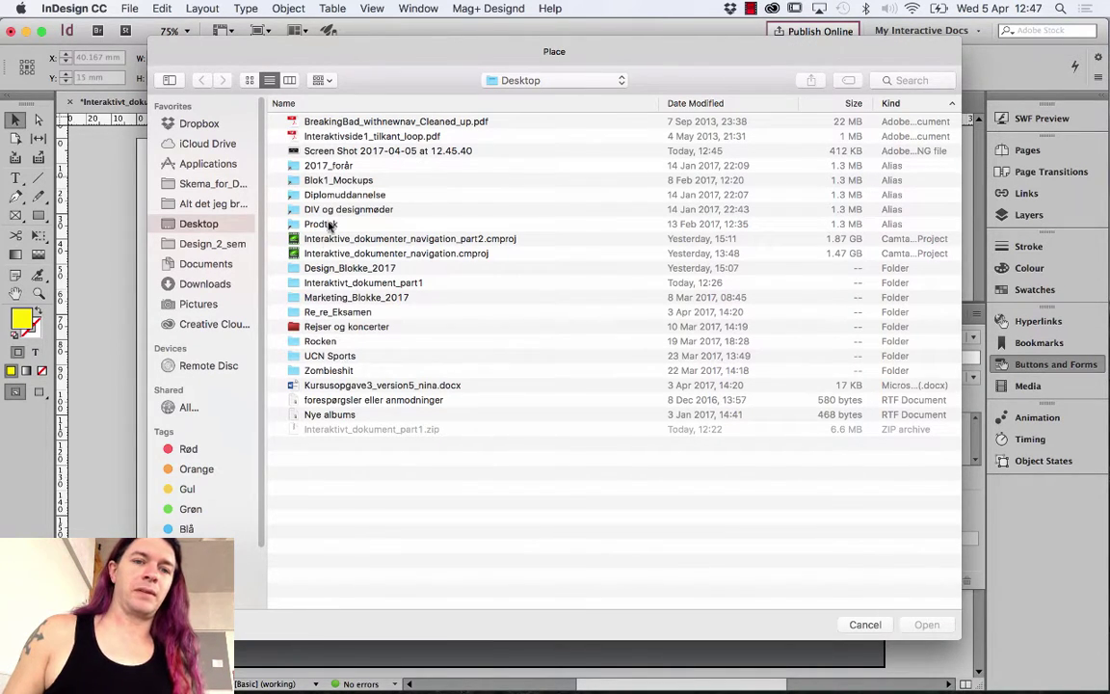
double_click(355, 285)
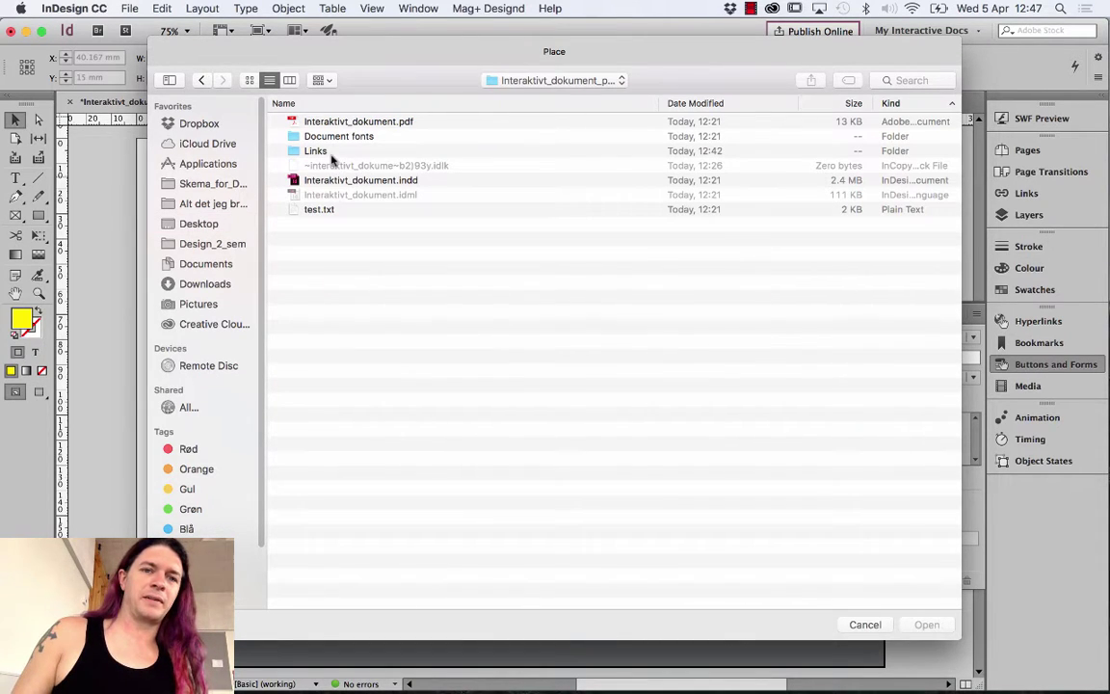
double_click(316, 152)
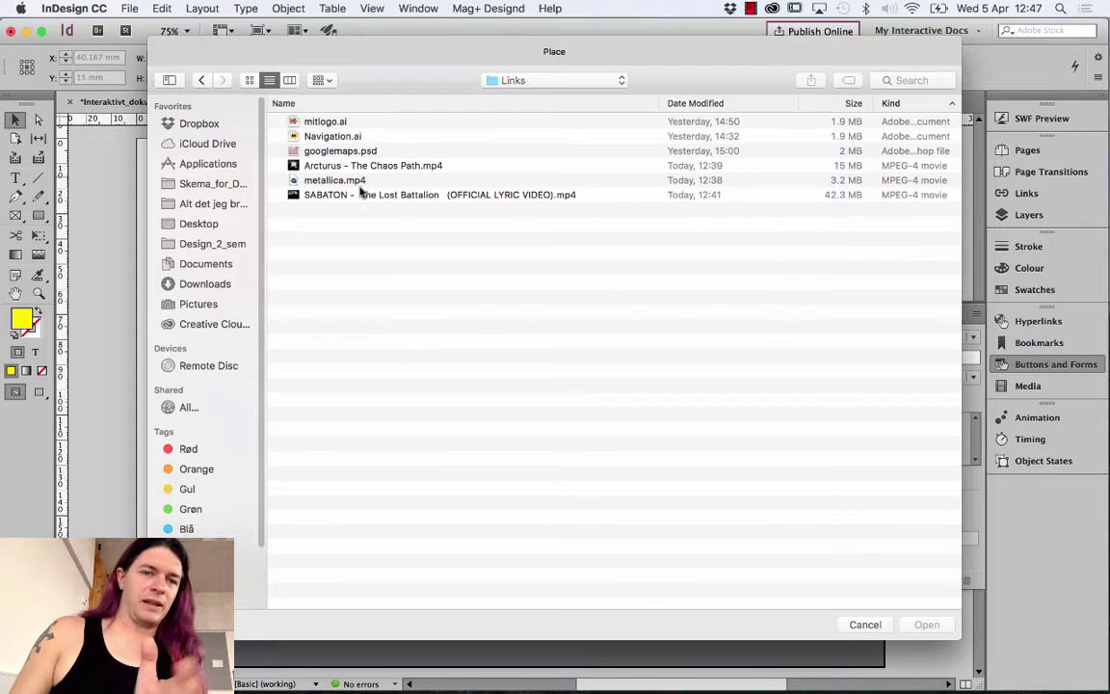
left_click(359, 181)
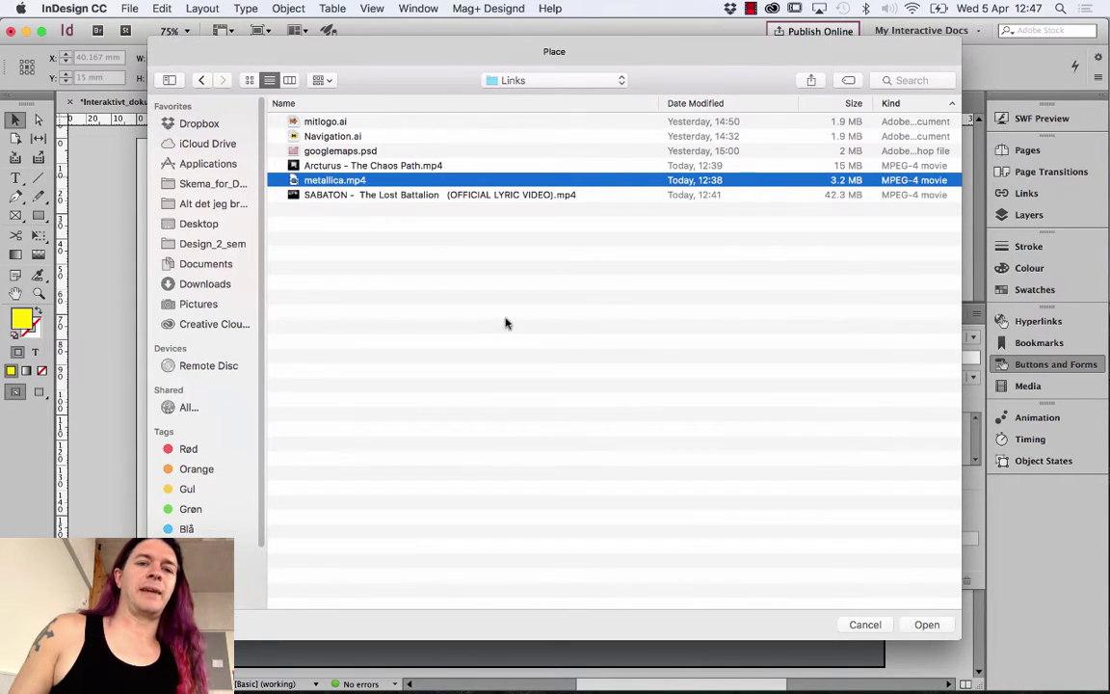
left_click(927, 625)
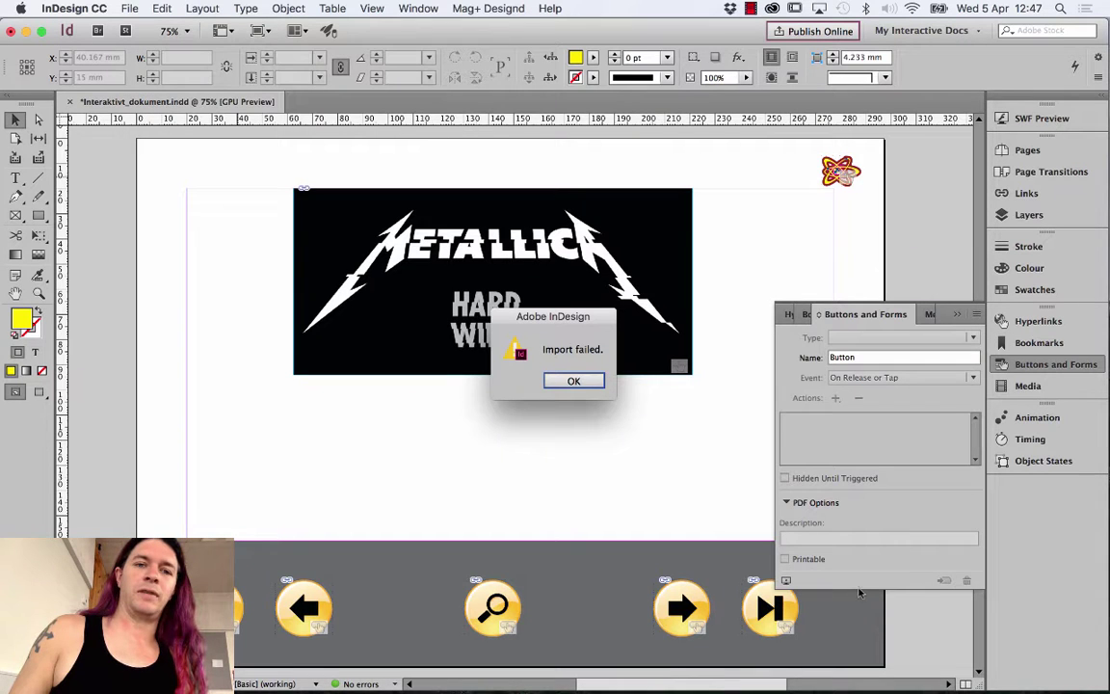
left_click(585, 384)
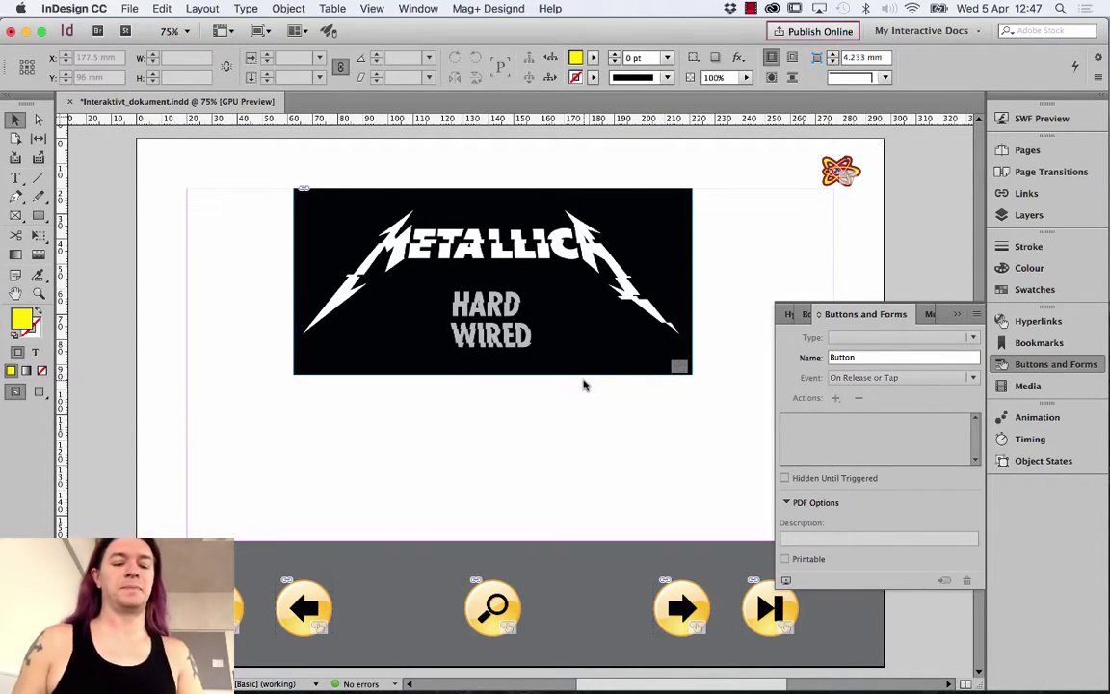
Switch to the desktop and browse the Links folder inside Interaktivt_dokument_part1 for the media files
key("F11")
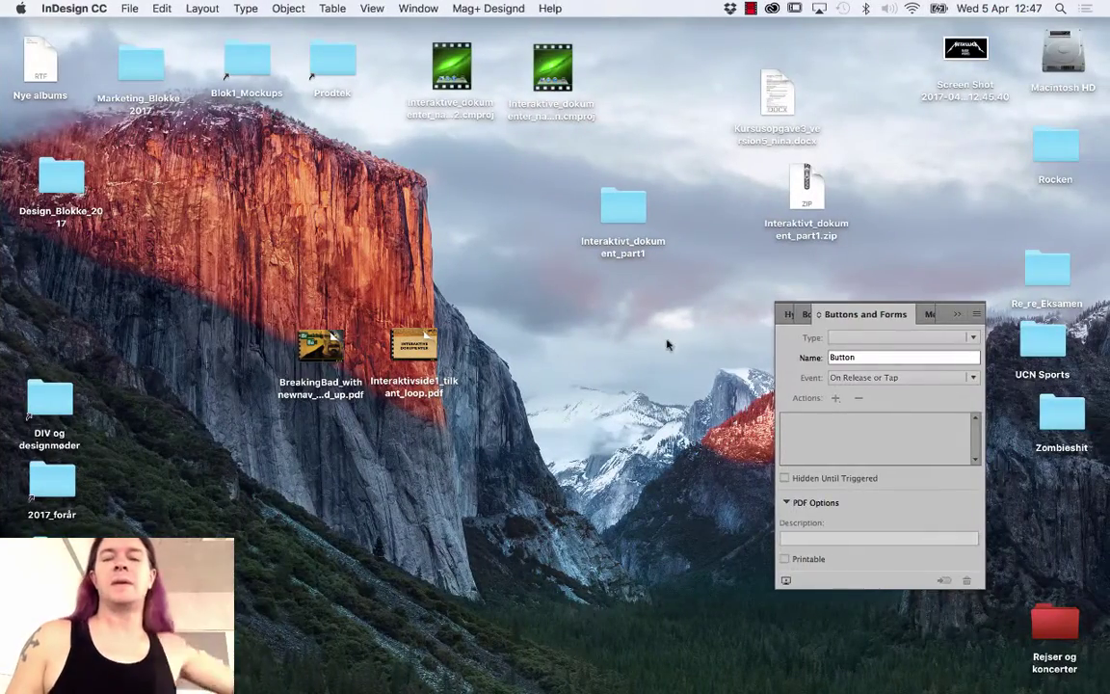
left_click(659, 345)
double_click(623, 204)
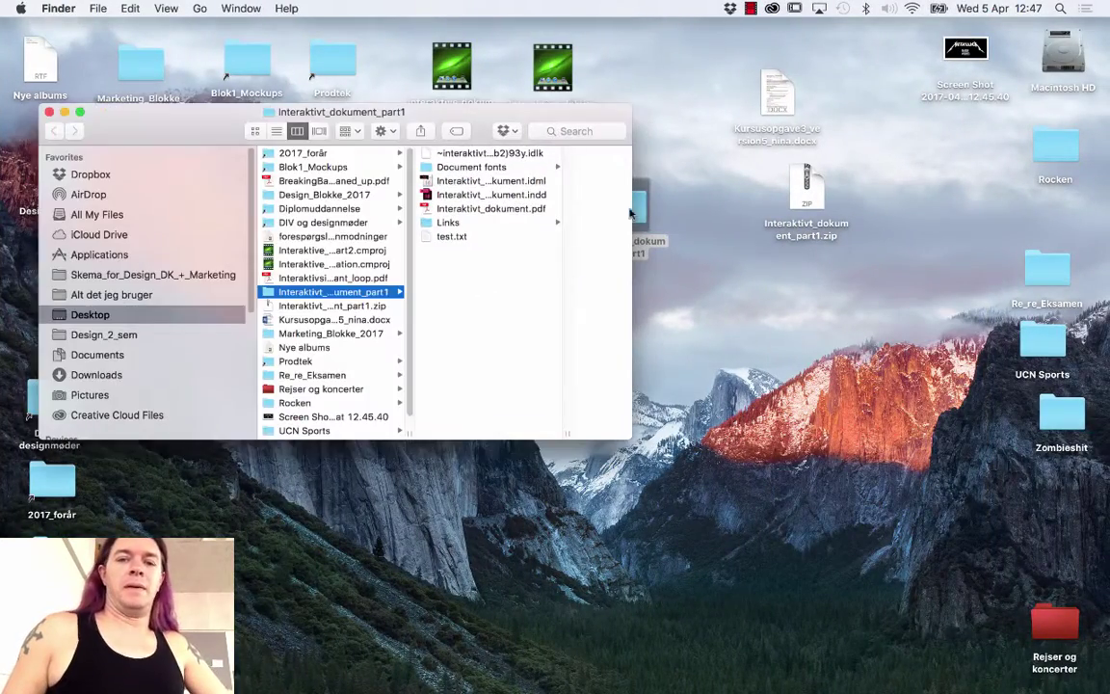
left_click(485, 223)
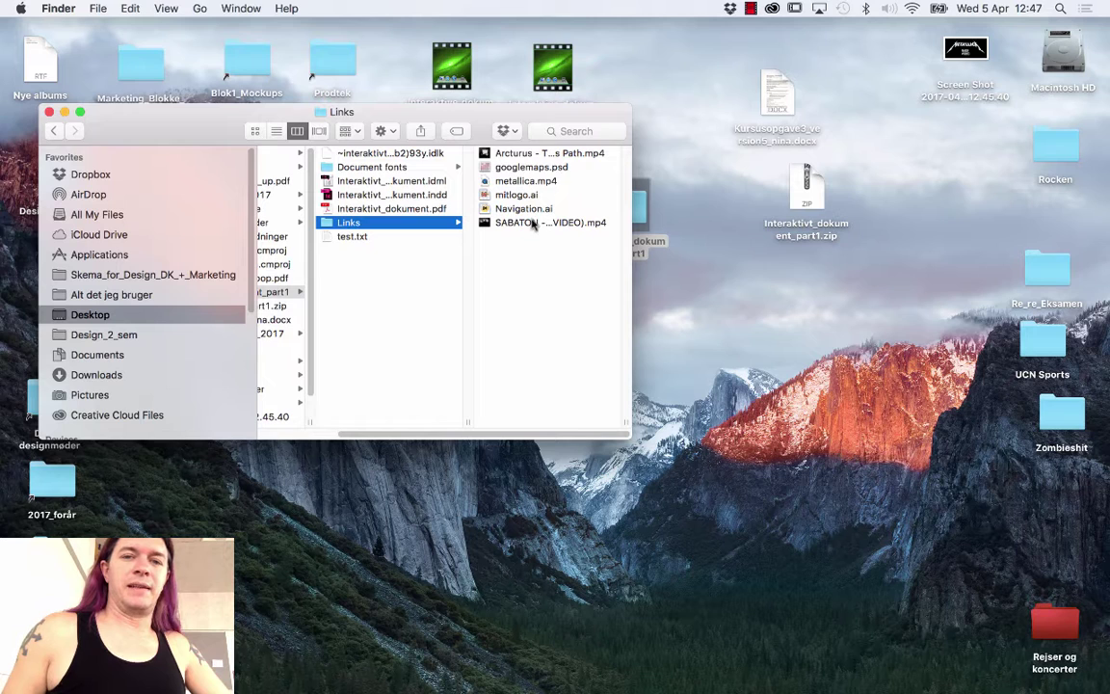
left_click(506, 152)
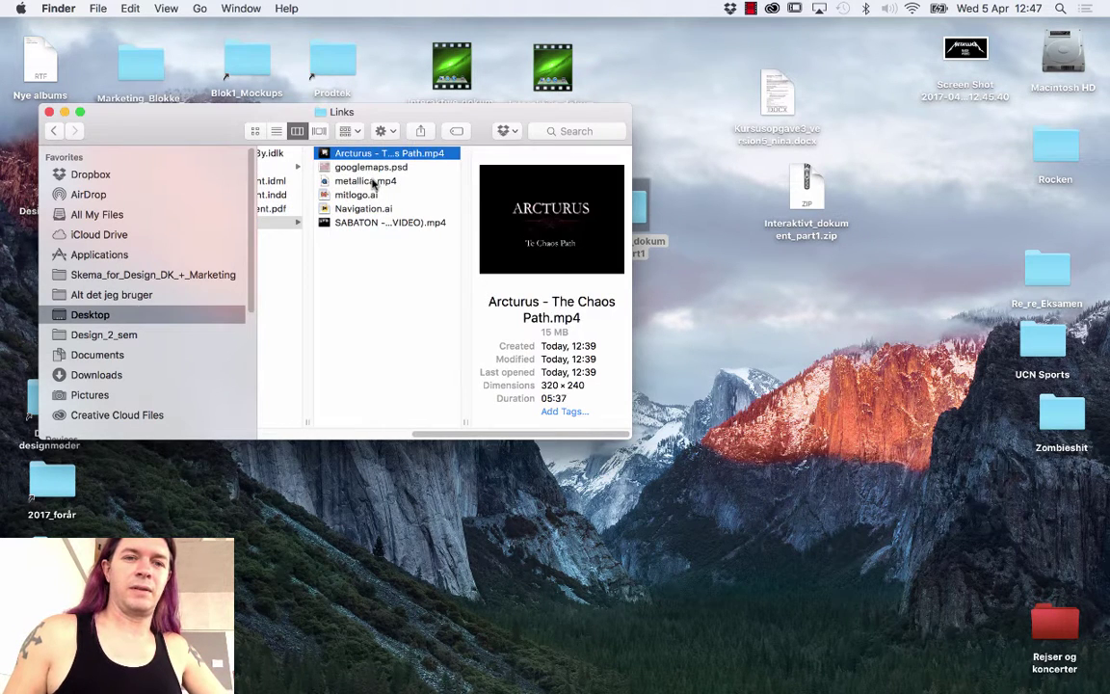
Play parts of metallica.mp4 in QuickTime Player to check its audio, and close the player
key("Down")
key("Down")
double_click(388, 183)
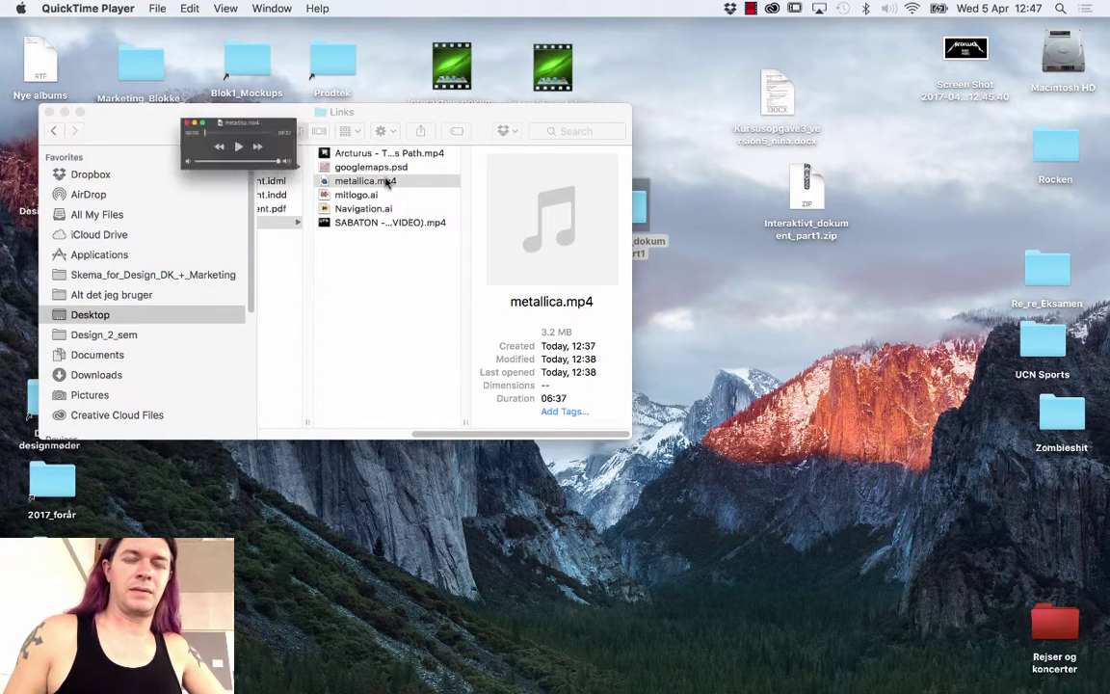
left_click(150, 111)
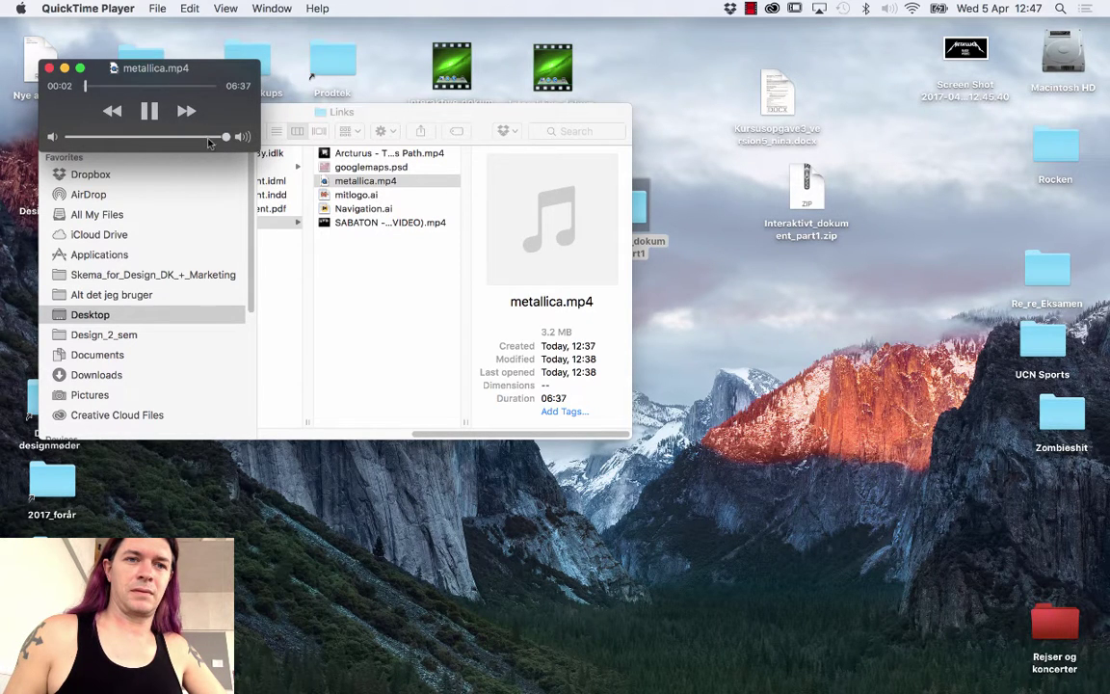
left_click(109, 85)
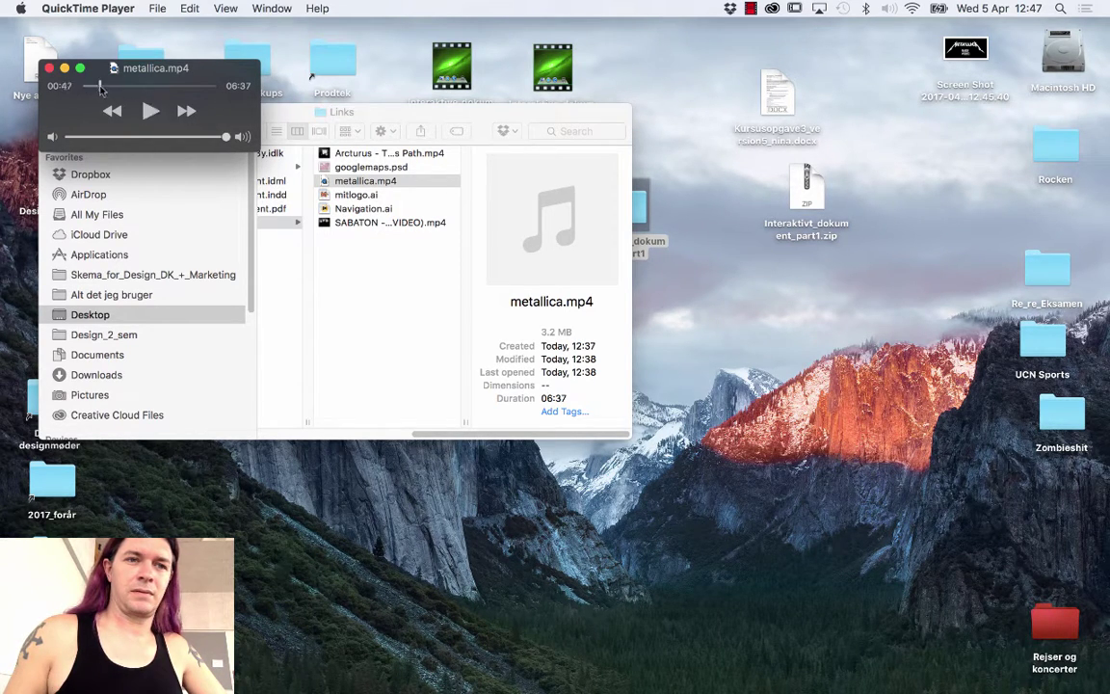
left_click_drag(132, 102, 119, 98)
left_click(139, 109)
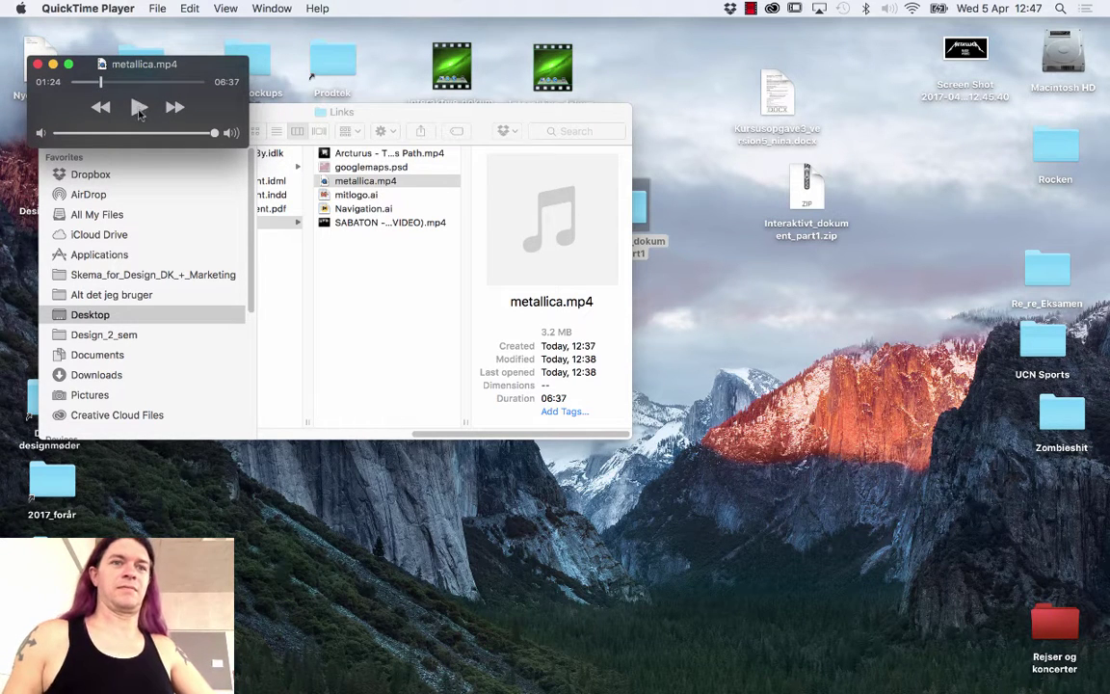
left_click(38, 65)
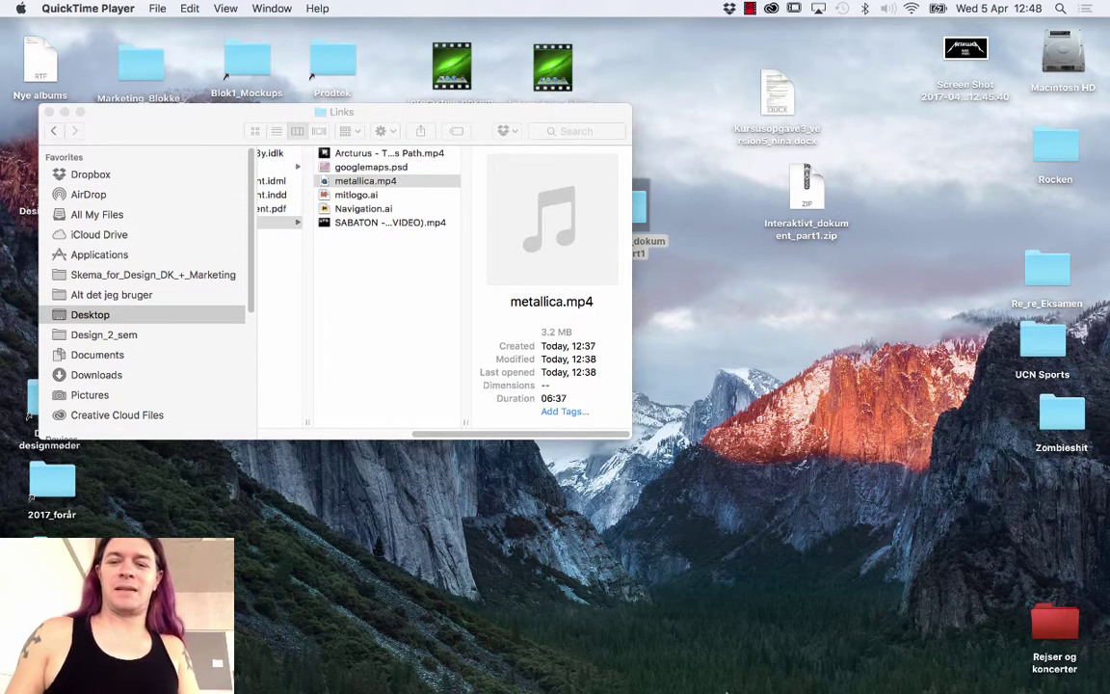
Launch Adobe Media Encoder CC 2017
mouse_move(743, 675)
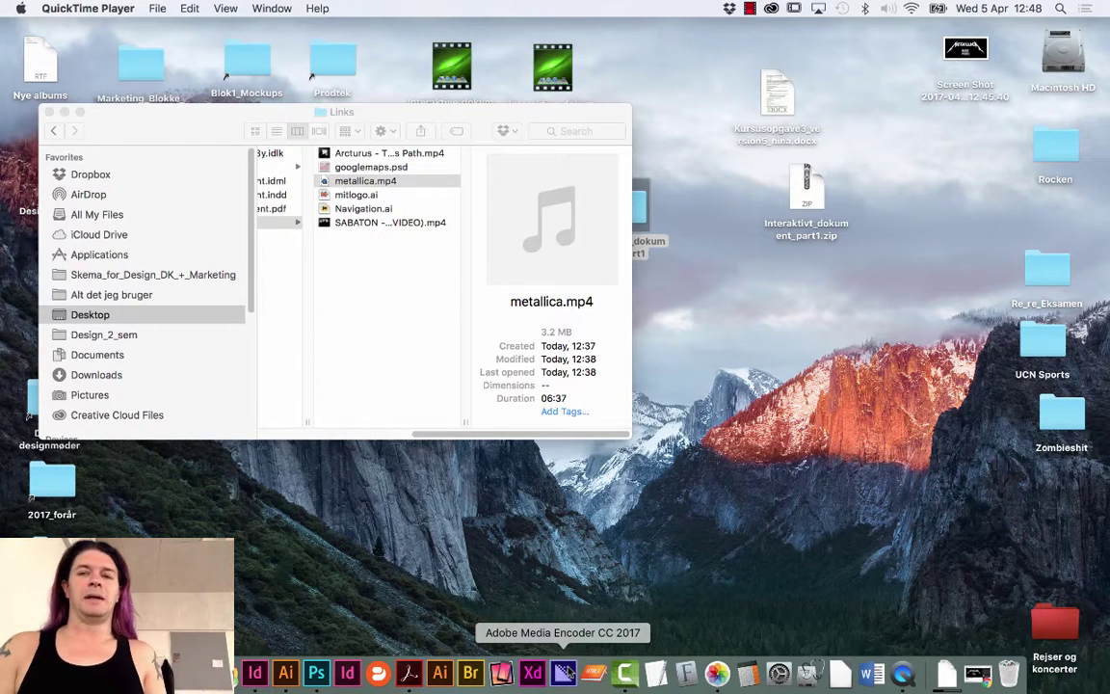
left_click(773, 9)
left_click(774, 9)
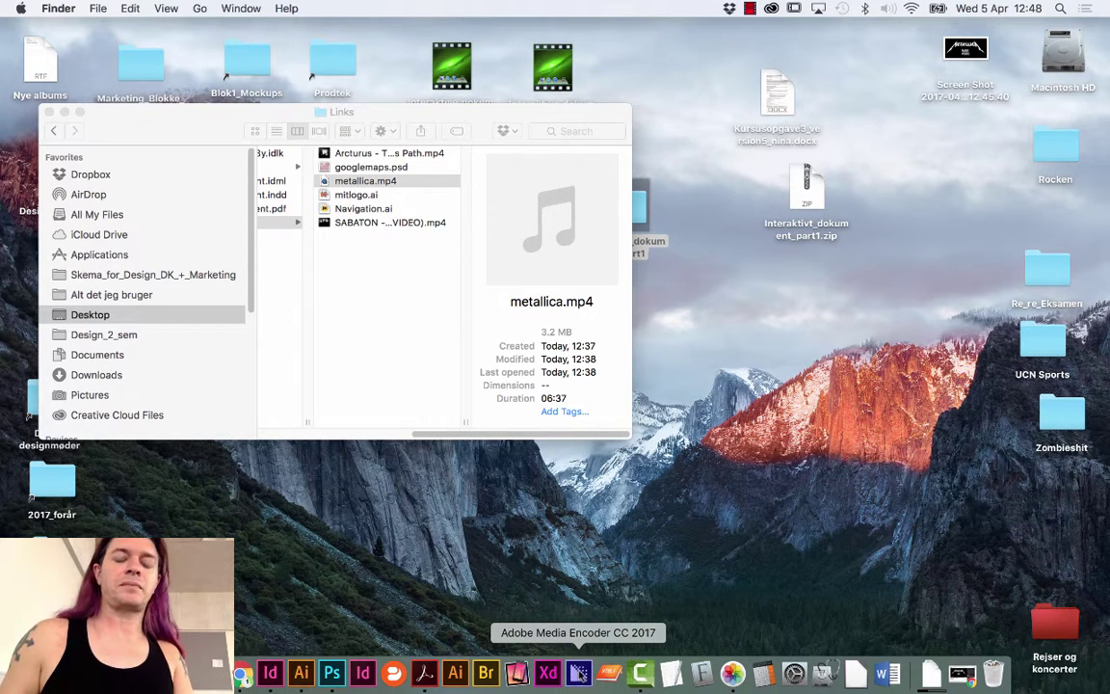
left_click(579, 674)
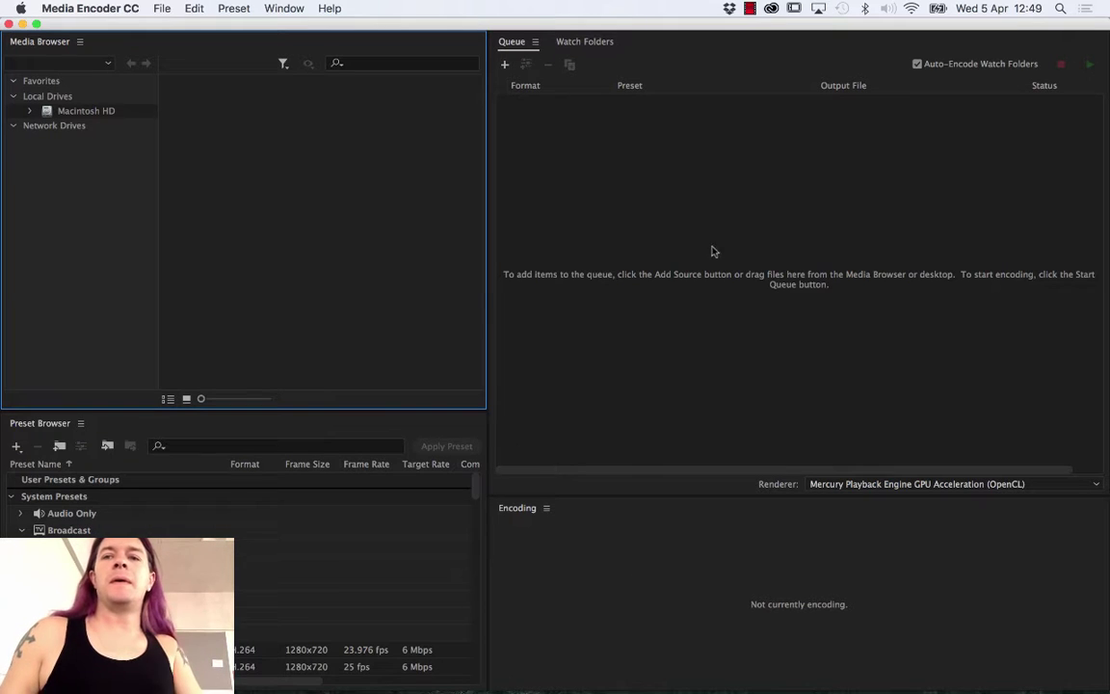
left_click(505, 65)
double_click(575, 152)
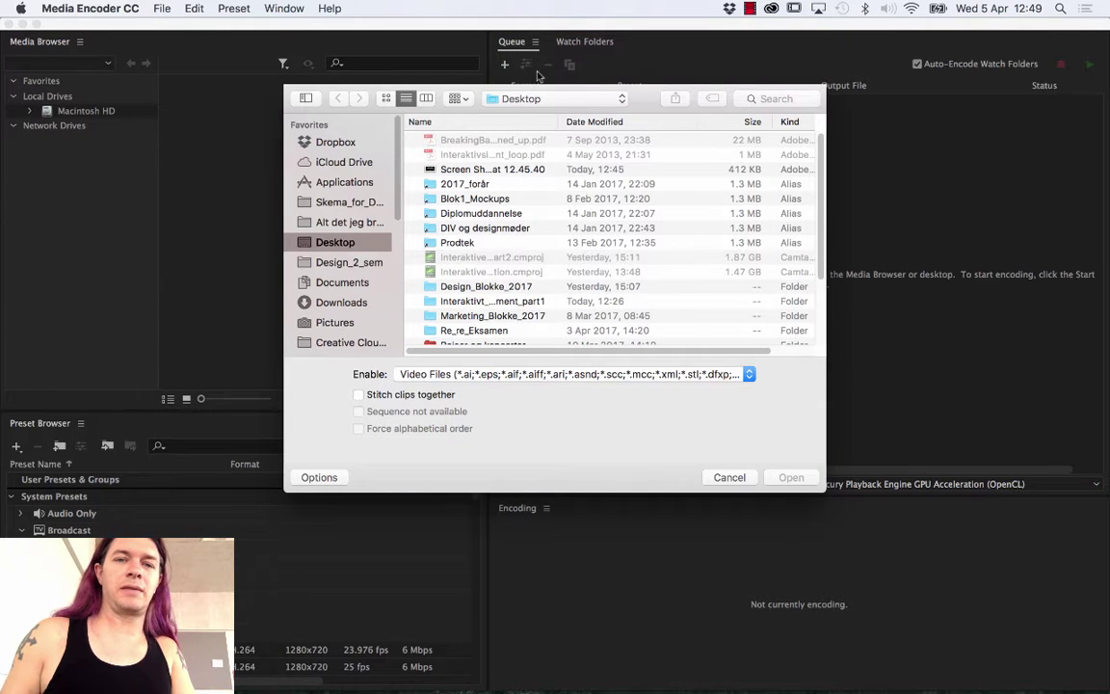
left_click(724, 477)
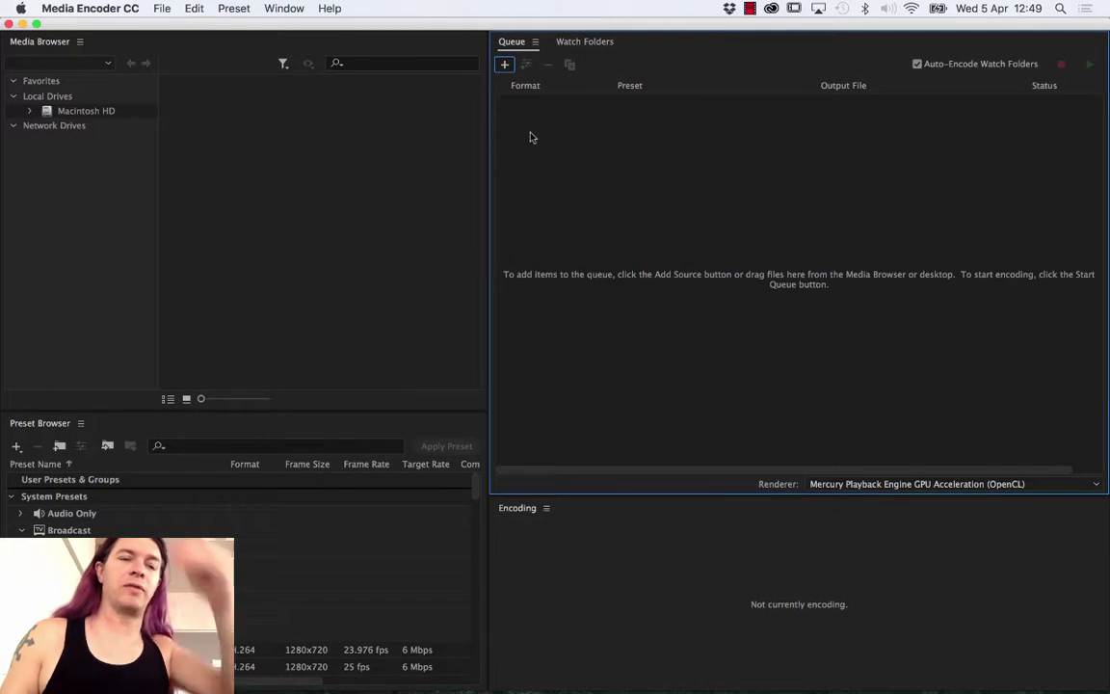
Add metallica.mp4 from the Links folder of Interaktivt_dokument_part1 to the encoding queue
left_click(505, 66)
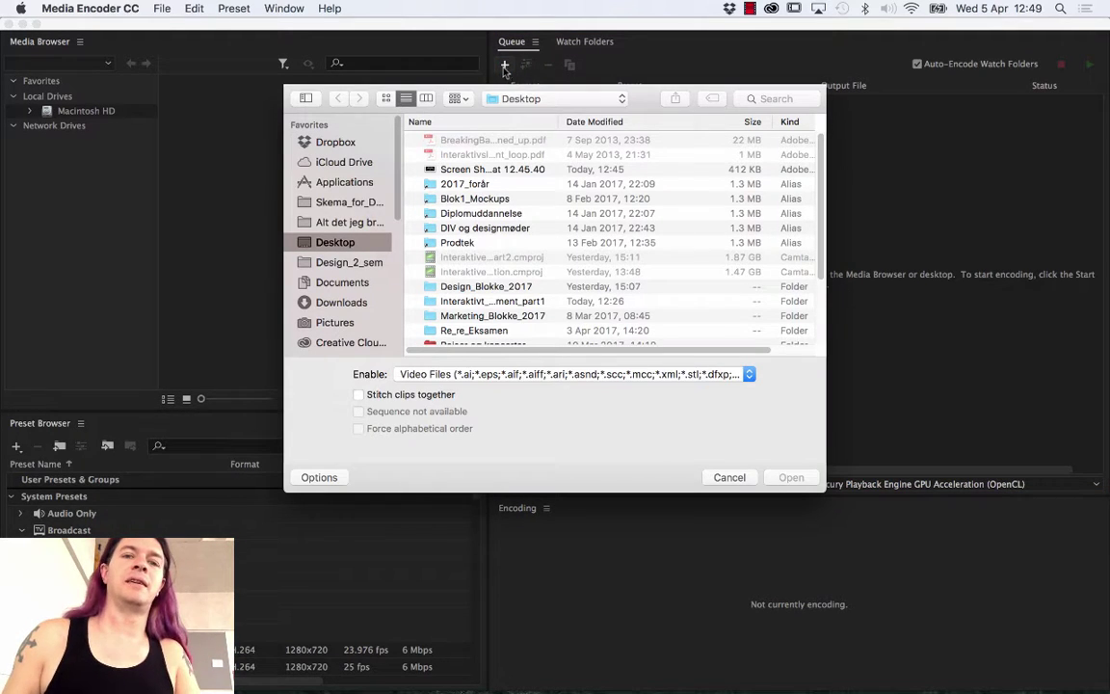
left_click(496, 303)
double_click(498, 303)
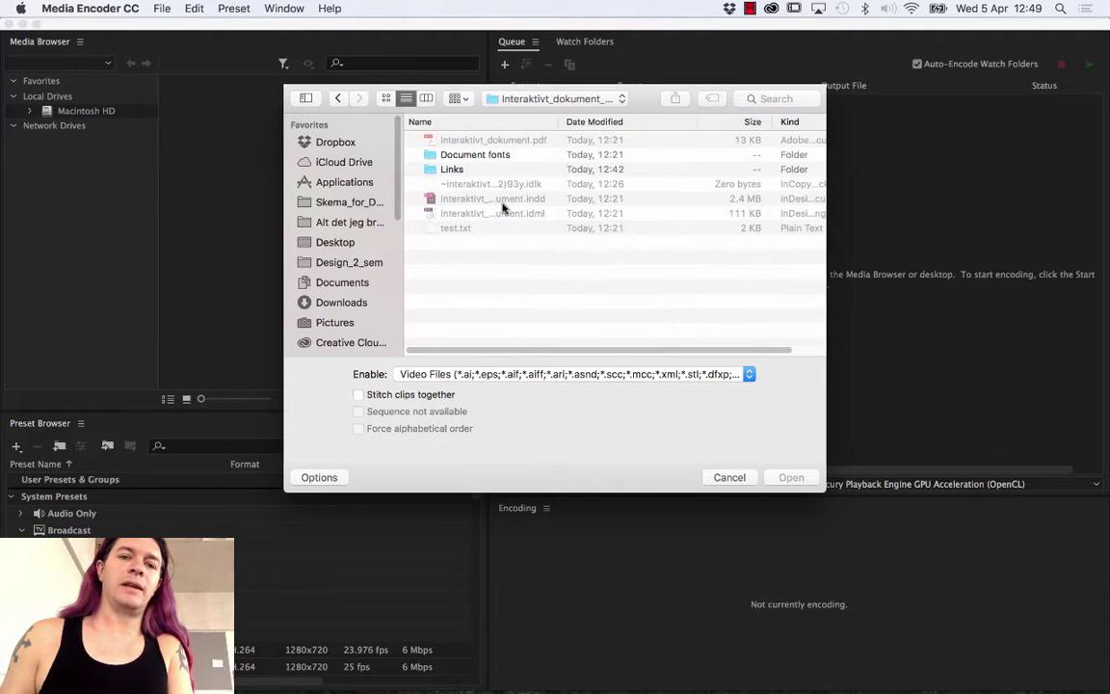
double_click(472, 169)
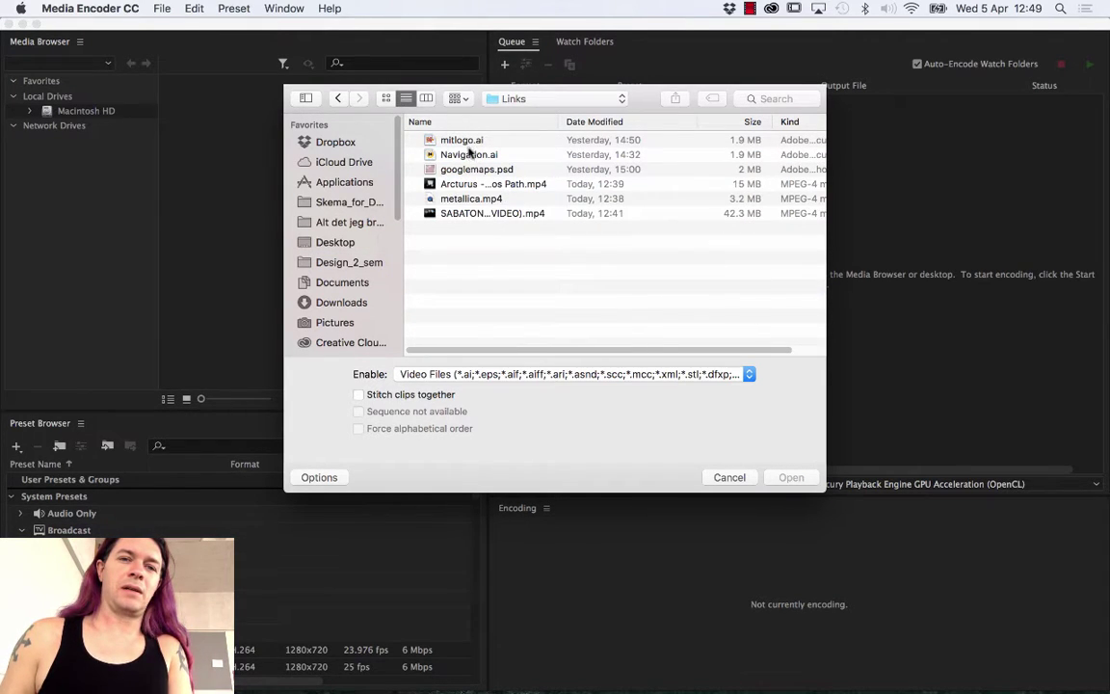
left_click(471, 198)
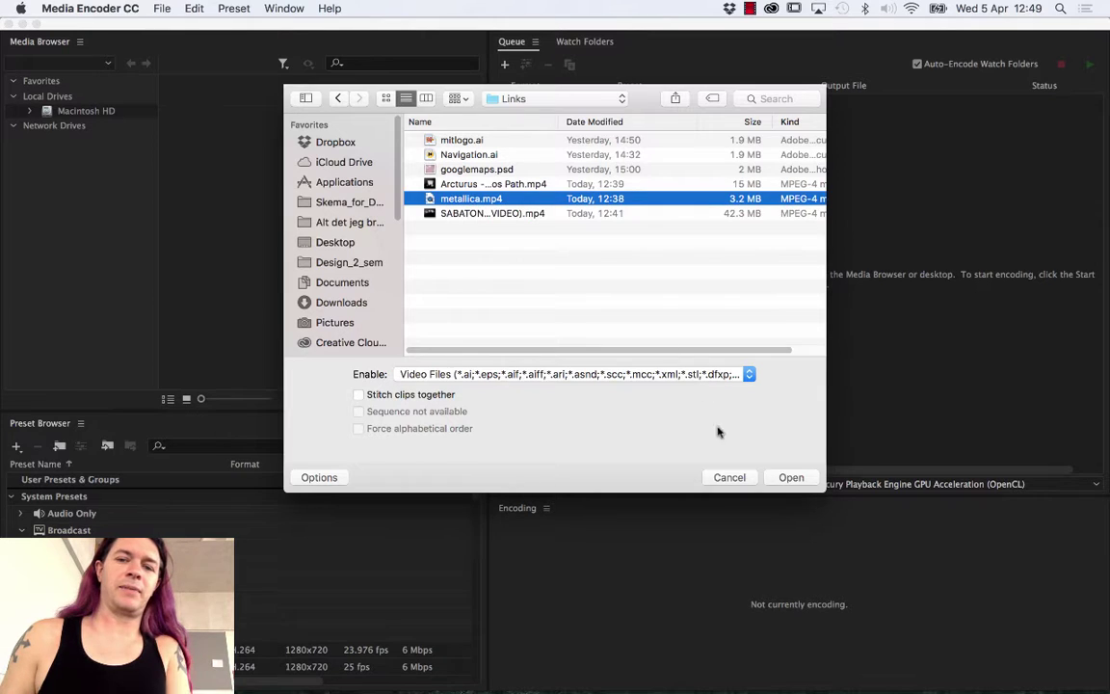
left_click(790, 477)
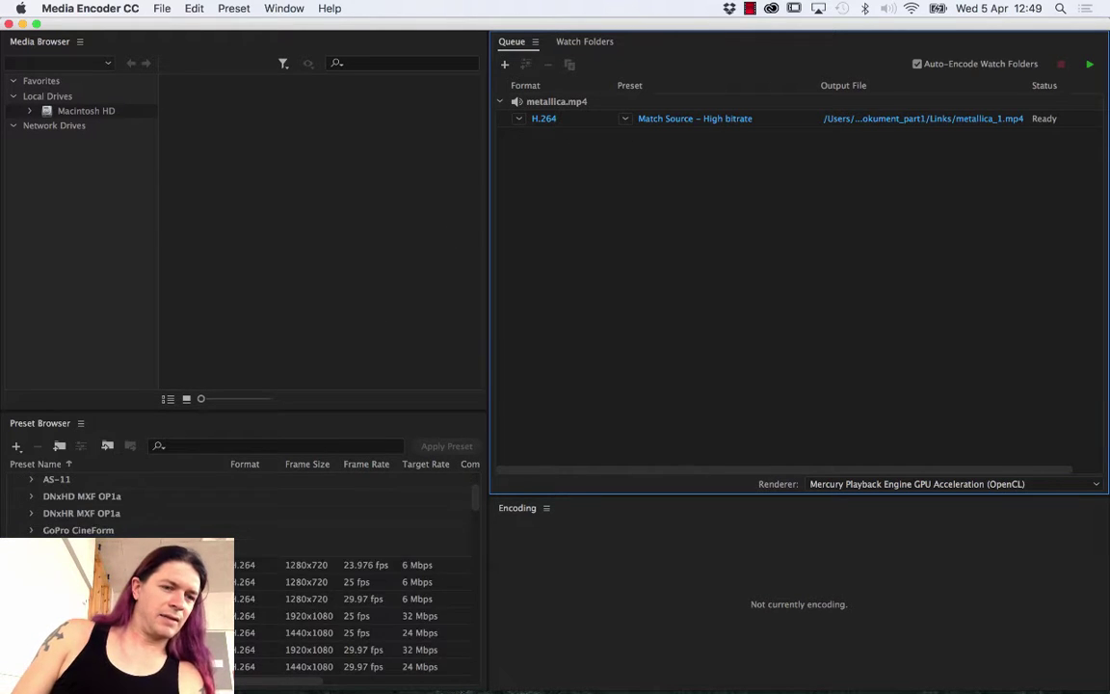
Apply the audio-only MP3 192 kbps High Quality system preset to the queue as an output for metallica.mp4
left_click(92, 516)
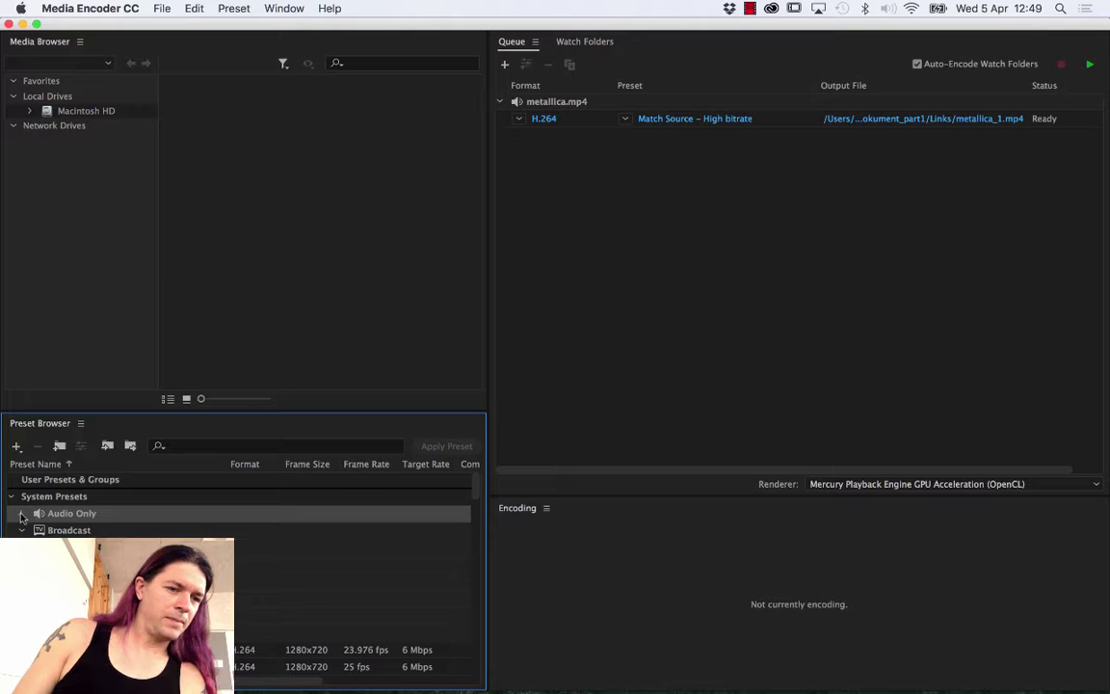
double_click(93, 518)
left_click(290, 548)
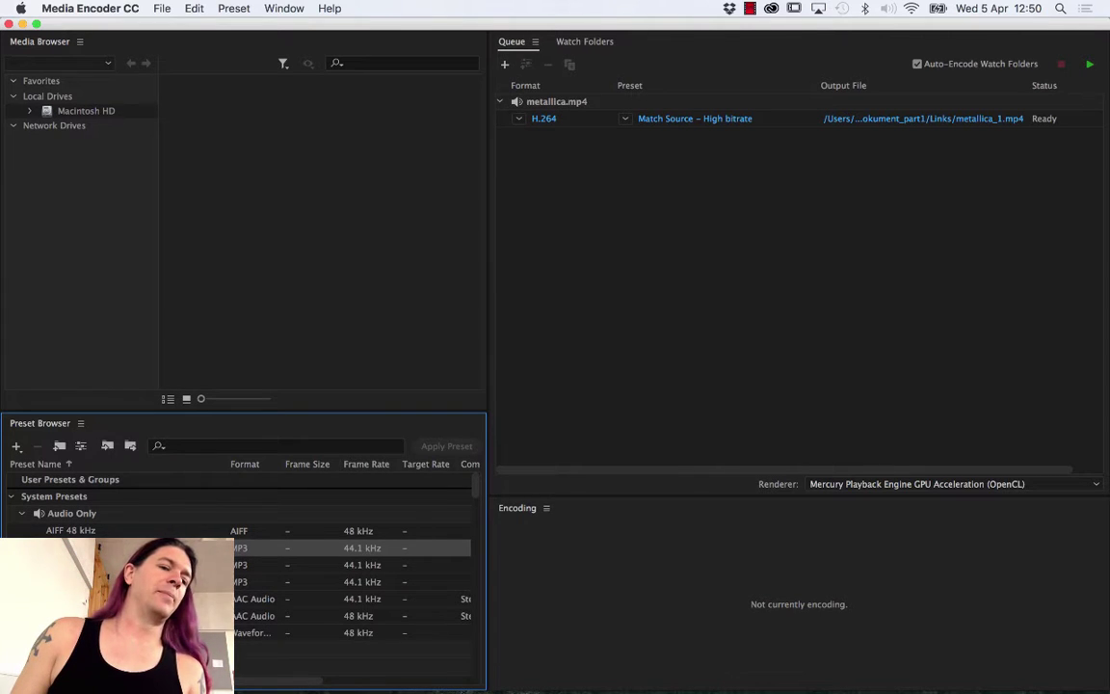
left_click(289, 564)
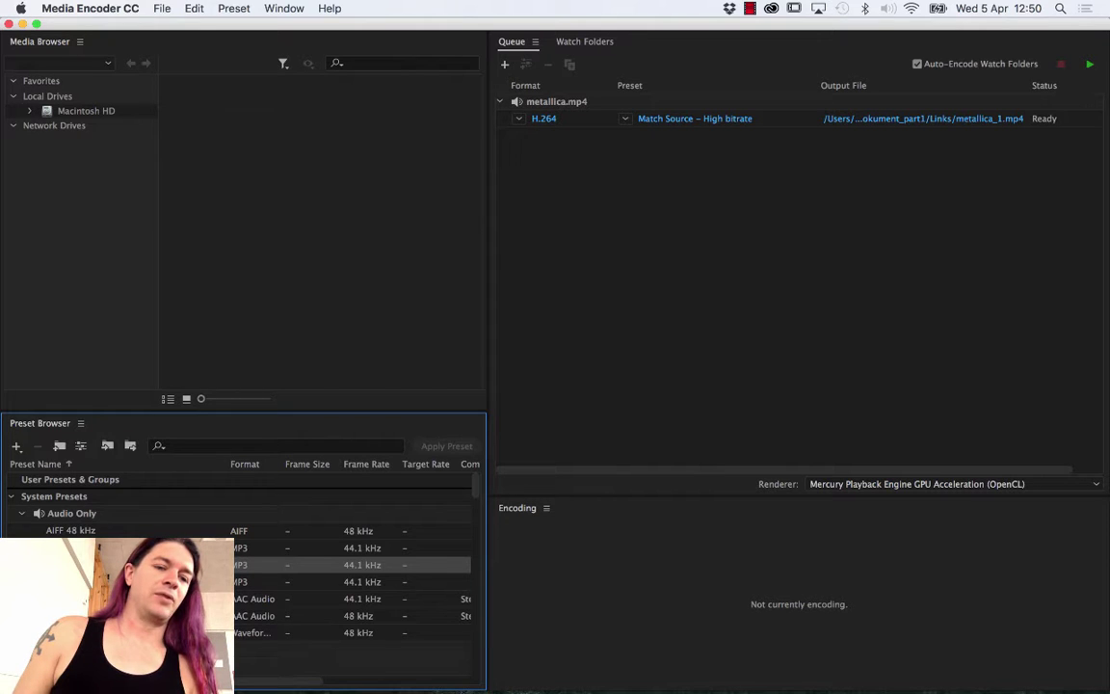
left_click(289, 547)
key("Down")
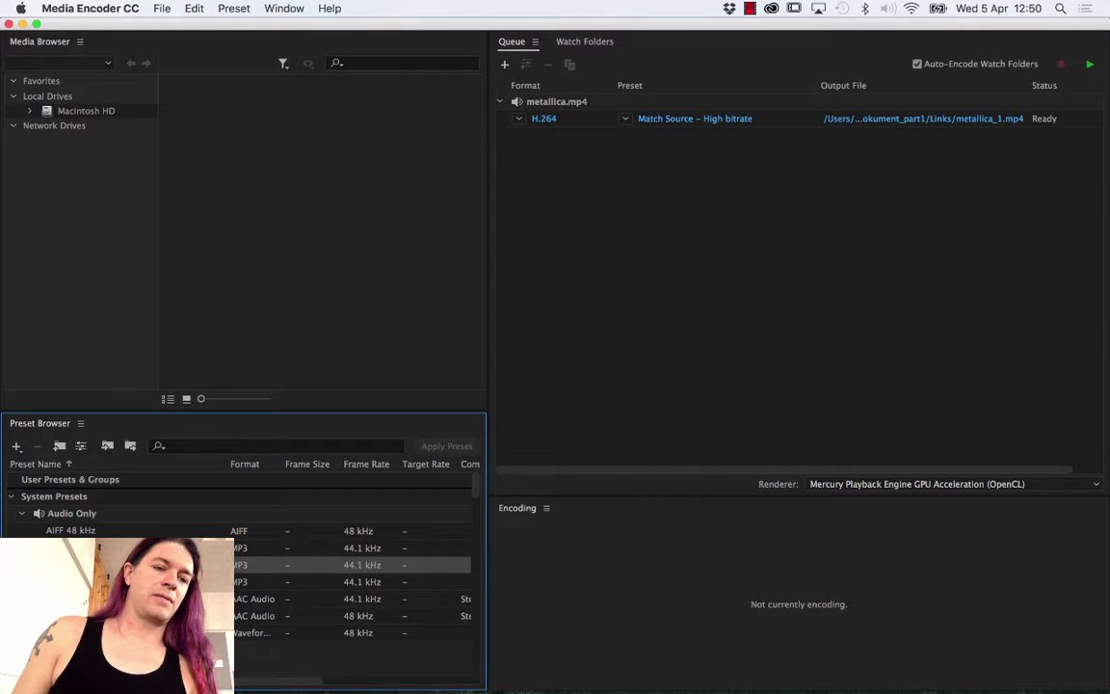
left_click_drag(318, 564, 645, 298)
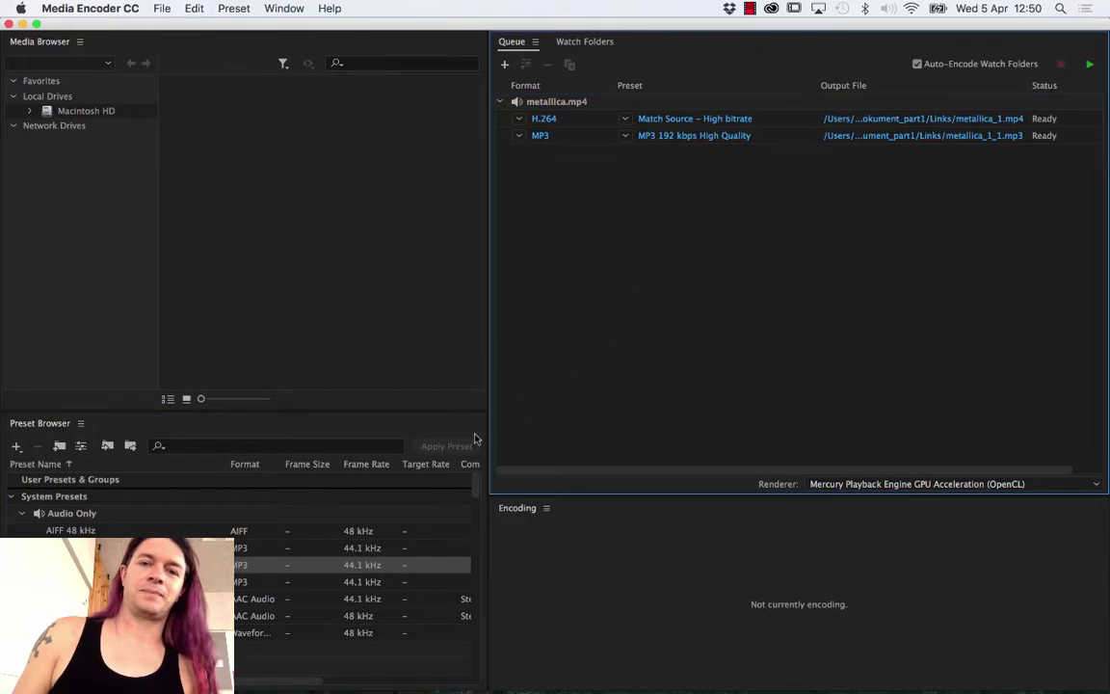
Remove the H.264 output of metallica.mp4 from the queue
left_click(596, 120)
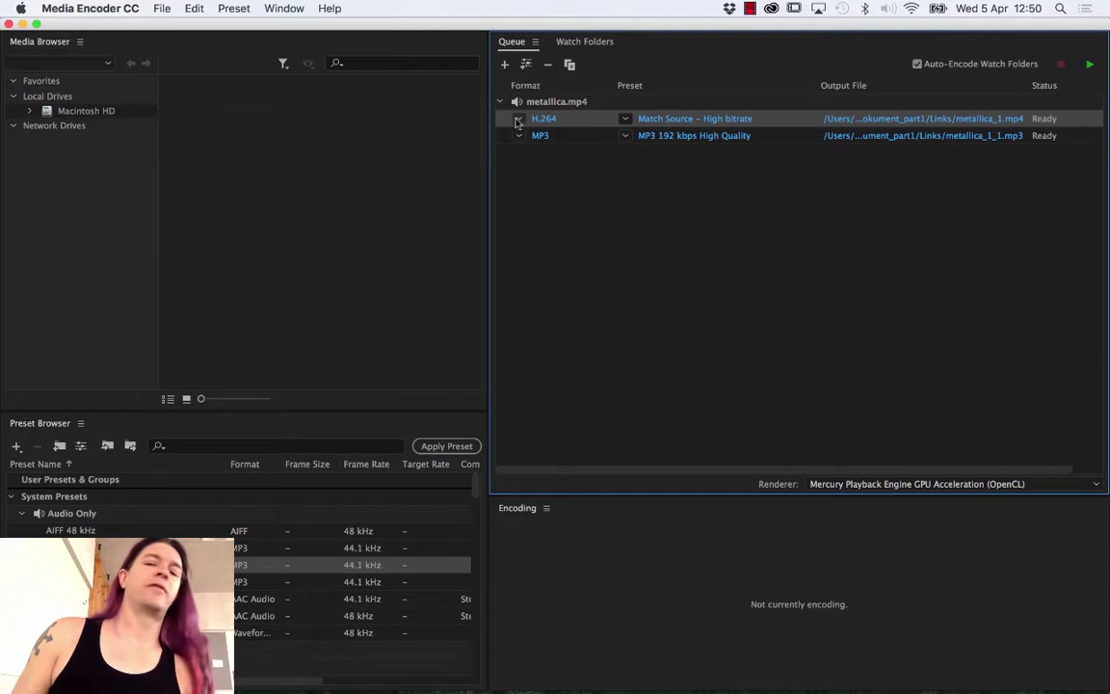
right_click(904, 123)
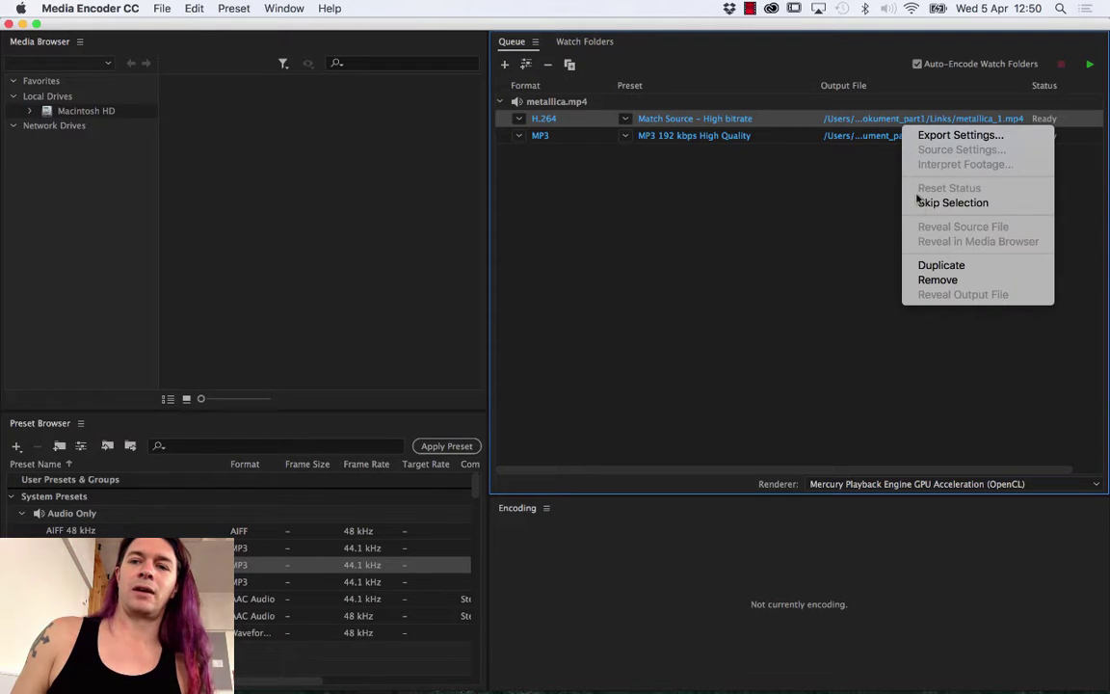
left_click(927, 280)
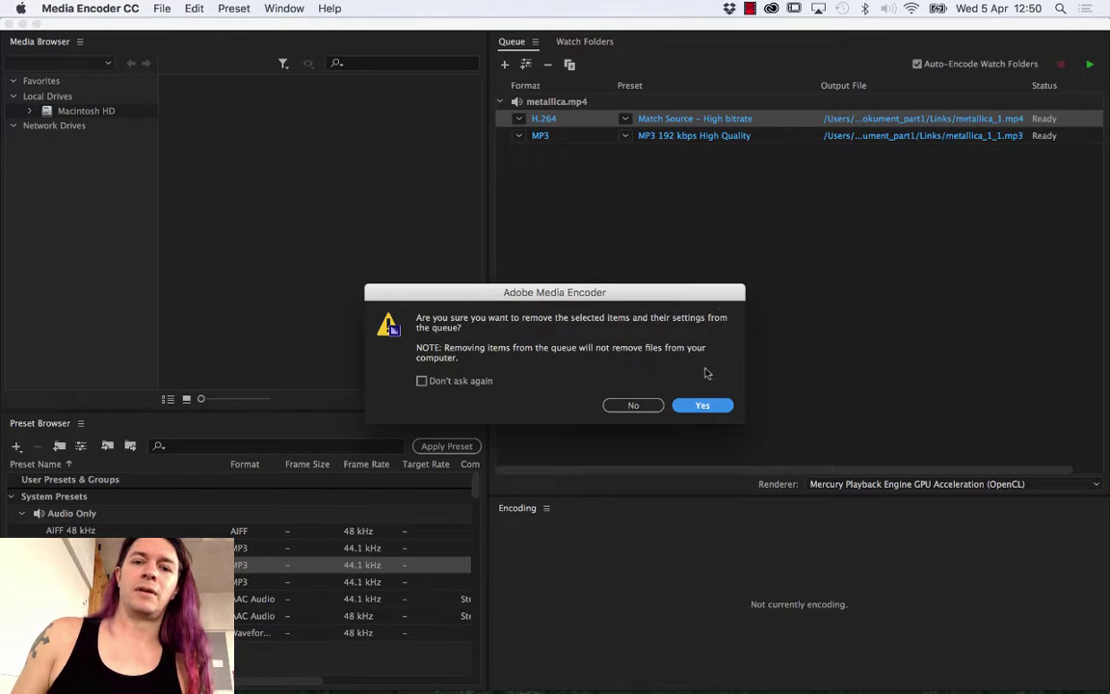
left_click(706, 405)
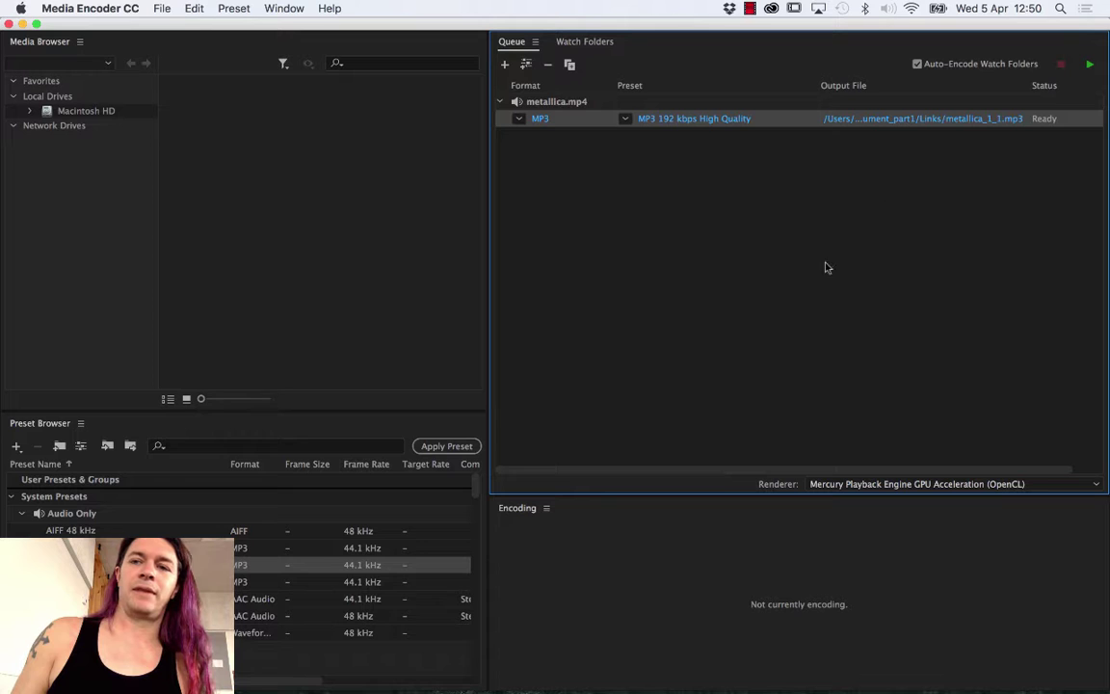
Encode the queued MP3 output, then minimize Media Encoder and check the Links folder for the exported file
left_click(1088, 66)
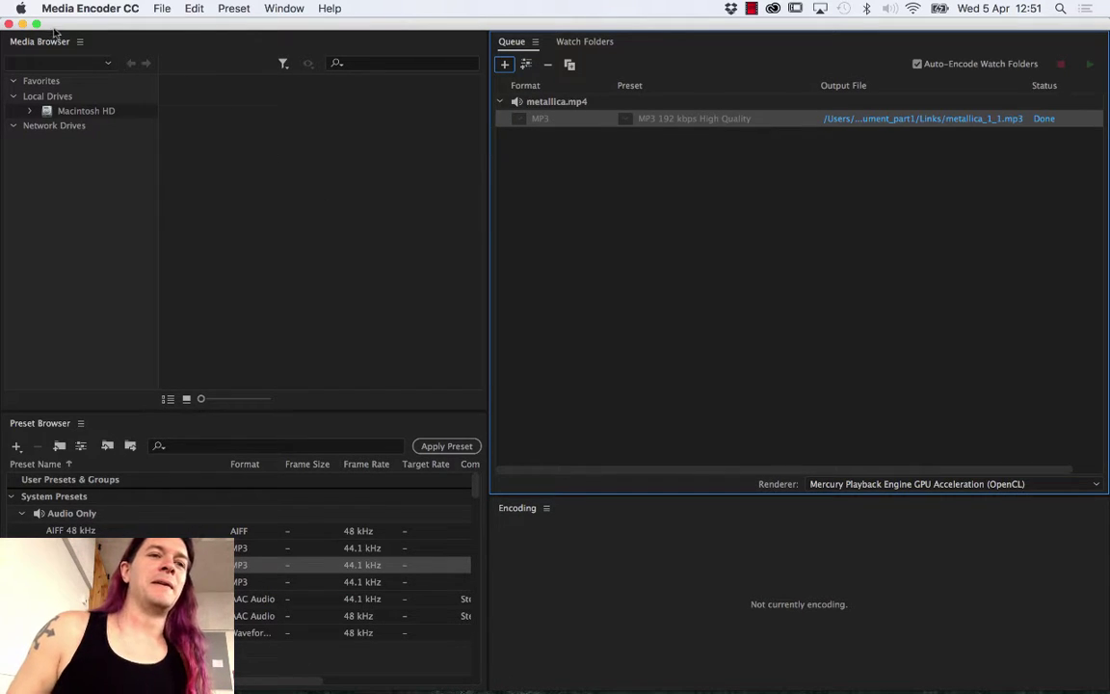
left_click(23, 23)
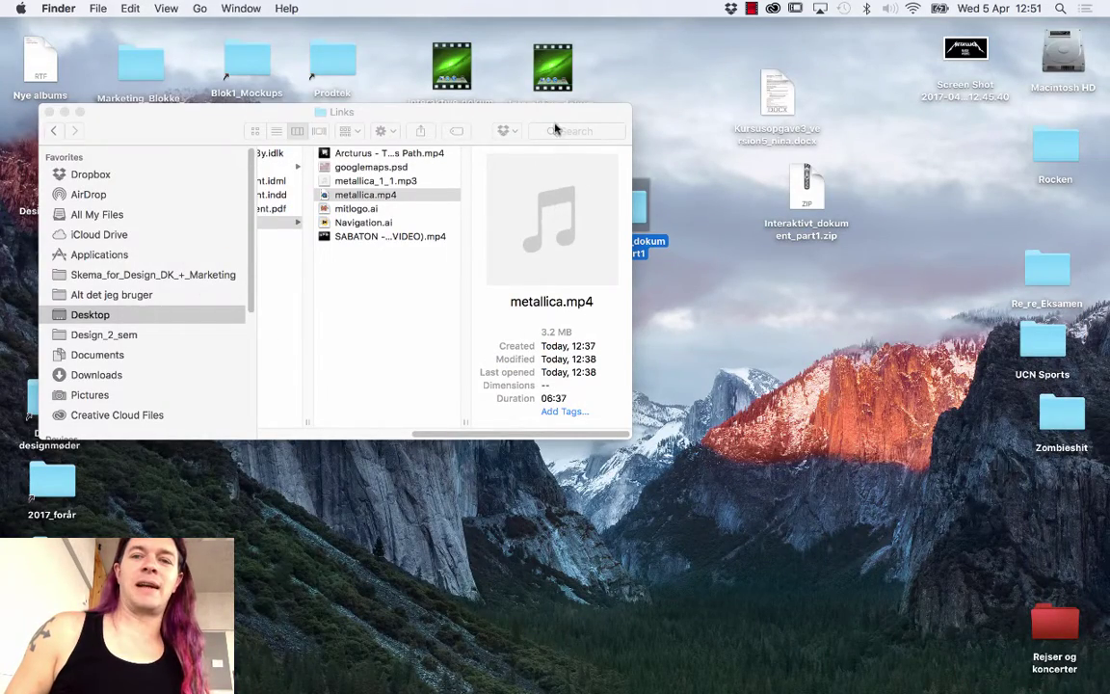
left_click_drag(550, 112, 652, 290)
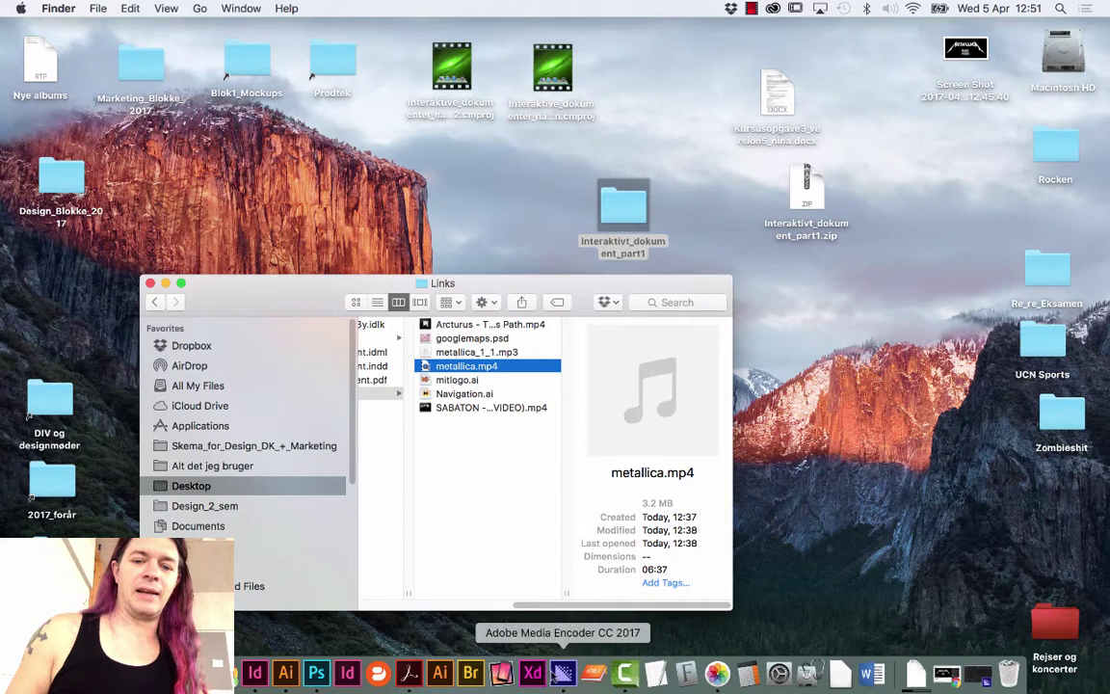
Look through Media Encoder's General, Appearance, Audio Hardware, Media and Metadata preferences for an output setting, leaving them unchanged
left_click(563, 672)
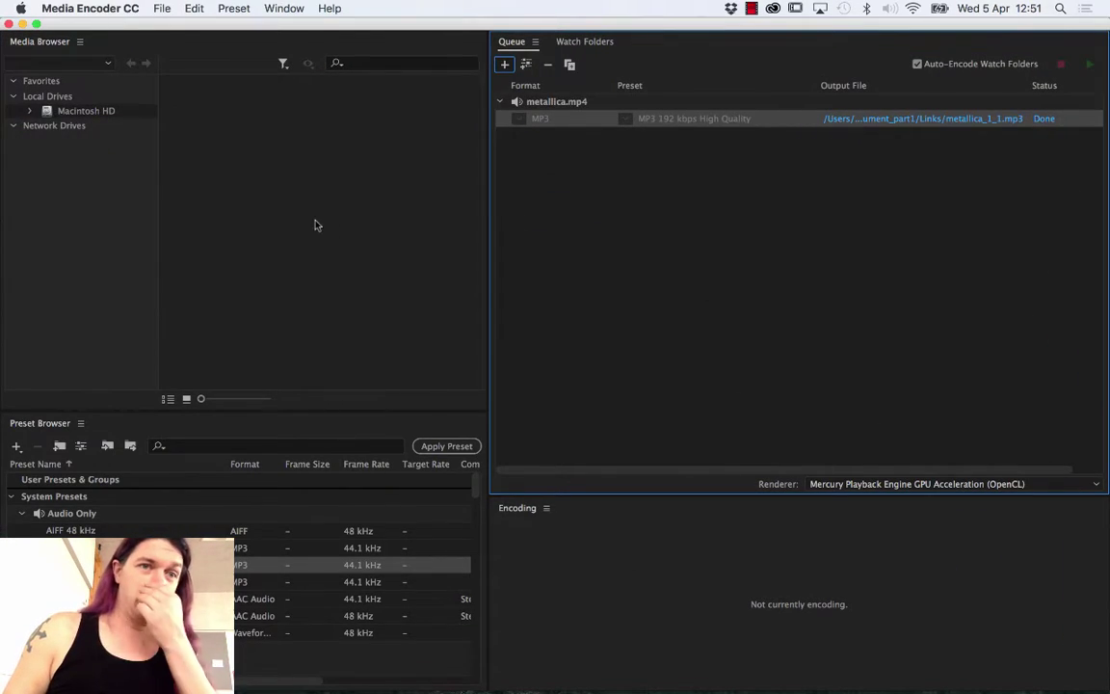
left_click(90, 8)
left_click(111, 52)
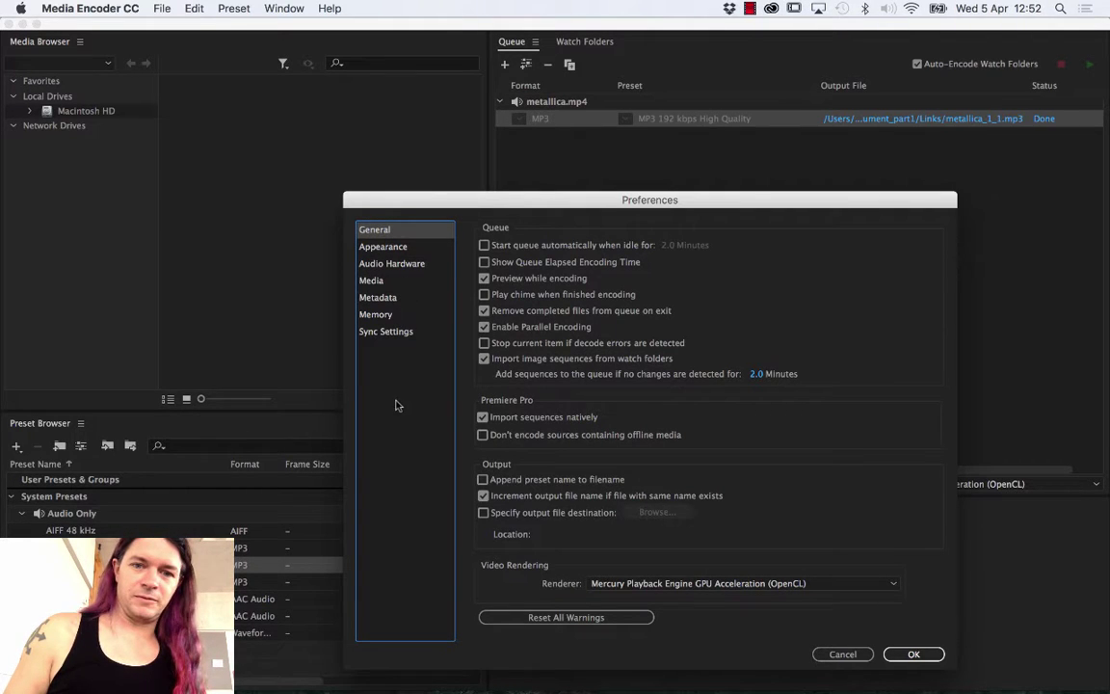
left_click(383, 247)
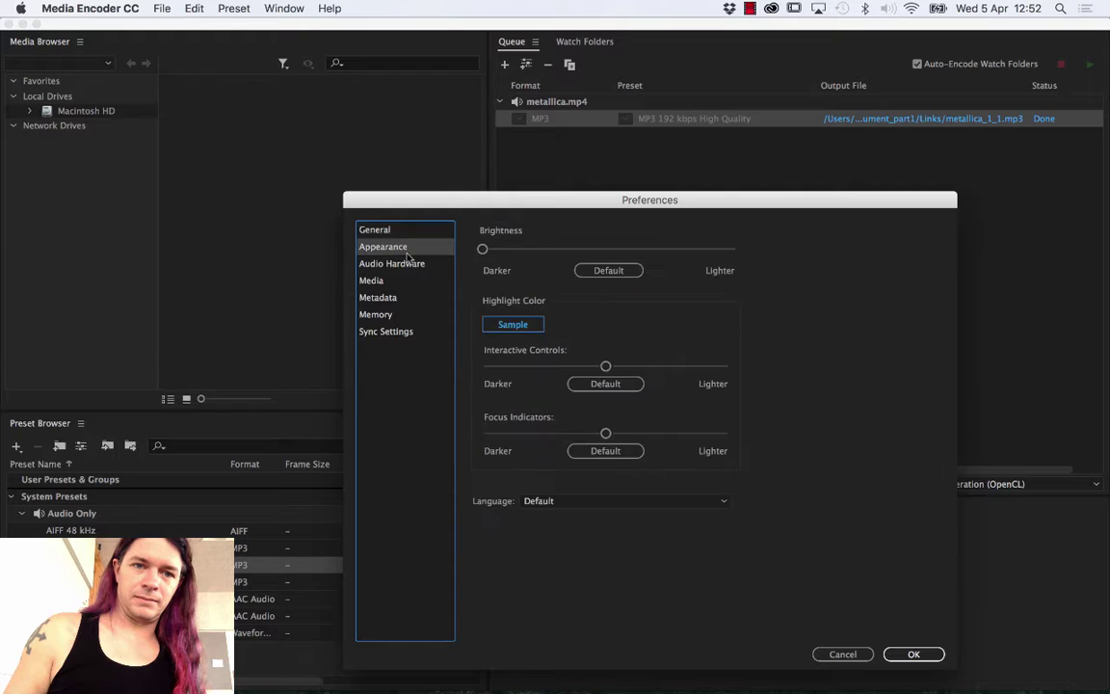
left_click(391, 263)
left_click(402, 278)
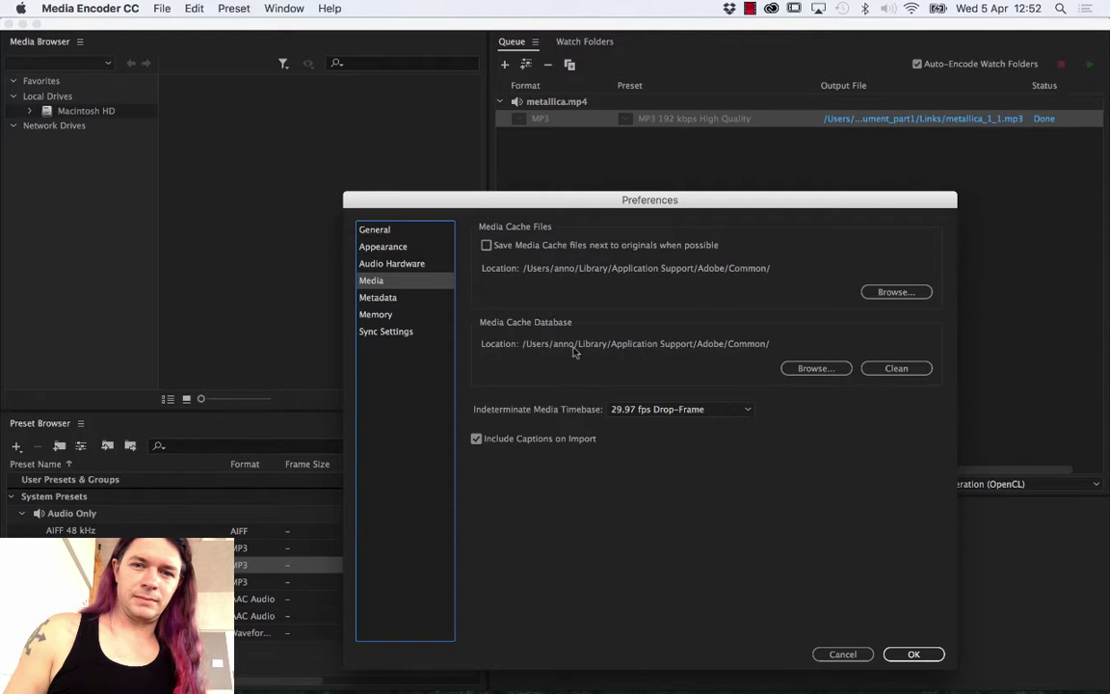
left_click(424, 297)
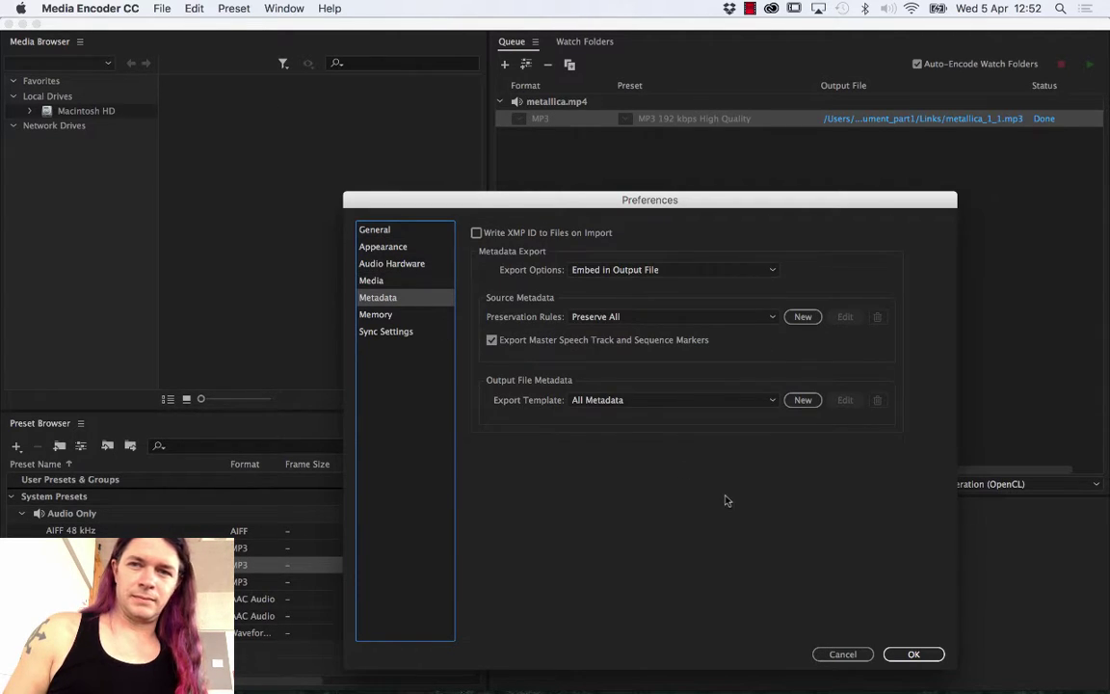
left_click(843, 654)
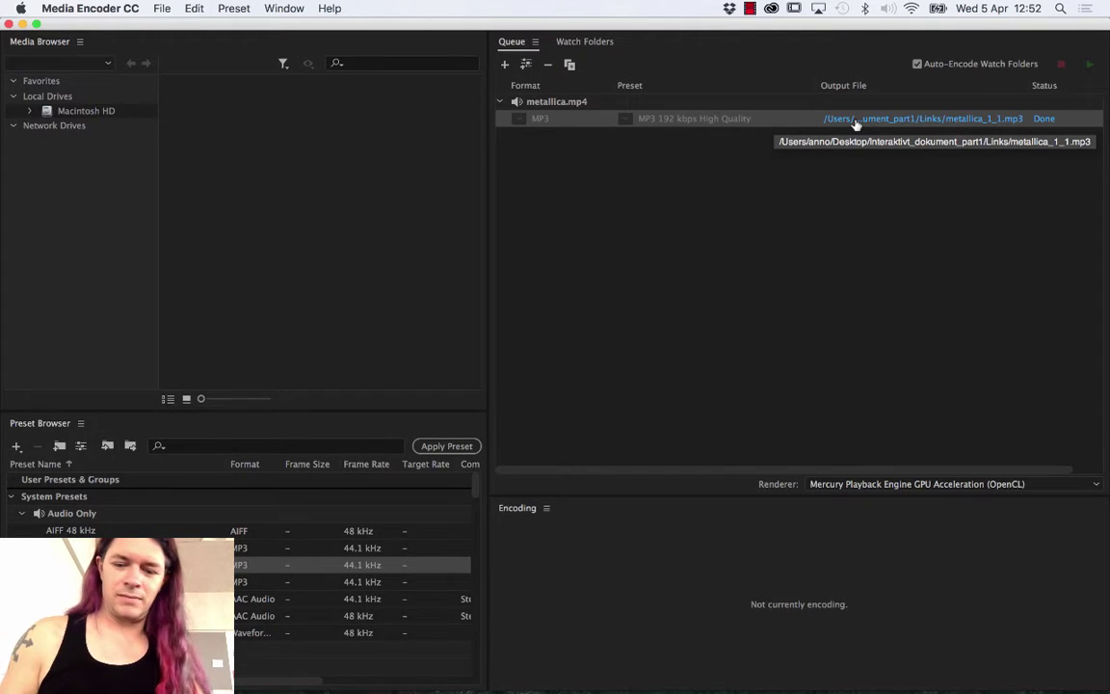
key("super+h")
key("F11")
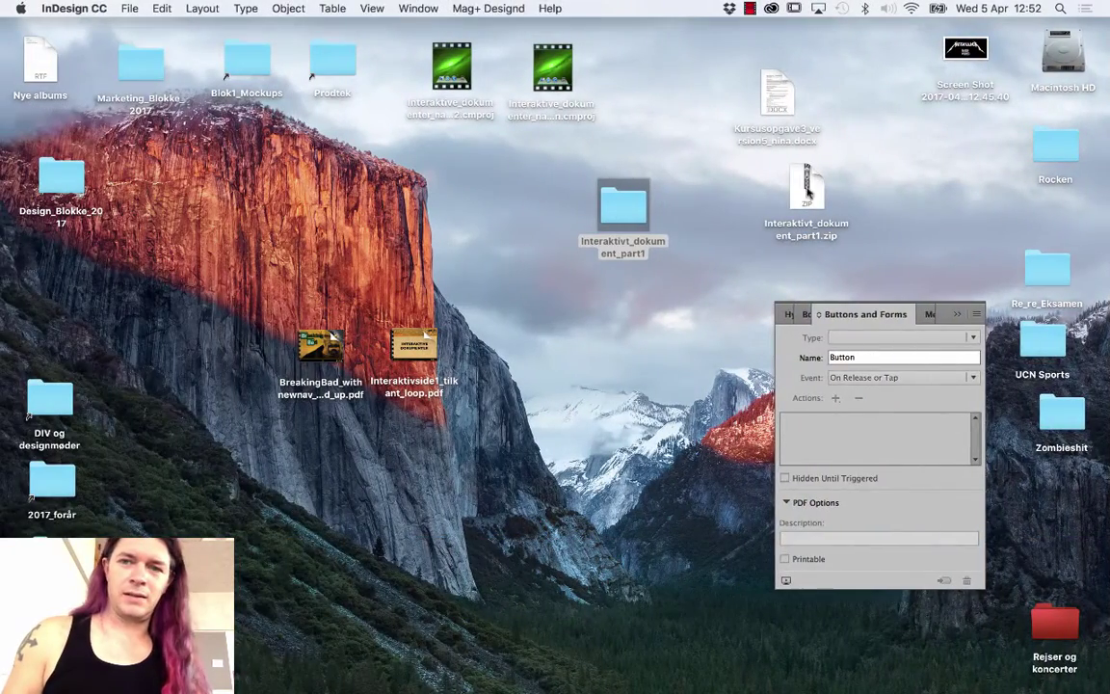
key("super+h")
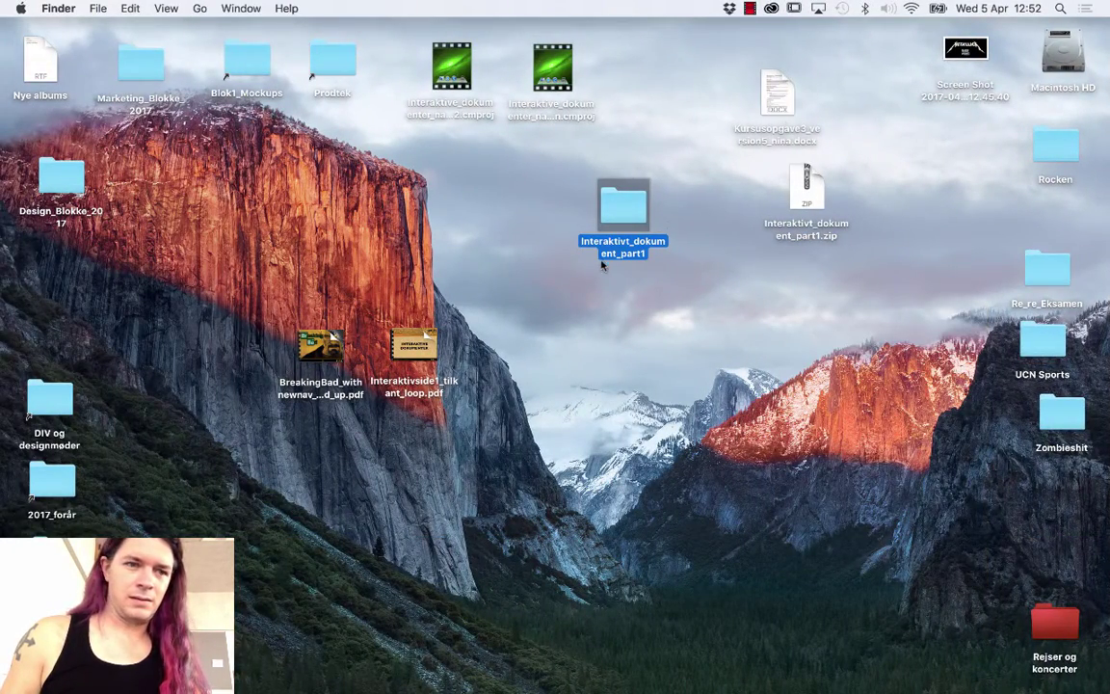
key("super+Tab")
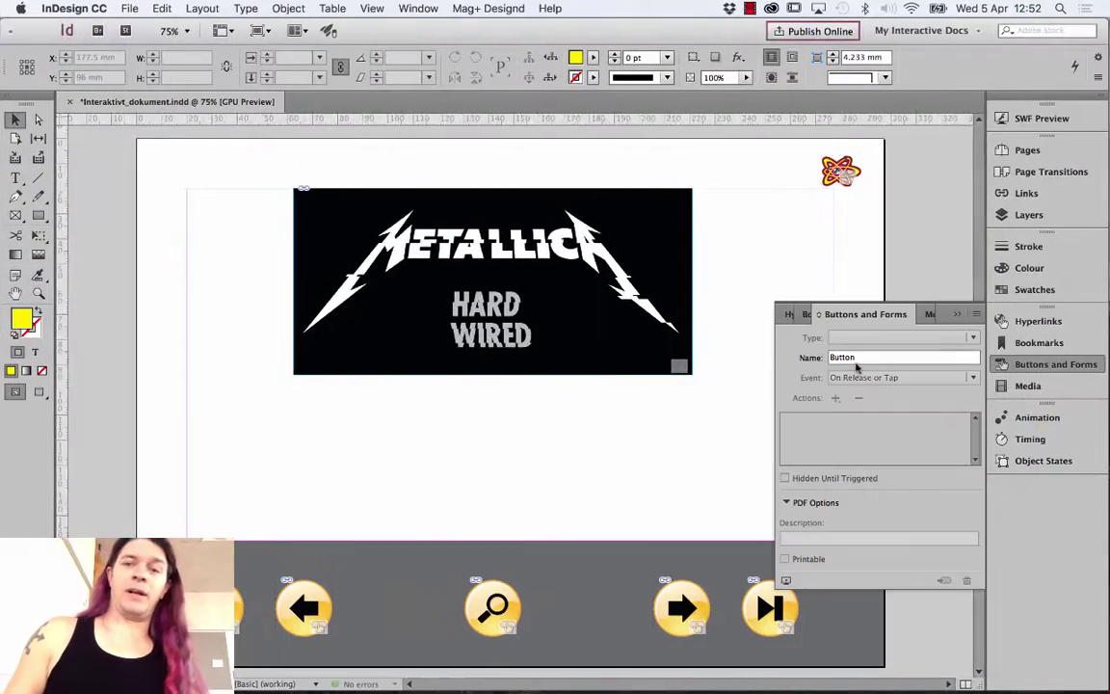
Switch to Media Encoder, reset the status of the MP3 output and set its destination to the Desktop as metallica_1_1.mp3
left_click(570, 672)
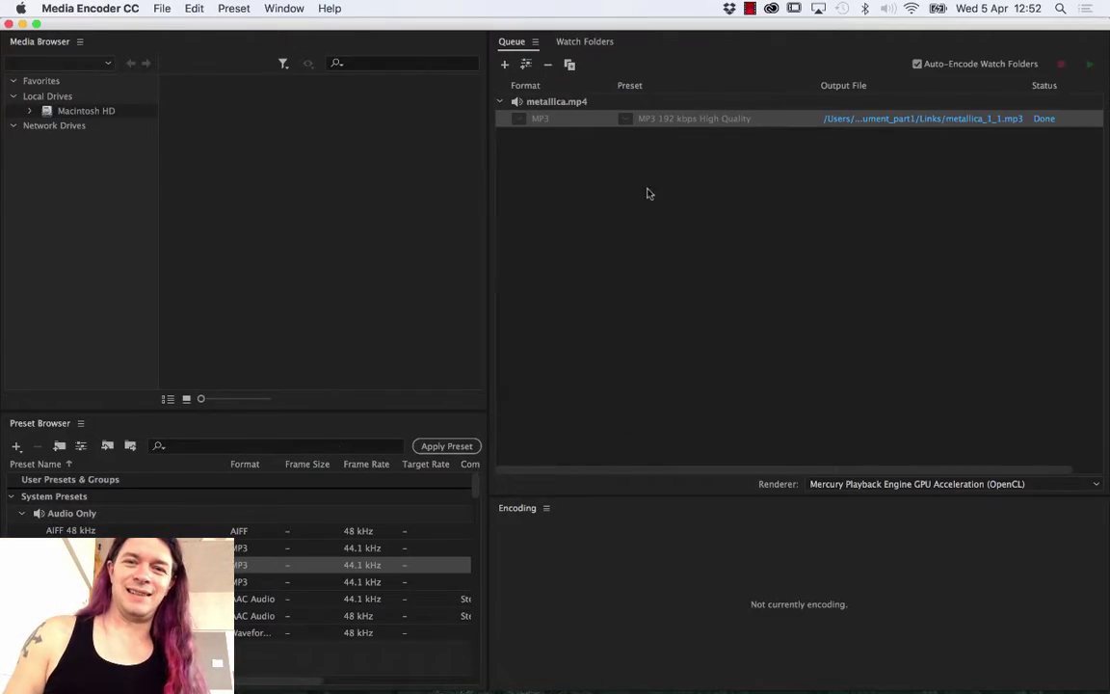
right_click(594, 124)
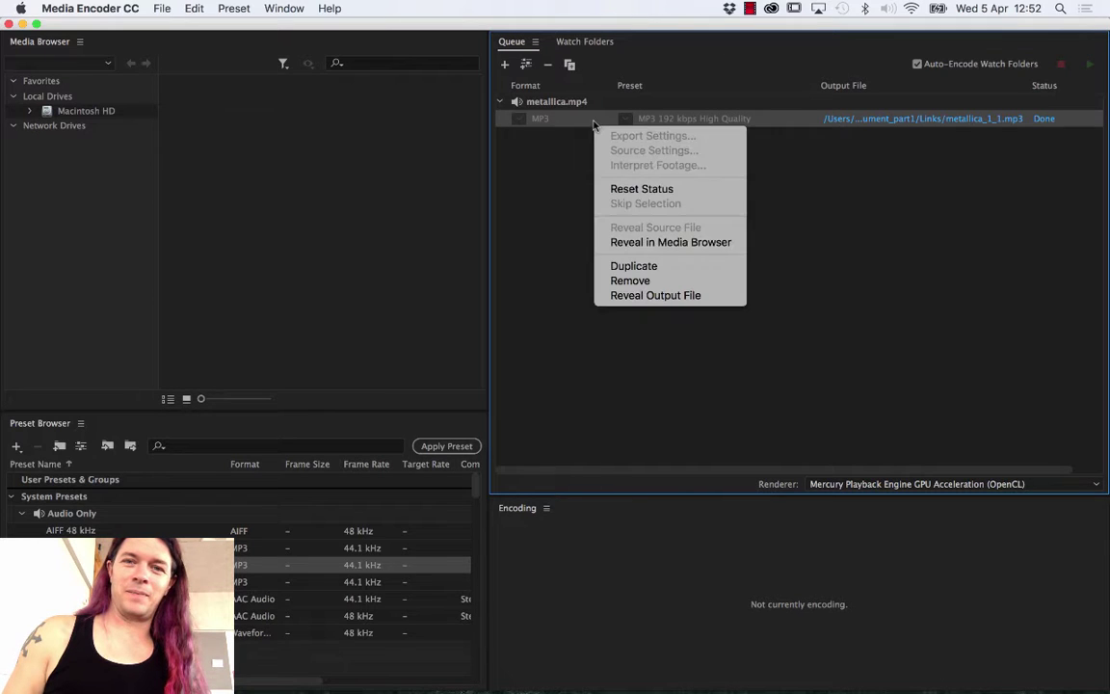
left_click(640, 189)
right_click(822, 117)
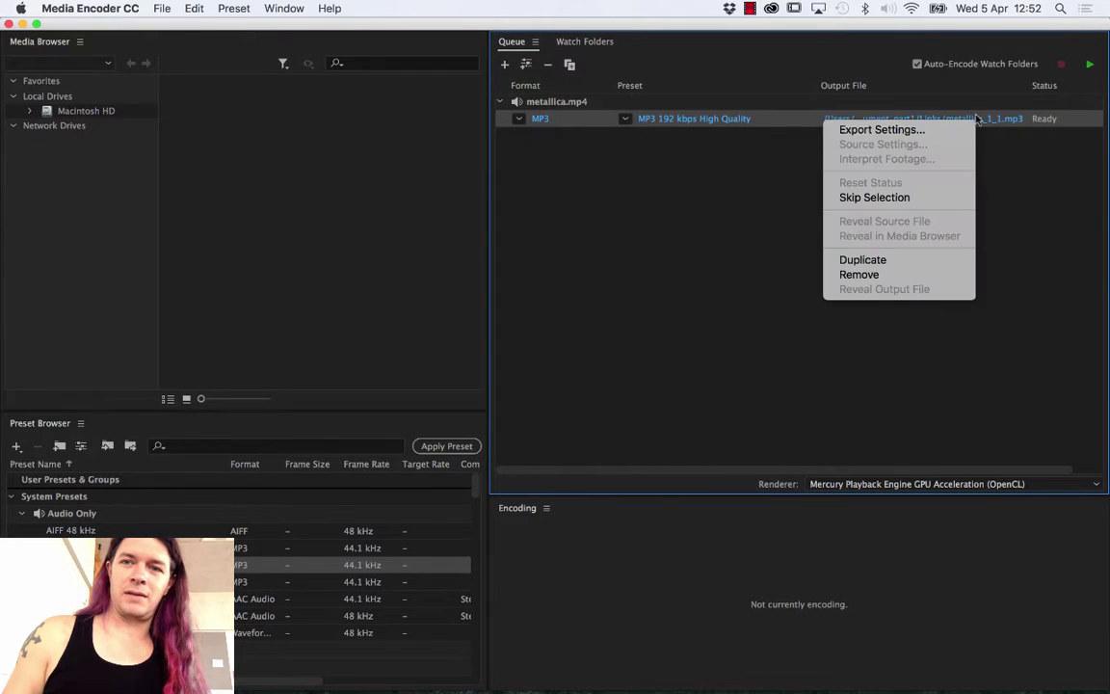
left_click(867, 119)
left_click(867, 119)
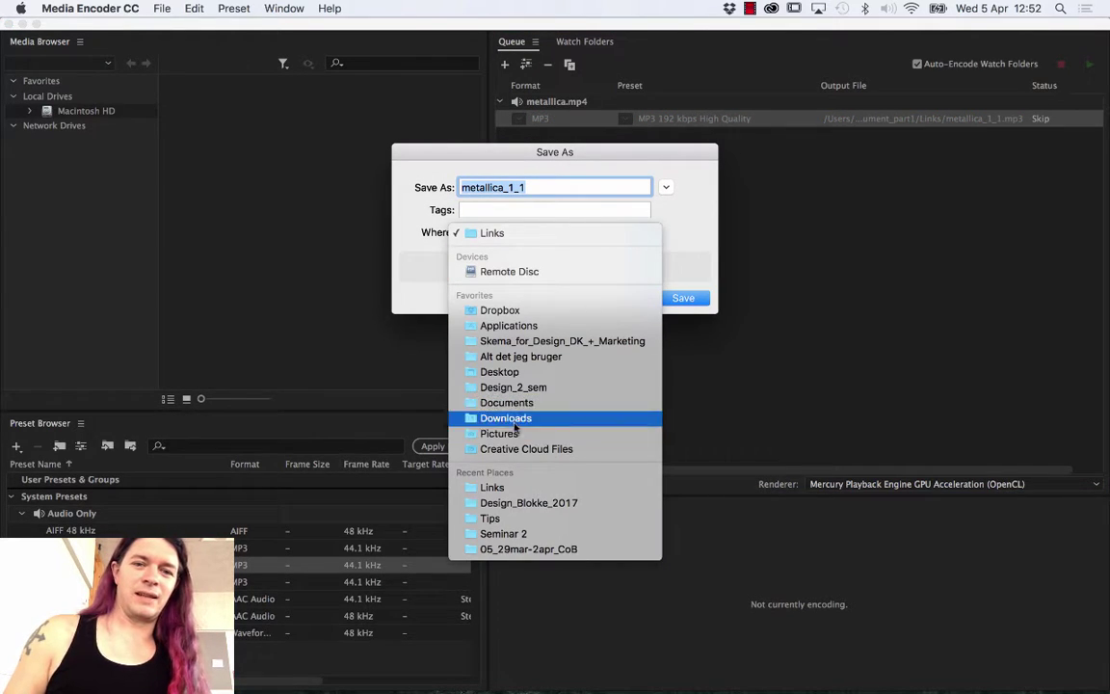
left_click(517, 373)
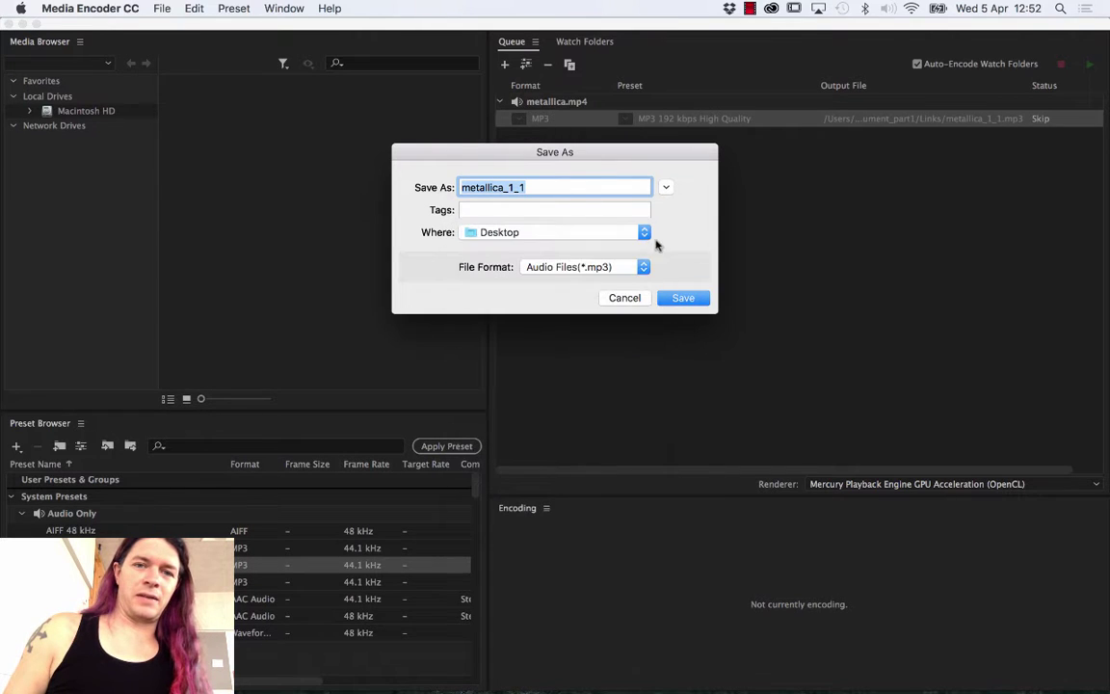
left_click(696, 298)
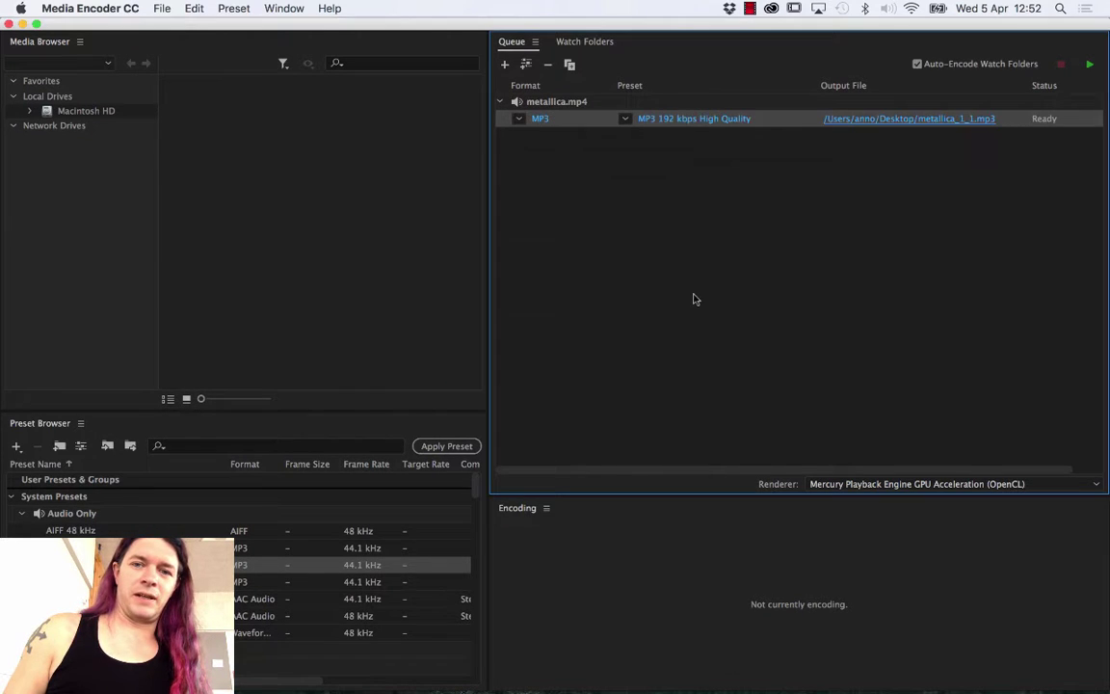
Encode the queued MP3 output and move the exported metallica_1_1.mp3 beside the PDF files on the desktop
left_click(1087, 64)
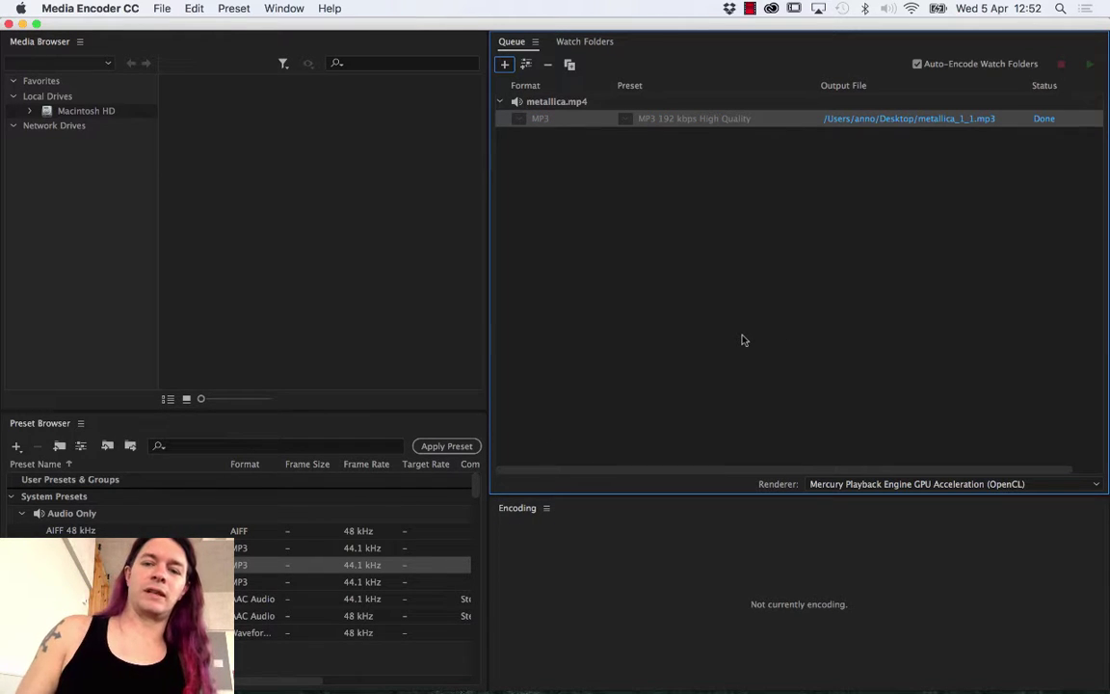
key("ctrl+Left")
key("ctrl+Left")
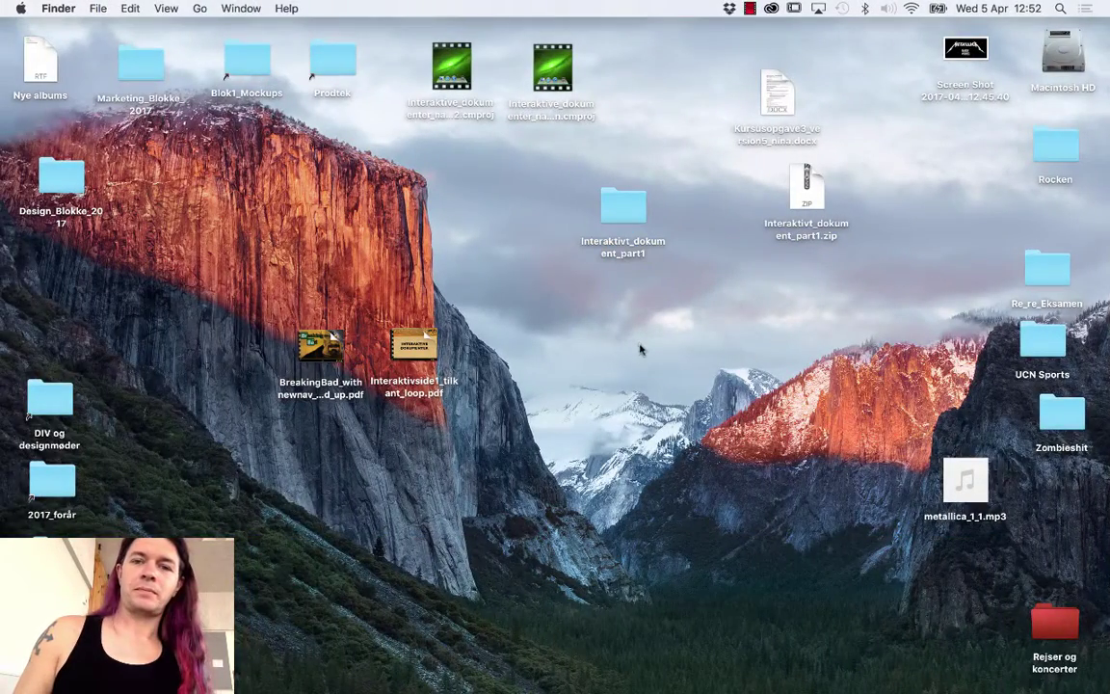
left_click_drag(965, 480, 487, 381)
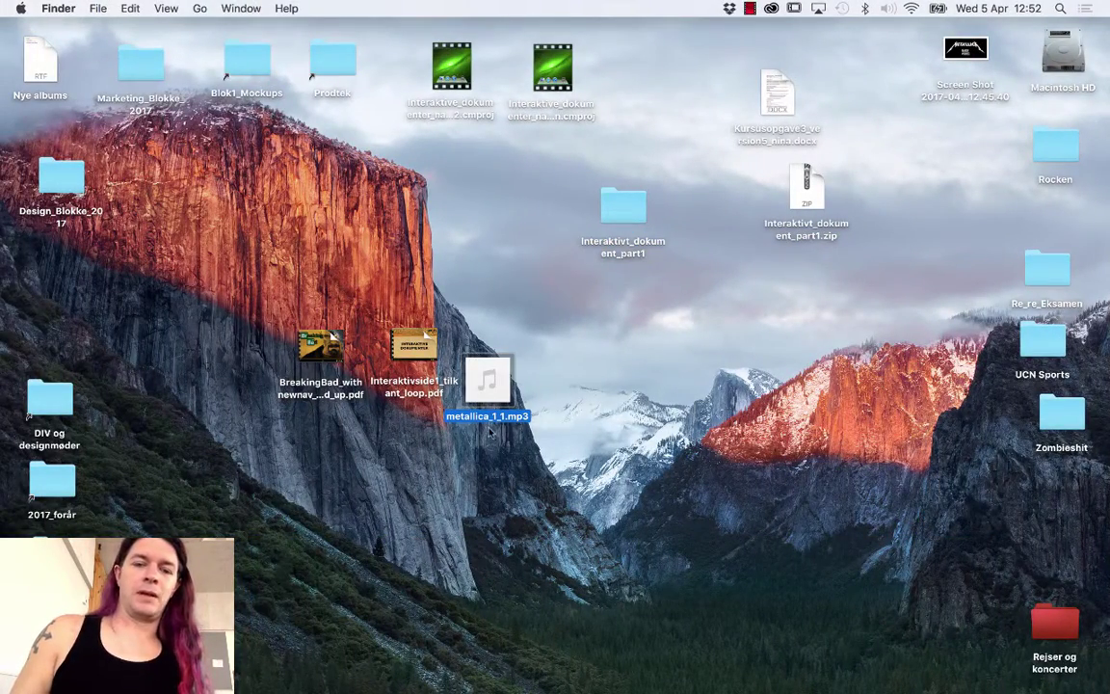
Switch to InDesign and place metallica_1_1.mp3 from the Desktop just below the lower-left corner of the Metallica image
mouse_move(251, 686)
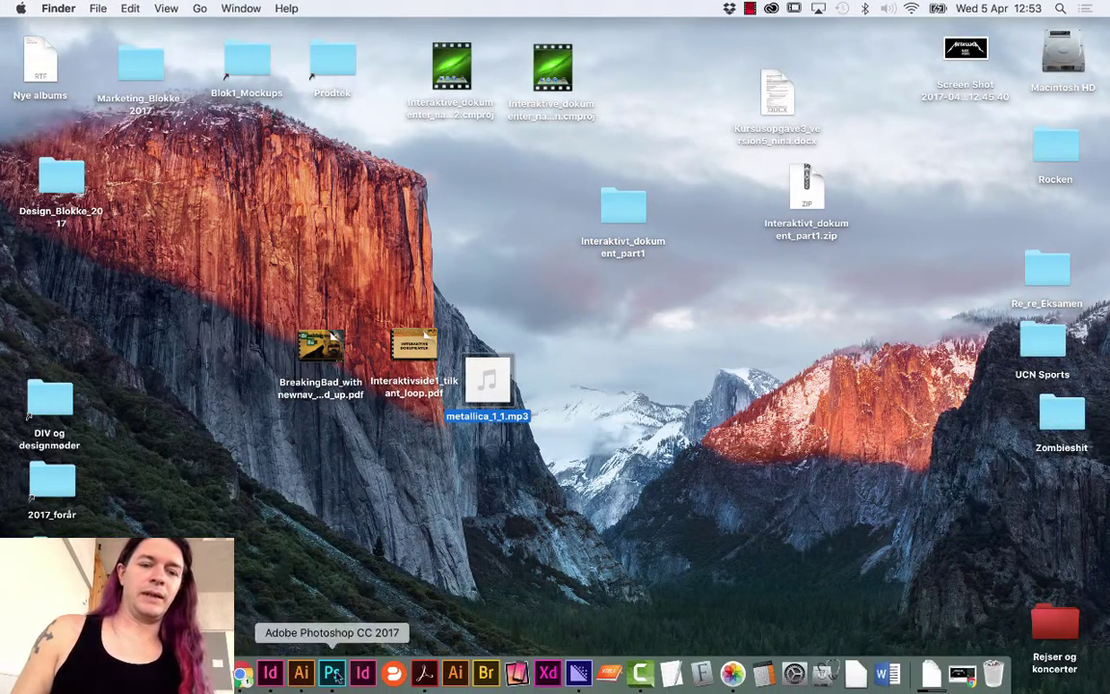
left_click(269, 674)
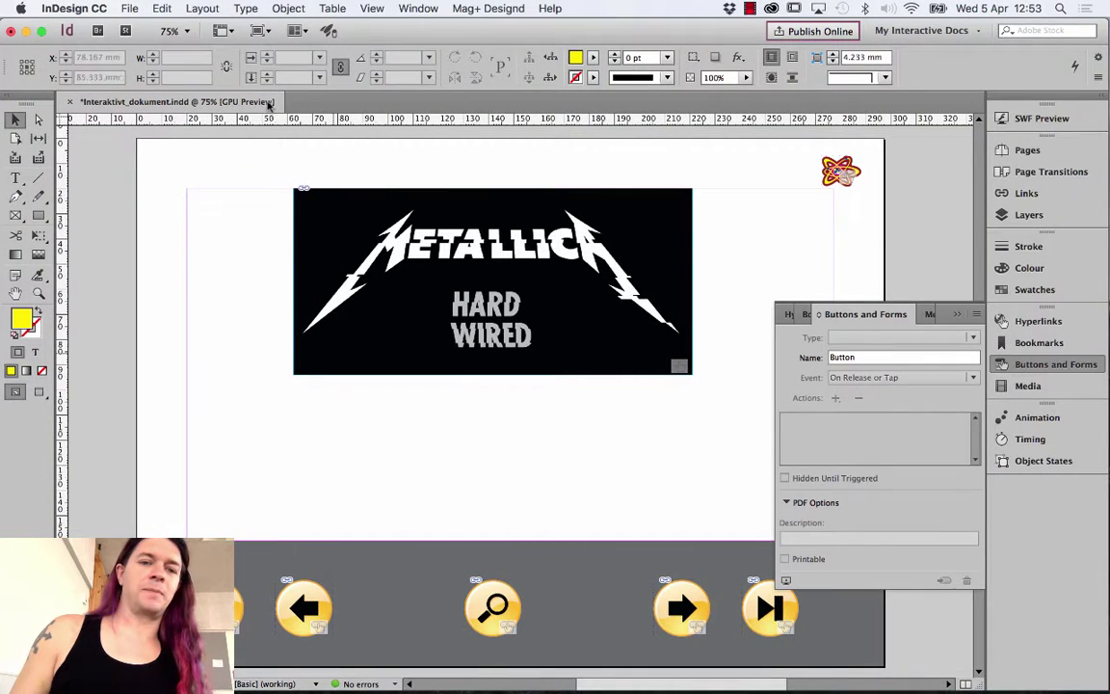
left_click(129, 8)
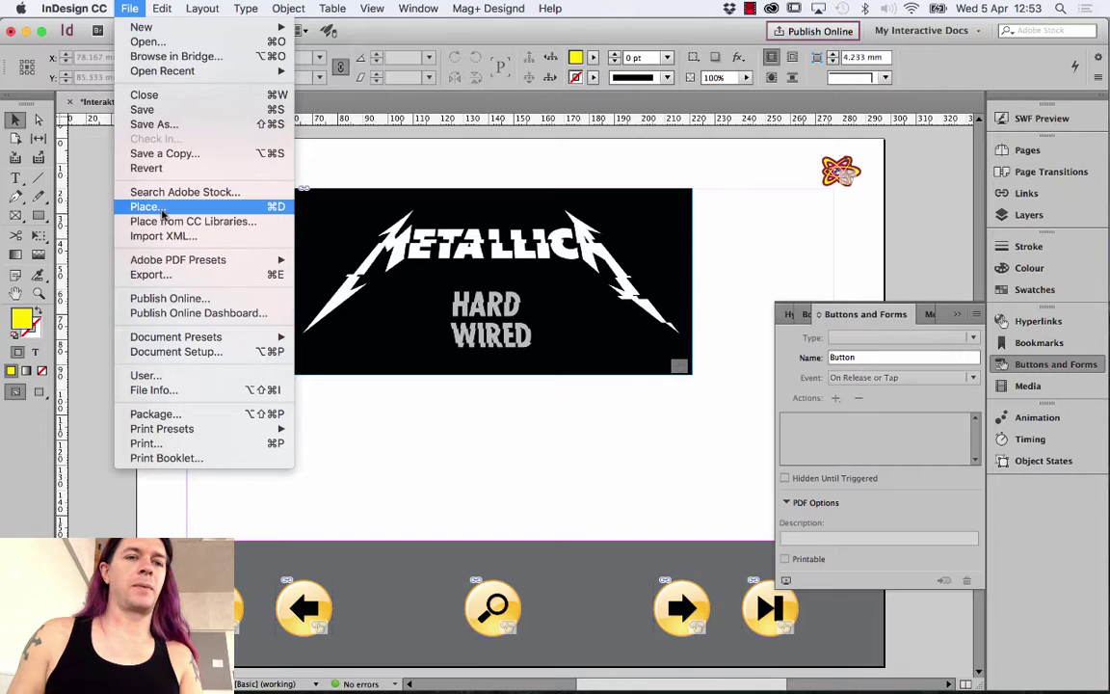
left_click(144, 206)
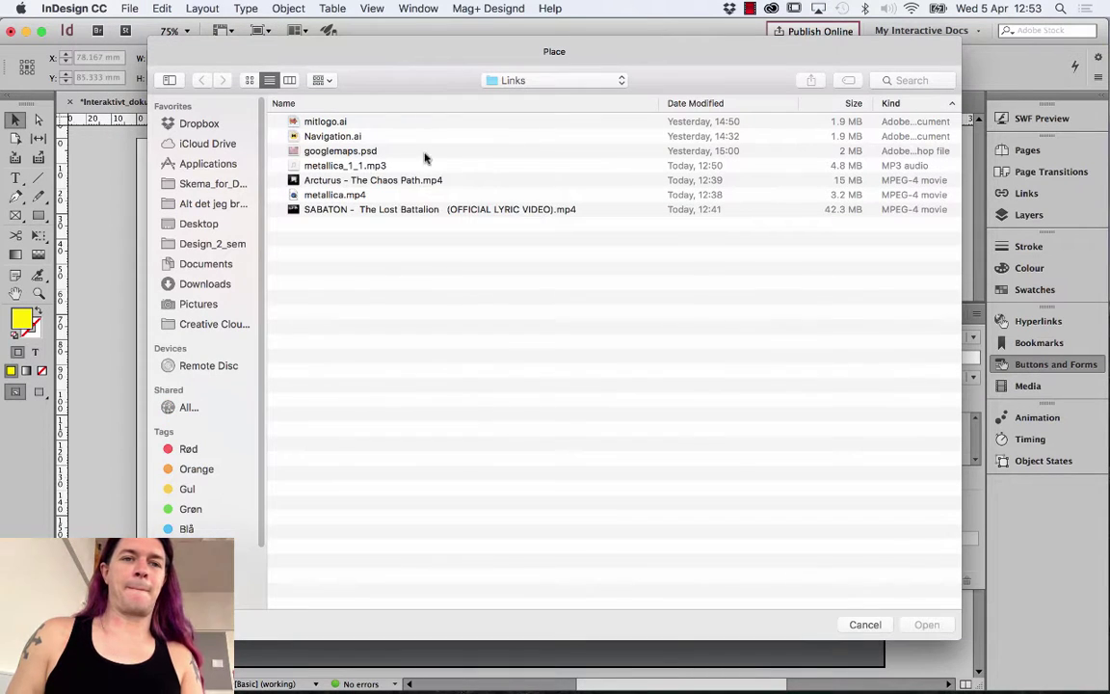
left_click(236, 224)
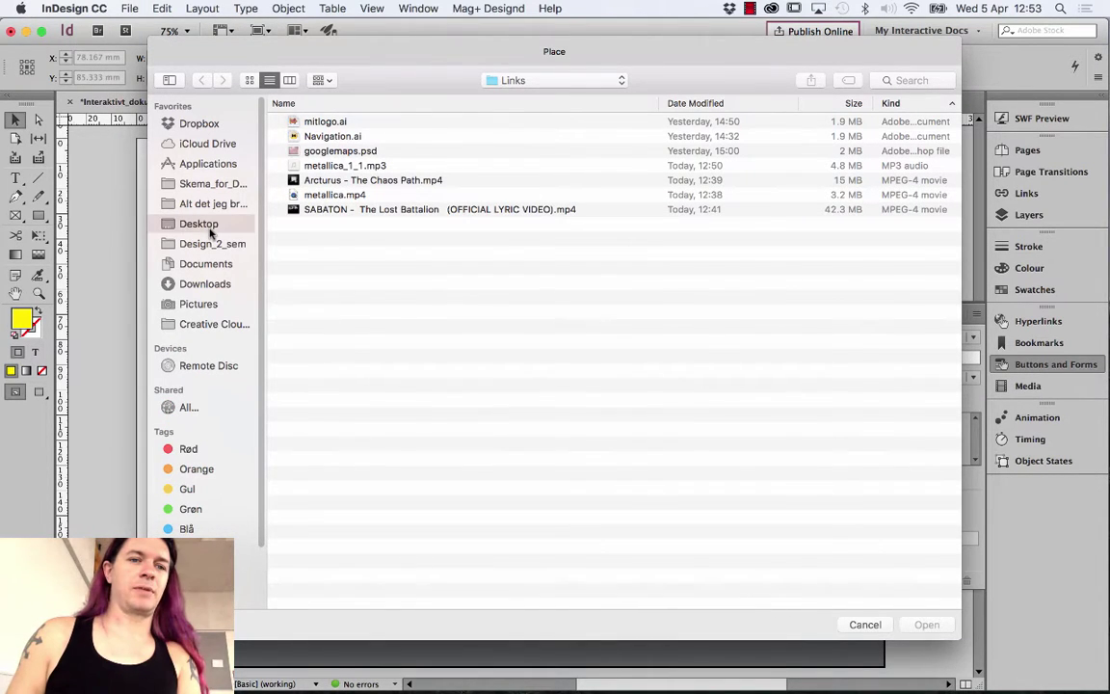
left_click(381, 400)
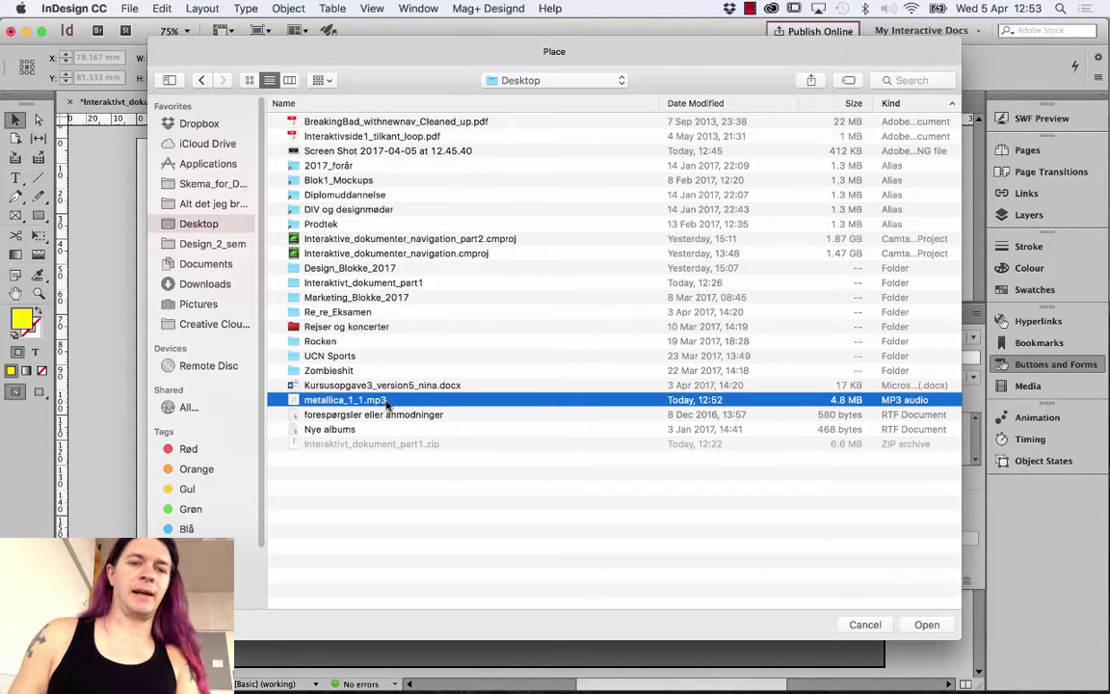
left_click(925, 624)
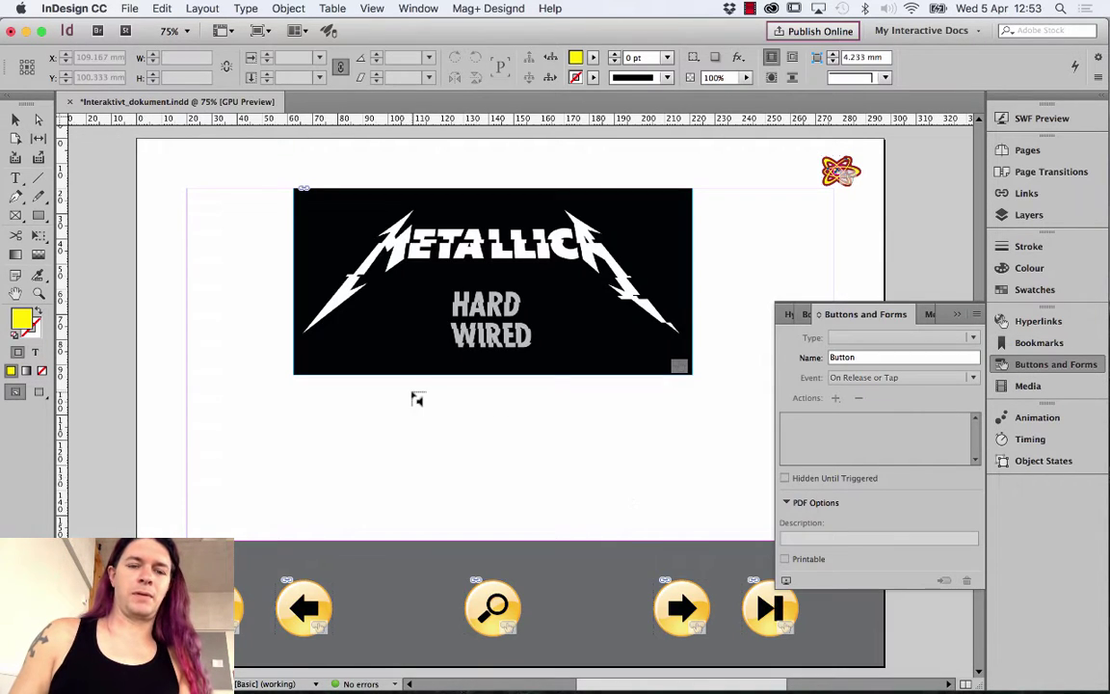
left_click(293, 403)
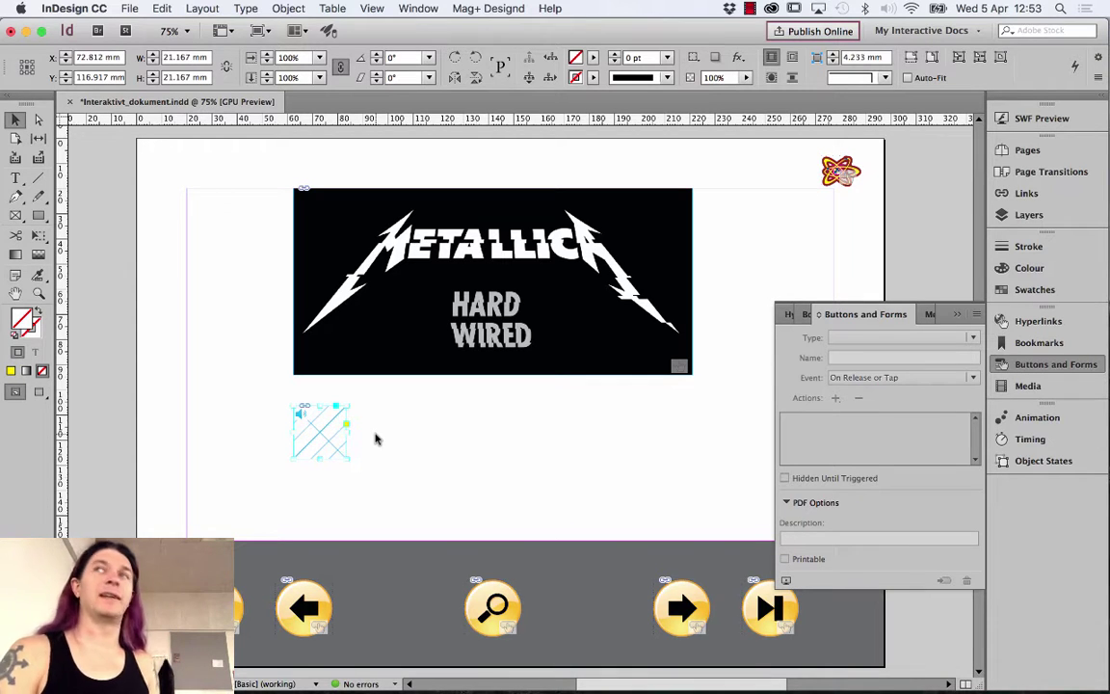
Examine the placed sound frame up close, then return to the 75% page view and deselect the frame
left_click(38, 293)
left_click_drag(279, 385, 501, 575)
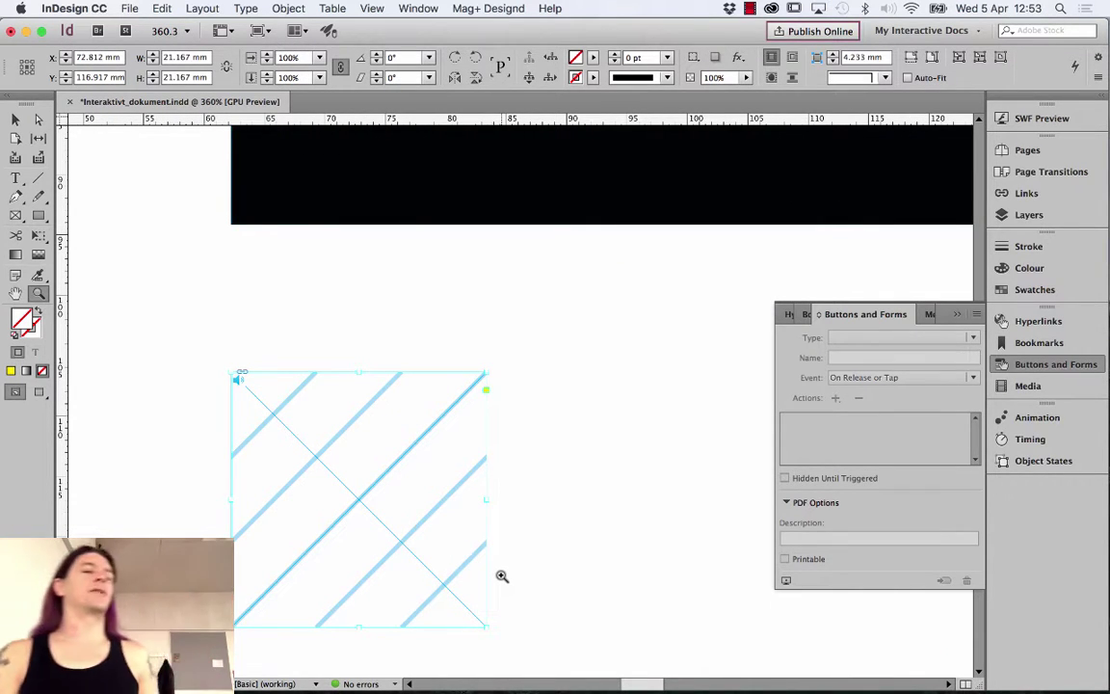
left_click(16, 119)
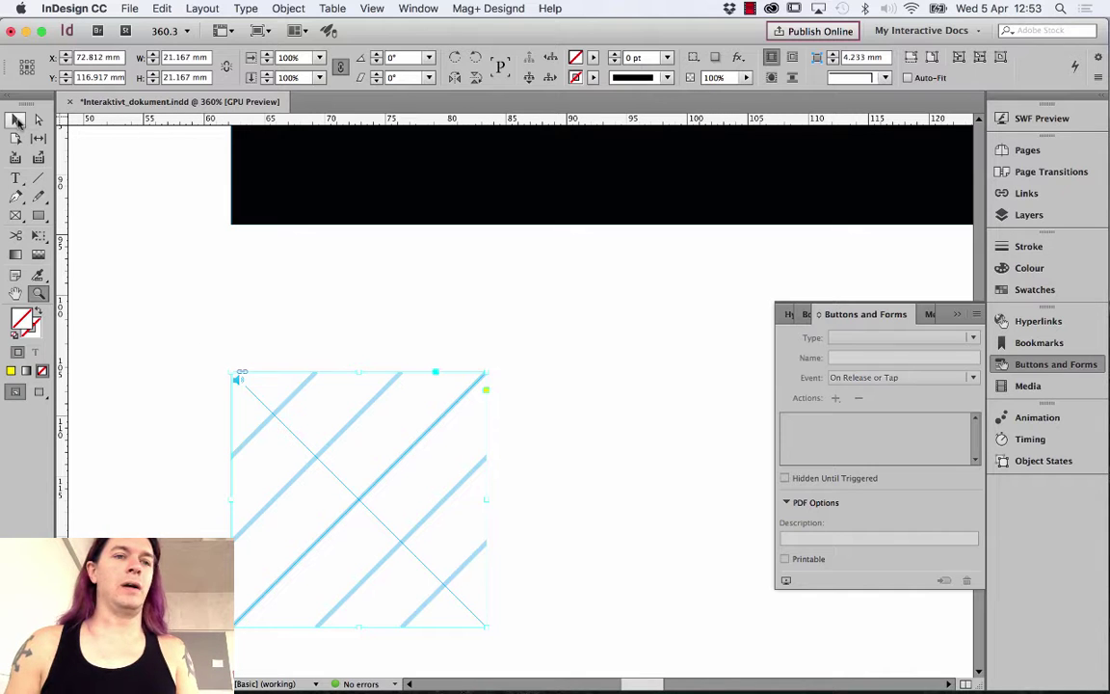
key("super+minus")
key("super+minus")
key("super+minus")
key("super+minus")
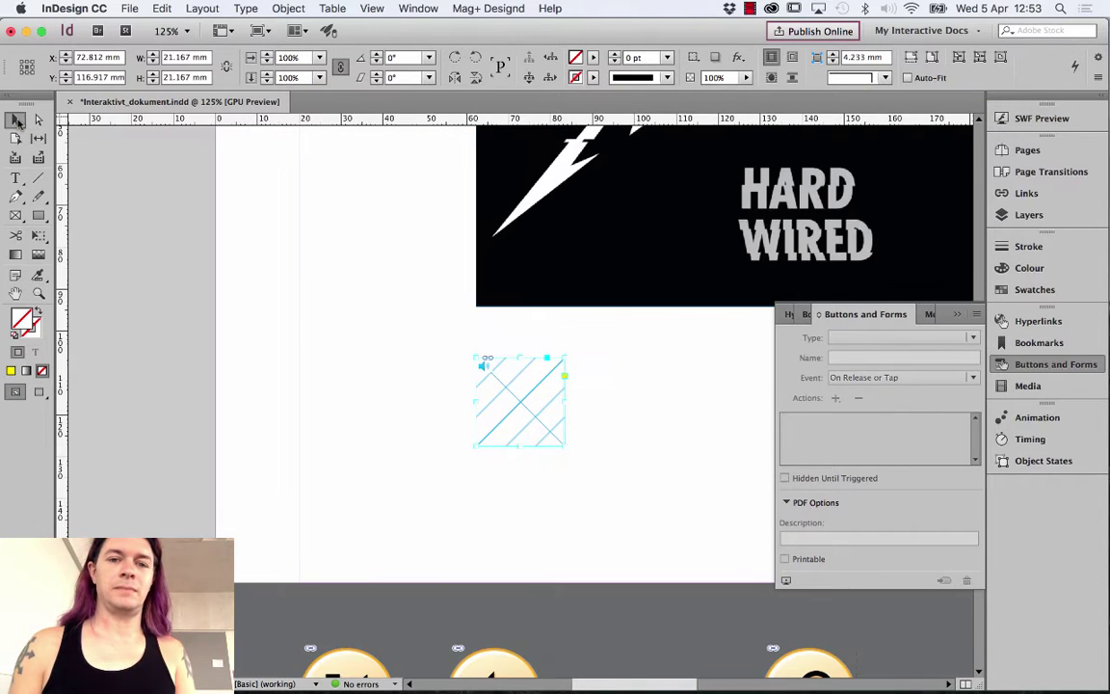
key("super+minus")
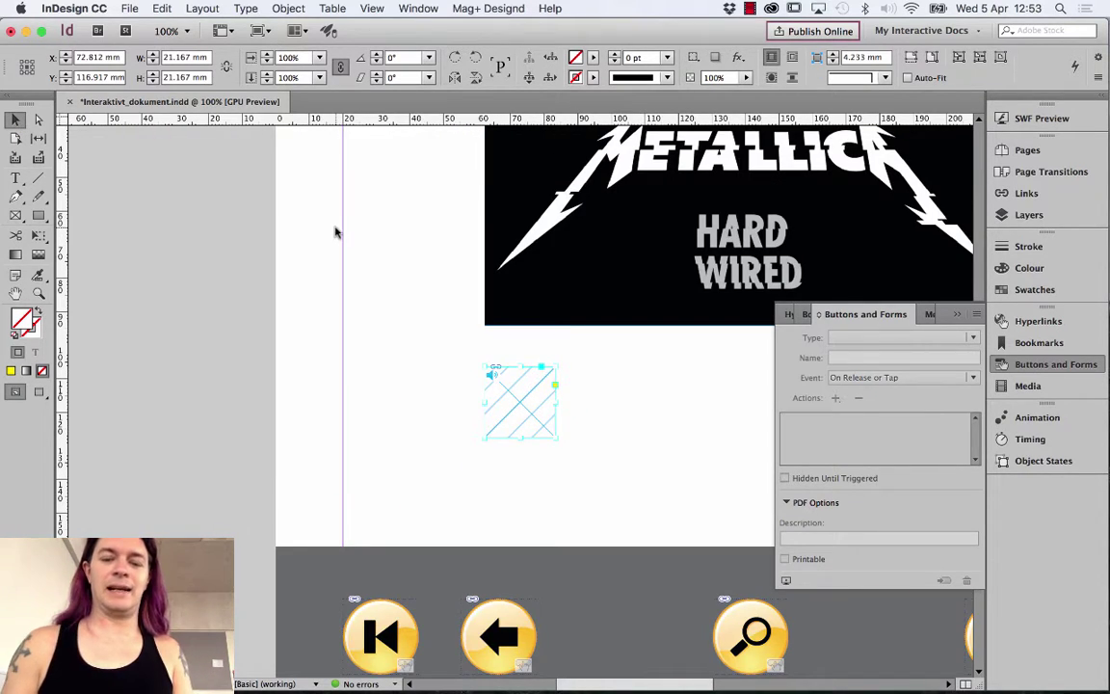
key("super+minus")
scroll(348, 233, "right", 5)
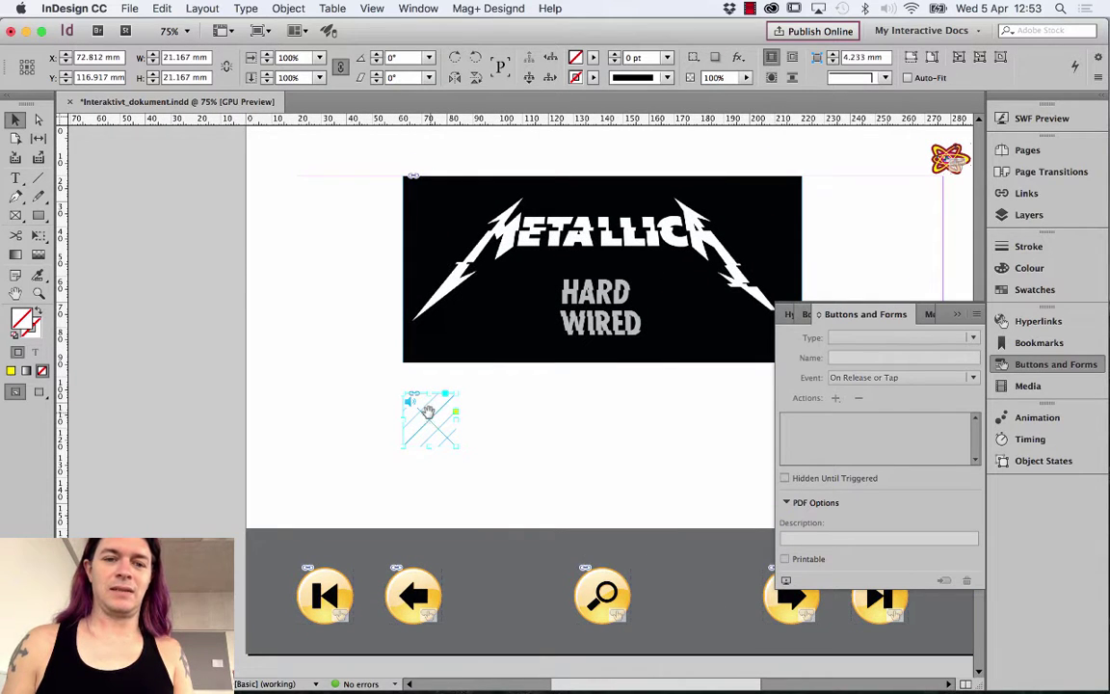
left_click(456, 424)
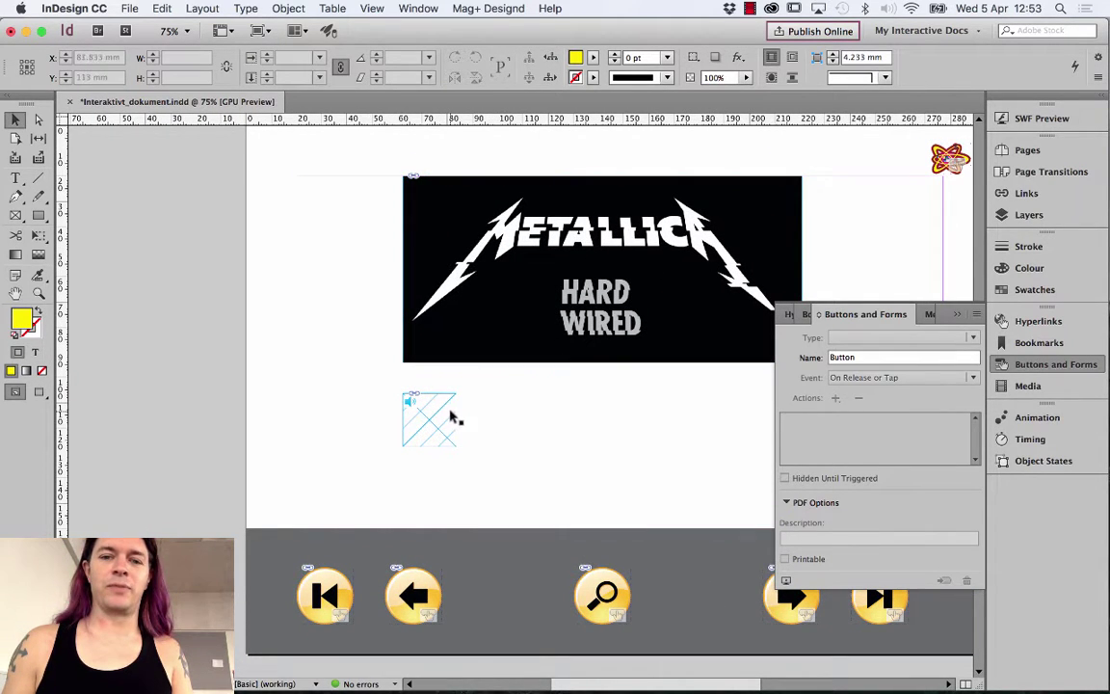
Preview the current spread in SWF Preview to check the page with the placed sound, then close the preview
left_click(1050, 117)
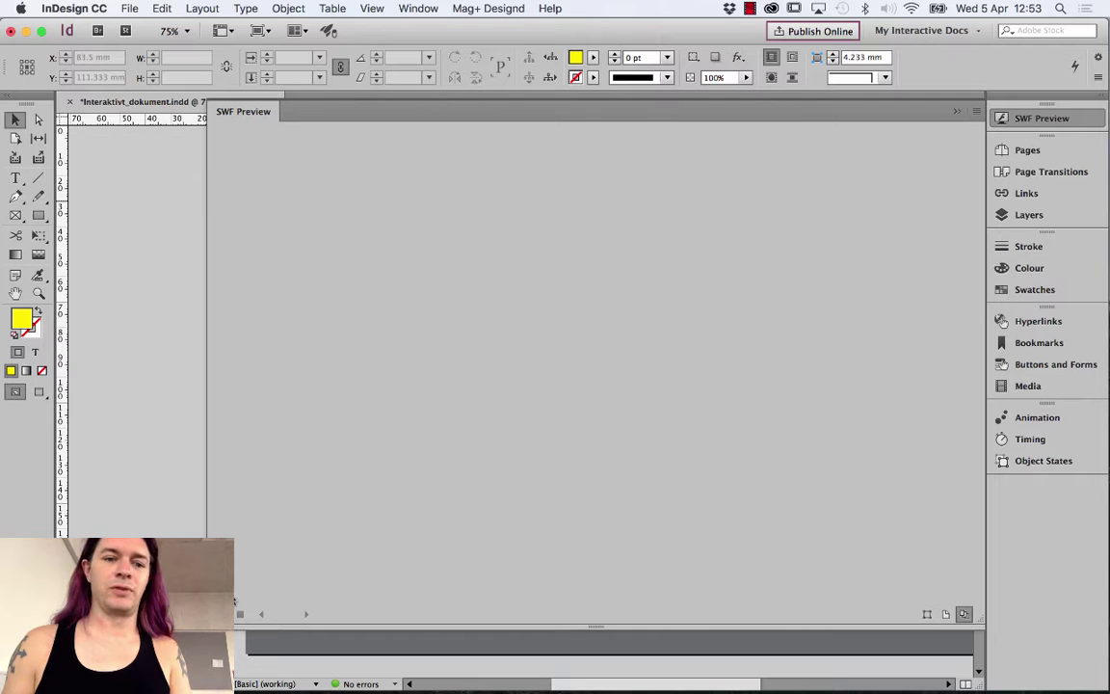
left_click(945, 614)
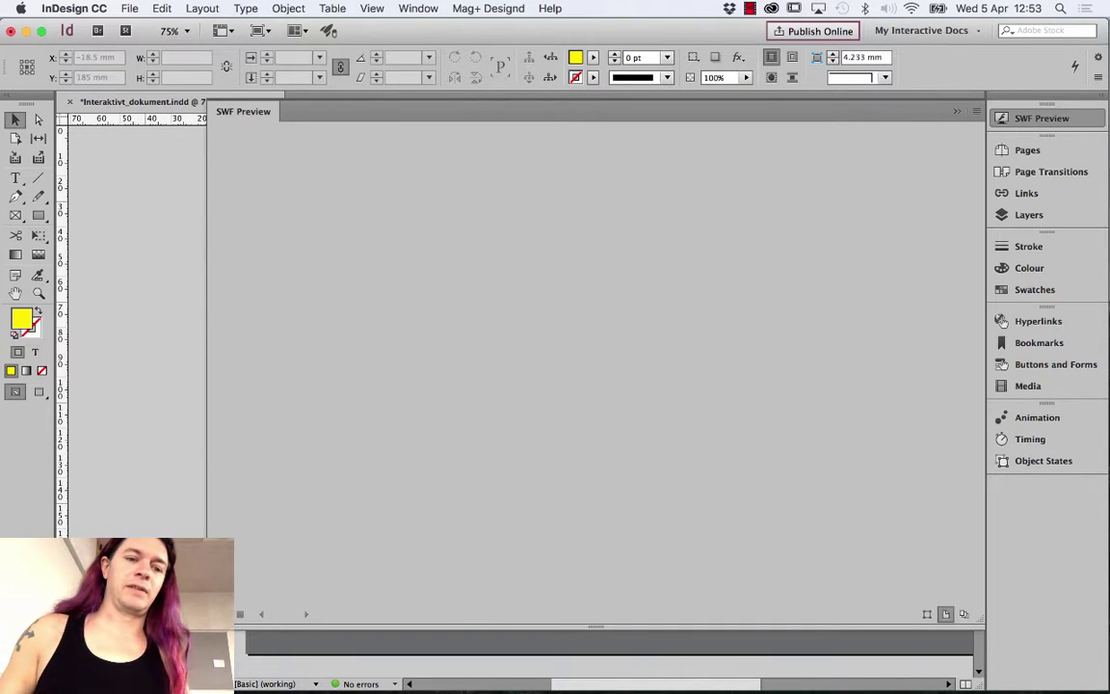
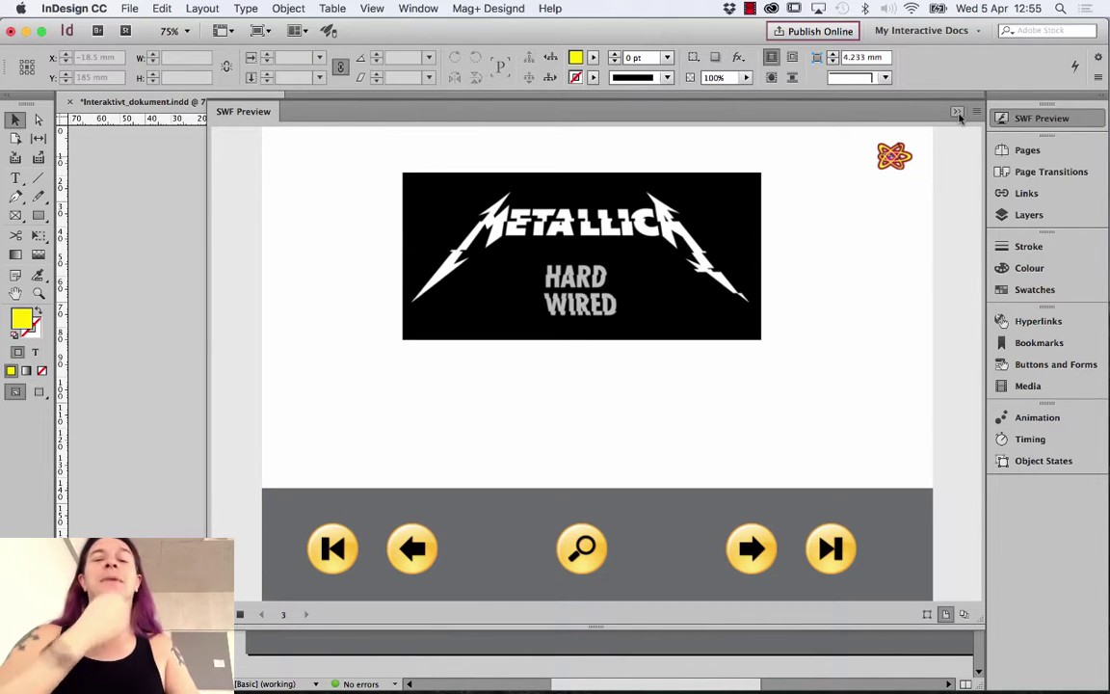
left_click(958, 114)
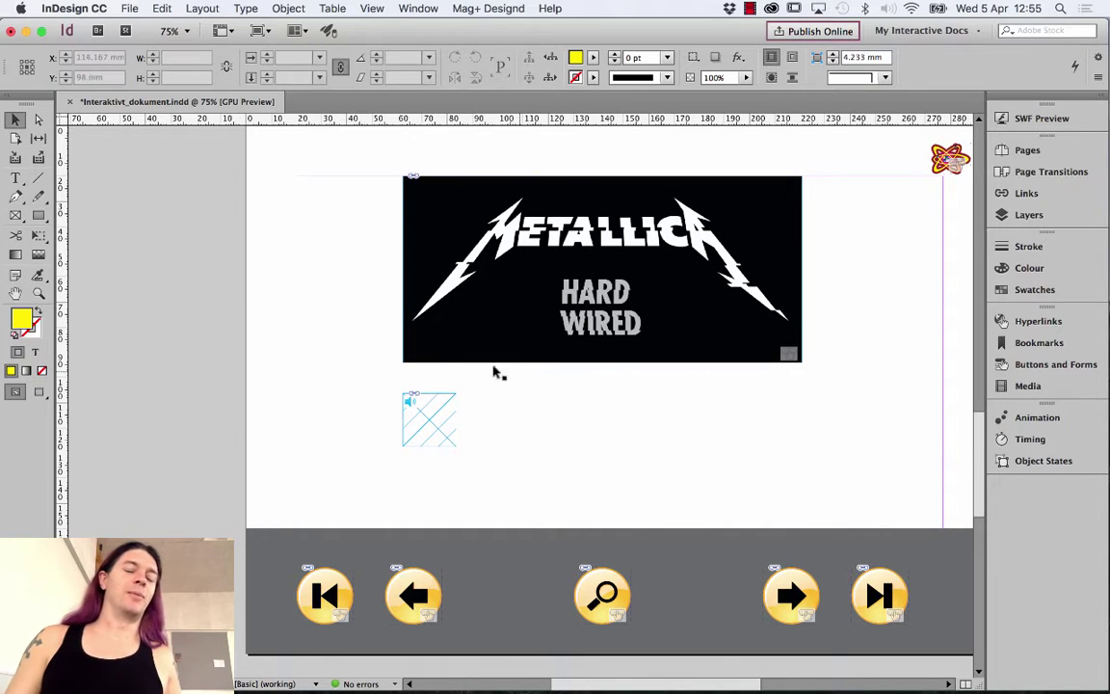
Move the sound frame to the page's upper-left corner, centred at X 10.583 mm and Y 10.583 mm
left_click(451, 441)
left_click_drag(451, 442, 214, 426)
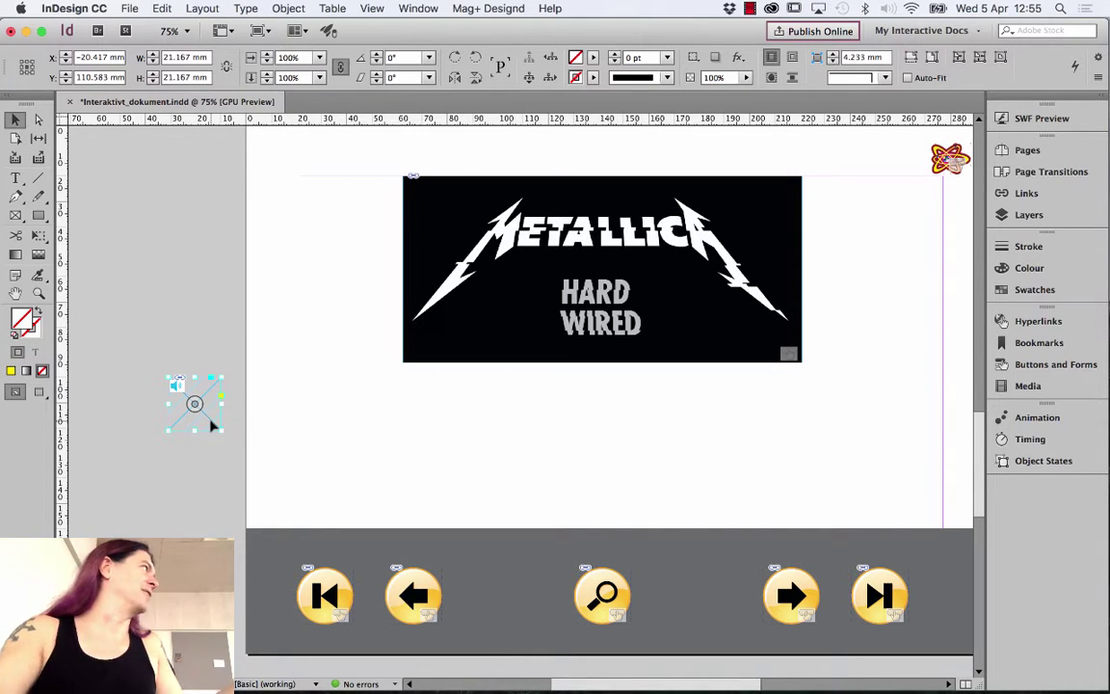
left_click_drag(212, 425, 274, 169)
scroll(342, 287, "up", 1)
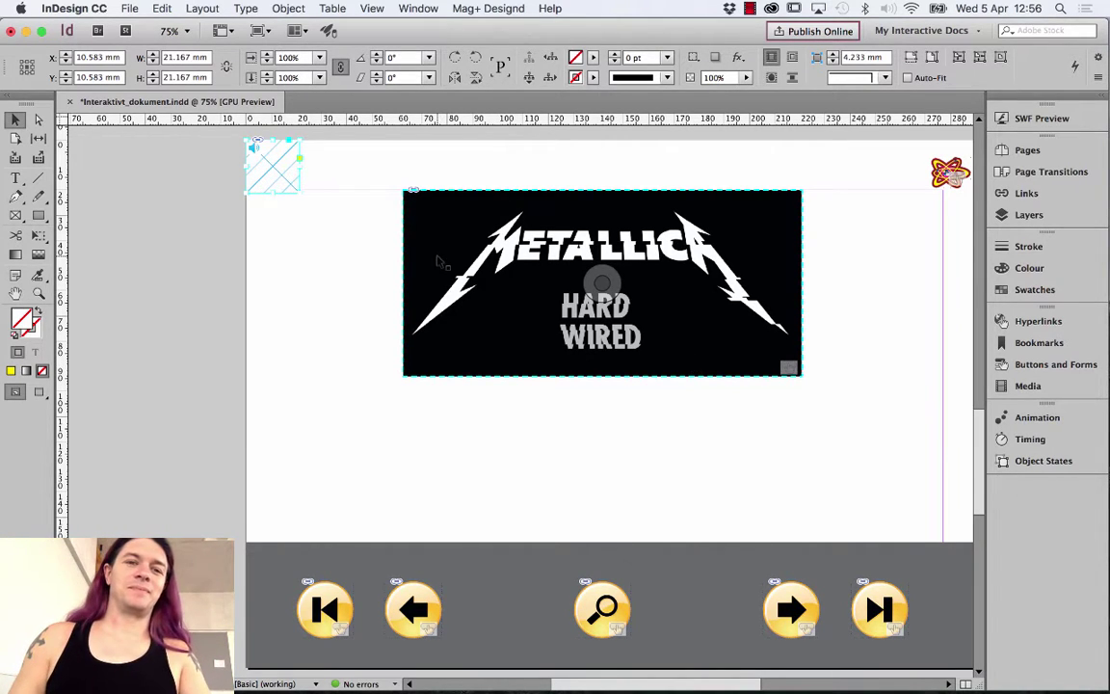
Move the sound clip below the Metallica image and draw a yellow rectangle about 25 by 17 mm beside it
left_click_drag(290, 171, 449, 412)
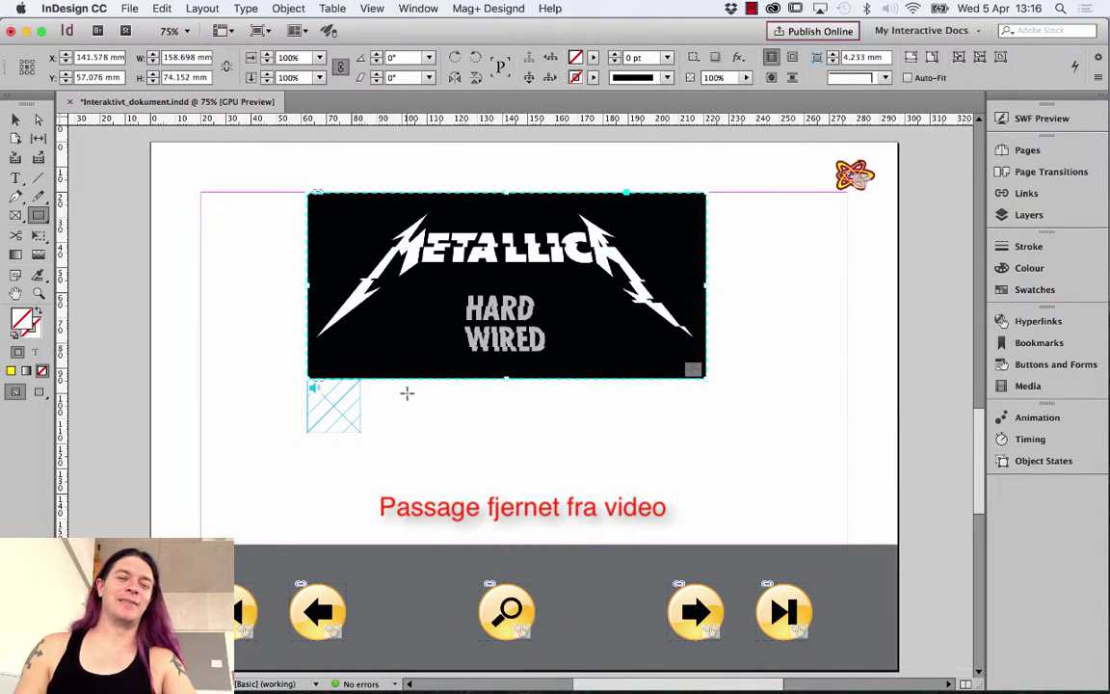
left_click_drag(407, 393, 470, 437)
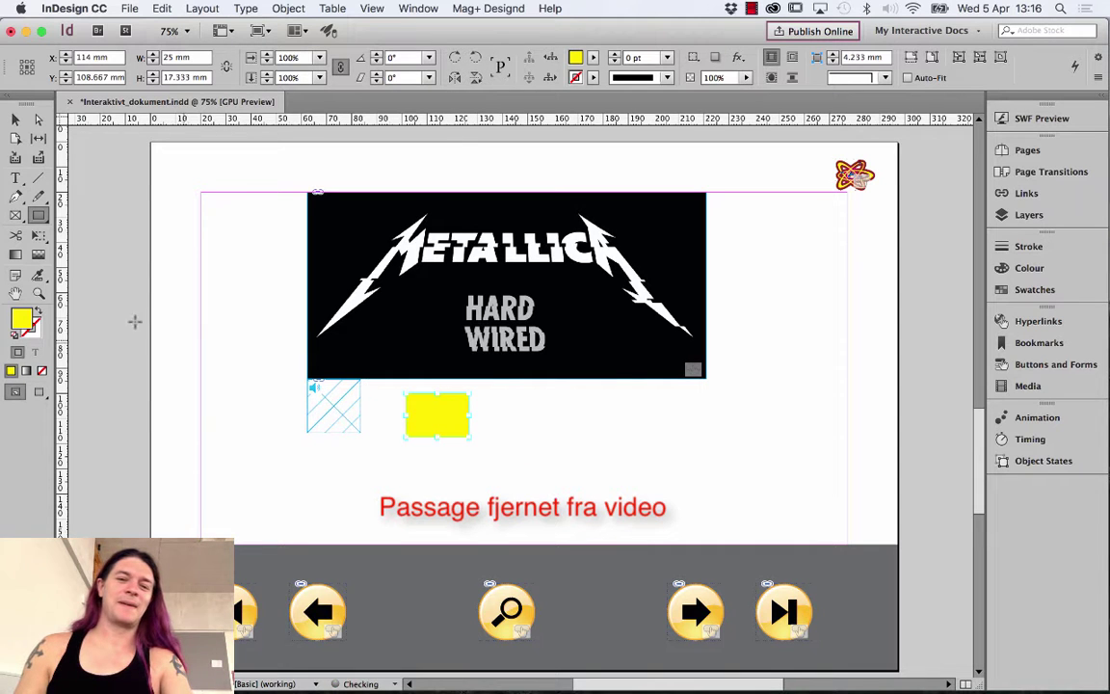
left_click(288, 8)
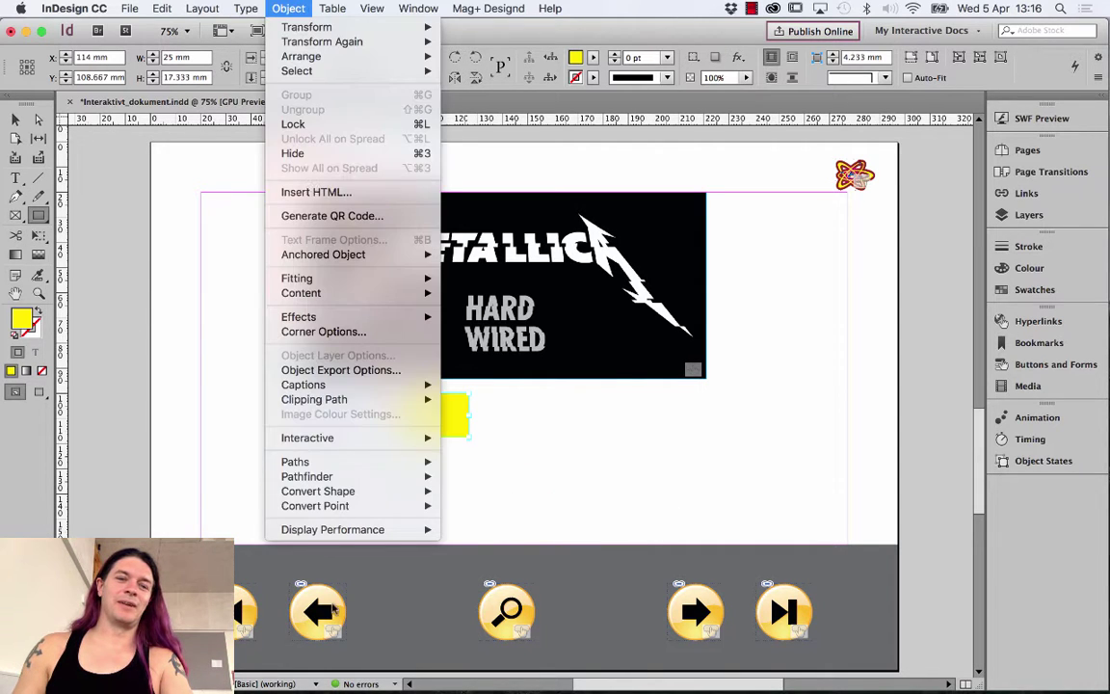
mouse_move(341, 464)
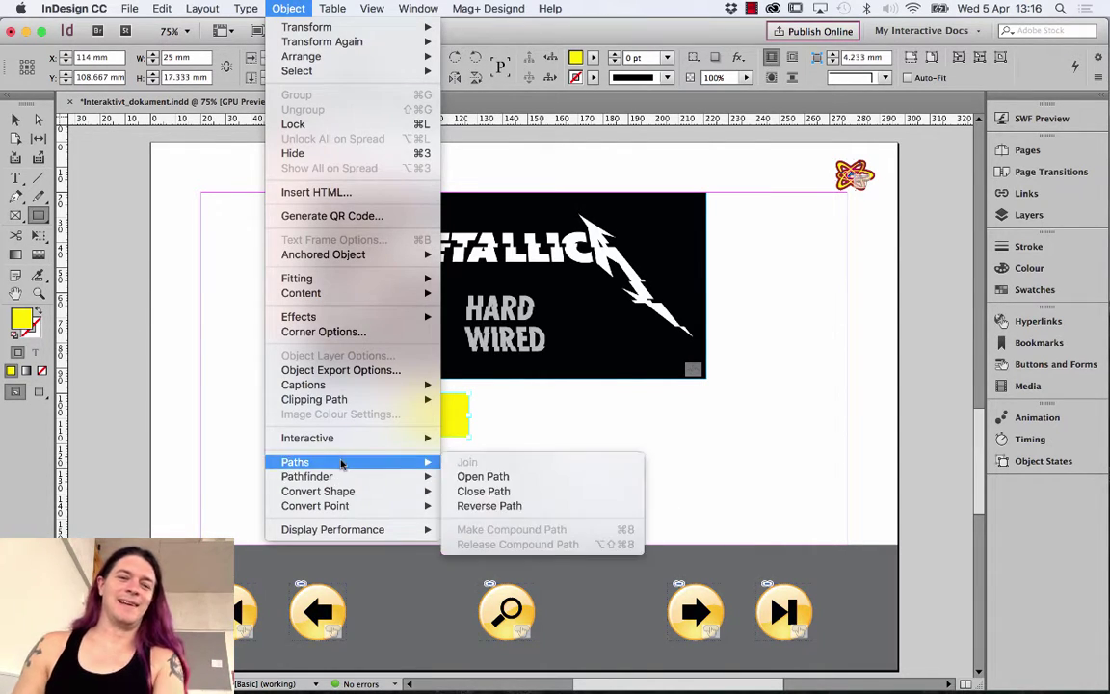
mouse_move(339, 490)
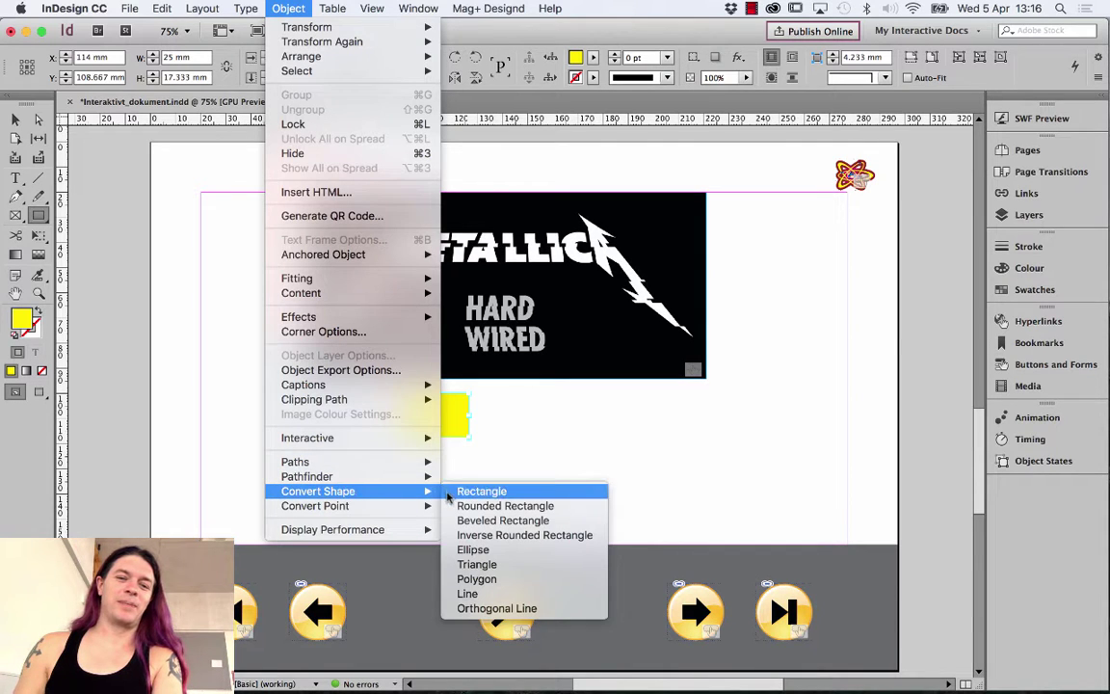
left_click(481, 491)
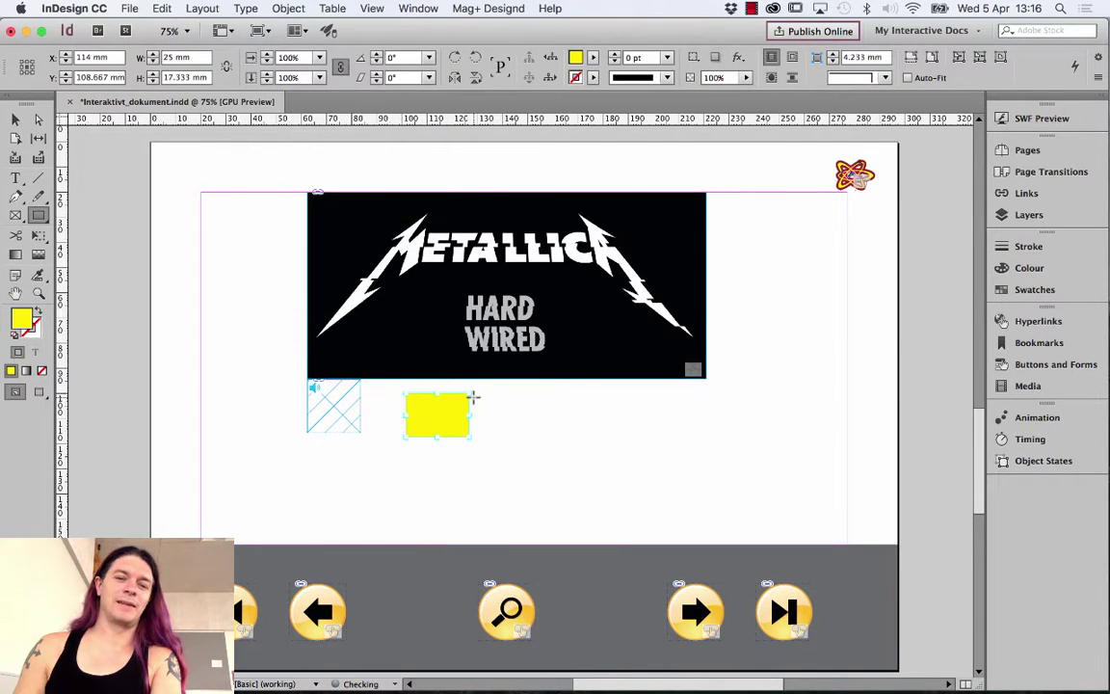
Convert the yellow rectangle into a triangle and rotate it to -90° so it points right like a play symbol
left_click(281, 8)
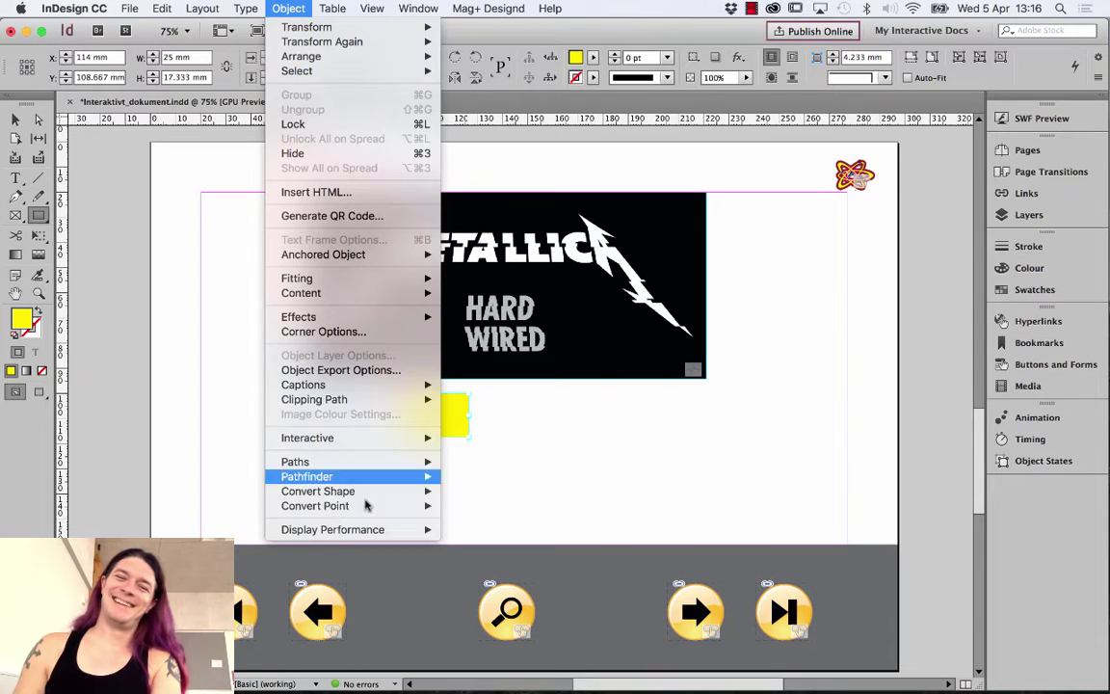
mouse_move(367, 490)
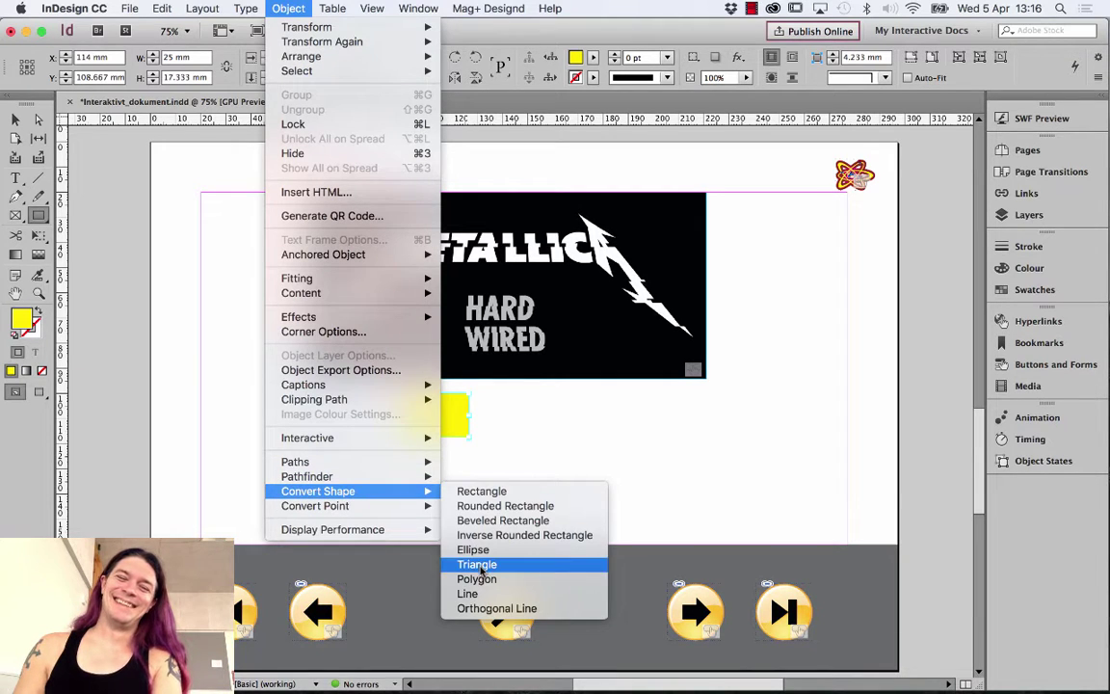
left_click(476, 564)
left_click(18, 117)
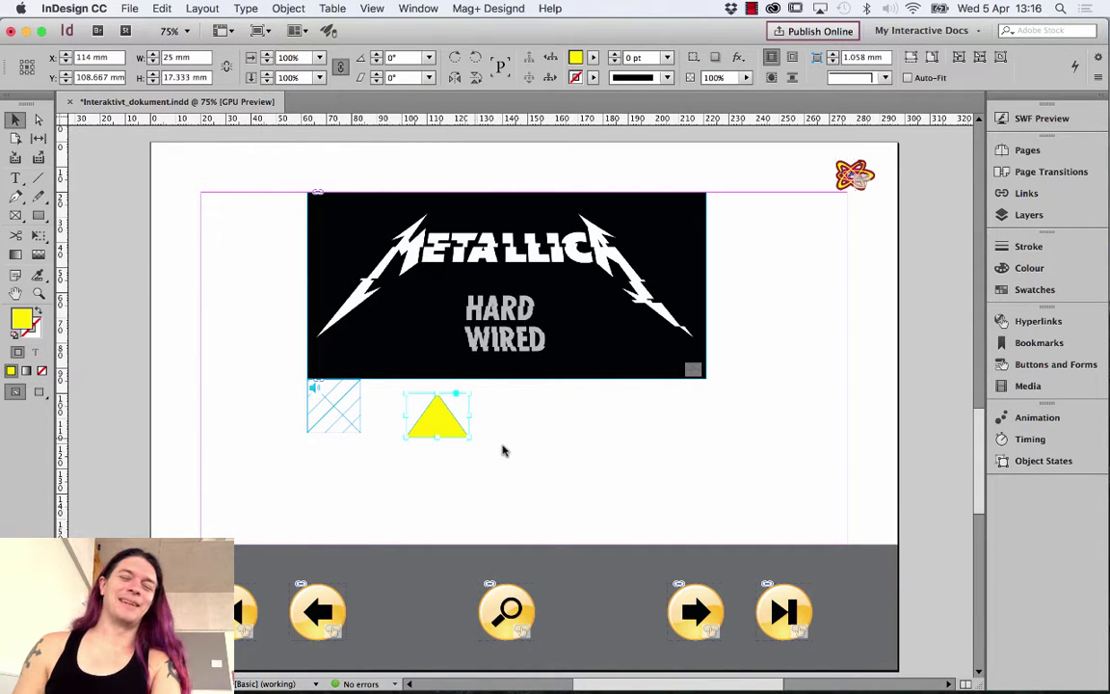
left_click(456, 453)
left_click_drag(457, 452, 420, 432)
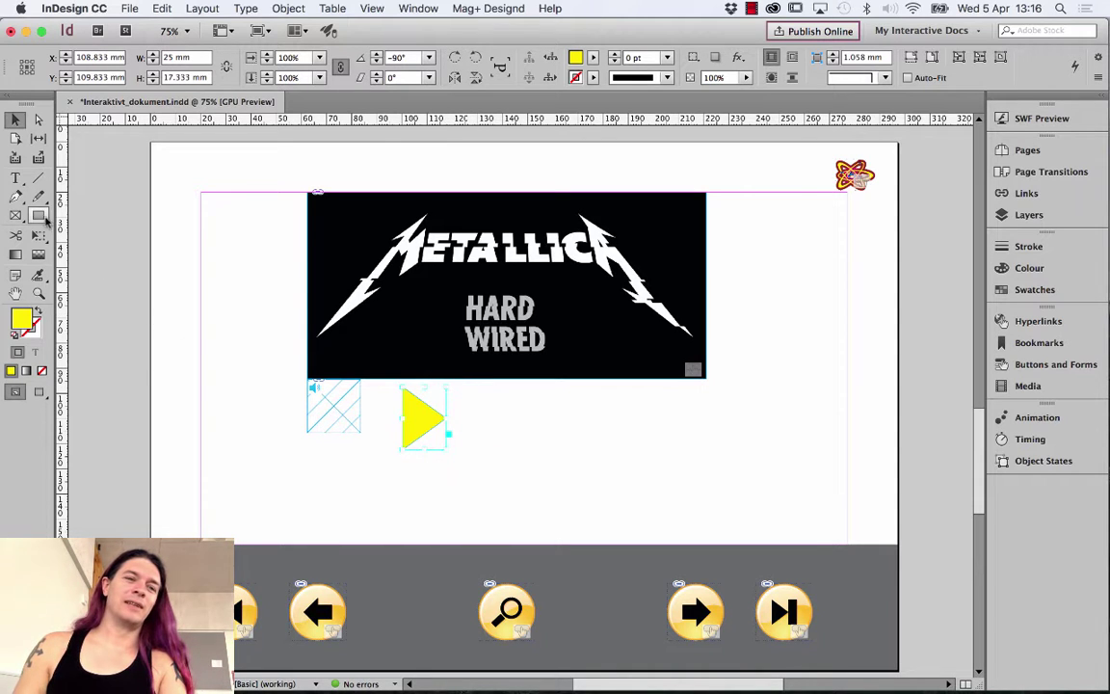
Draw a pause symbol of two equal vertical yellow bars beside the triangle, about 16 mm wide and 21 mm high overall
left_click(38, 214)
left_click_drag(486, 397, 528, 450)
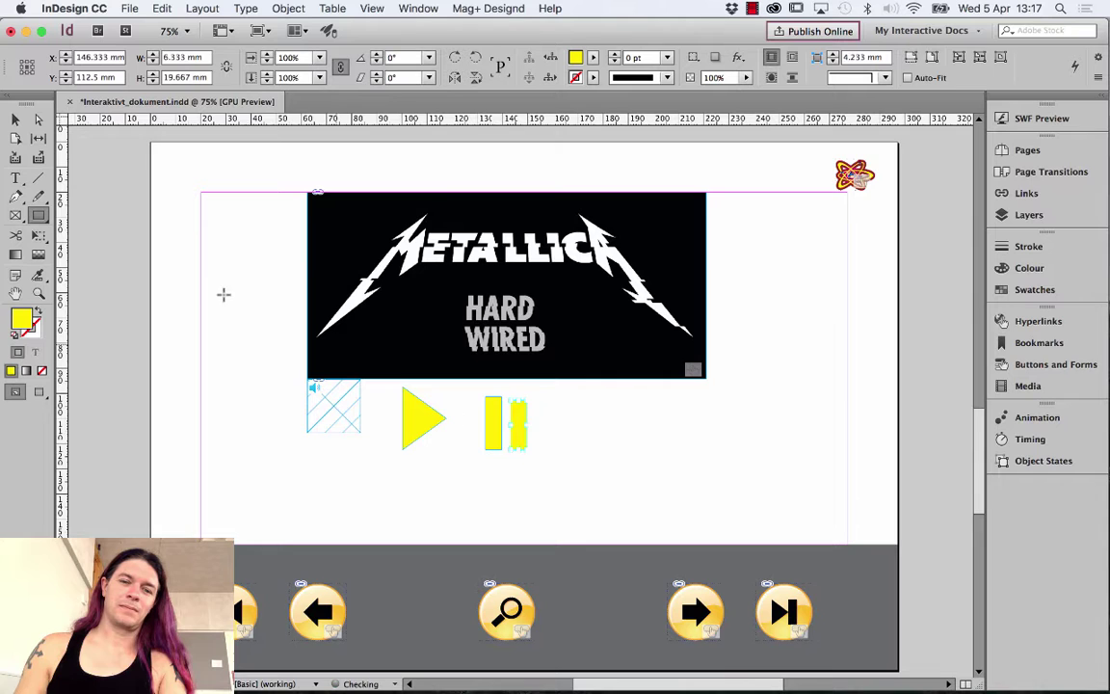
left_click(15, 118)
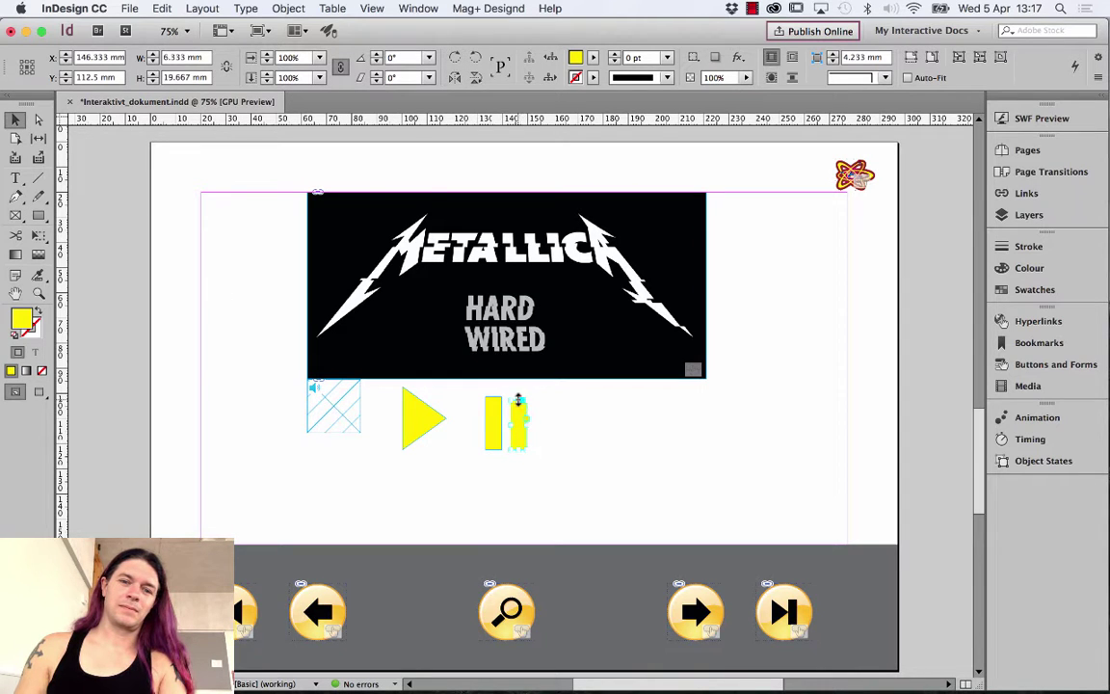
left_click(539, 425)
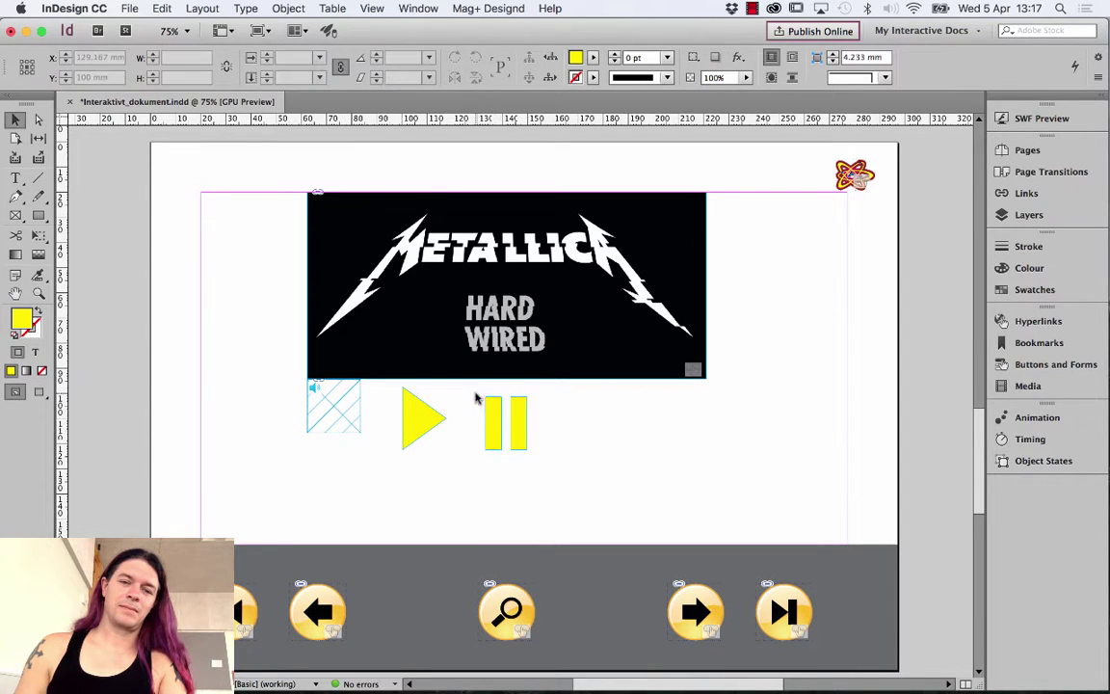
left_click_drag(475, 398, 533, 449)
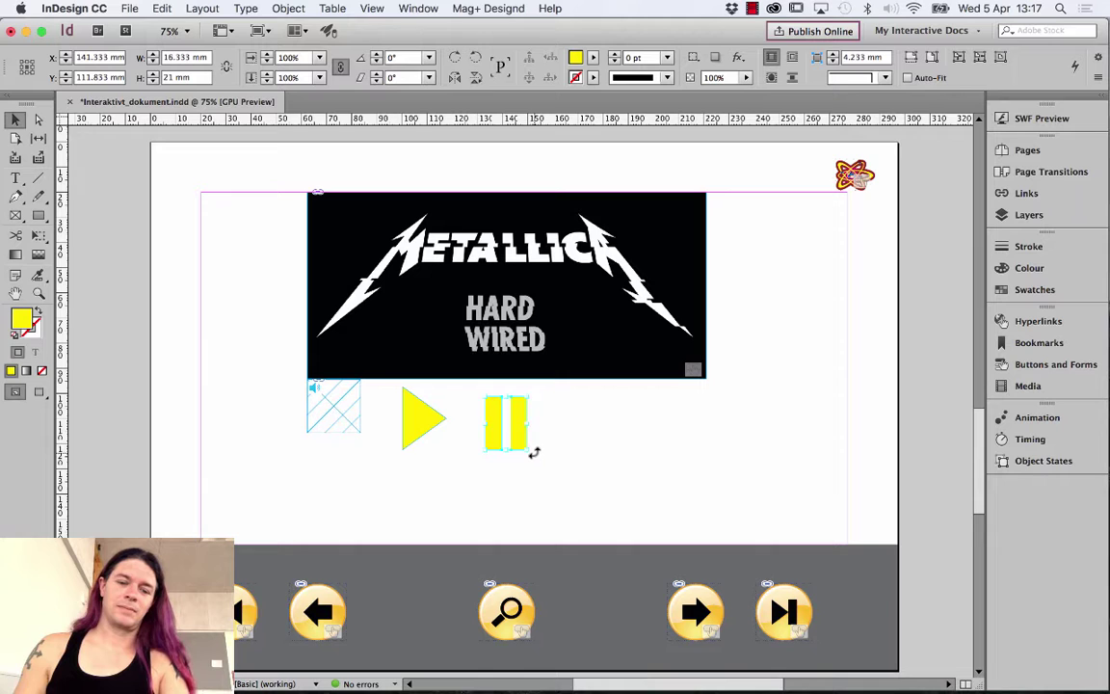
left_click(592, 440)
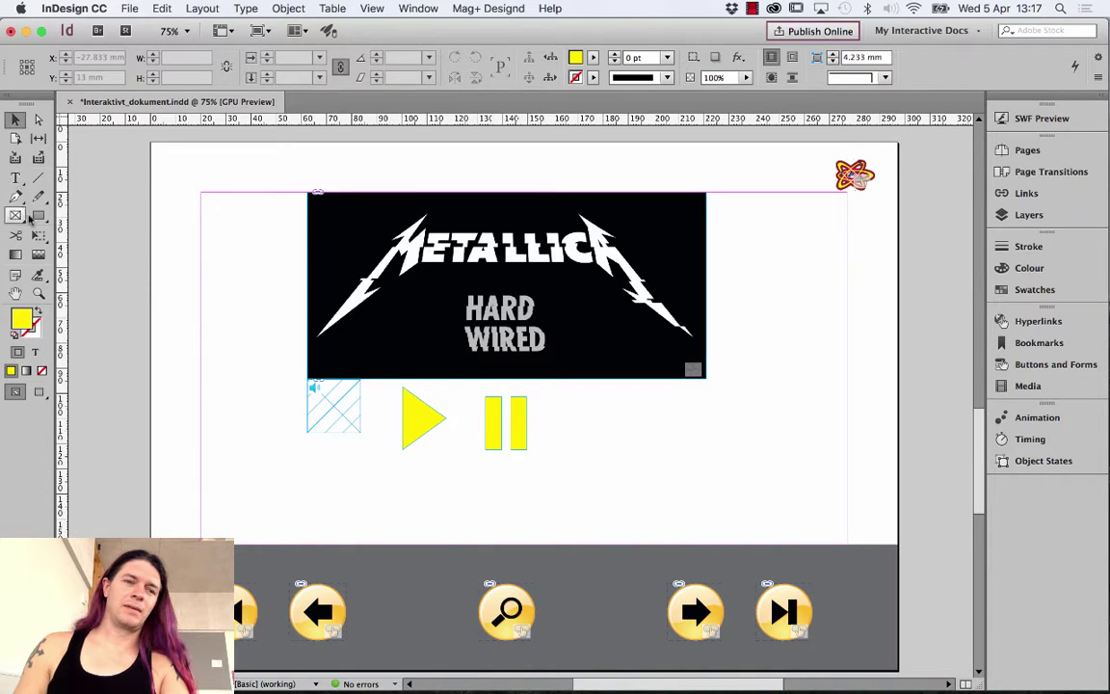
Draw a yellow rectangle about 25 by 21 mm beside the pause bars, convert it to a polygon and align it with them
left_click(38, 215)
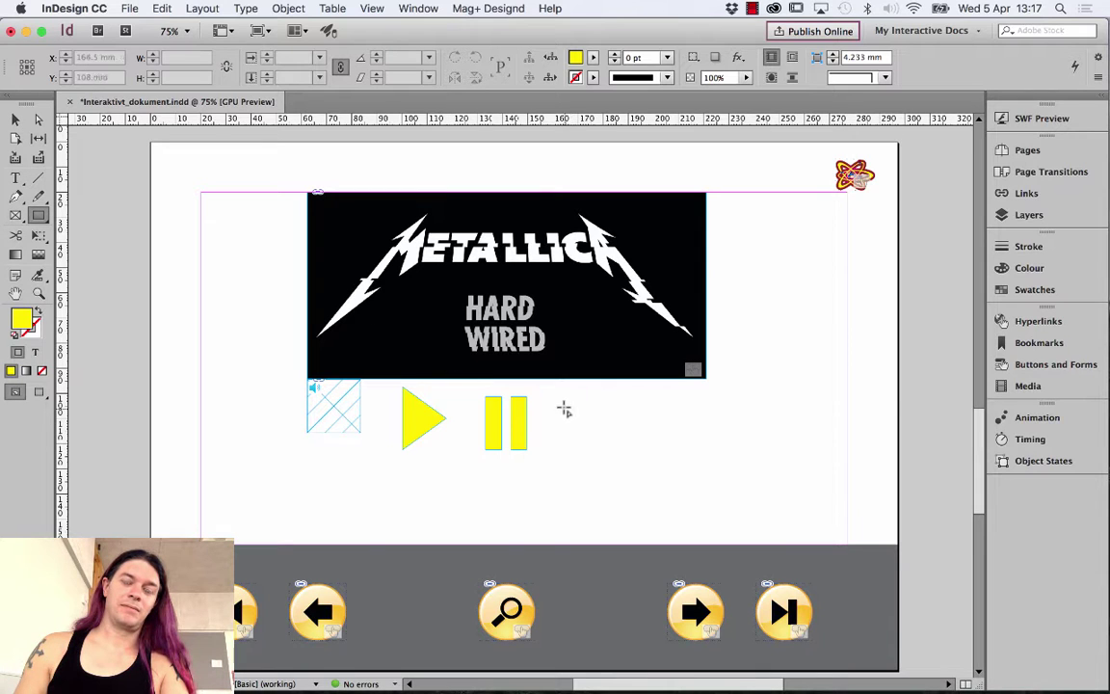
left_click_drag(564, 406, 626, 457)
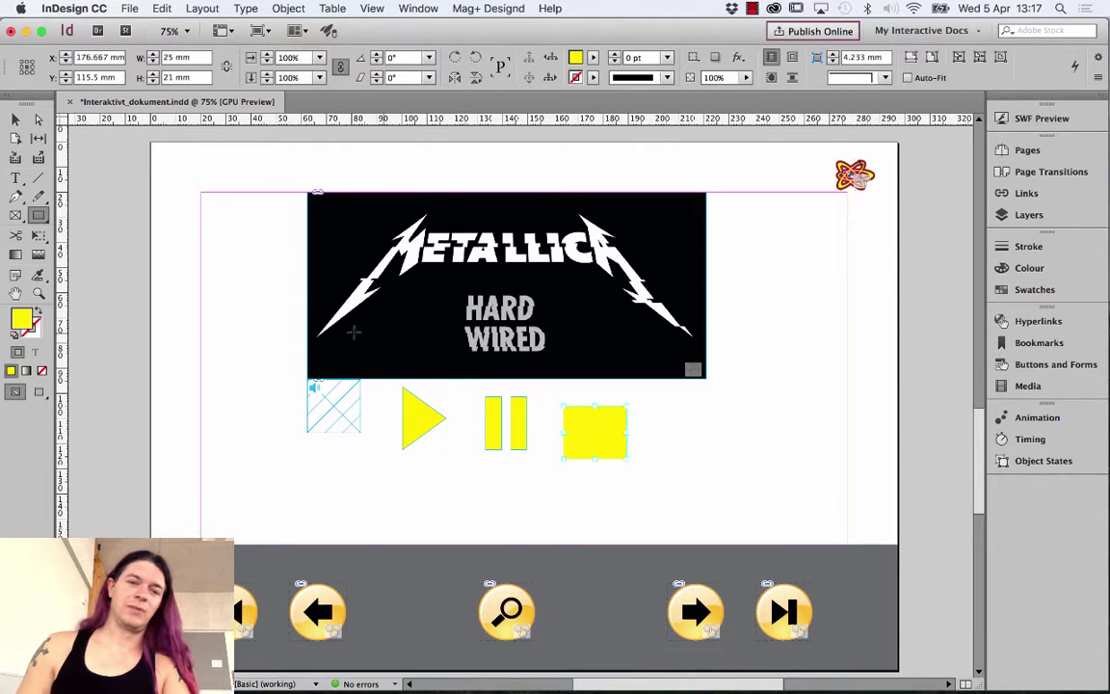
left_click(288, 8)
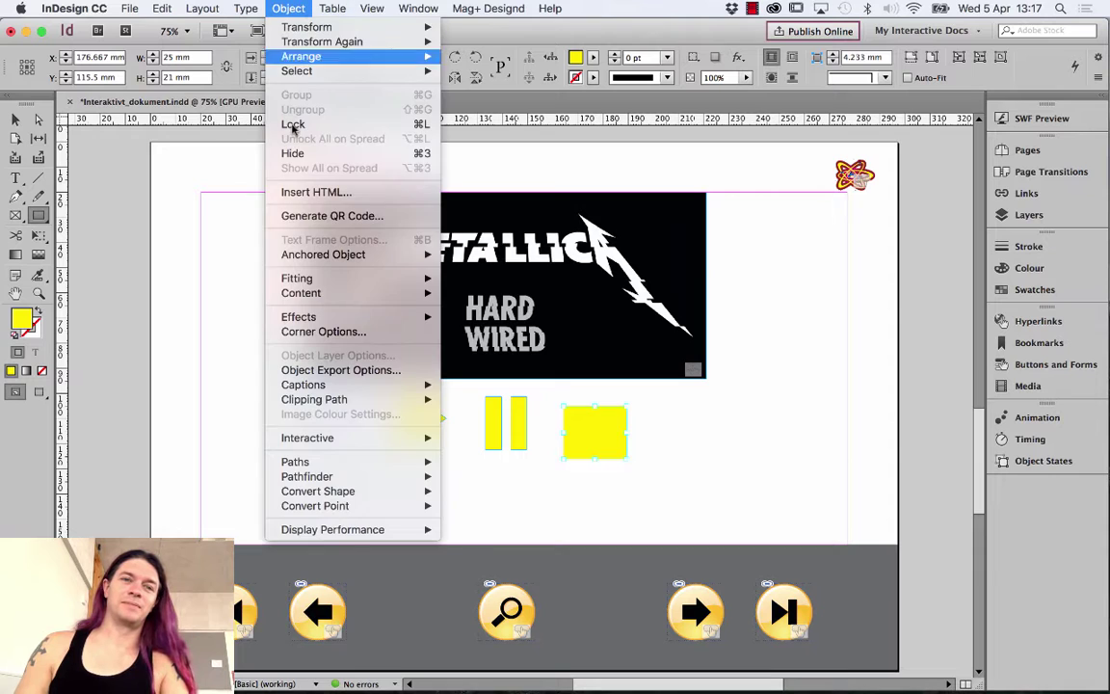
mouse_move(335, 468)
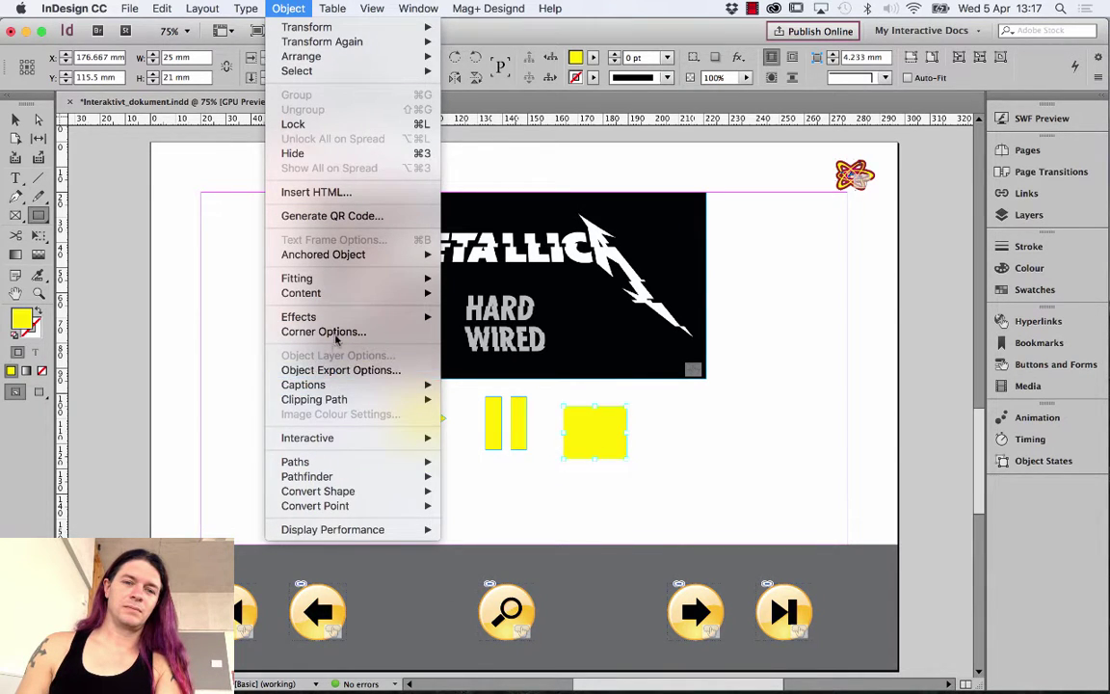
mouse_move(338, 321)
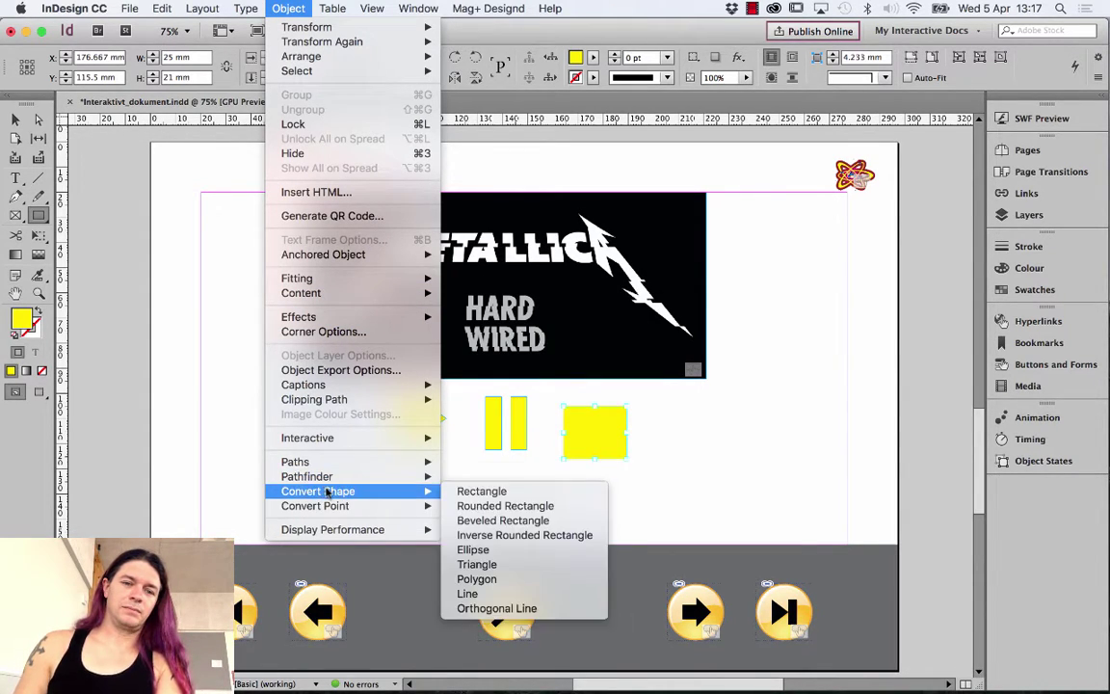
mouse_move(422, 497)
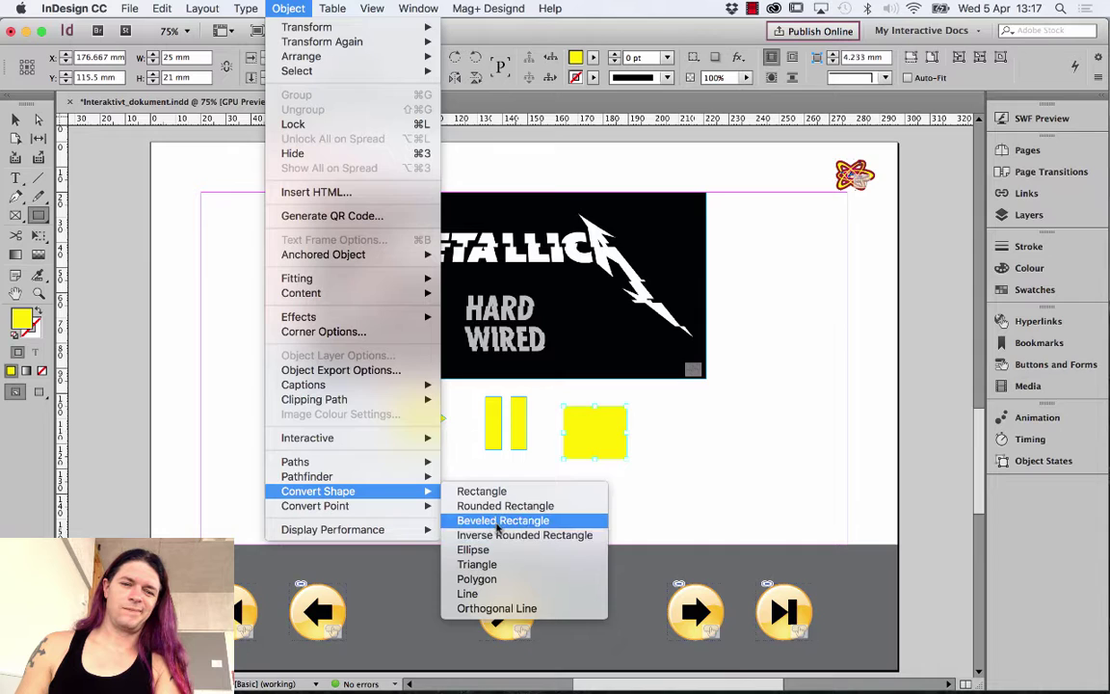
left_click(477, 578)
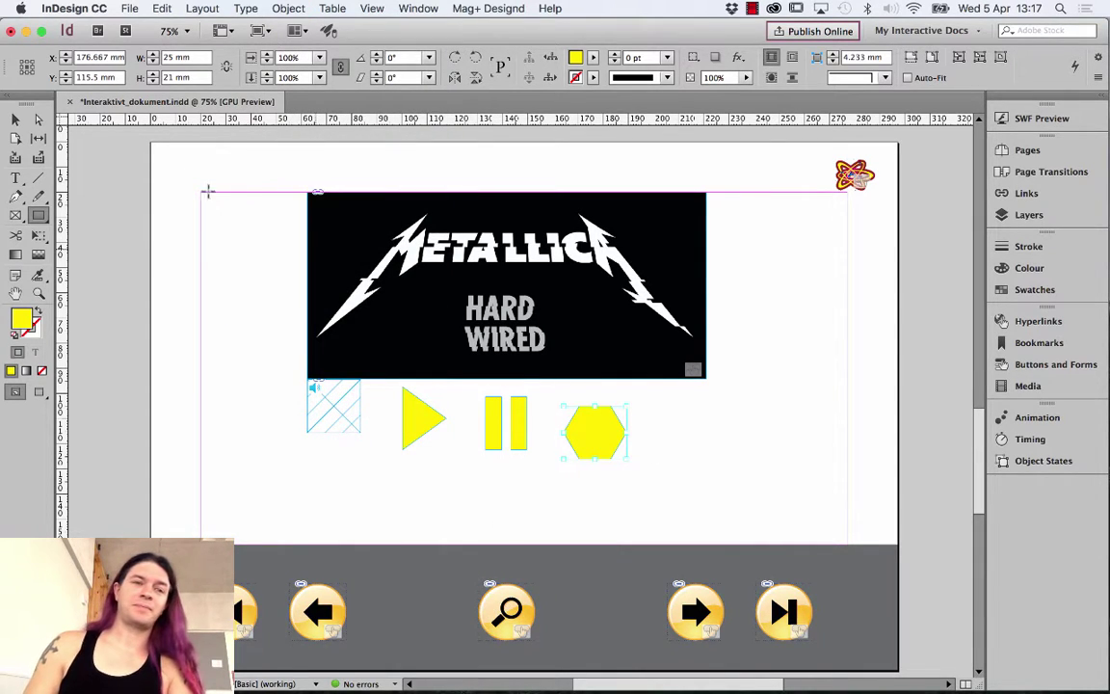
left_click(16, 118)
left_click_drag(607, 438, 602, 428)
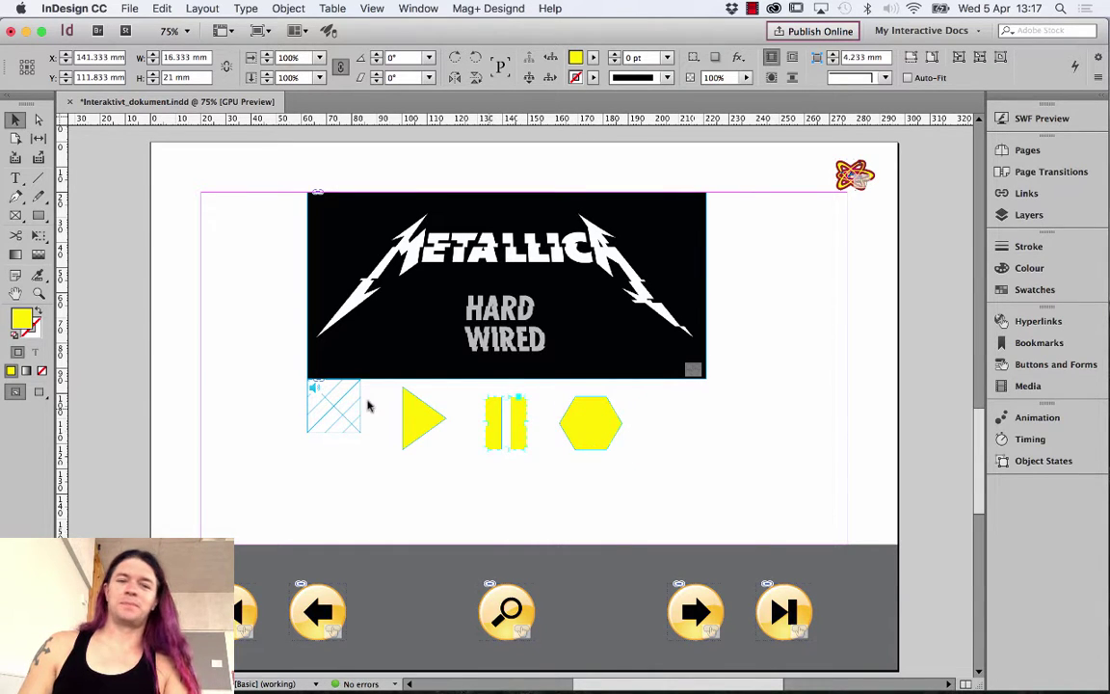
Show the Buttons and Forms settings and delete the Metallica image button from the page
left_click(434, 421)
left_click(1058, 364)
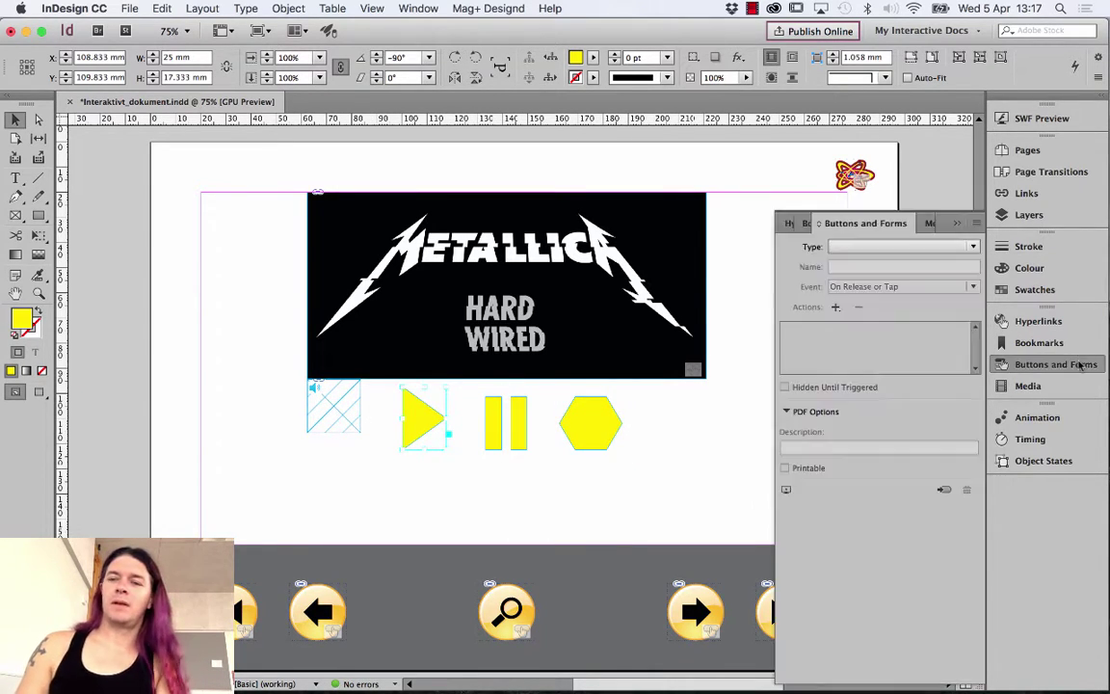
left_click(617, 275)
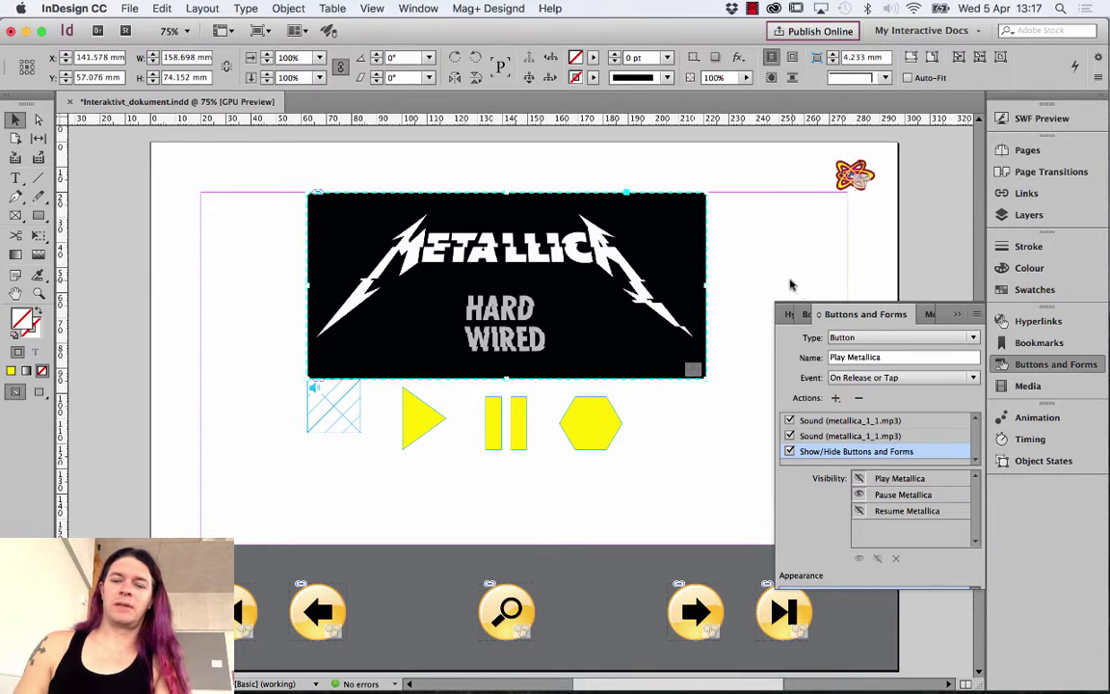
left_click(641, 278)
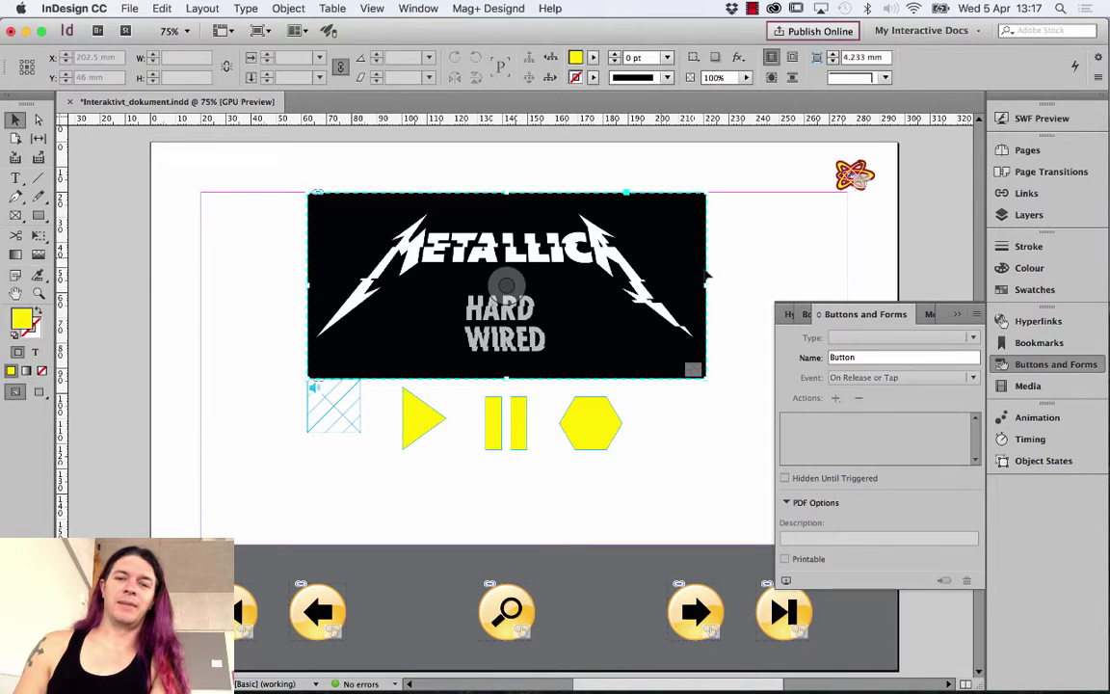
key("Delete")
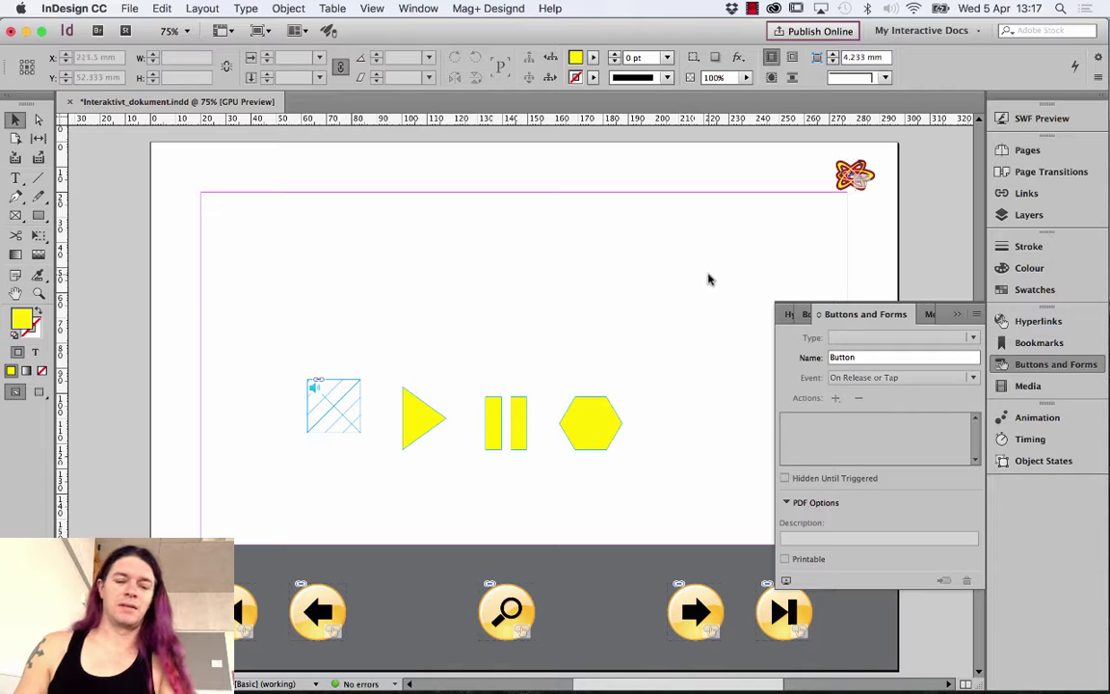
Place the image Screen Shot 2017-04-05 at 12.45.40.png on the page with the default PNG import options
key("super+d")
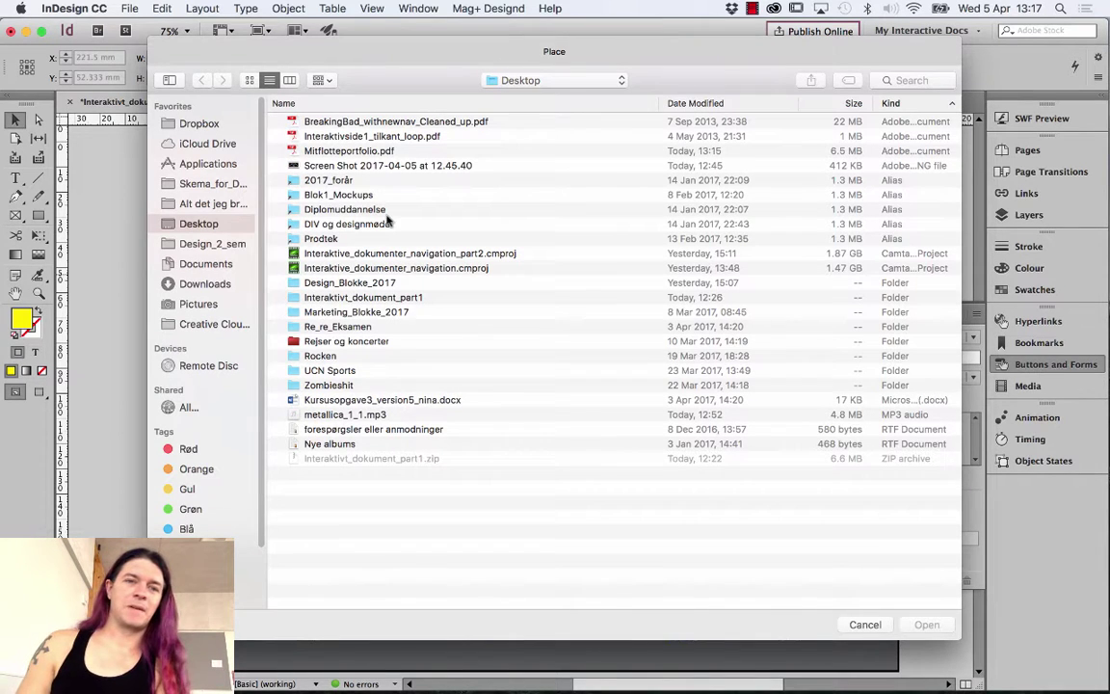
left_click(377, 166)
left_click(923, 625)
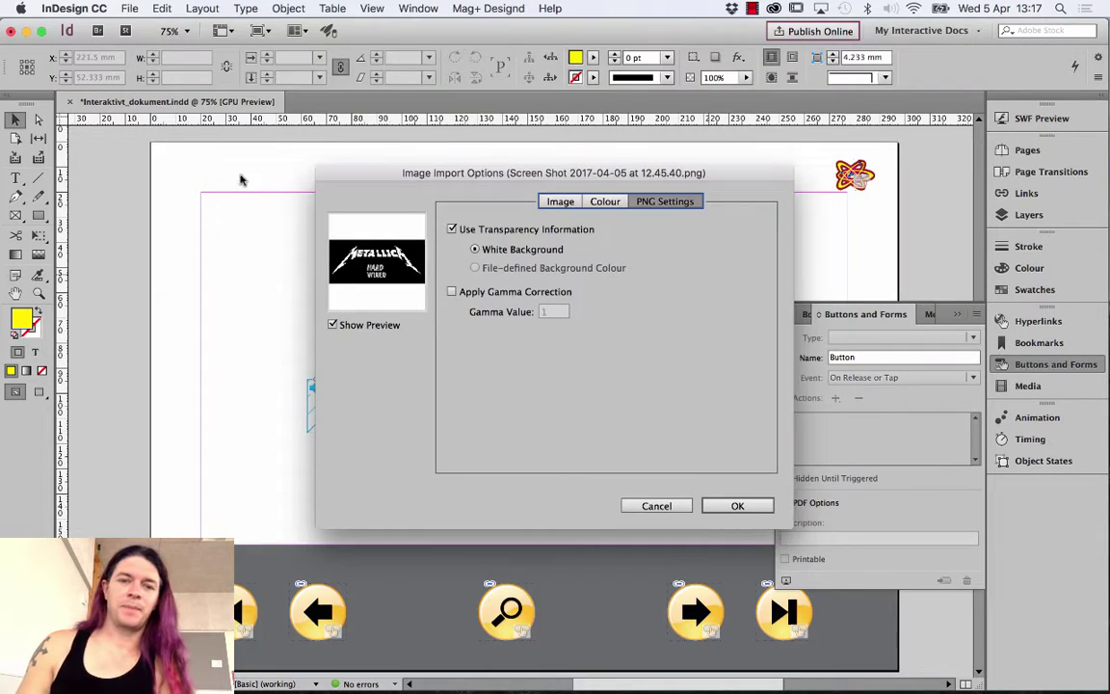
left_click(727, 500)
left_click(384, 224)
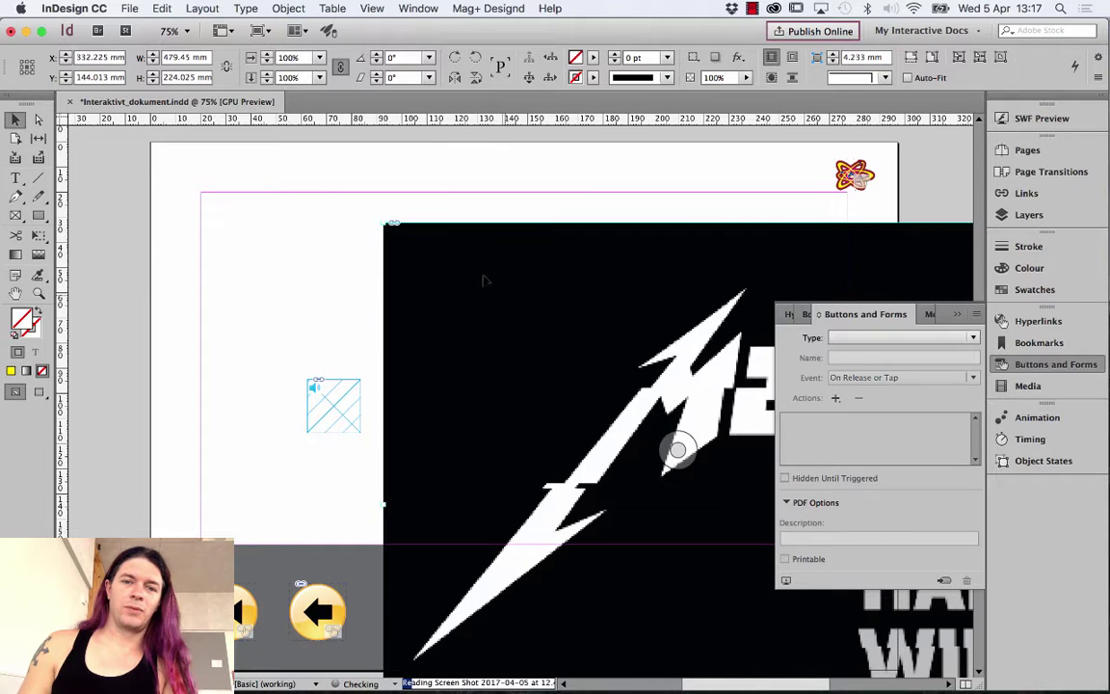
Scale the placed Metallica image proportionally to about 159 by 74 mm and position it above the yellow shapes
key("super+minus")
key("super+minus")
key("super+minus")
key("super+minus")
key("super+minus")
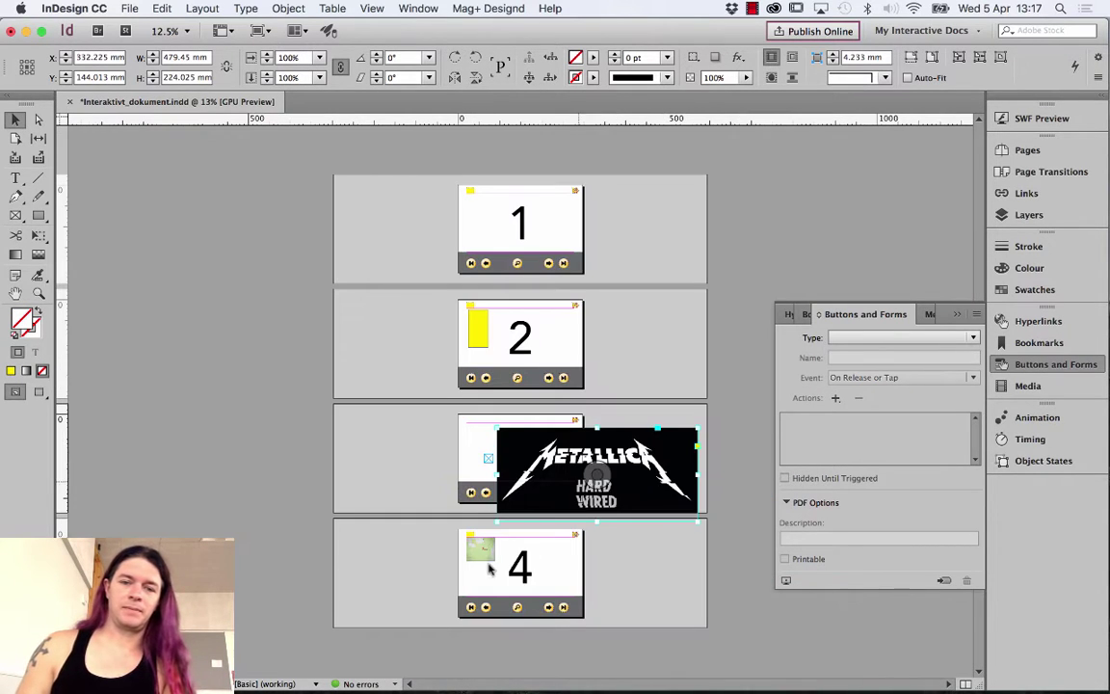
left_click_drag(700, 522, 641, 493)
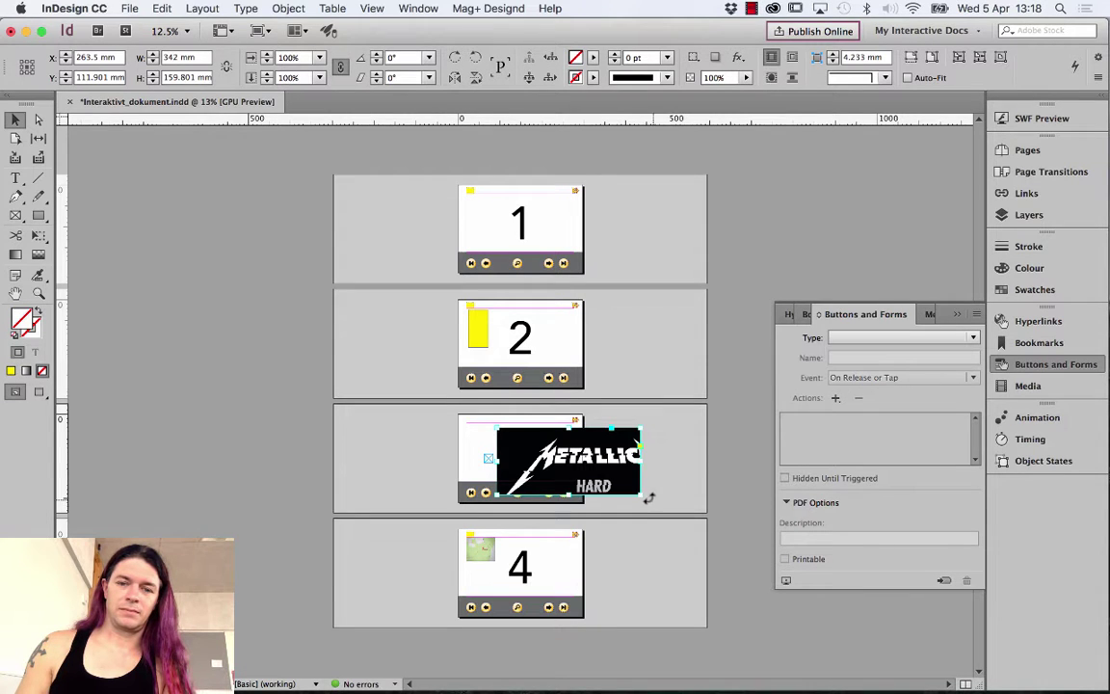
left_click_drag(645, 497, 550, 425)
key("super+0")
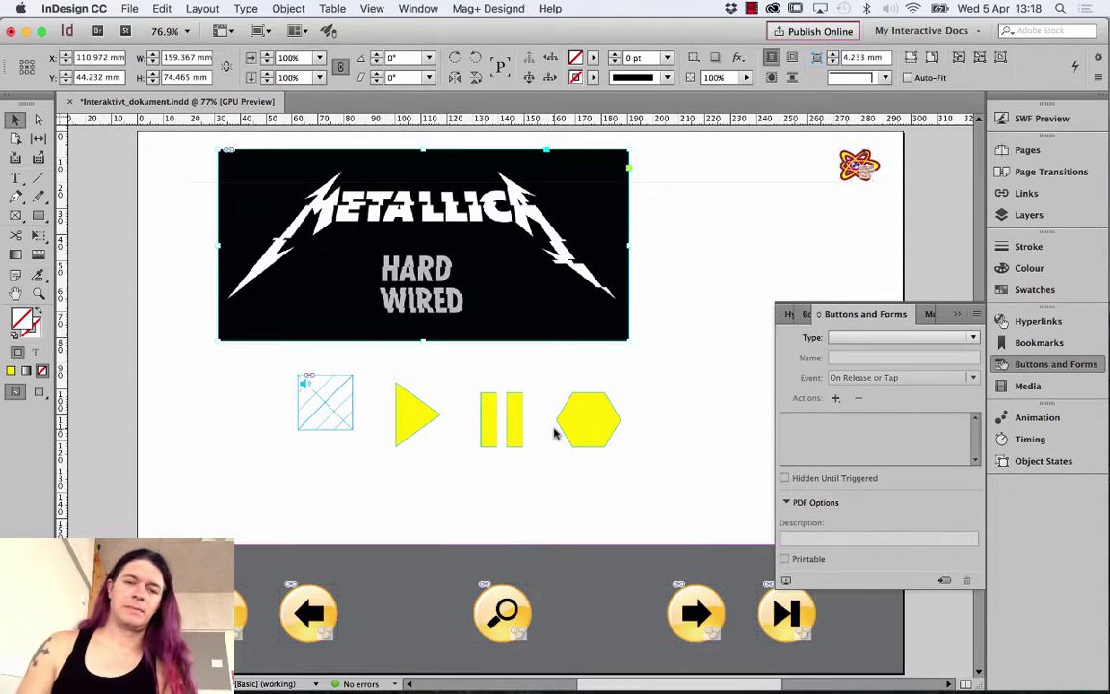
Turn the yellow play triangle into a button with a Sound action that plays metallica_1_1.mp3 on release or tap
left_click(421, 413)
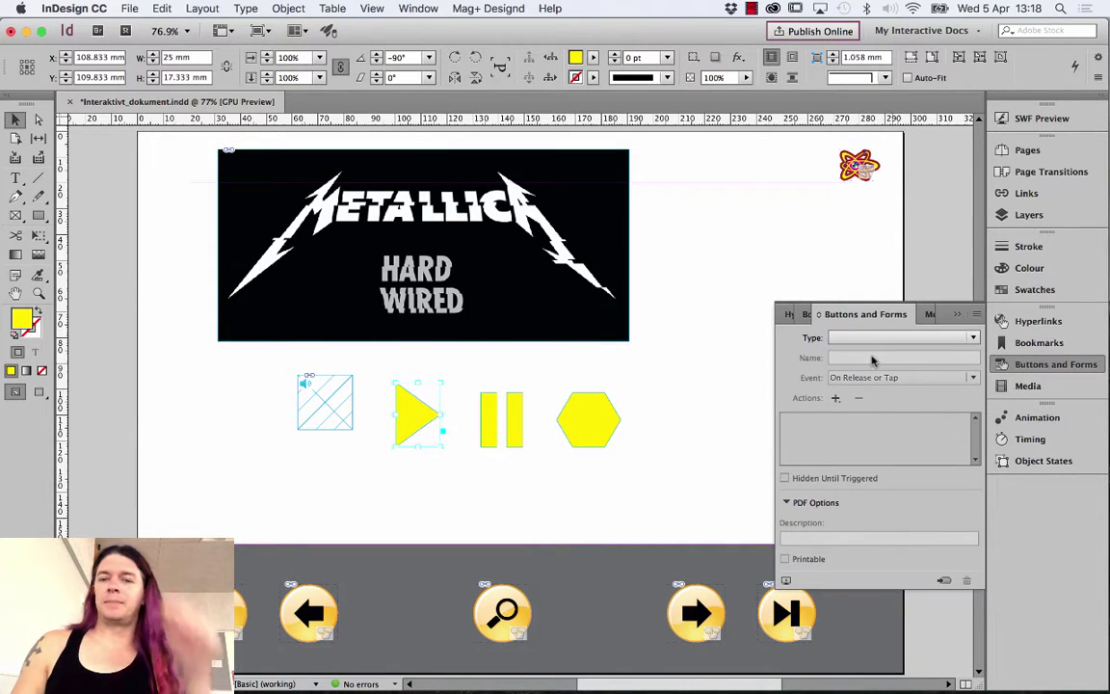
left_click(867, 338)
left_click(855, 352)
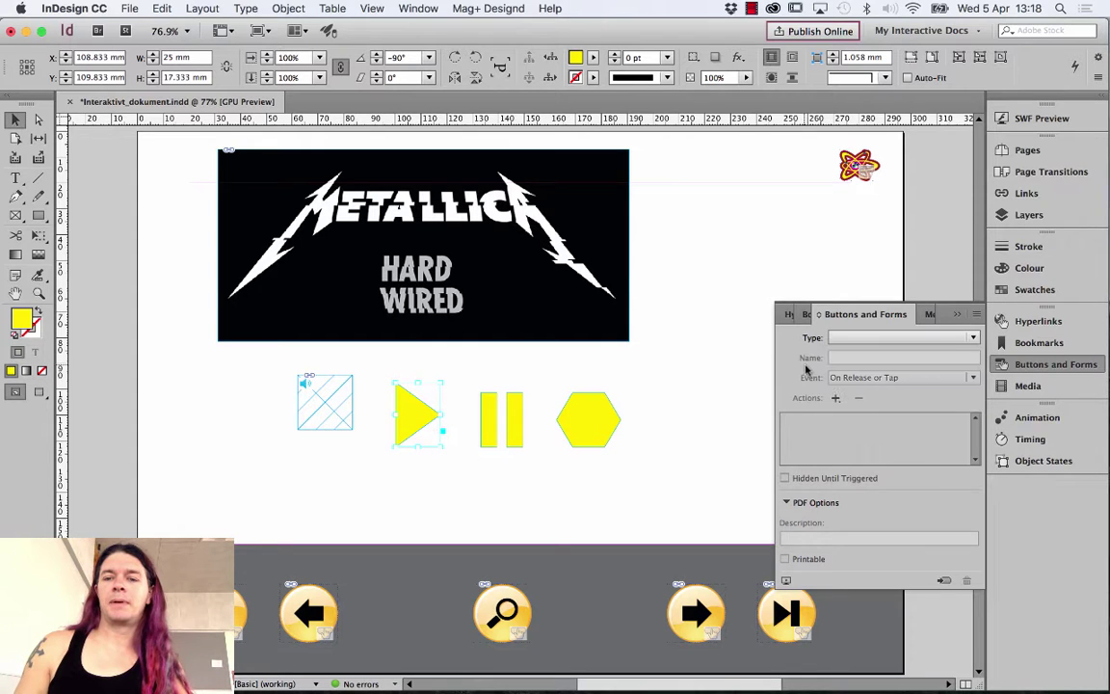
left_click(836, 398)
left_click(883, 456)
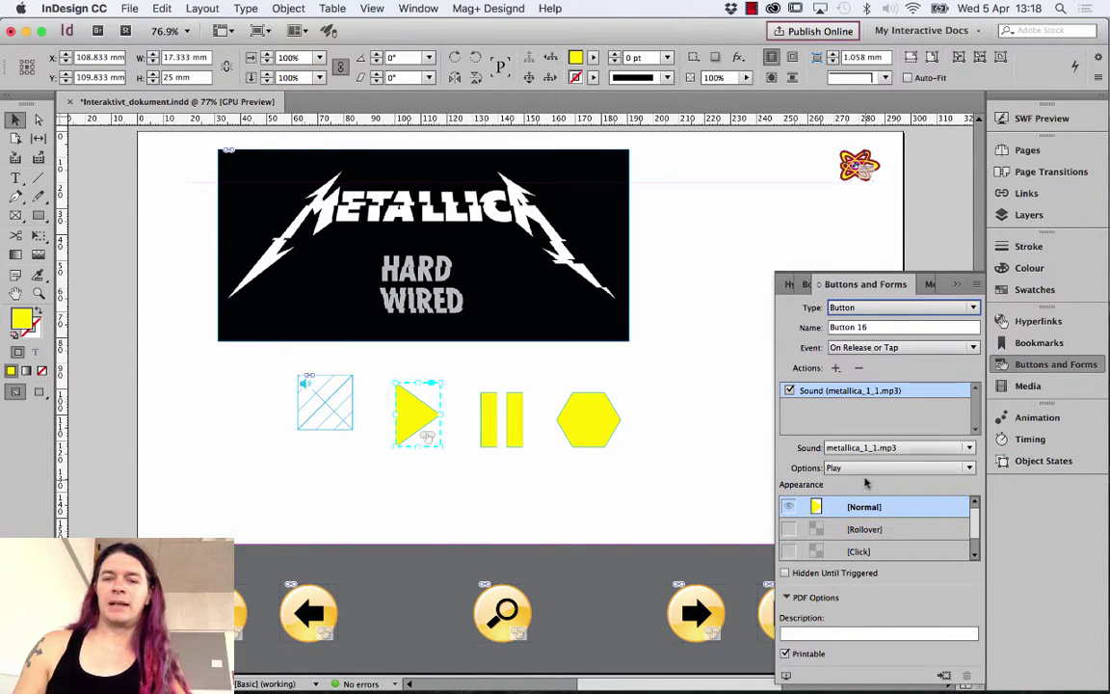
Give the yellow pause bars a Sound action for metallica_1_1.mp3 with the option set to Pause
left_click(491, 419)
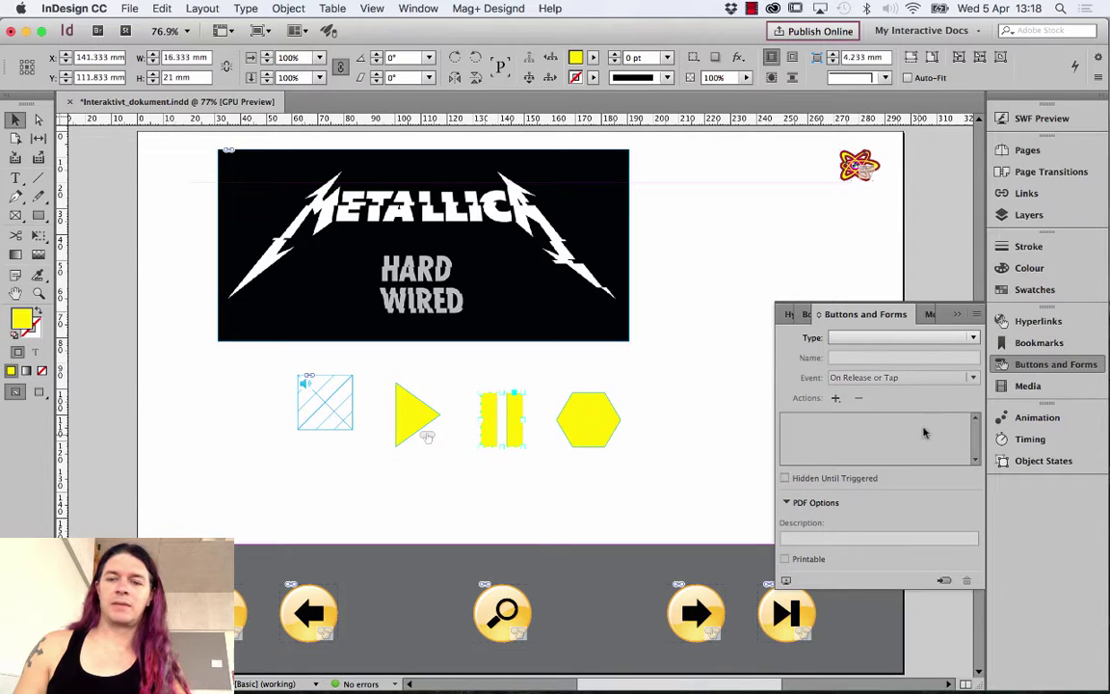
left_click(835, 398)
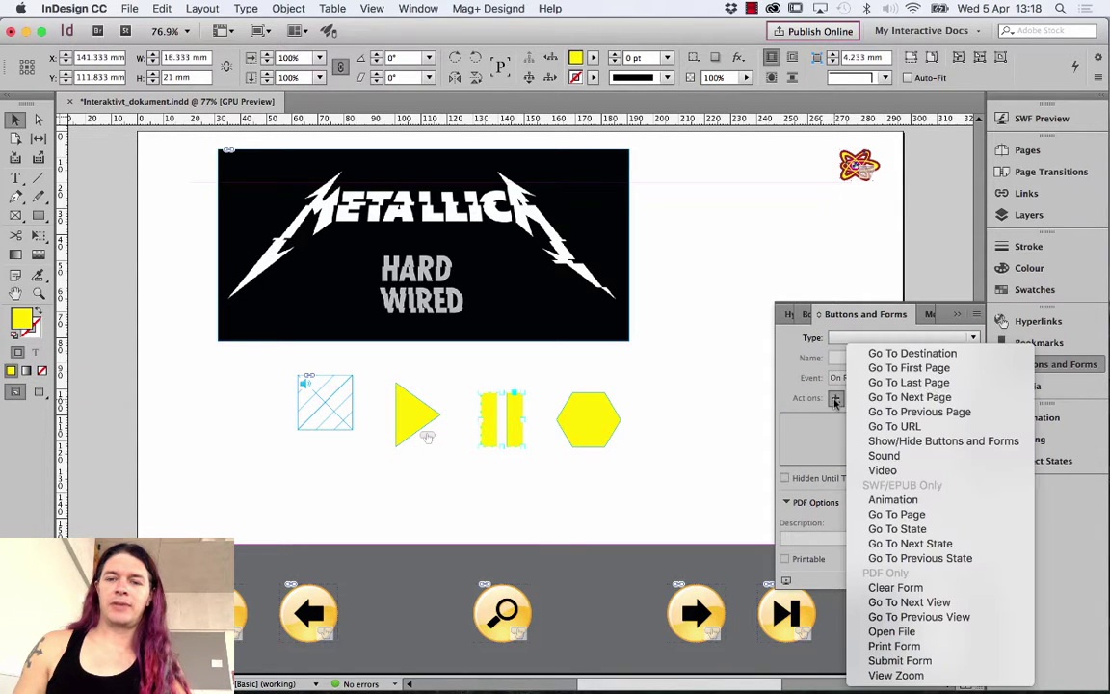
left_click(884, 456)
left_click(879, 467)
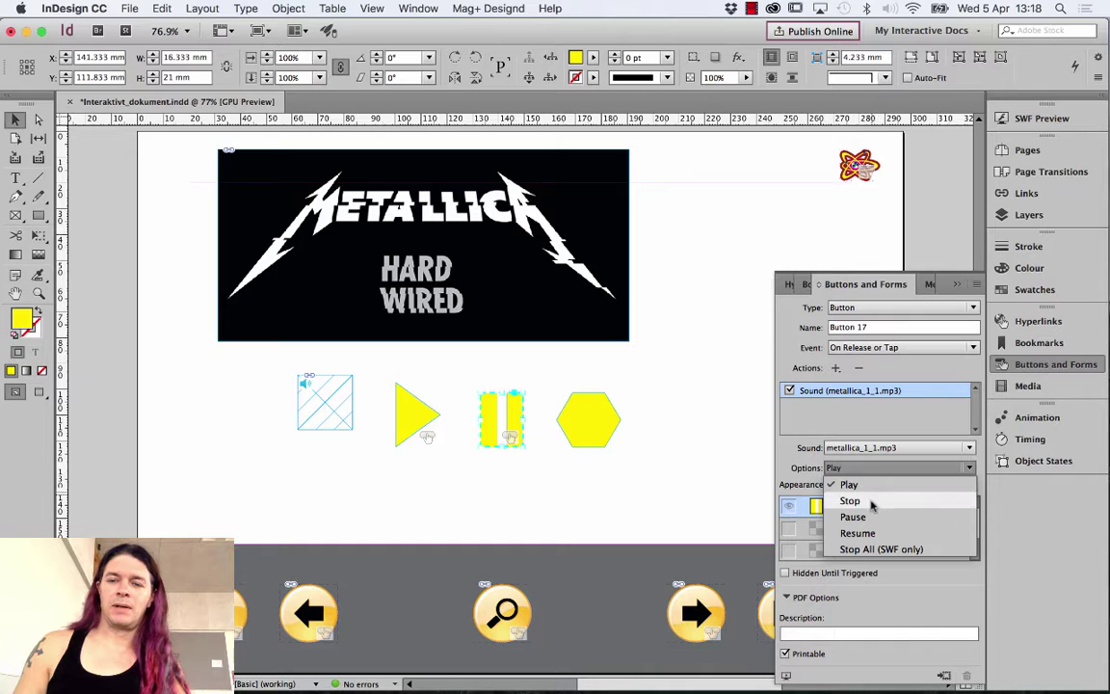
left_click(871, 517)
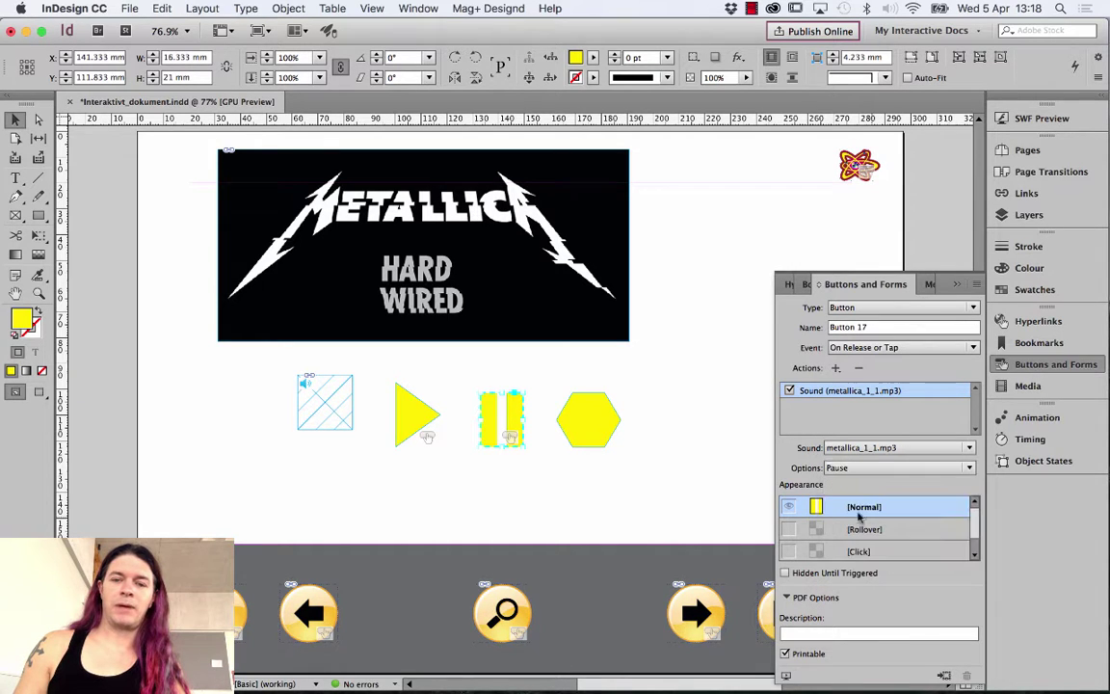
Give the yellow hexagon a Sound action for metallica_1_1.mp3 with the option set to Resume
left_click(588, 418)
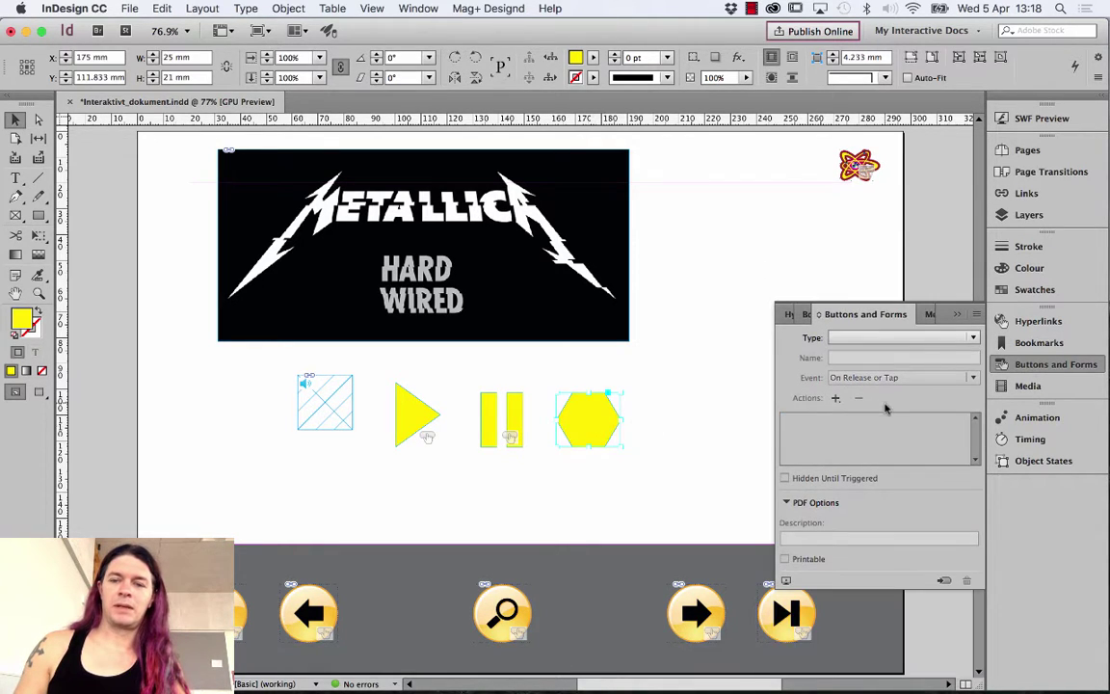
left_click(839, 398)
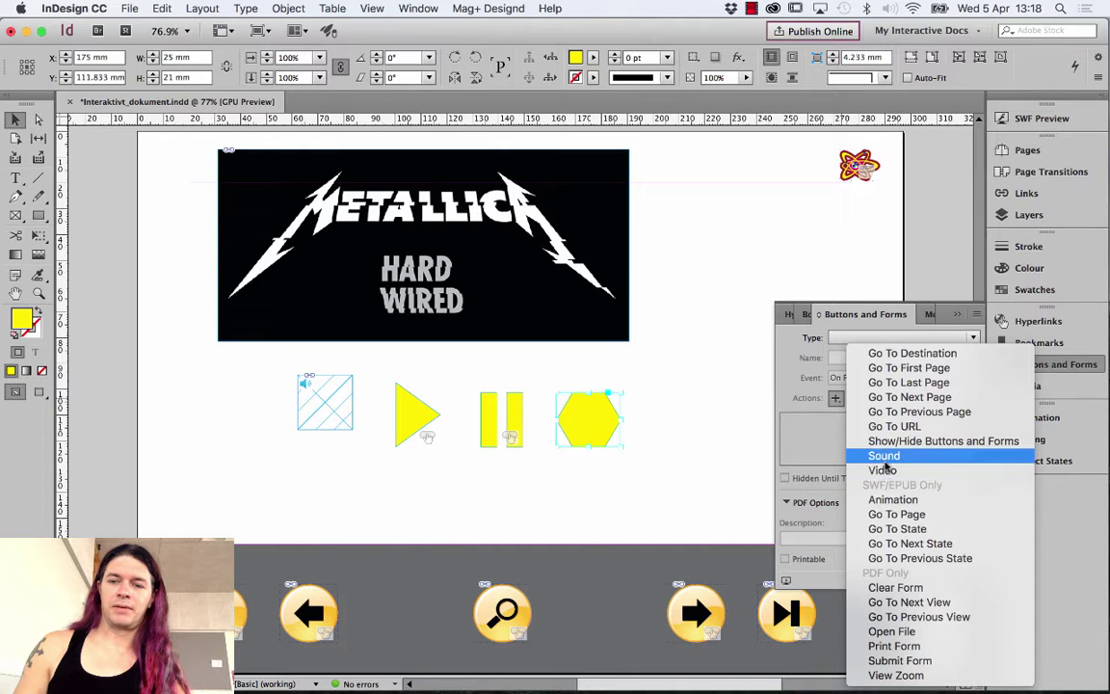
left_click(883, 457)
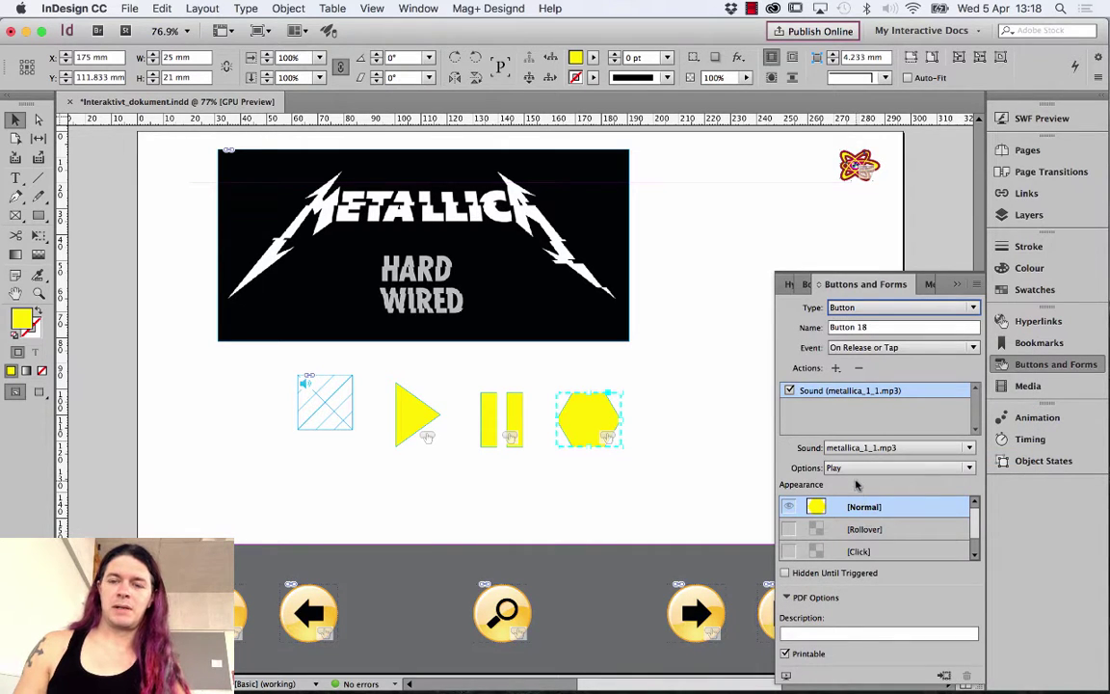
left_click(861, 468)
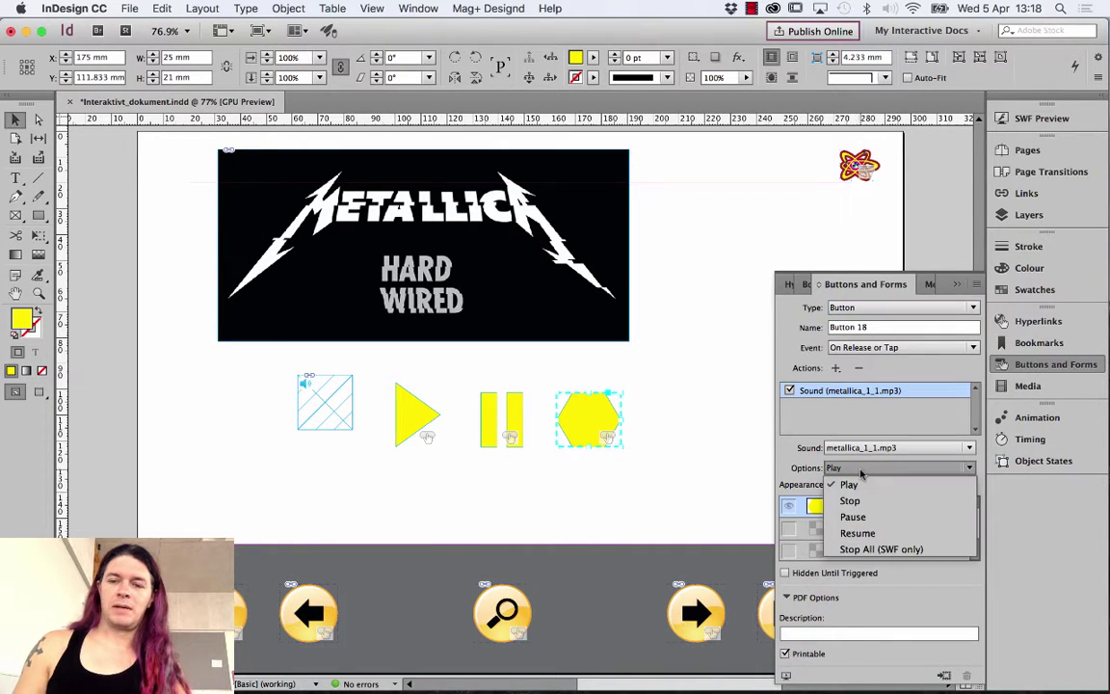
left_click(855, 533)
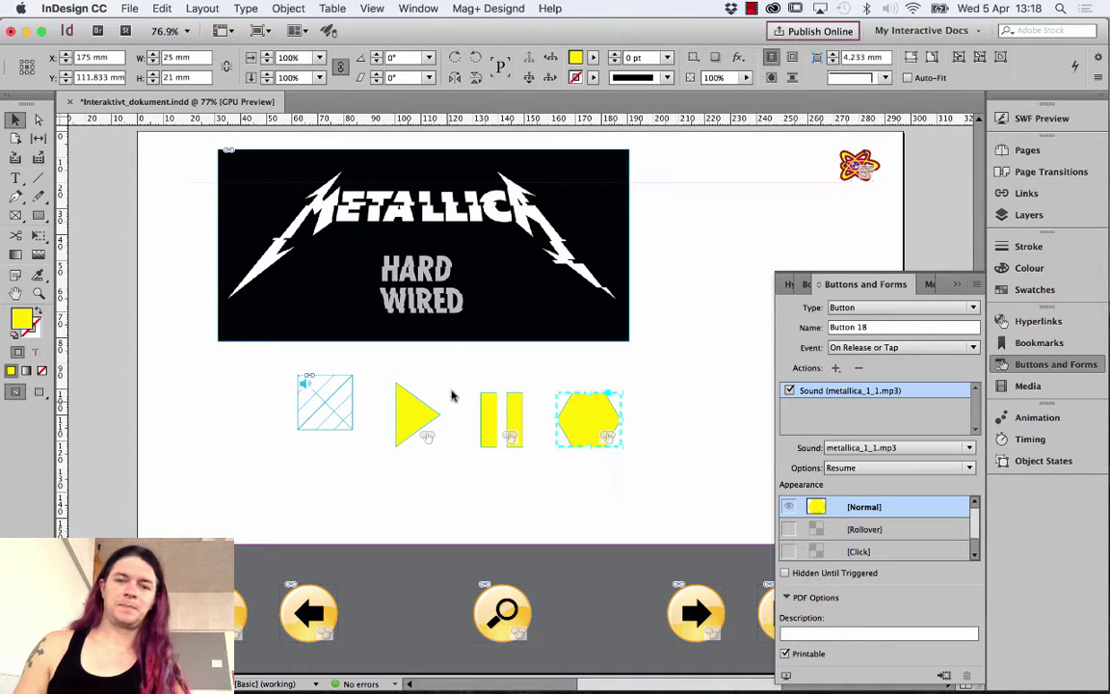
Preview page 3 as SWF and review the playback options of the hexagon button's Sound action
left_click(1022, 117)
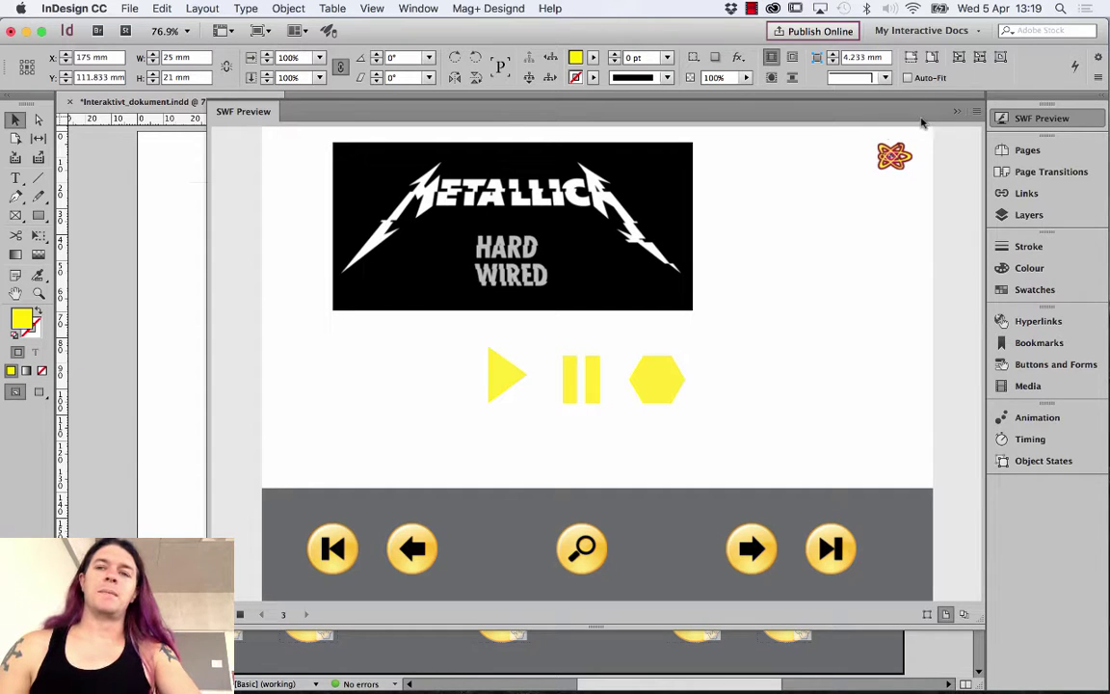
left_click(957, 113)
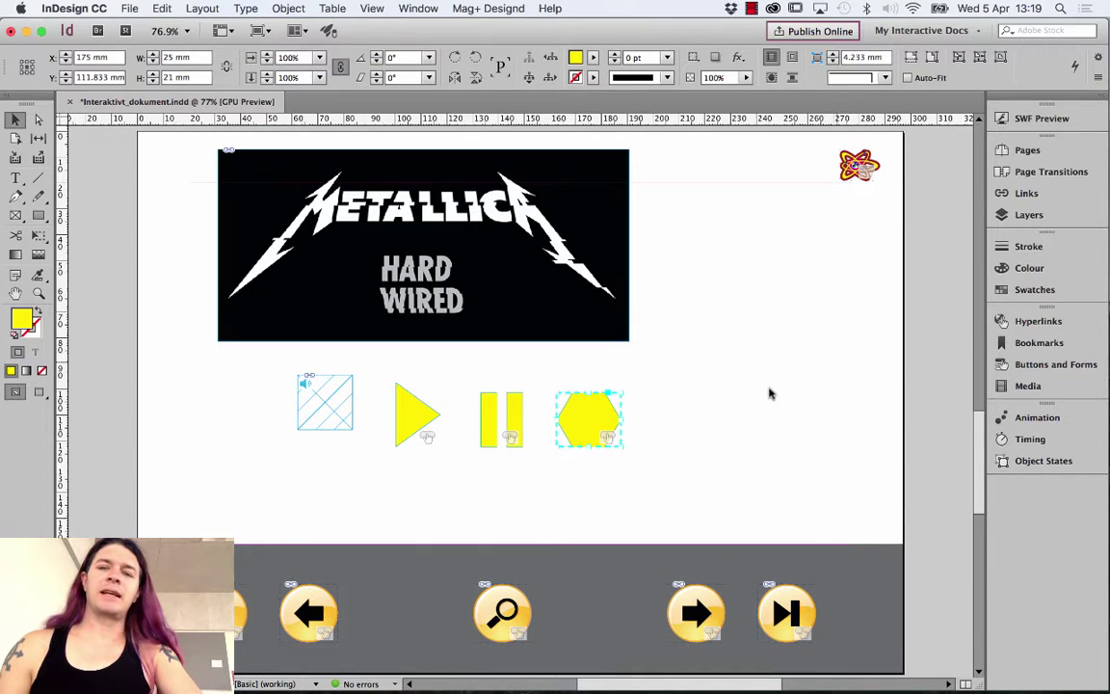
left_click(1050, 364)
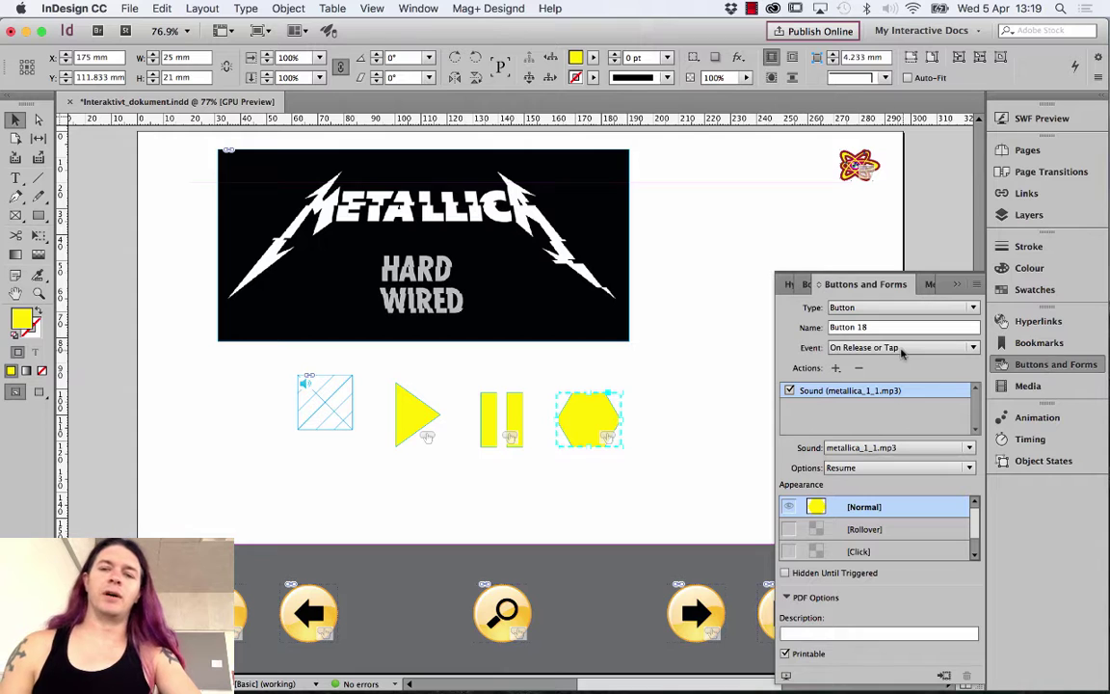
left_click(867, 467)
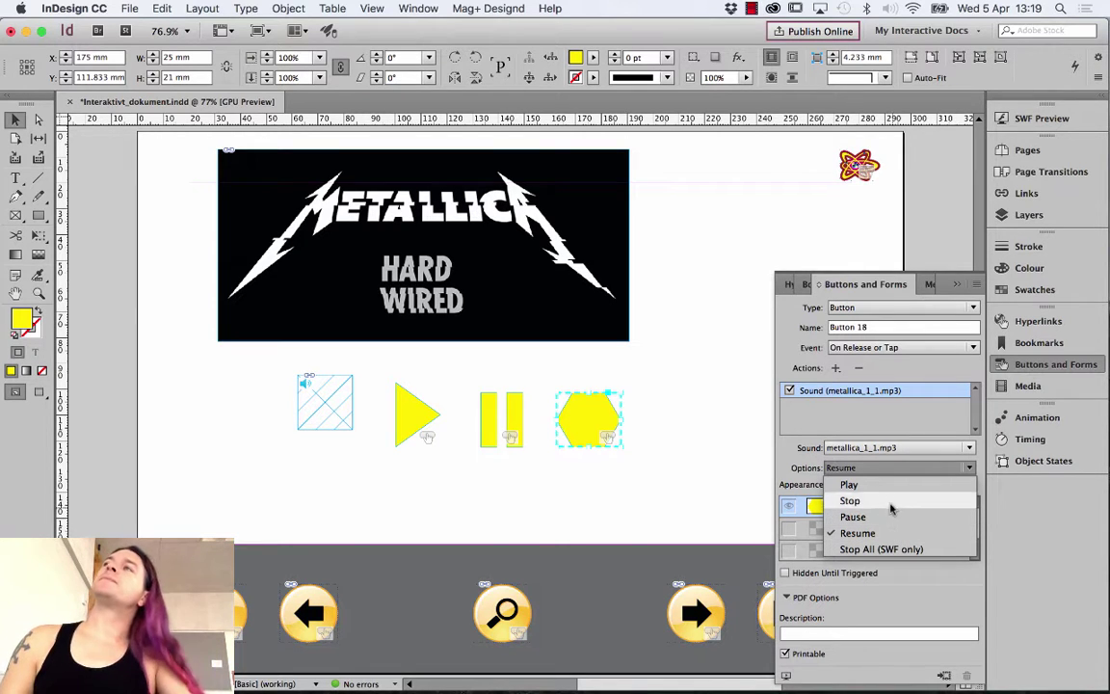
left_click(784, 466)
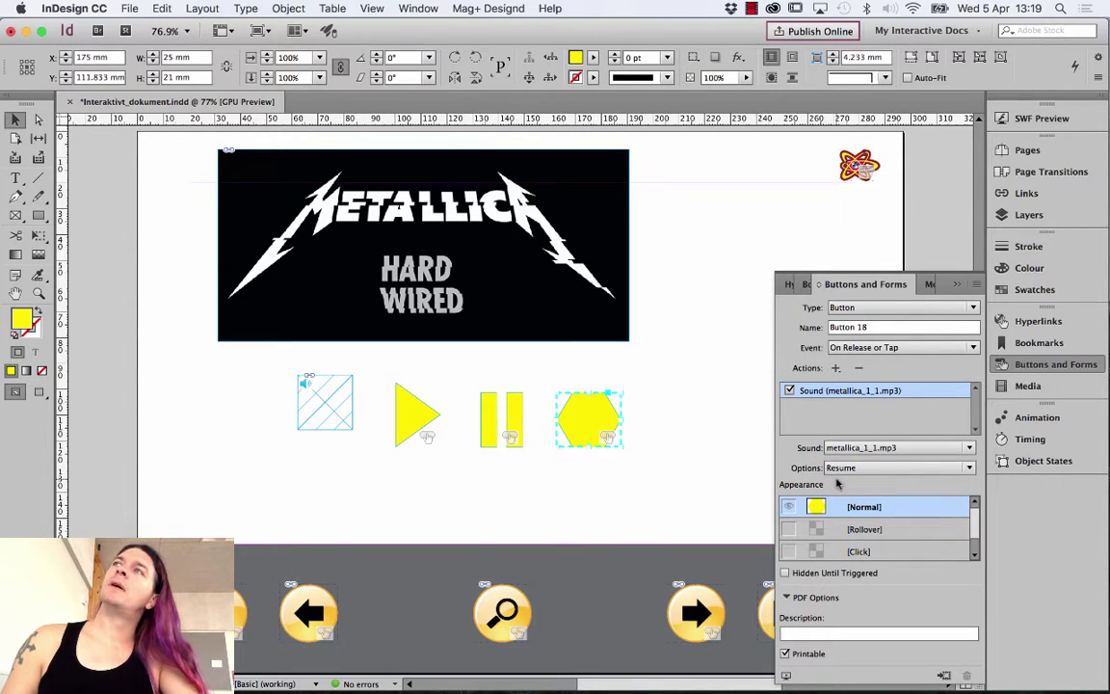
Insert a new page after page 3, check the map page following it, and go to the new page 4
scroll(602, 490, "down", 10)
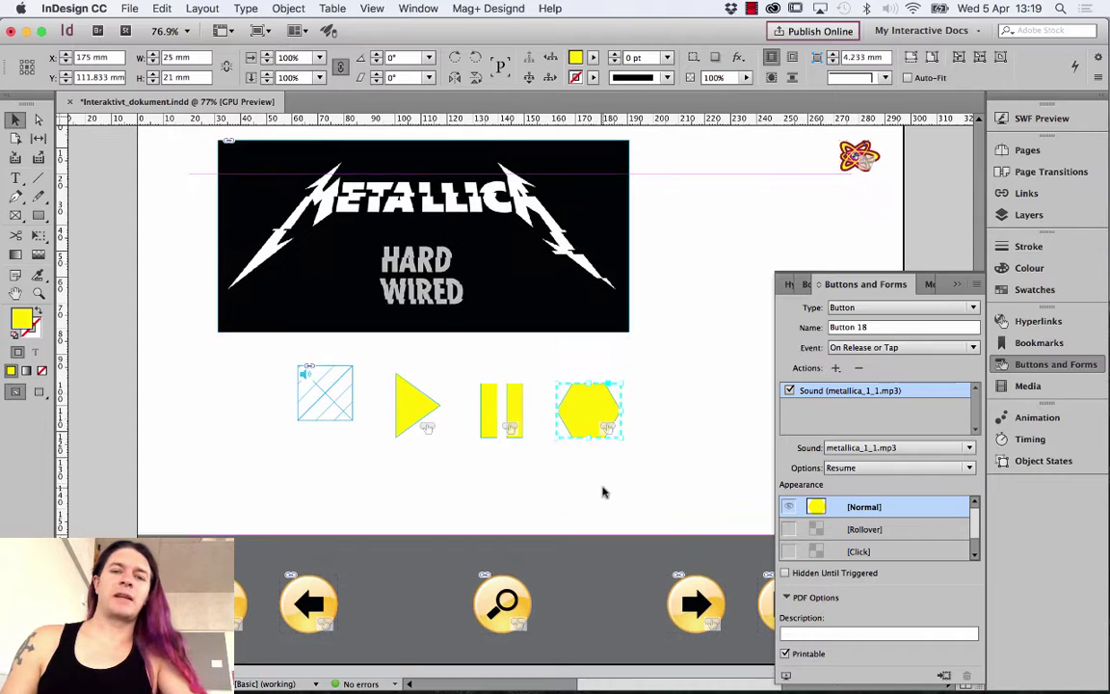
scroll(594, 476, "down", 2)
scroll(565, 413, "up", 5)
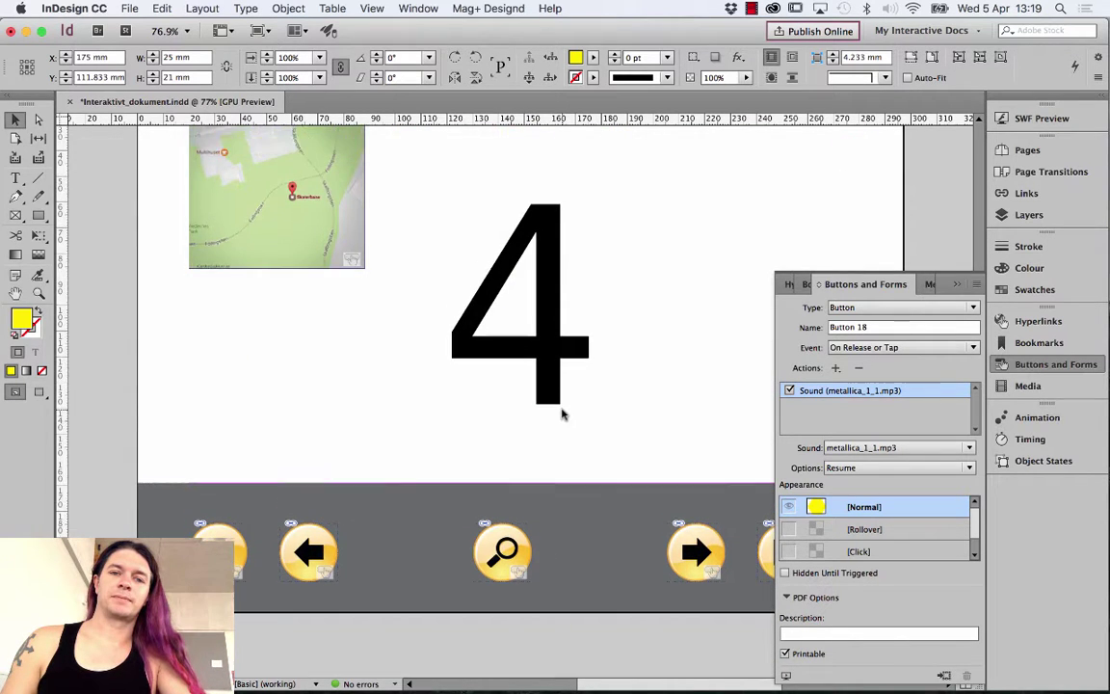
scroll(542, 390, "up", 15)
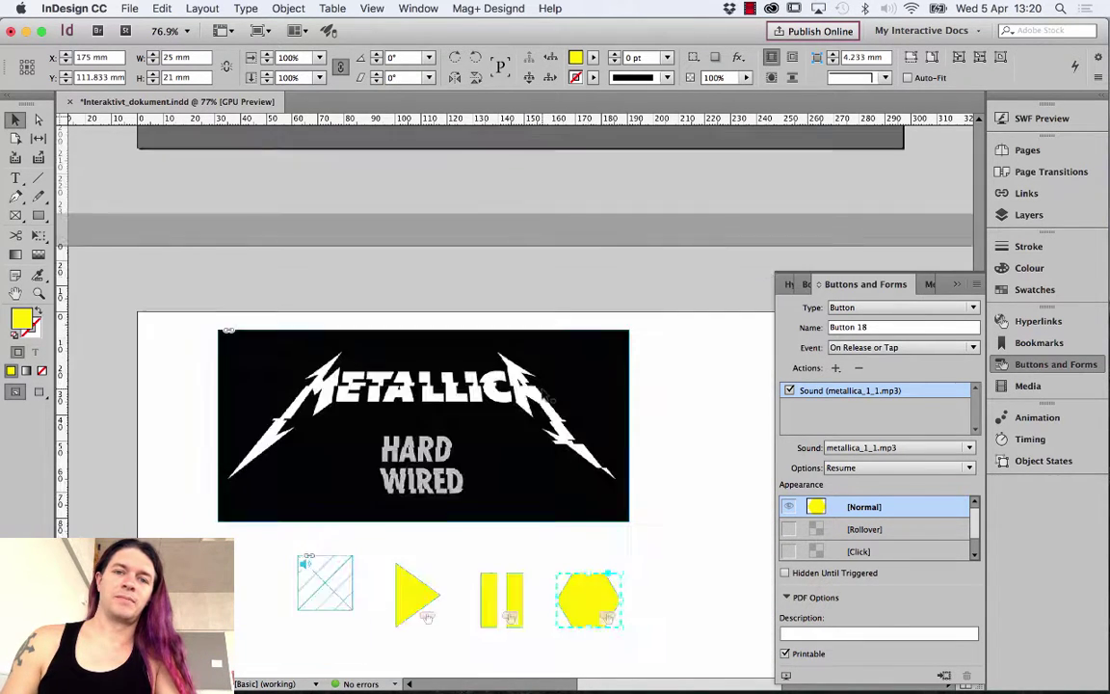
scroll(542, 395, "down", 15)
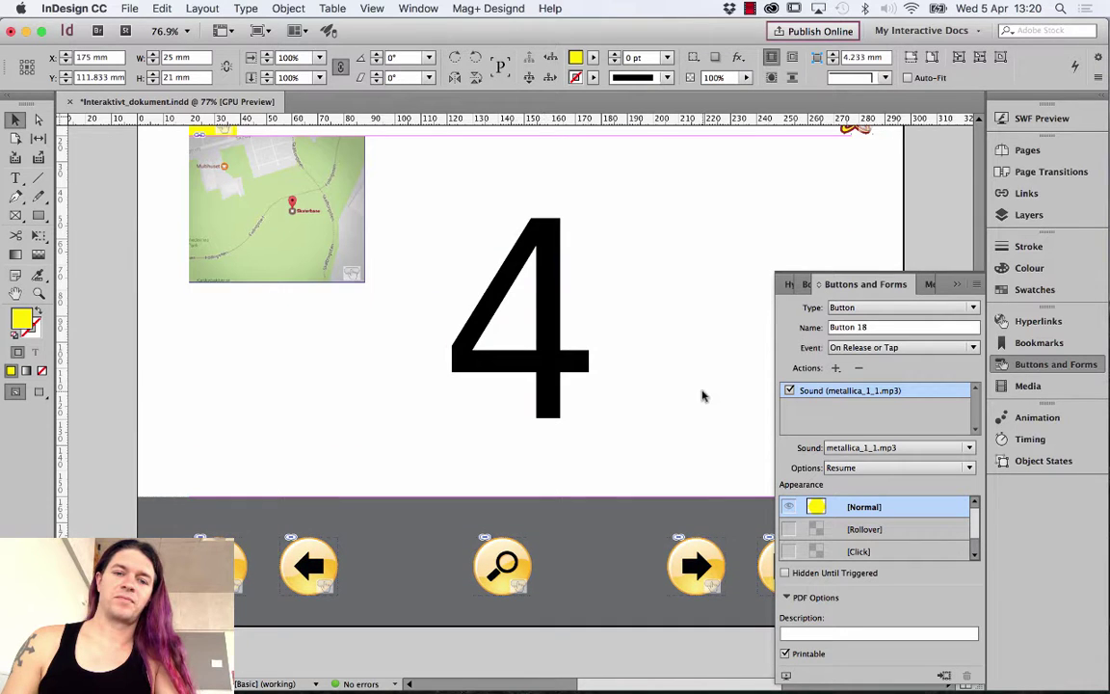
left_click(1023, 152)
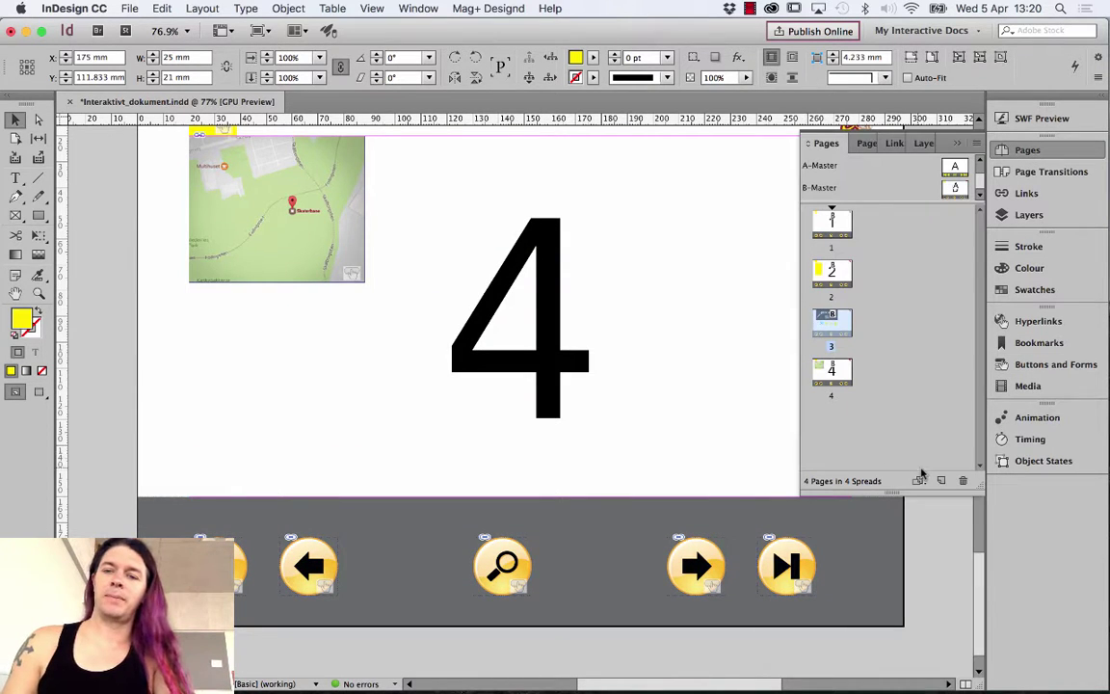
key("super+shift+p")
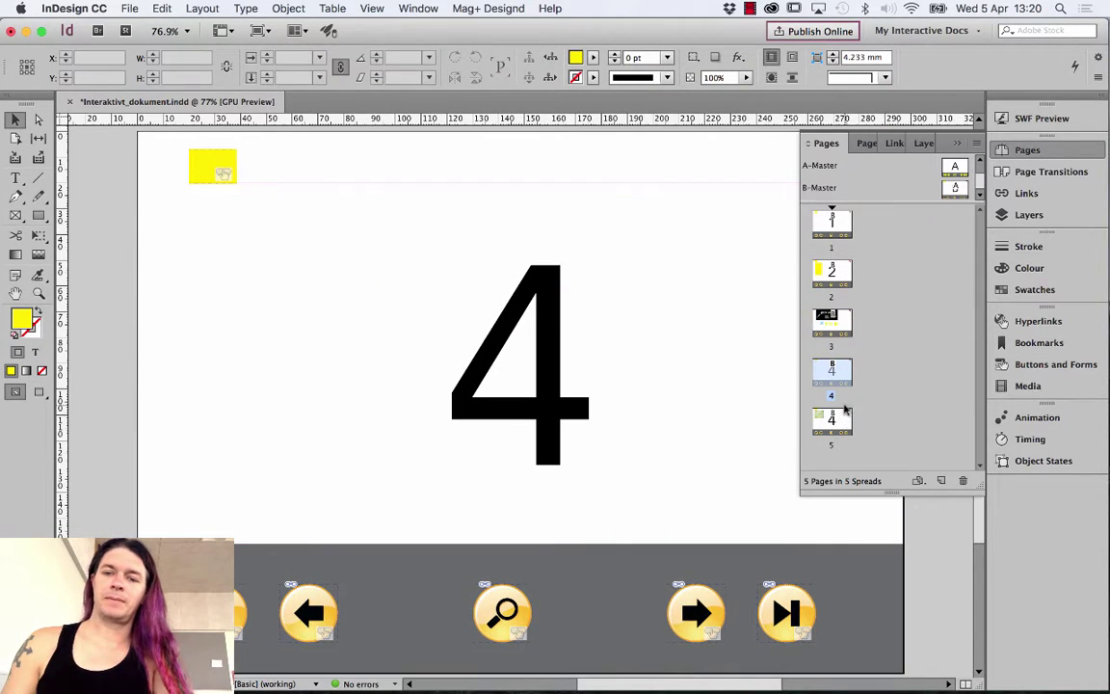
double_click(838, 422)
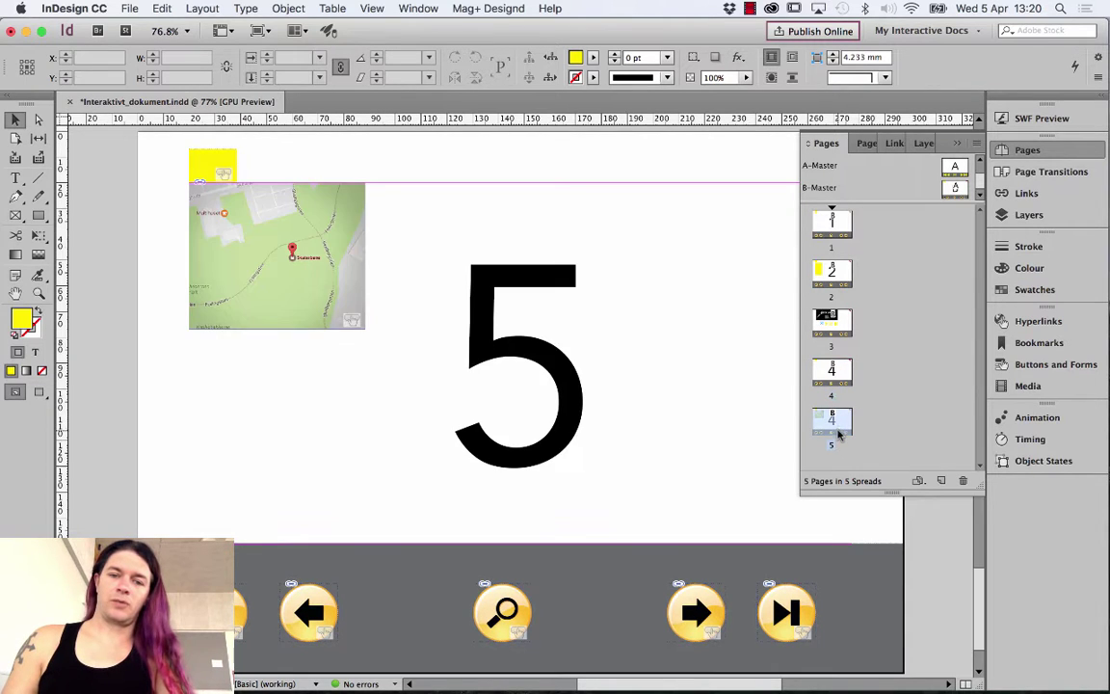
double_click(842, 378)
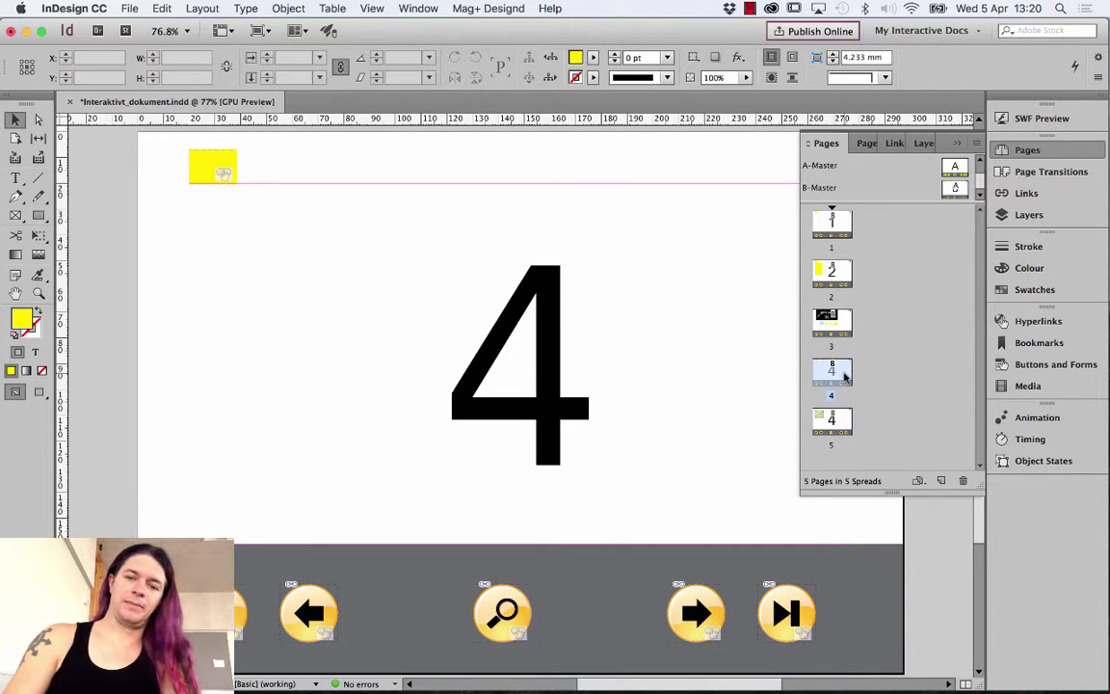
Delete the large page number from the middle of the new page 4
key("super+minus")
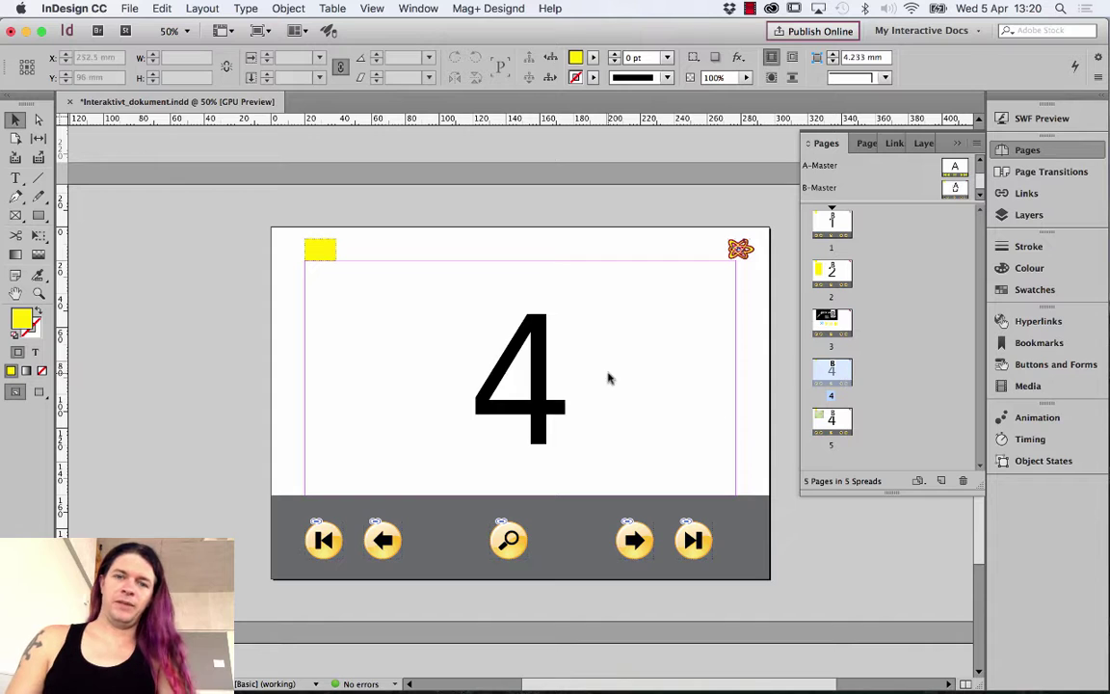
left_click(543, 343)
key("Delete")
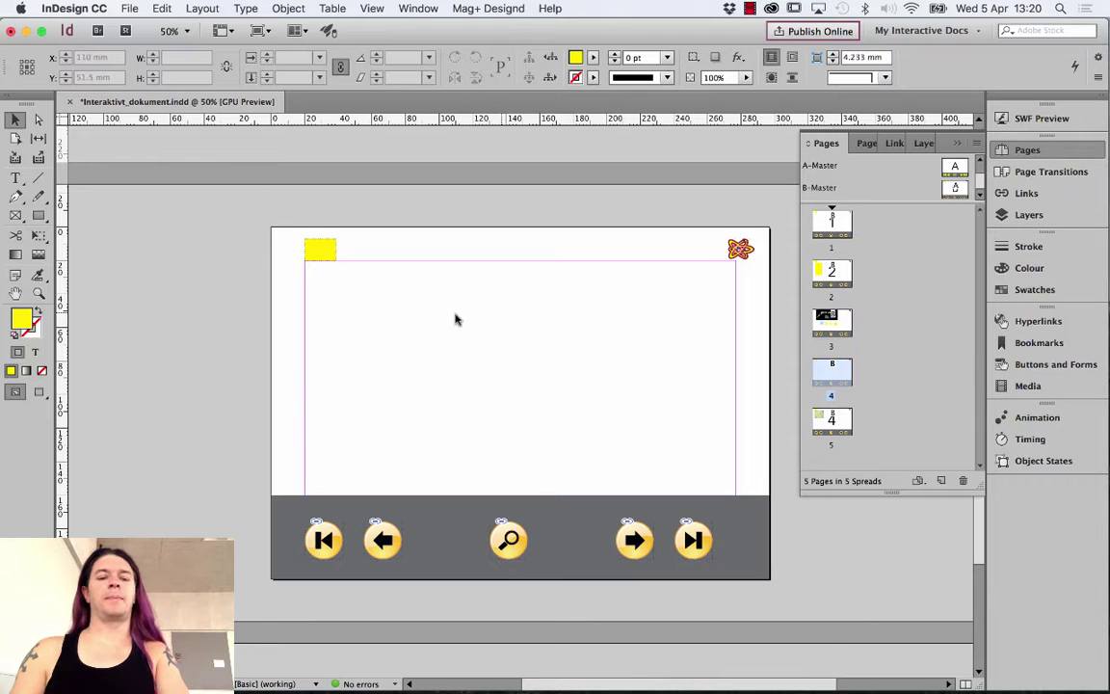
Place the video SABATON - The Lost Battalion (OFFICIAL LYRIC VIDEO).mp4 from Interaktivt_dokument_part1's Links folder on page 4
left_click(128, 7)
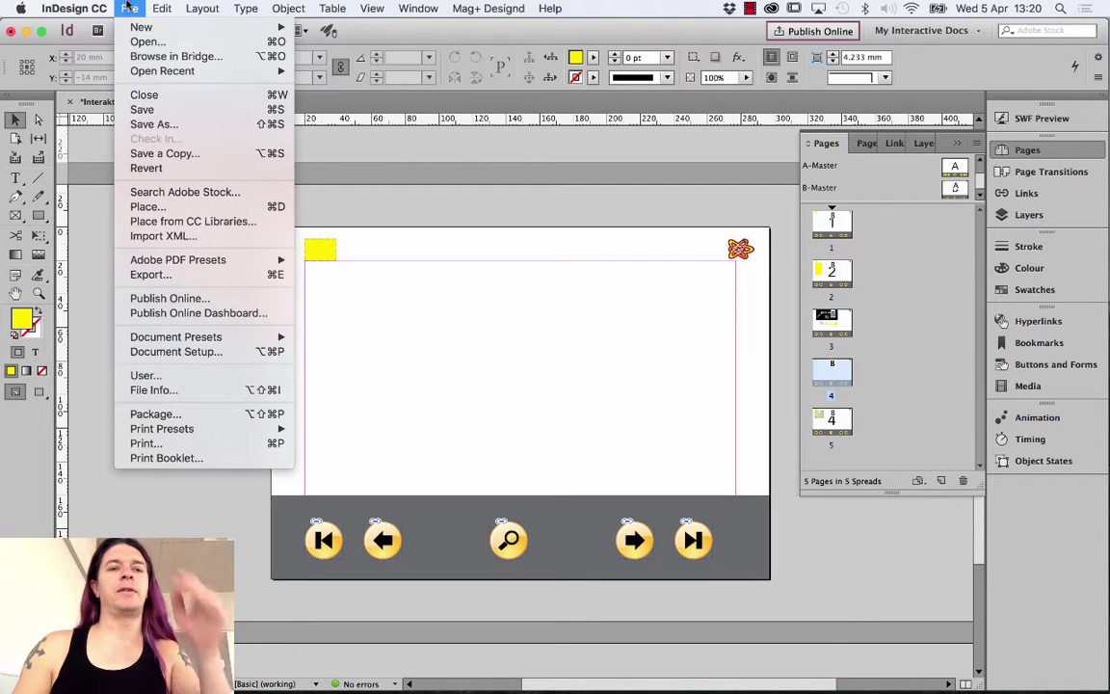
left_click(146, 206)
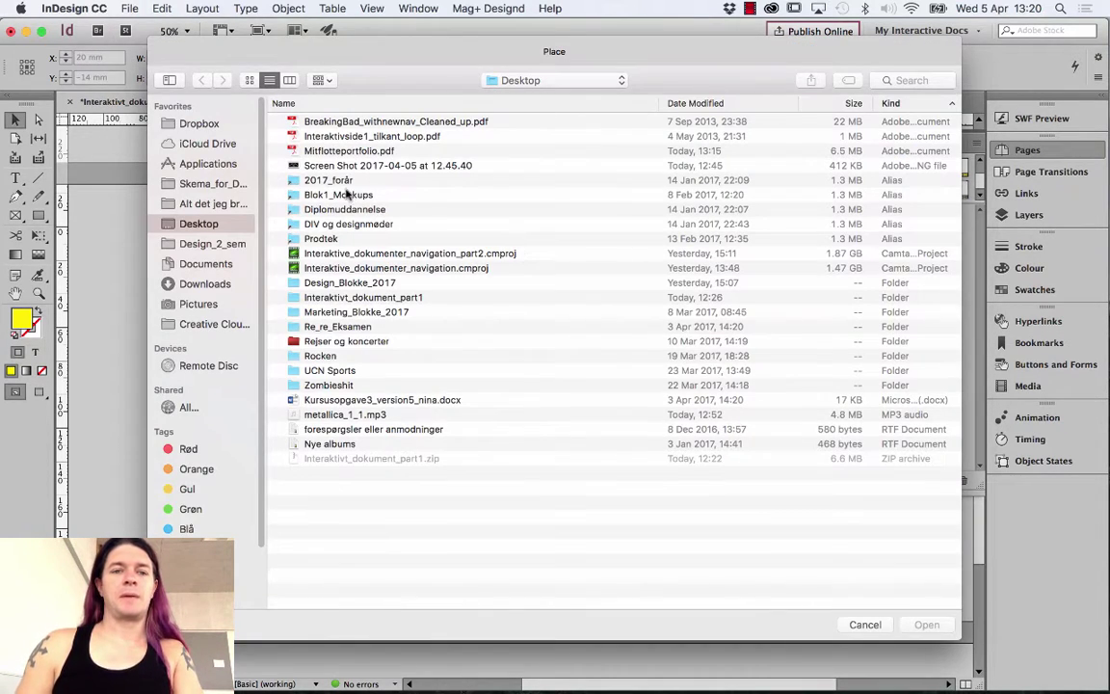
double_click(362, 302)
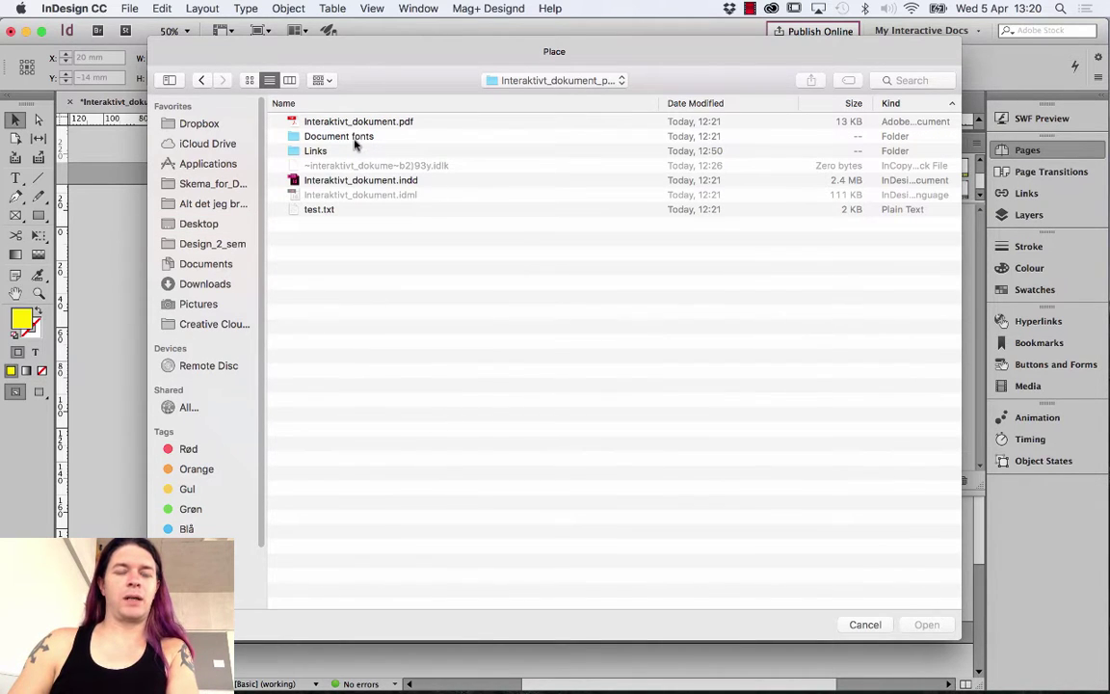
double_click(330, 150)
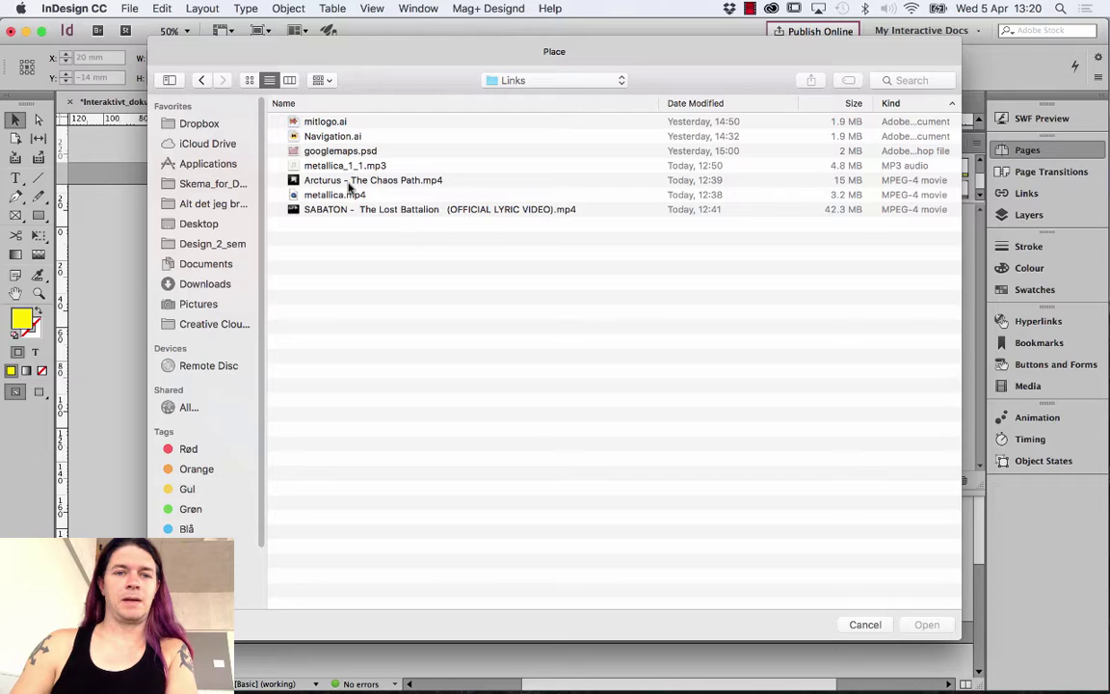
left_click(351, 183)
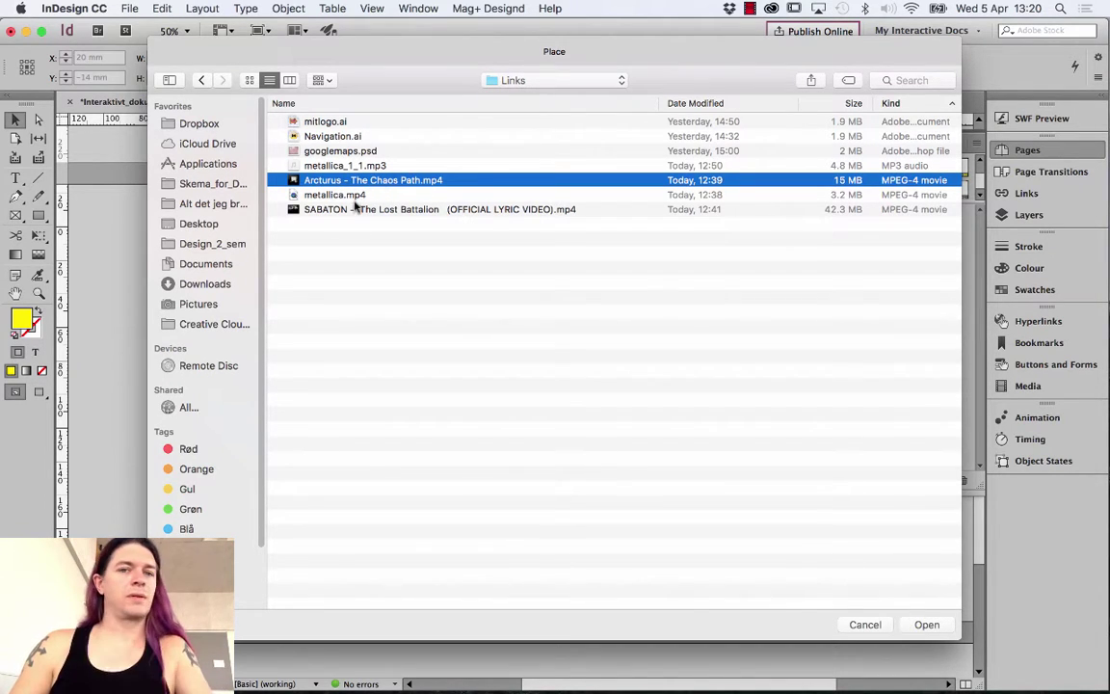
left_click(354, 209)
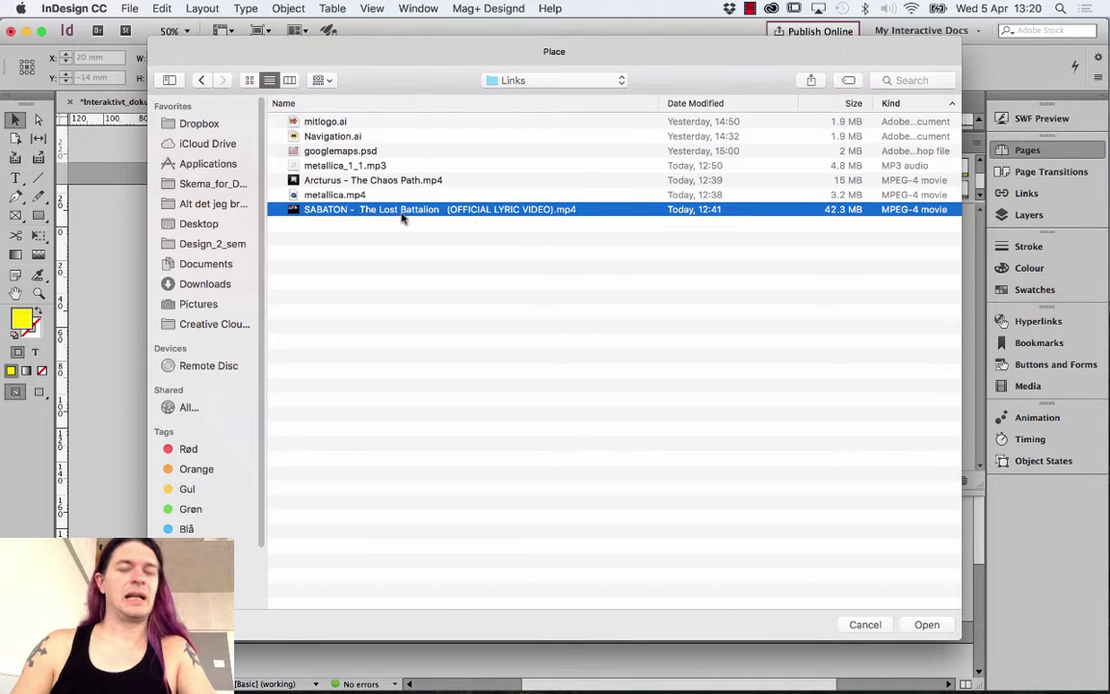
left_click(928, 625)
left_click(413, 269)
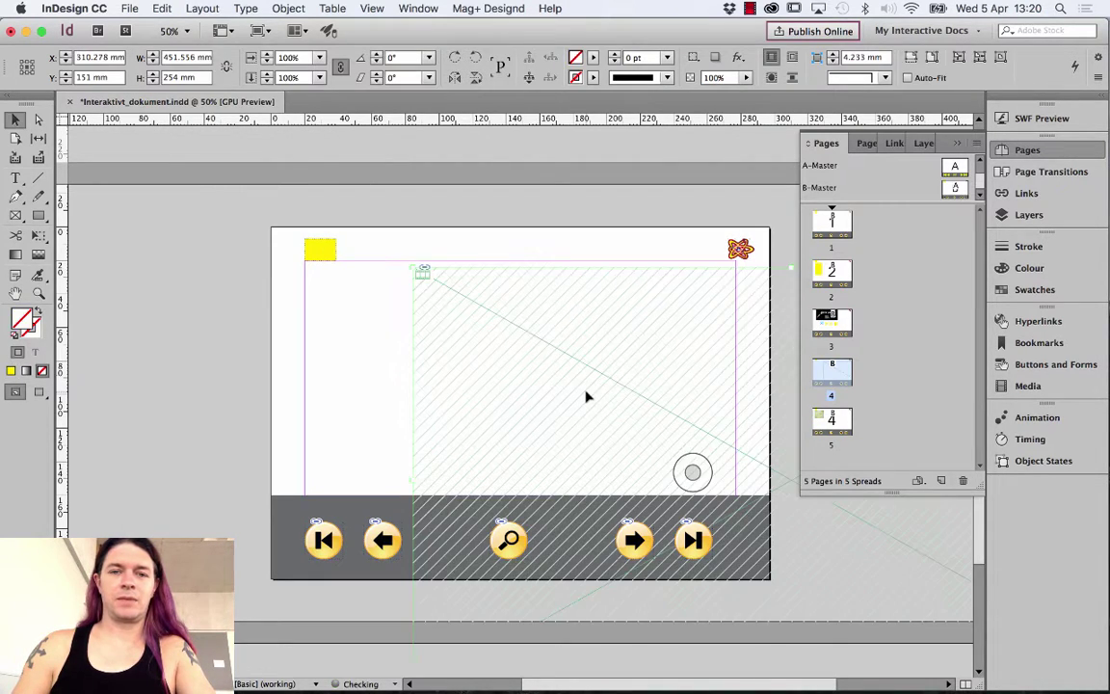
key("super+minus")
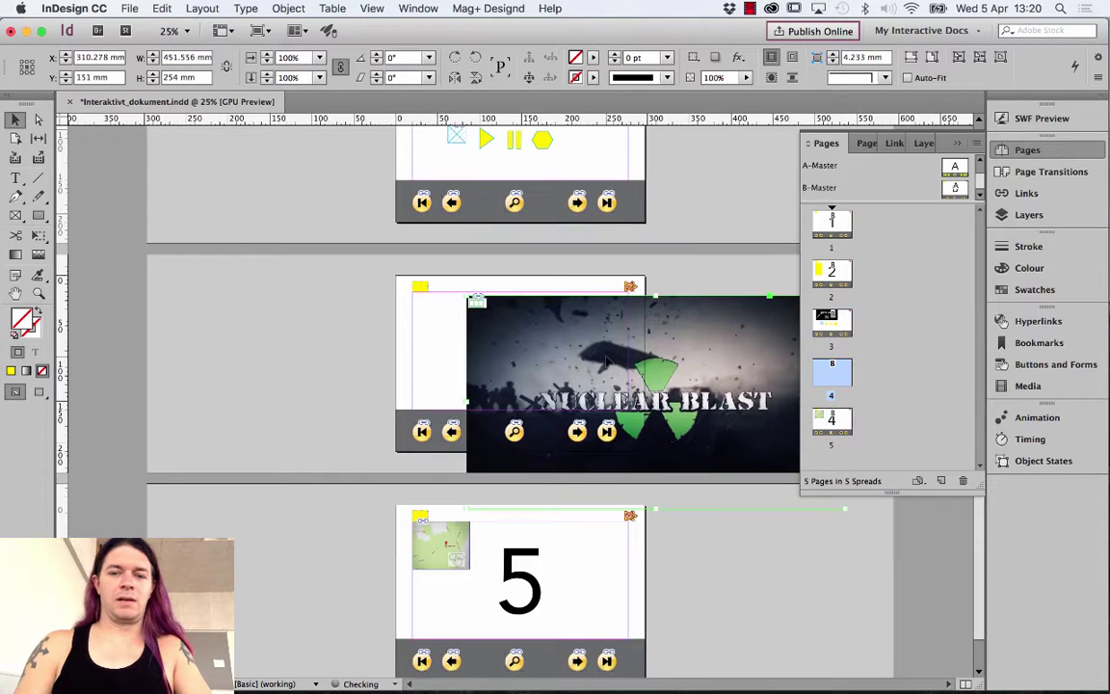
Scale the video on page 4 down to about 196 × 110 mm and position it in the upper middle of the page
key("super+minus")
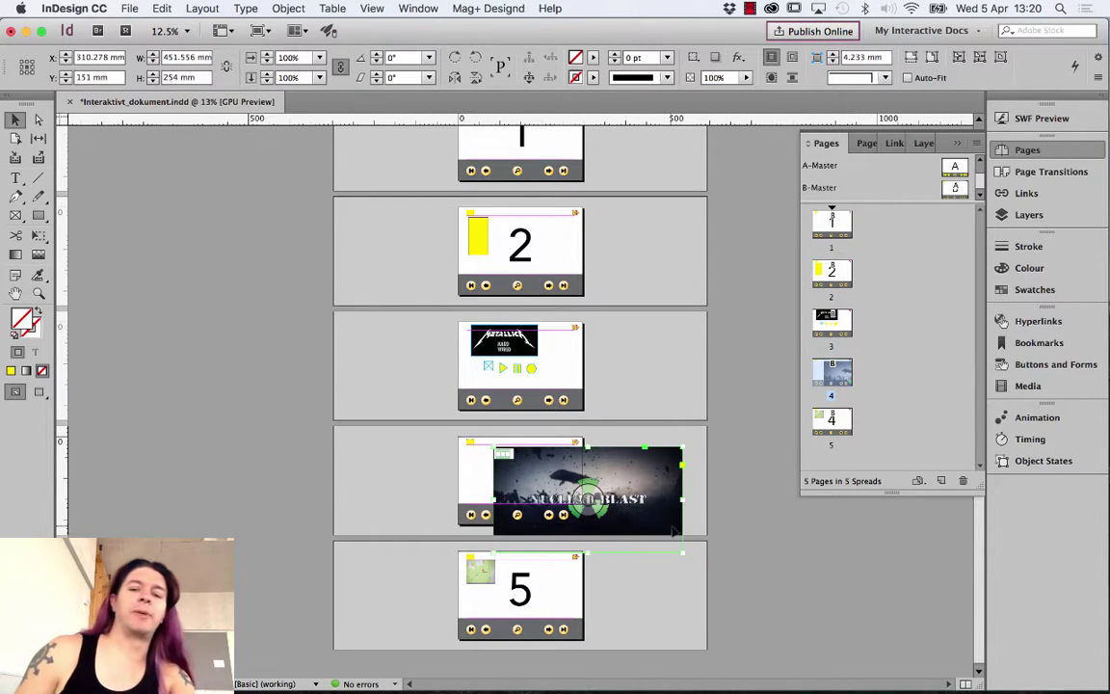
left_click_drag(681, 552, 579, 486)
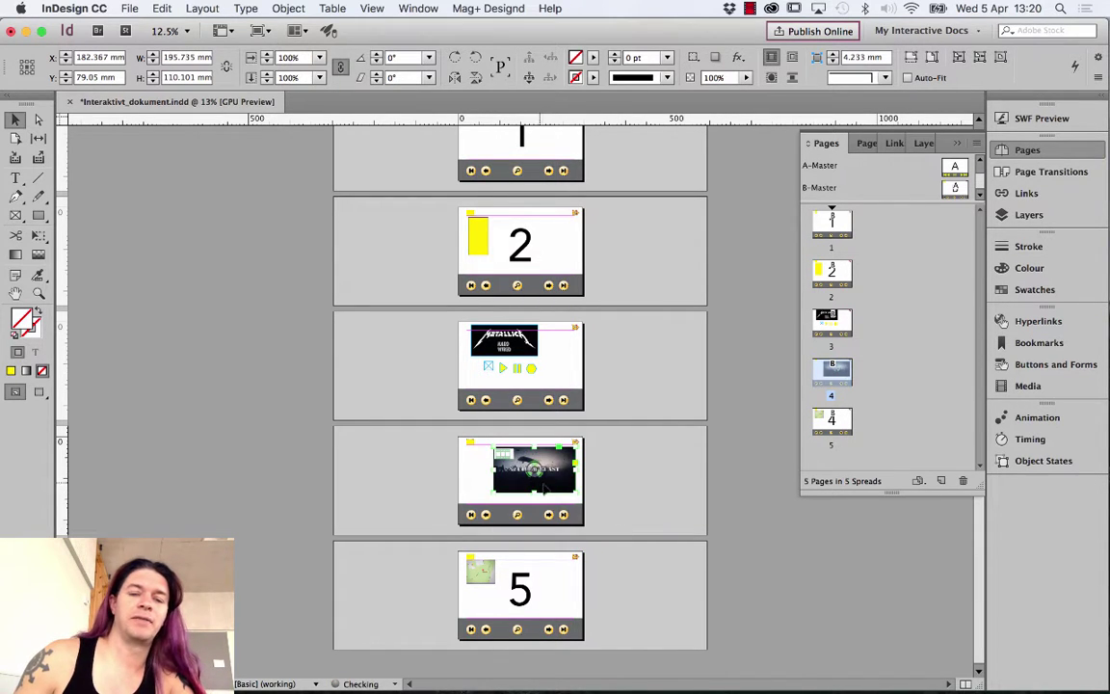
key("super+z")
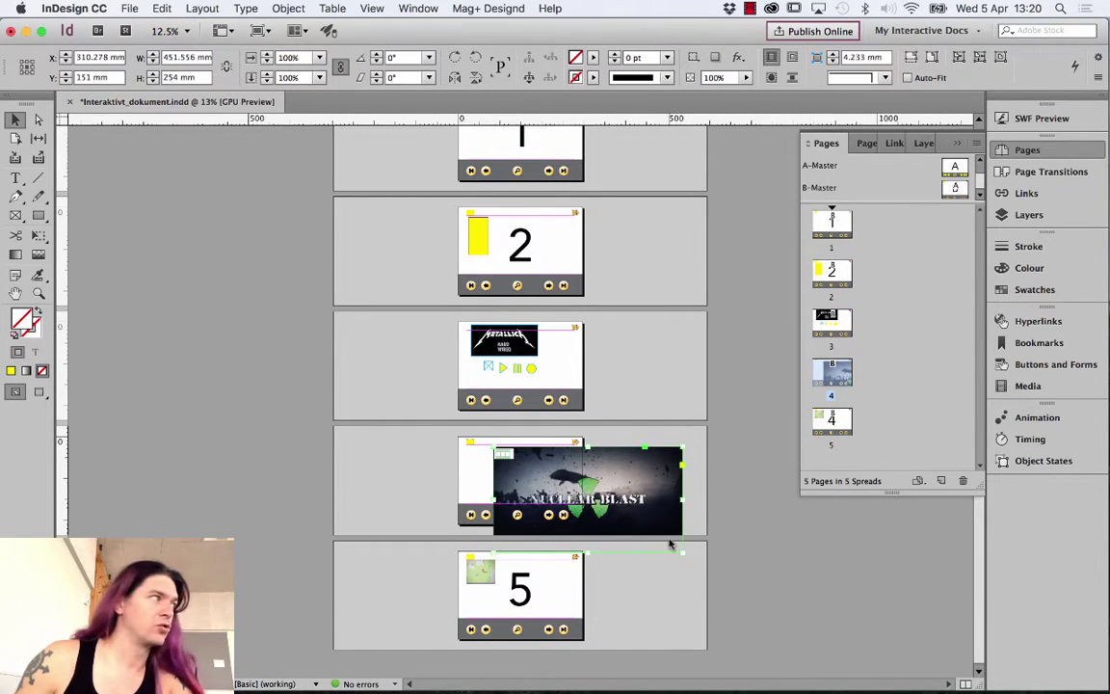
left_click_drag(681, 553, 562, 487)
left_click(595, 465)
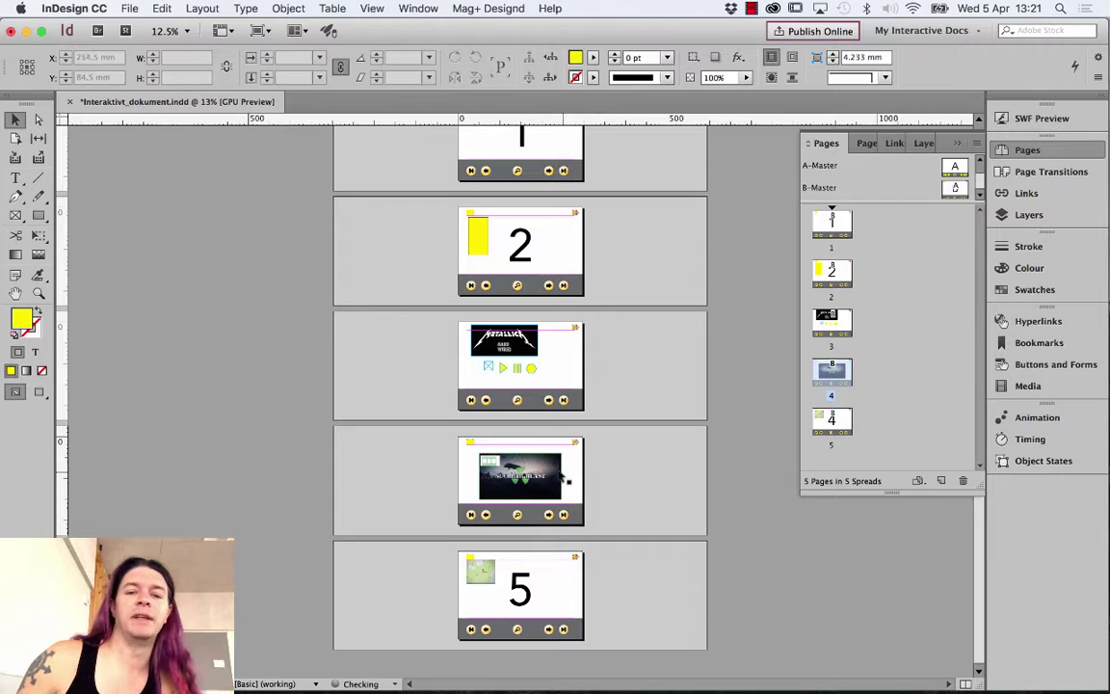
key("super+0")
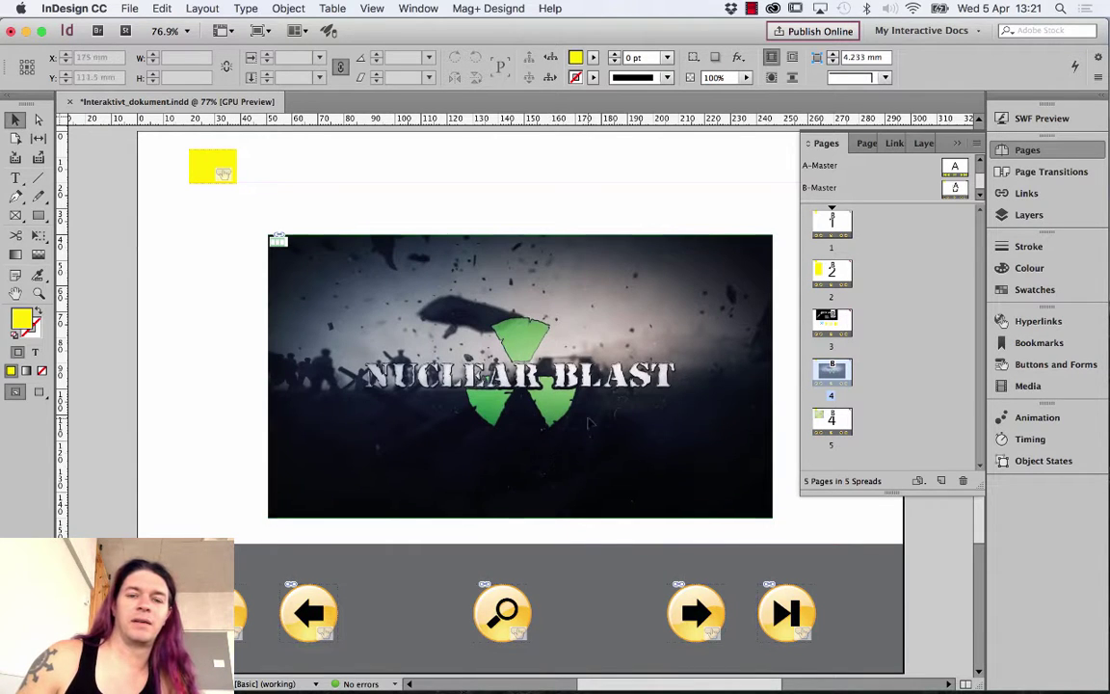
left_click_drag(701, 446, 687, 362)
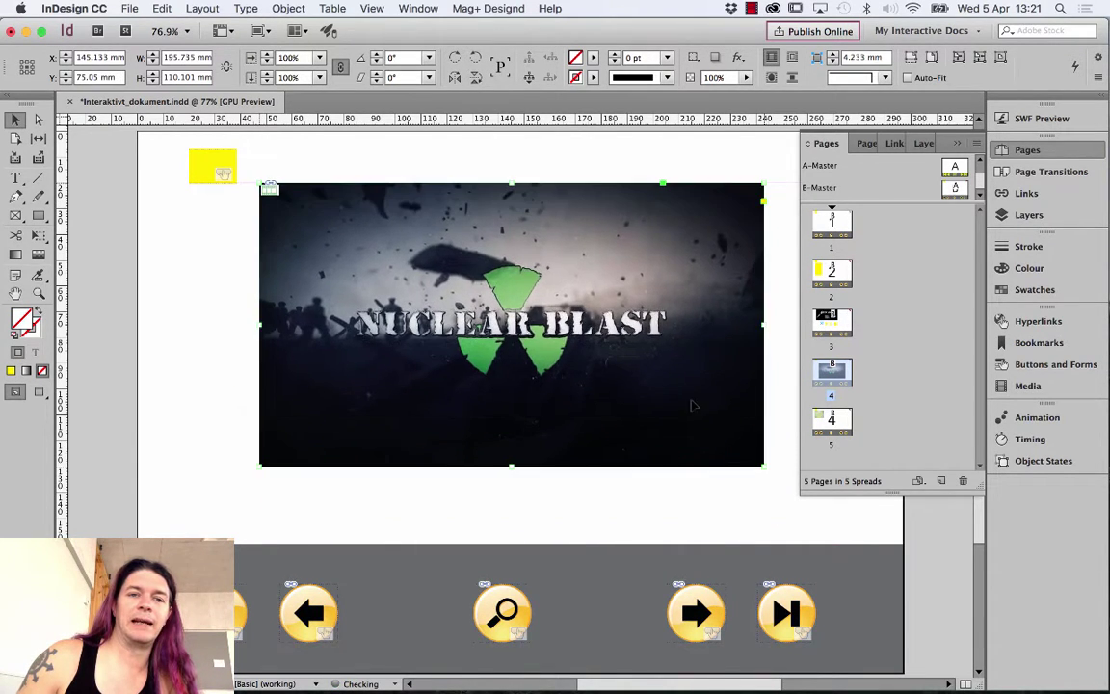
Preview page 4 as SWF to check the video's playback
left_click(1040, 118)
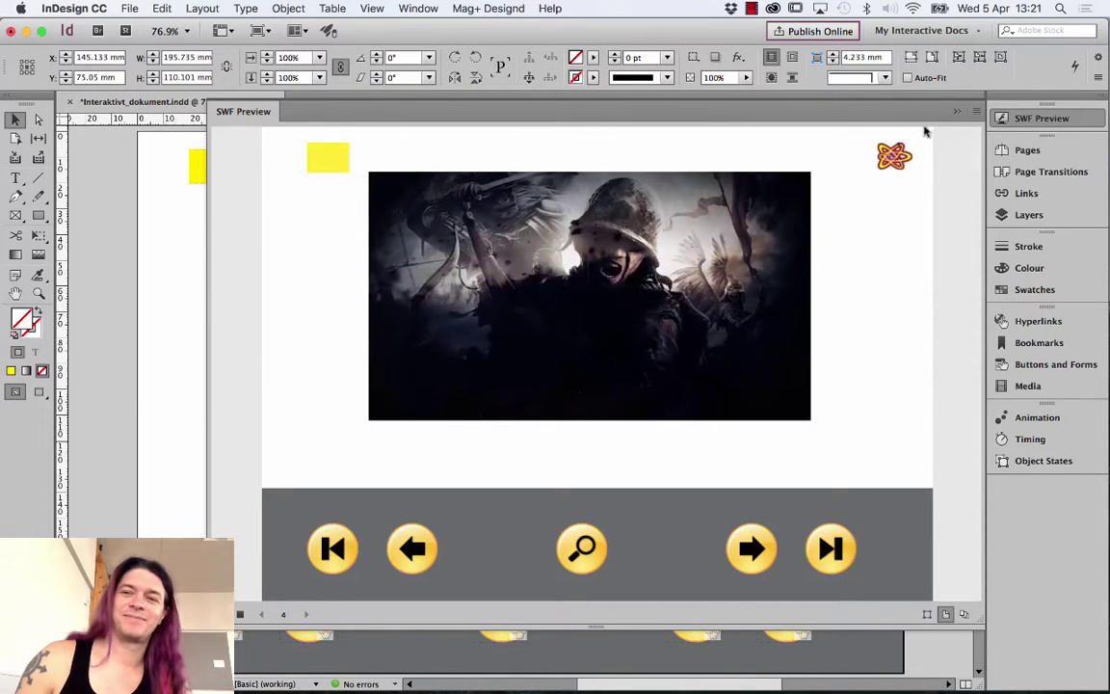
left_click(957, 112)
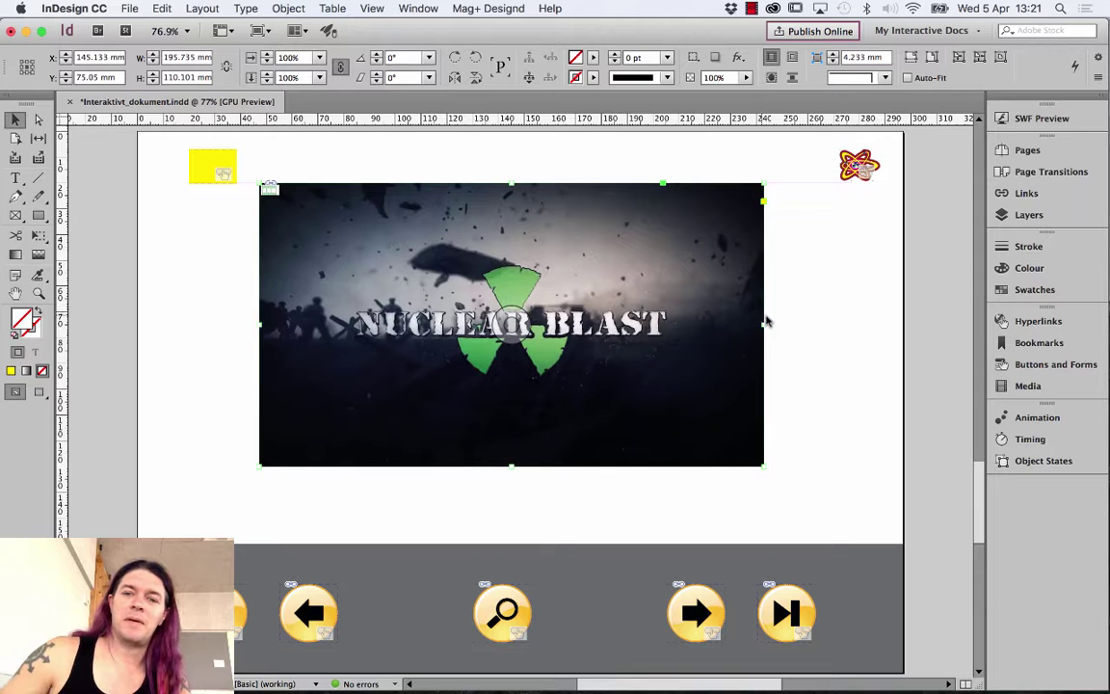
Review the sound clip and its play, pause and hexagon buttons on page 3, and return to the video page
scroll(788, 329, "up", 3)
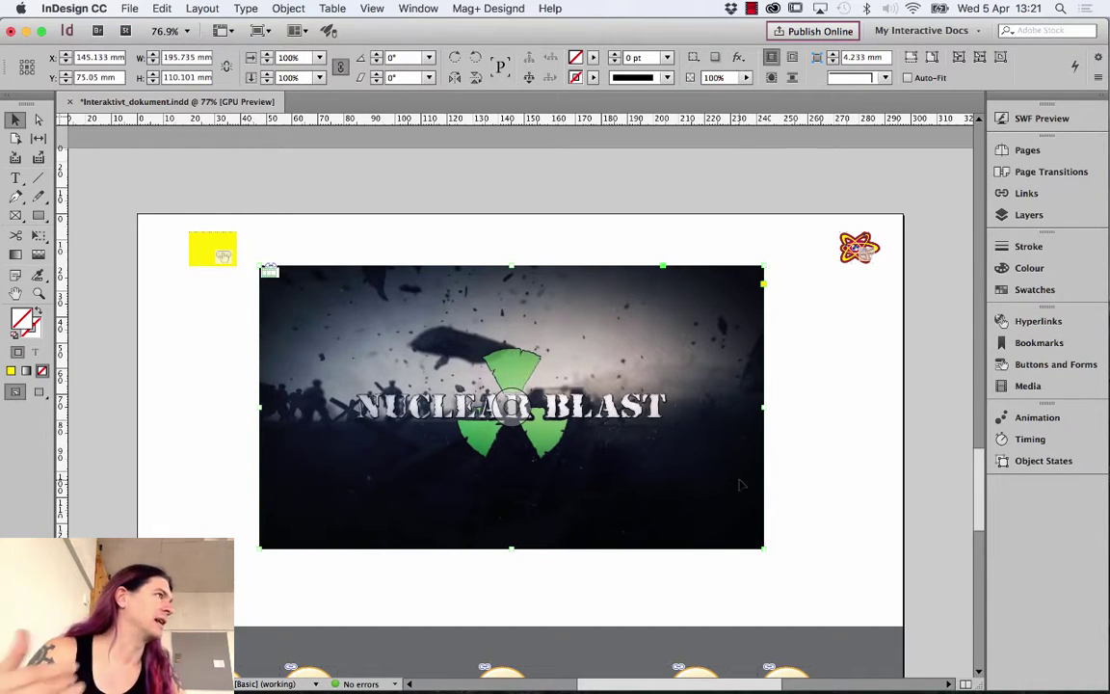
scroll(602, 390, "up", 15)
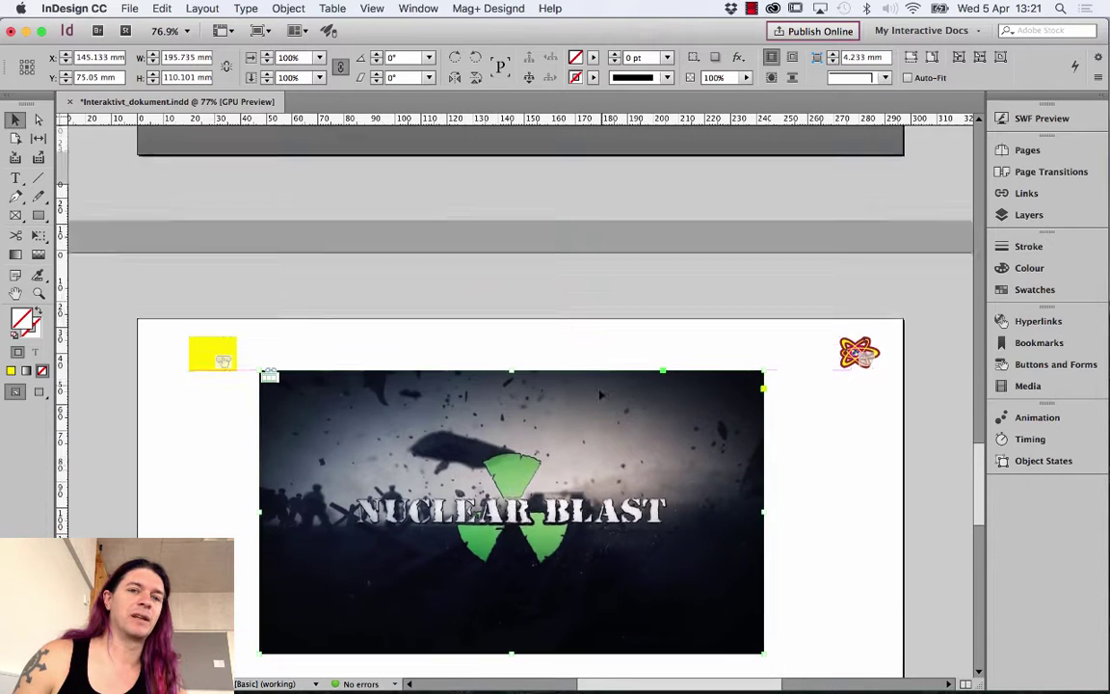
scroll(595, 396, "down", 5)
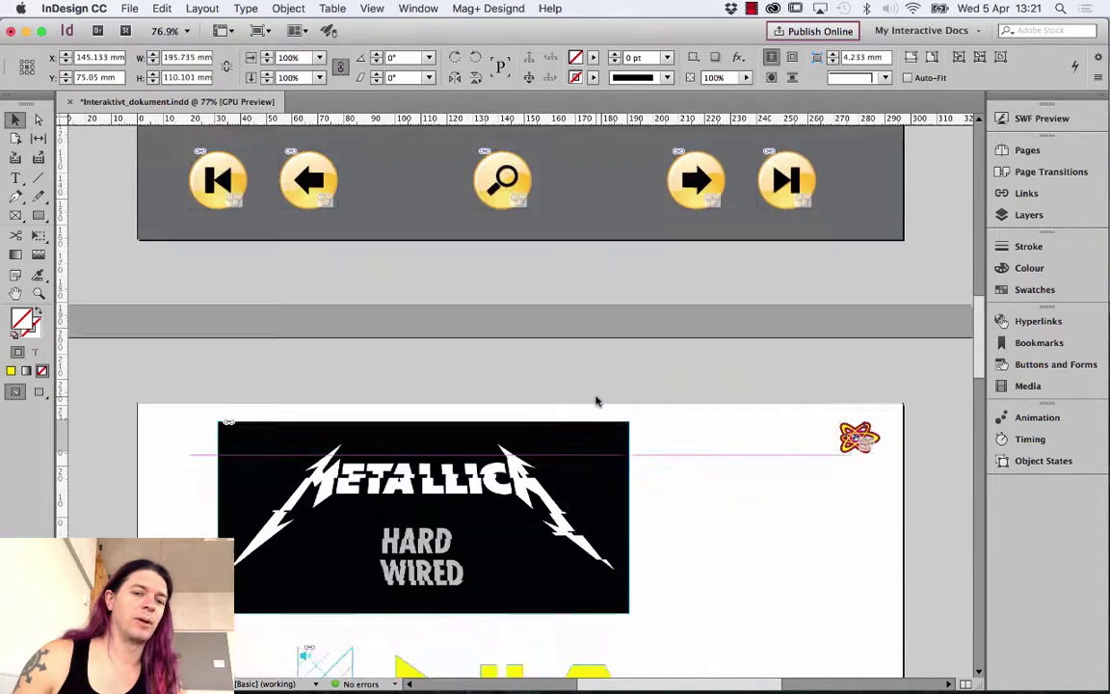
scroll(595, 399, "up", 10)
scroll(595, 401, "down", 10)
scroll(596, 403, "down", 10)
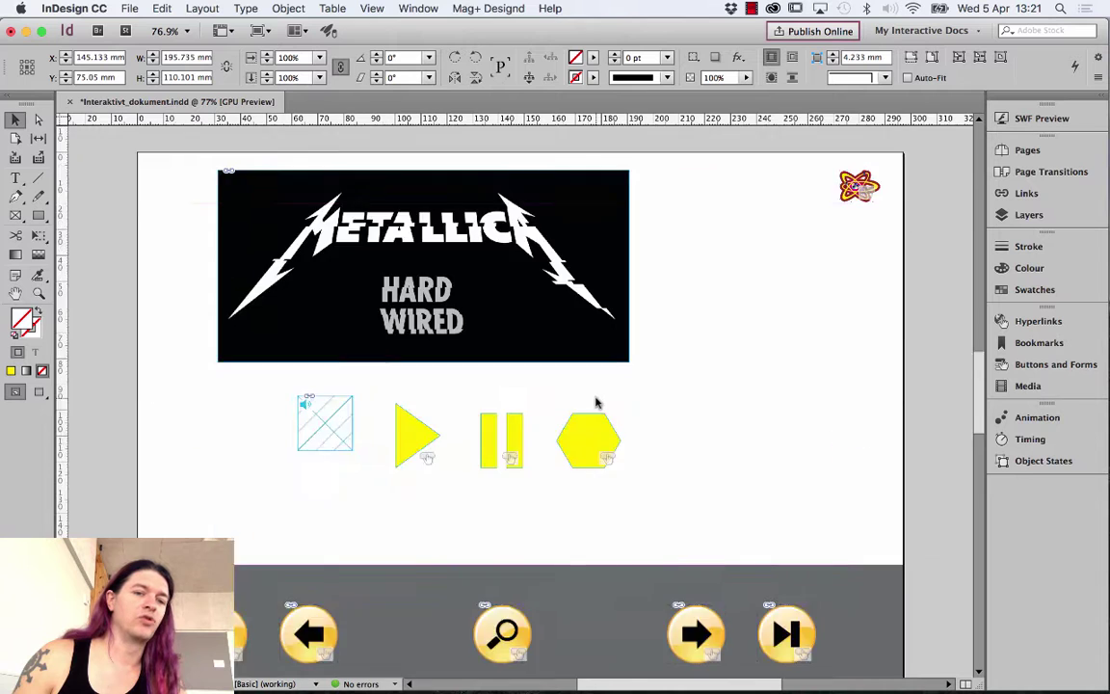
left_click(324, 254)
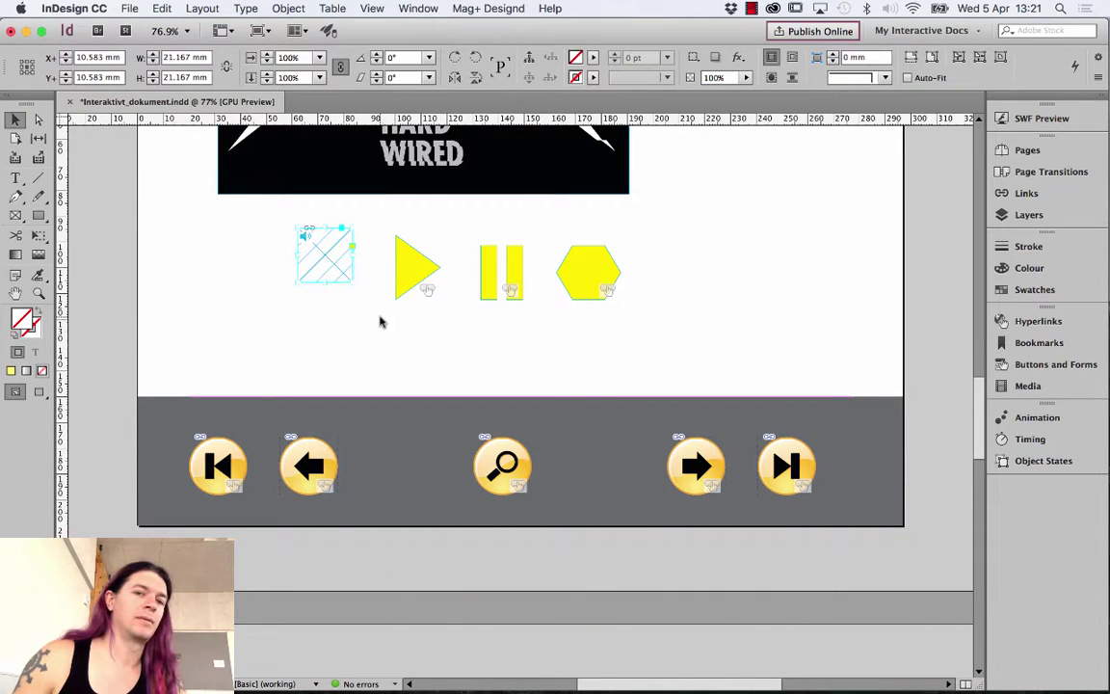
left_click(360, 274)
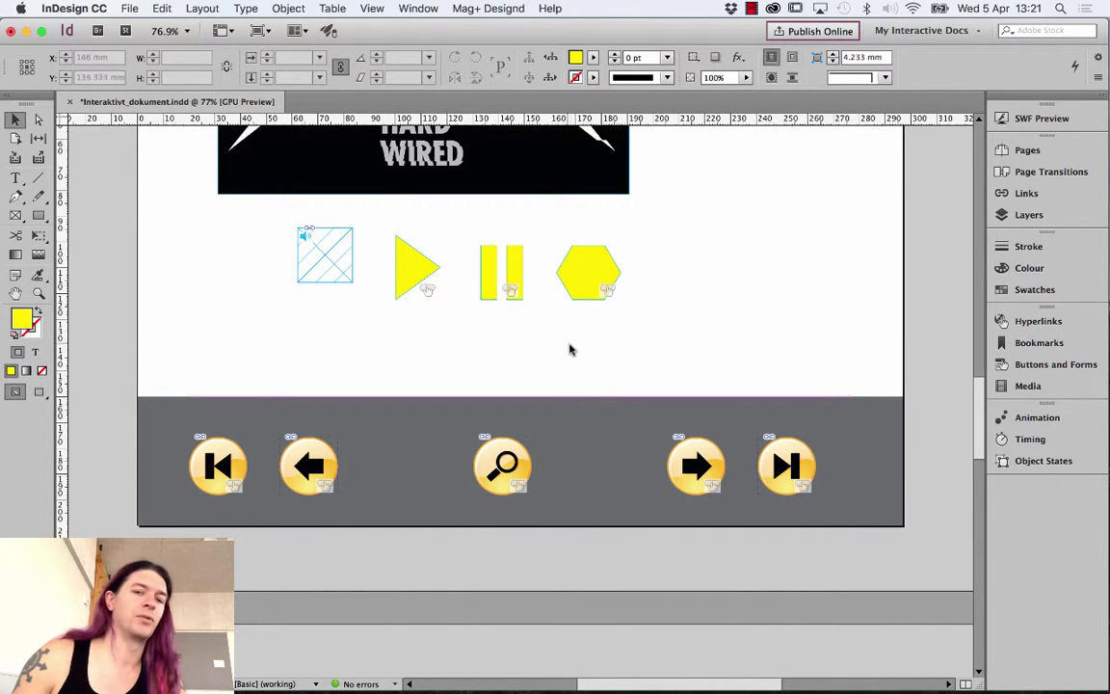
scroll(570, 349, "down", 8)
scroll(571, 348, "down", 3)
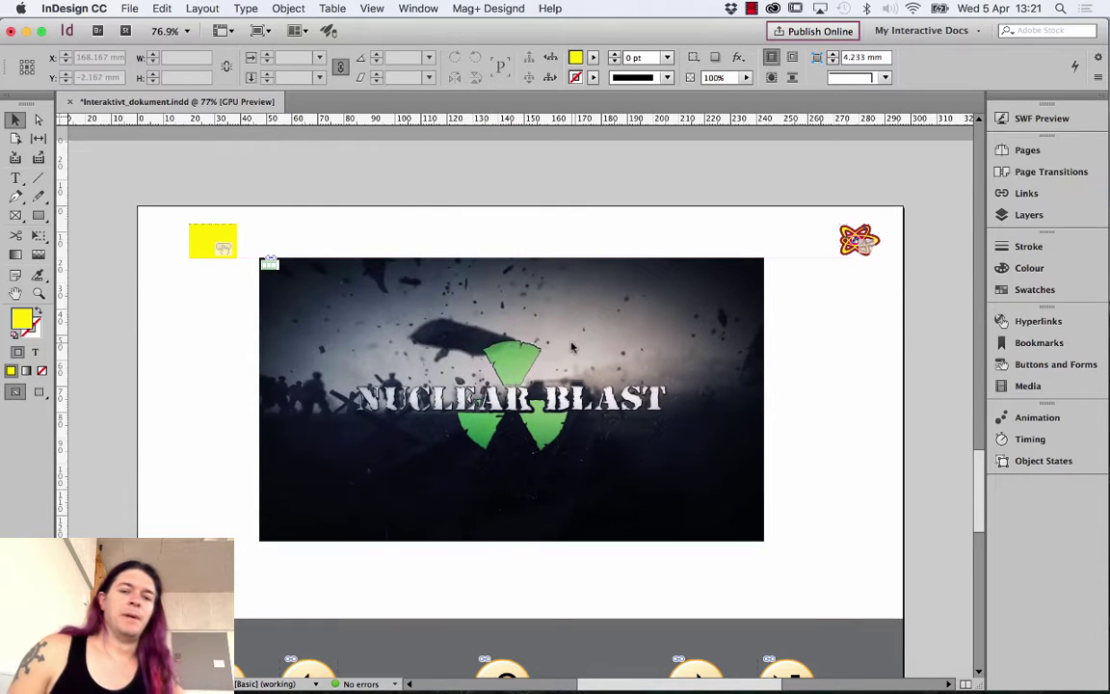
Draw a yellow rectangle about 81 × 79 mm over the upper middle of the video and convert it to a triangle
left_click(517, 300)
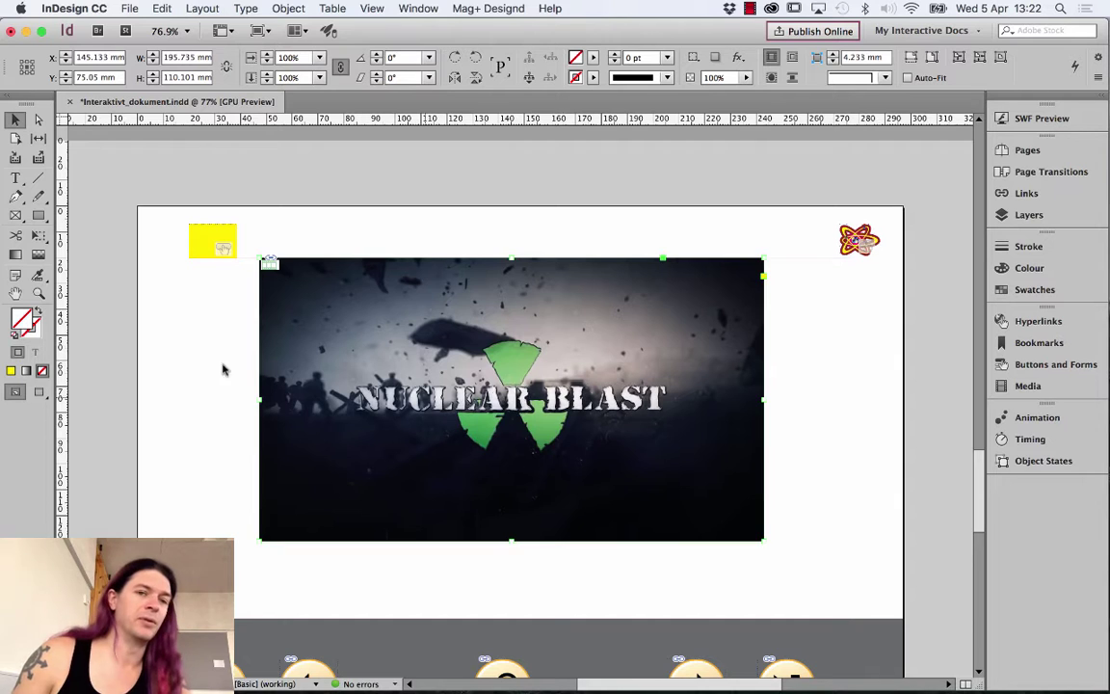
left_click(39, 213)
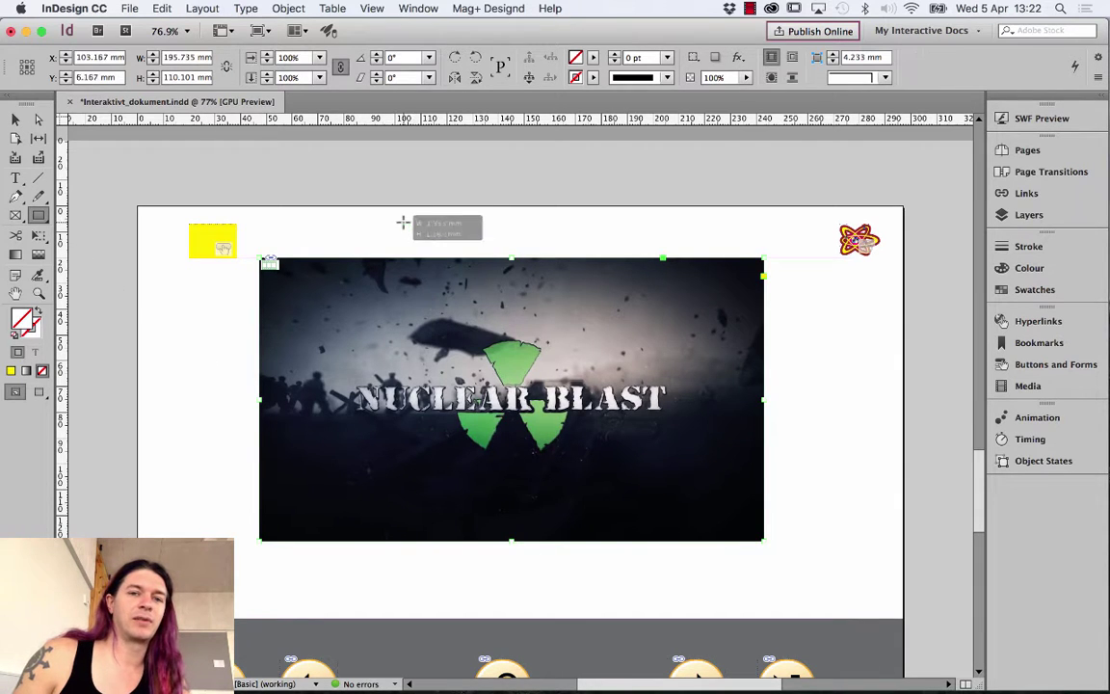
mouse_move(403, 223)
left_mouse_down()
mouse_move(554, 415)
mouse_move(612, 428)
left_mouse_up()
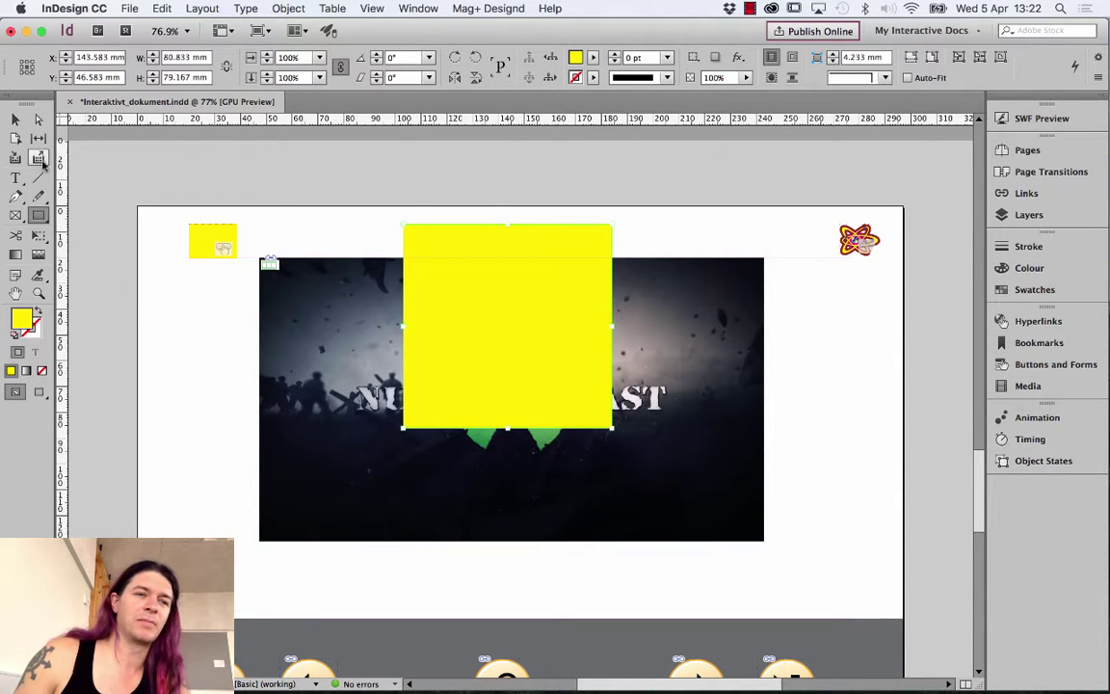
left_click(19, 121)
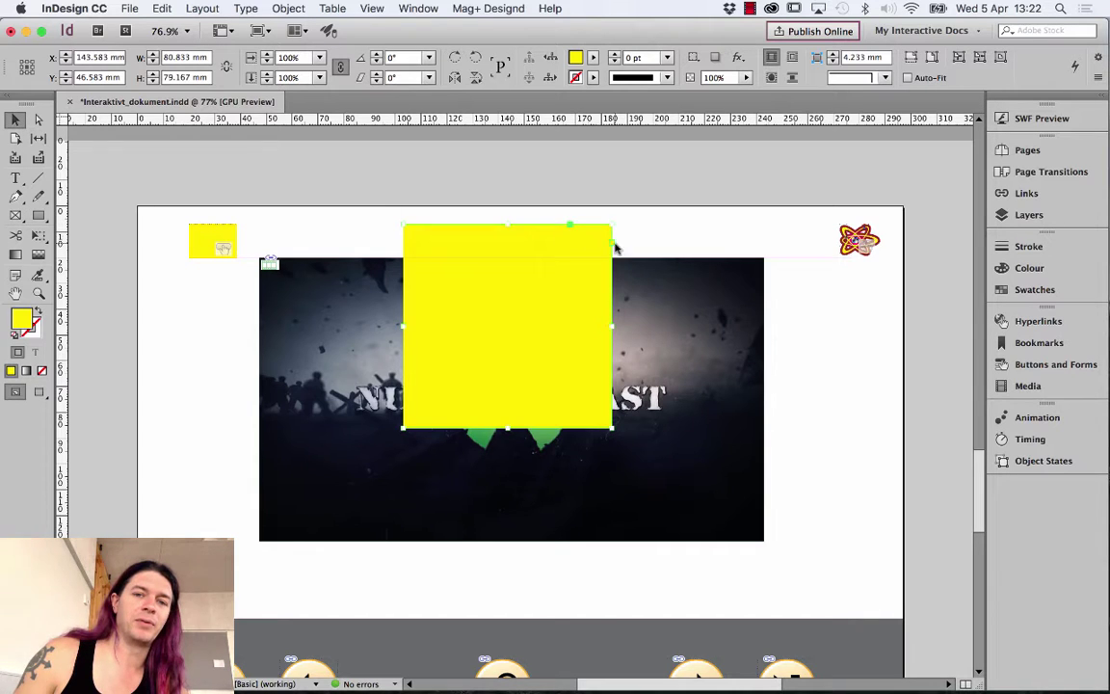
left_click(275, 8)
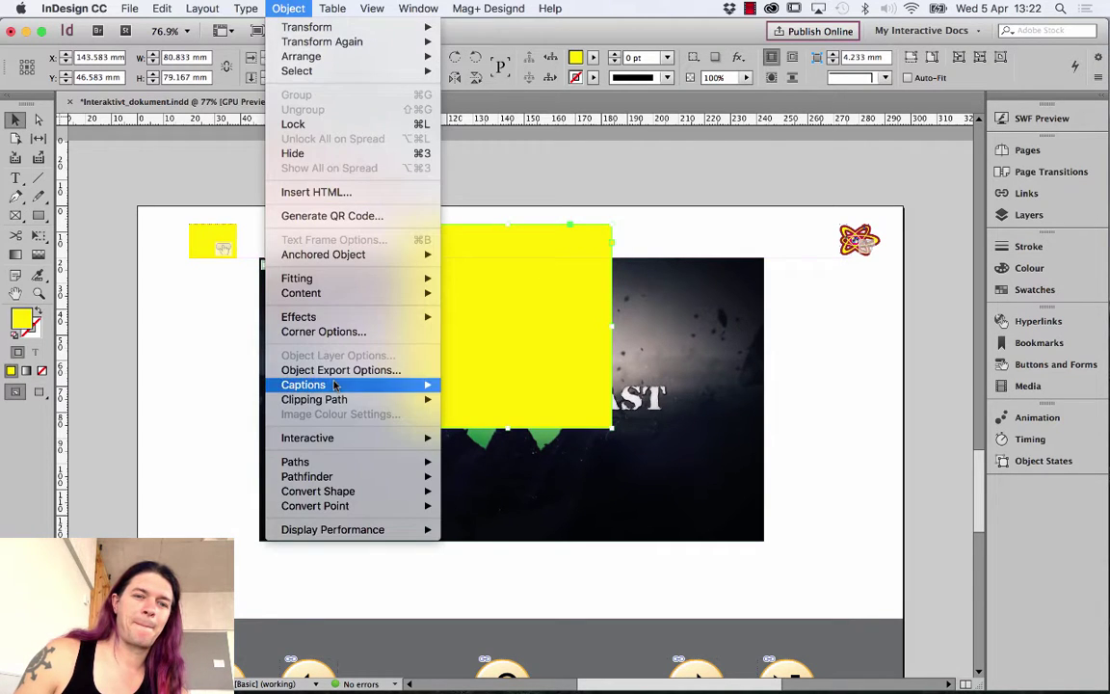
mouse_move(342, 494)
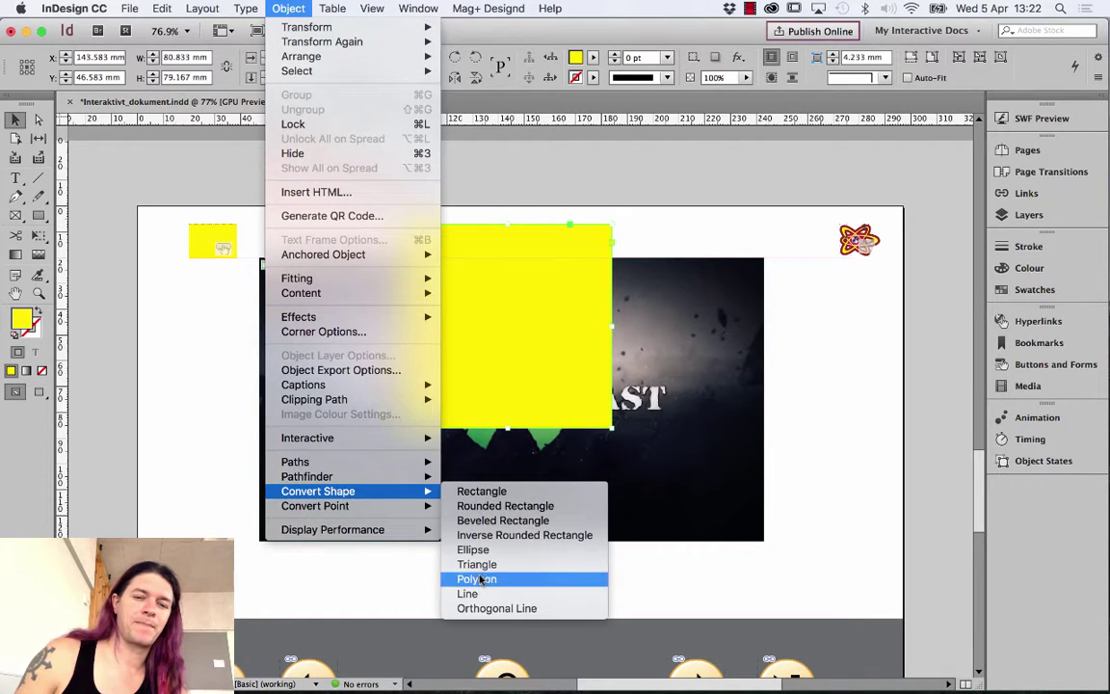
left_click(476, 565)
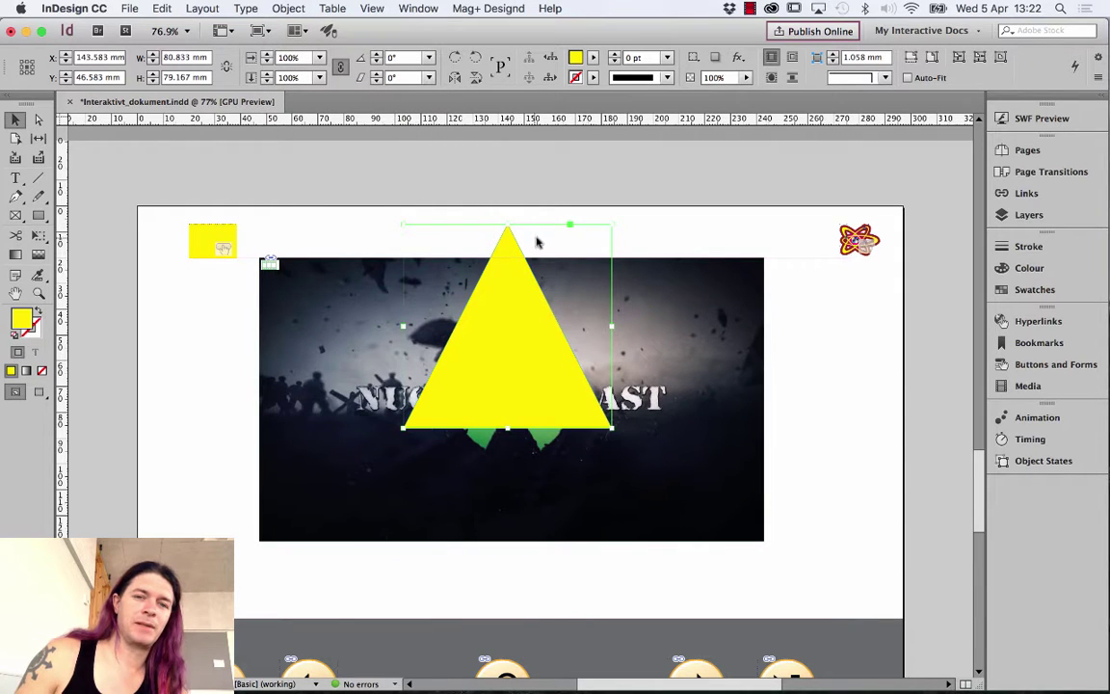
Rotate the triangle by -90° to point right, and scale it to about 65 × 50 mm over the middle of the video
left_click_drag(615, 223, 578, 397)
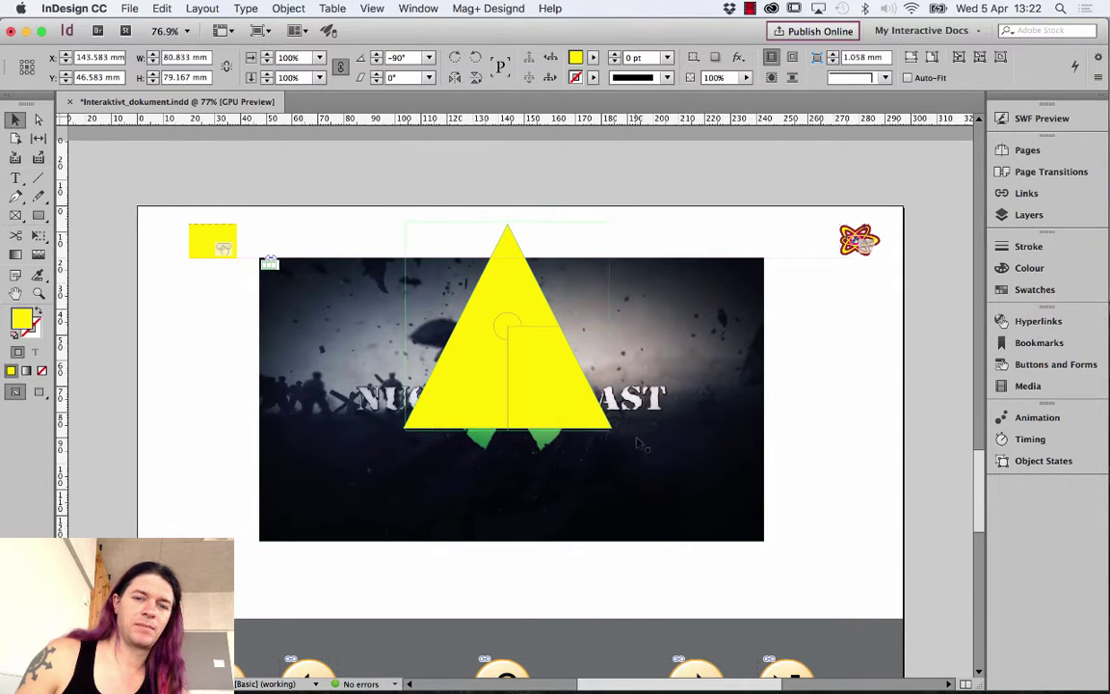
left_click_drag(501, 282, 525, 370)
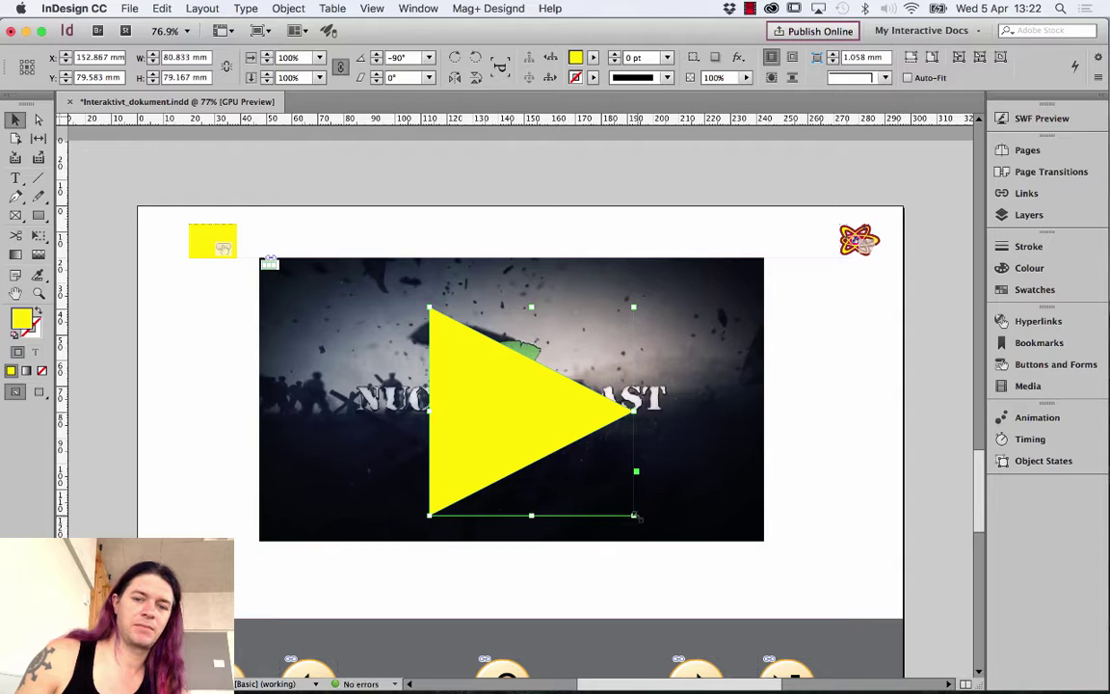
left_click_drag(633, 515, 584, 488)
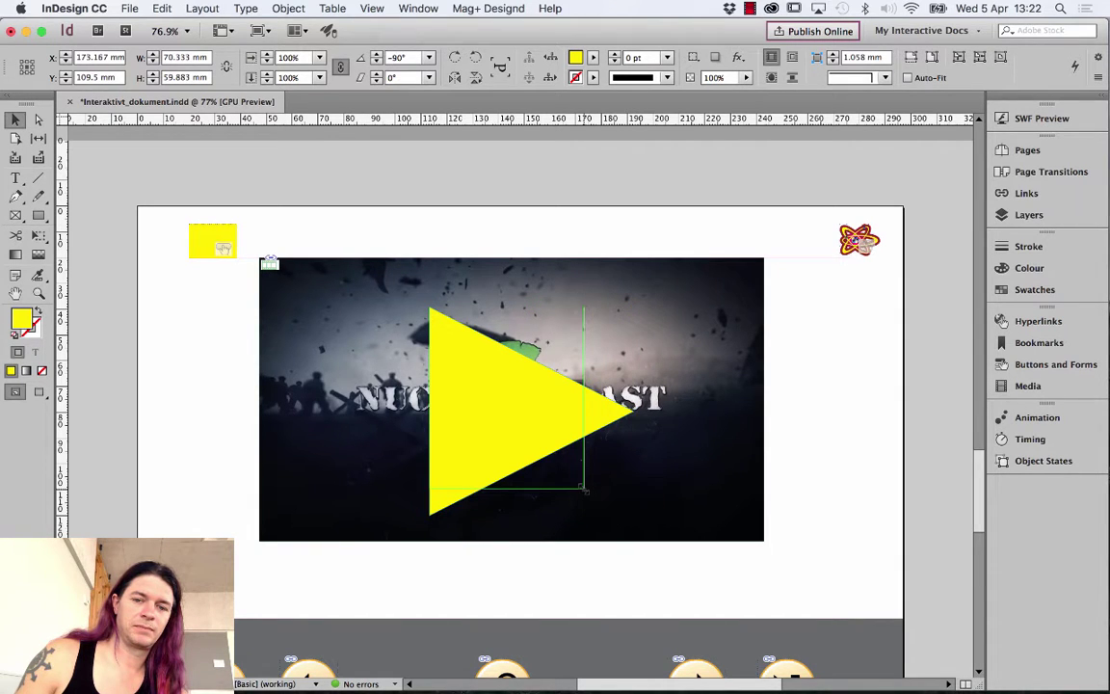
left_click_drag(494, 406, 505, 408)
left_click_drag(594, 490, 568, 476)
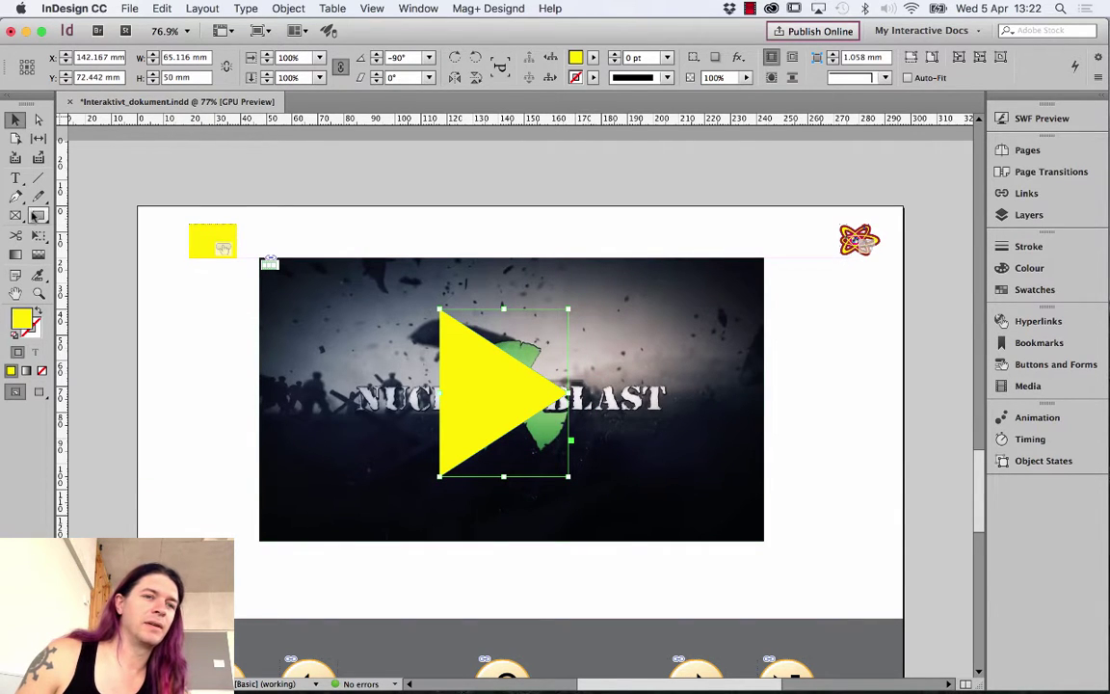
Draw a circle about 103 mm in diameter around the triangle and swap its fill and stroke to leave a yellow outline
left_click_drag(39, 215, 89, 238)
left_click_drag(495, 396, 652, 528)
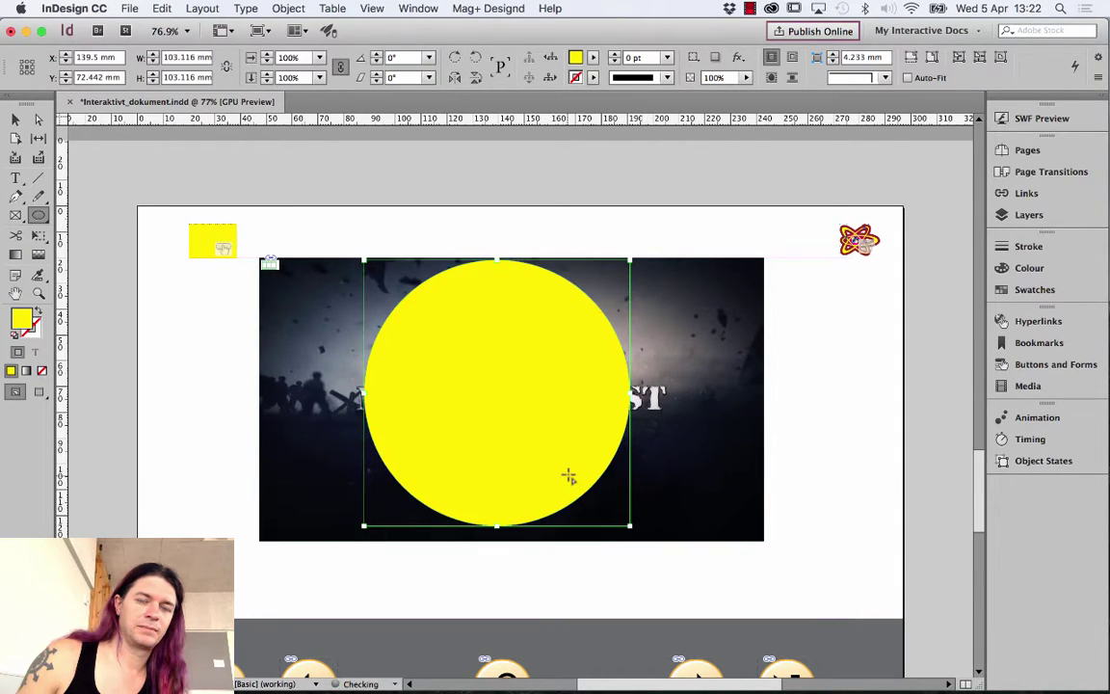
left_click(36, 312)
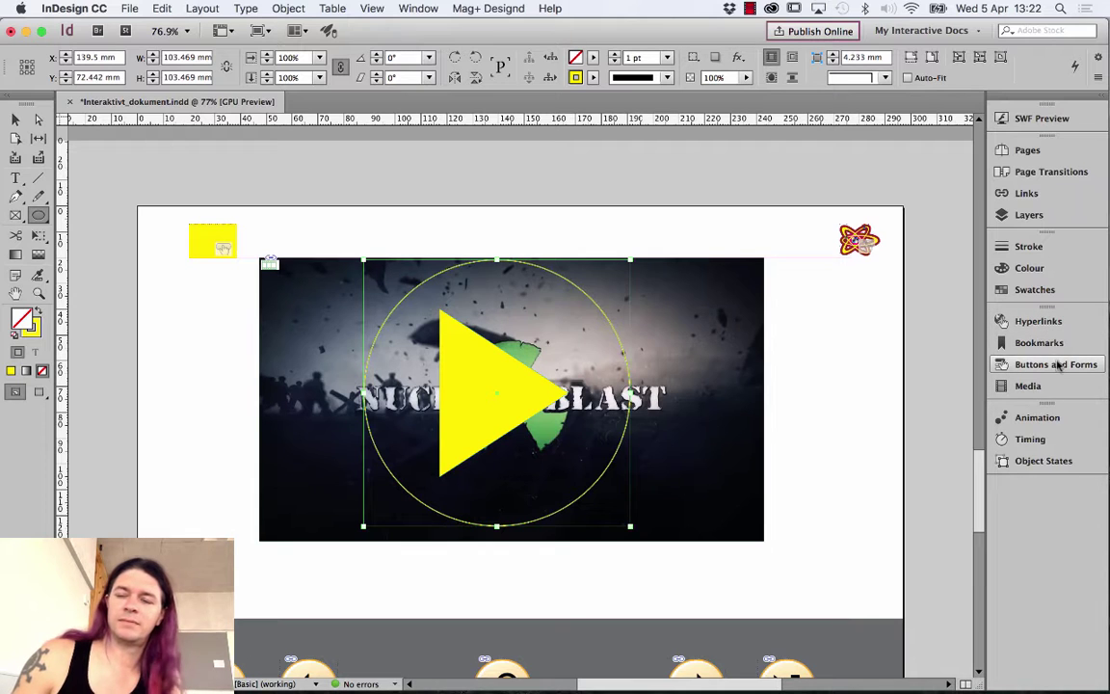
Set the circle's stroke weight to 7 pt
left_click(1017, 247)
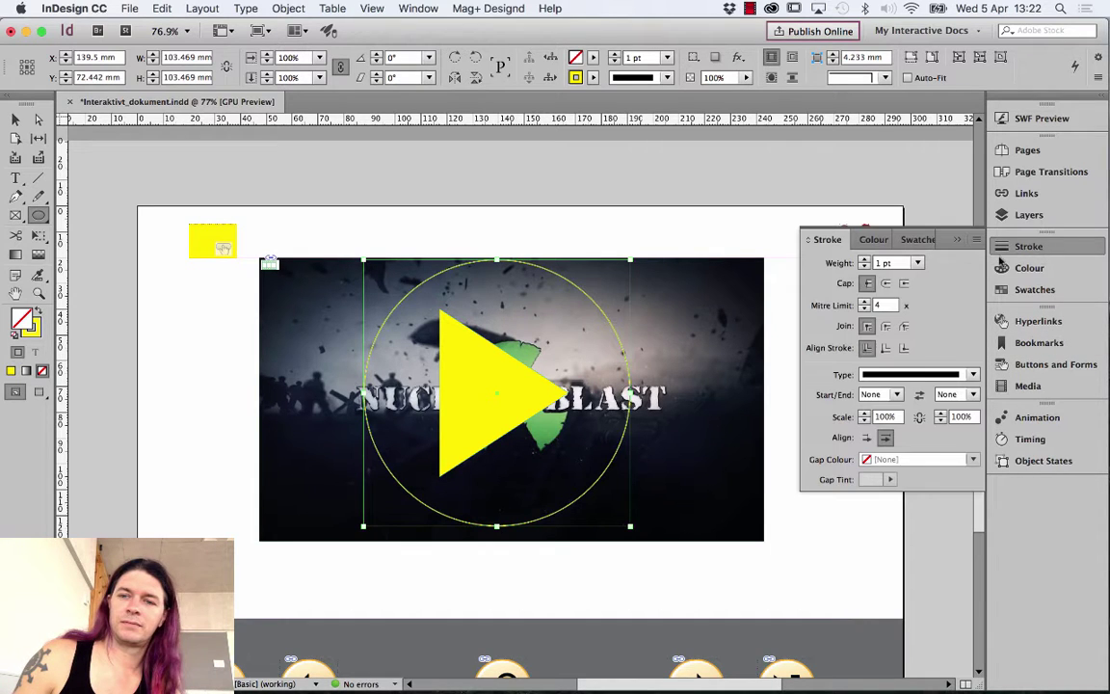
left_click(865, 259)
left_click(864, 259)
left_click(864, 260)
left_click(864, 259)
left_click(864, 259)
left_click(864, 259)
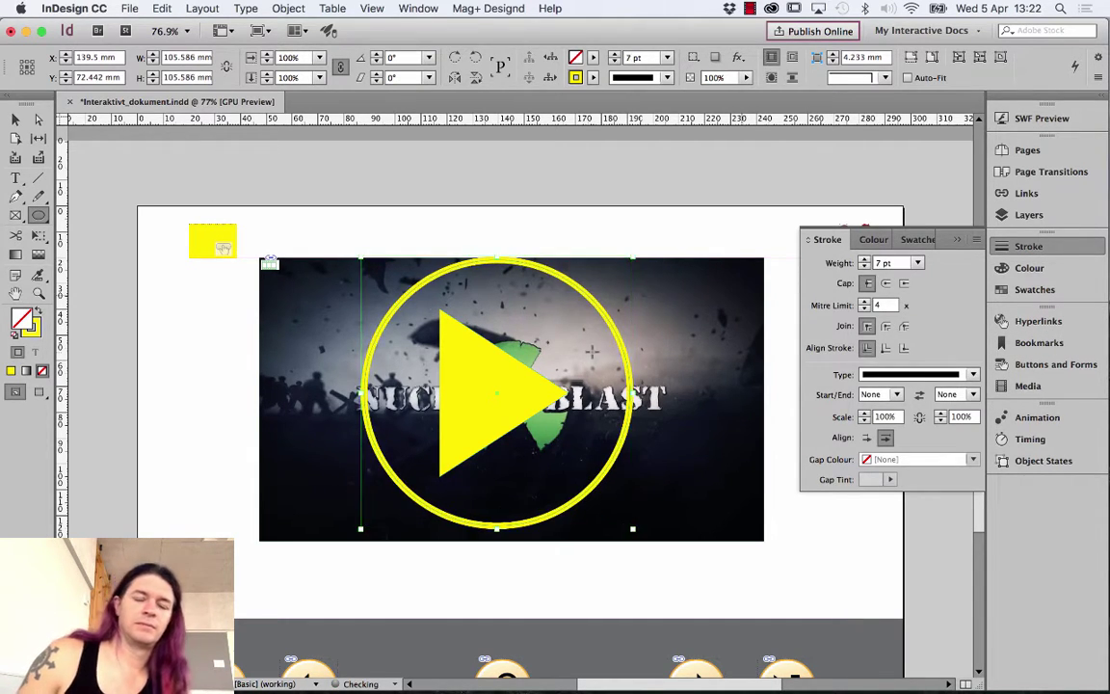
Shift the circle slightly left around the triangle, and centre both shapes together on the video
left_click(16, 118)
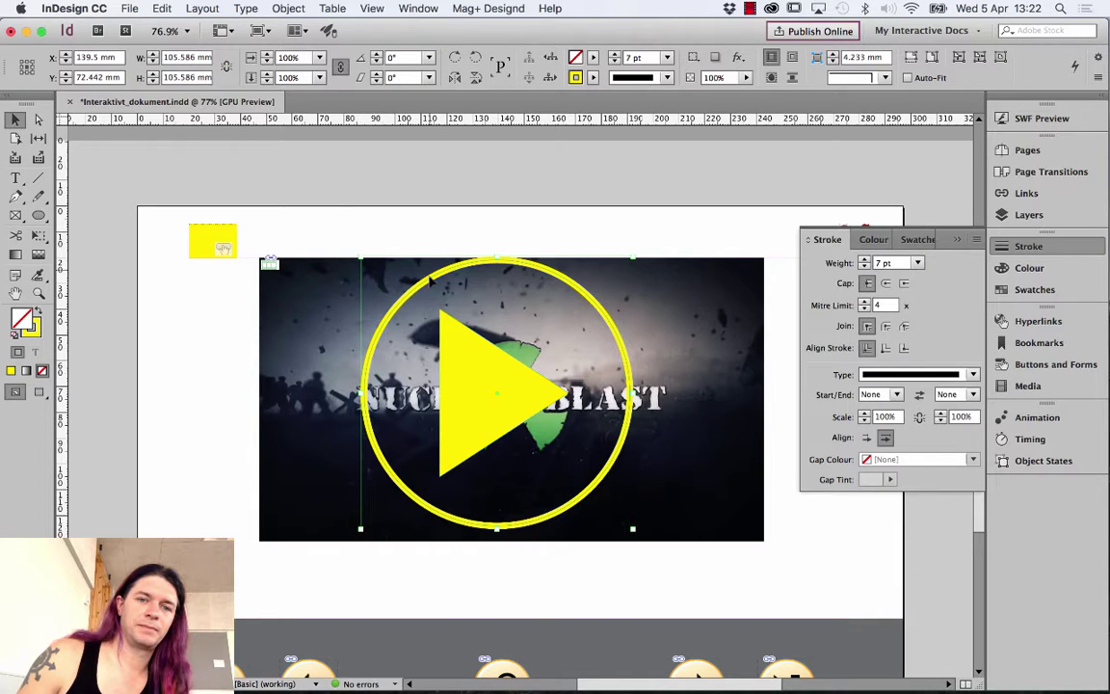
left_click_drag(448, 289, 417, 288)
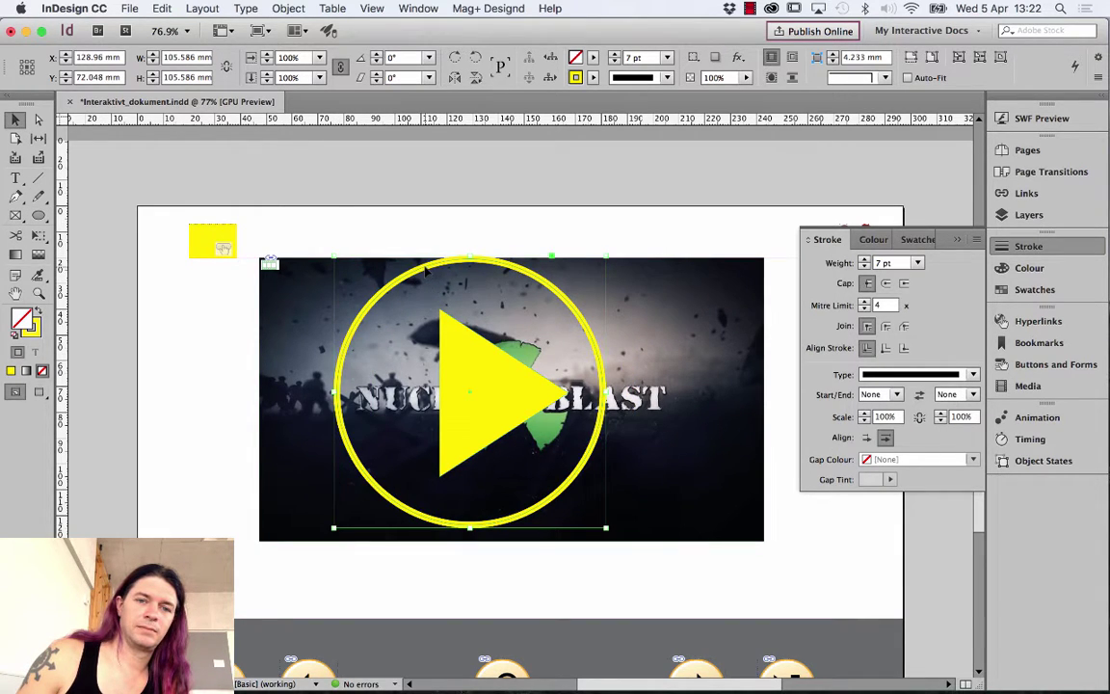
left_click_drag(523, 343, 527, 343)
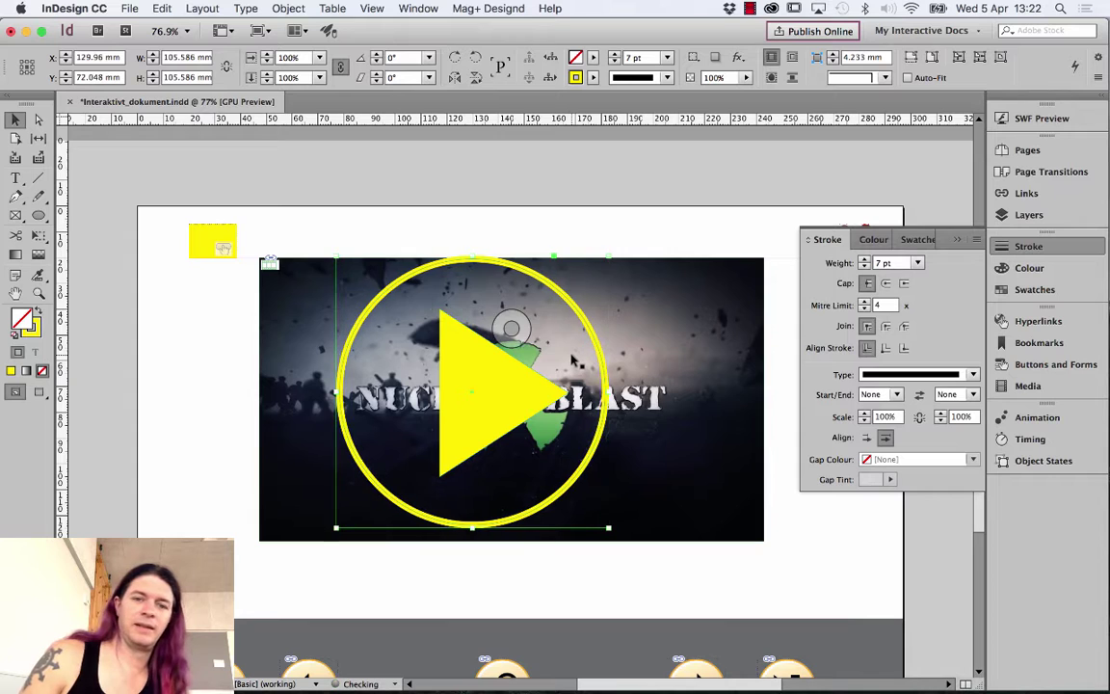
left_click(456, 373, "shift")
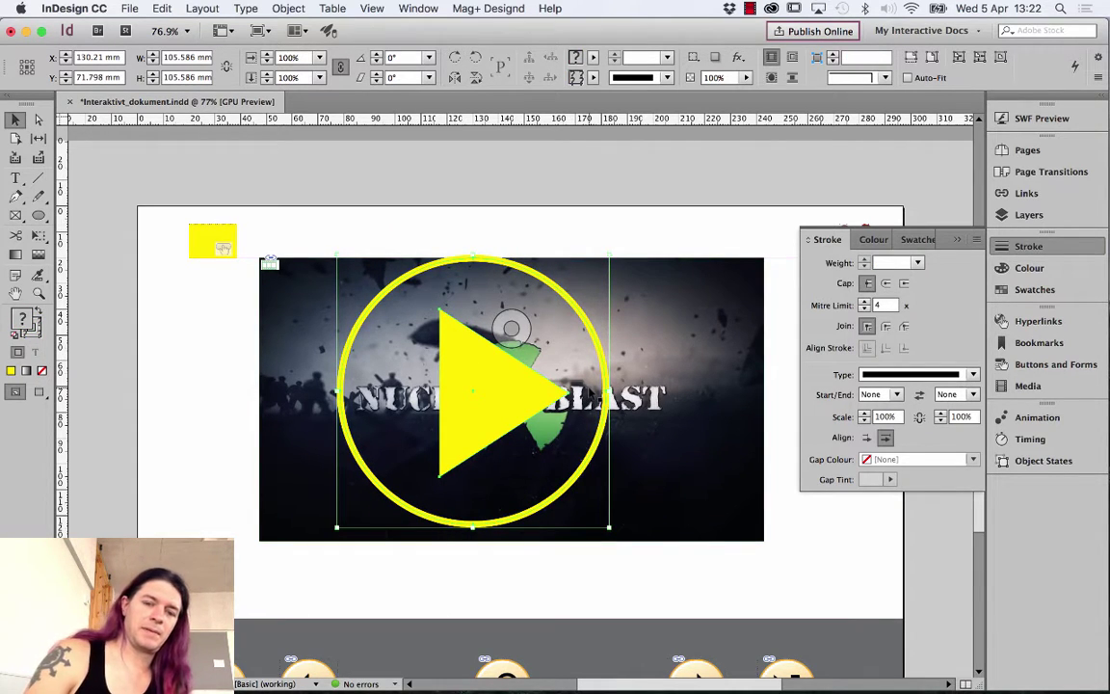
left_click_drag(500, 383, 544, 393)
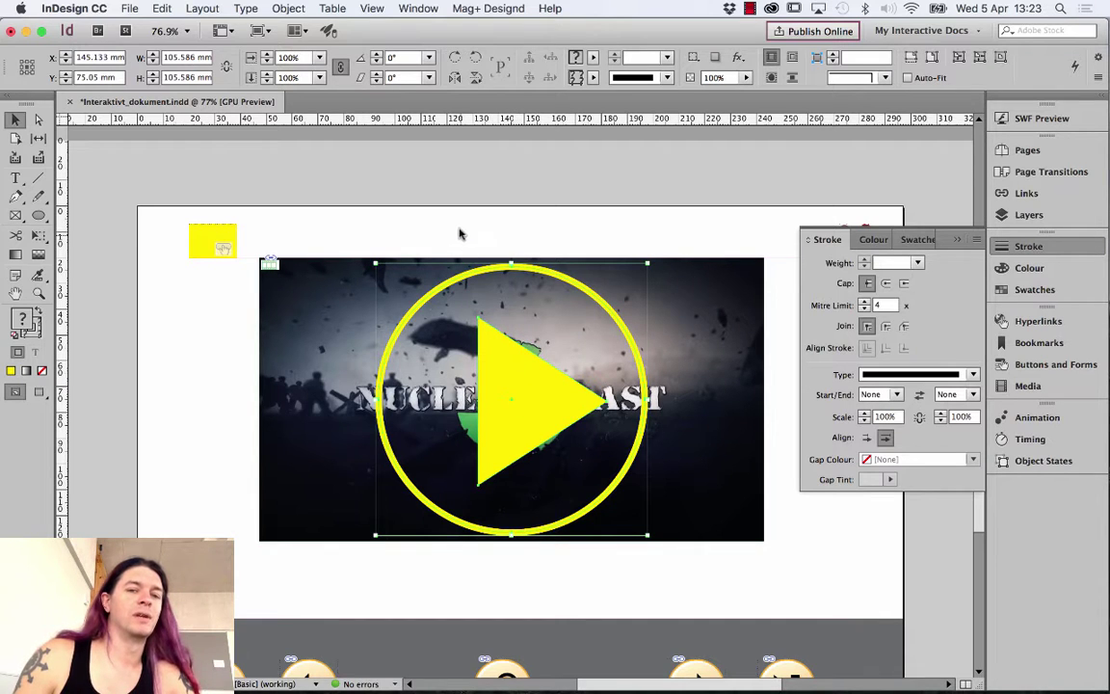
left_click(324, 216)
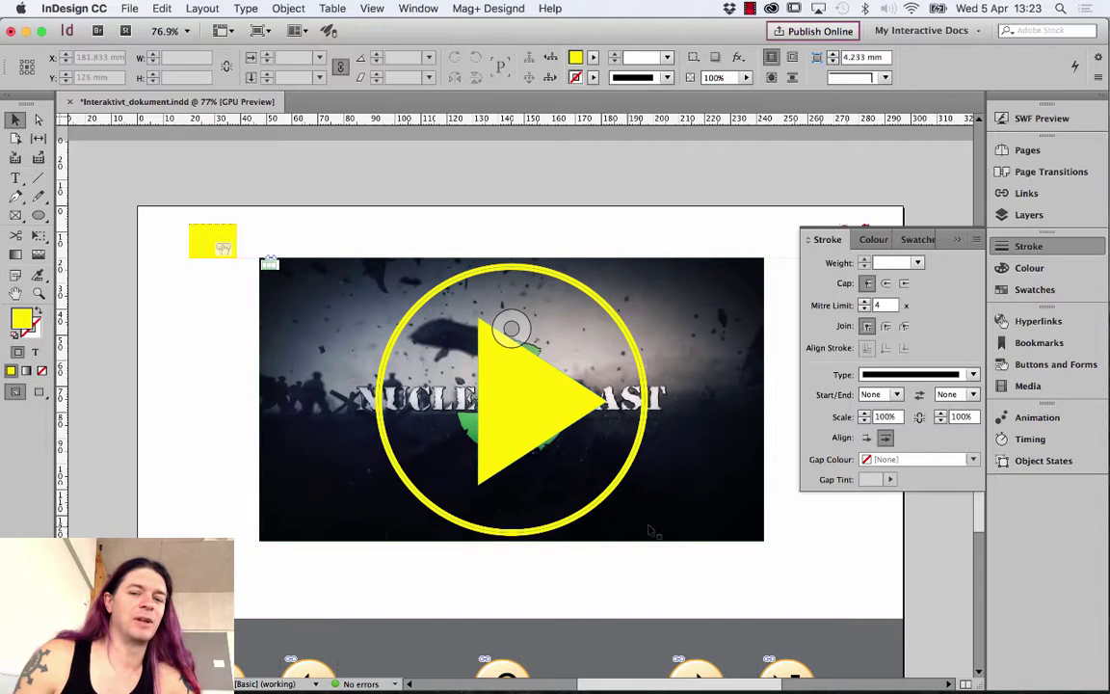
left_click(517, 368)
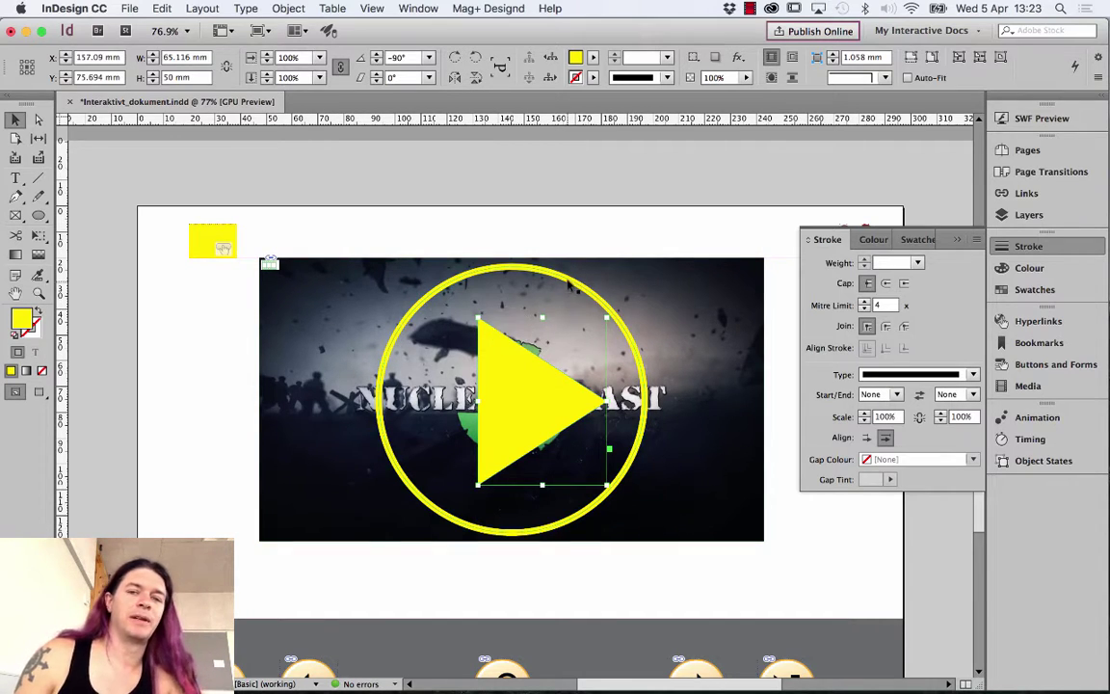
left_click(547, 274)
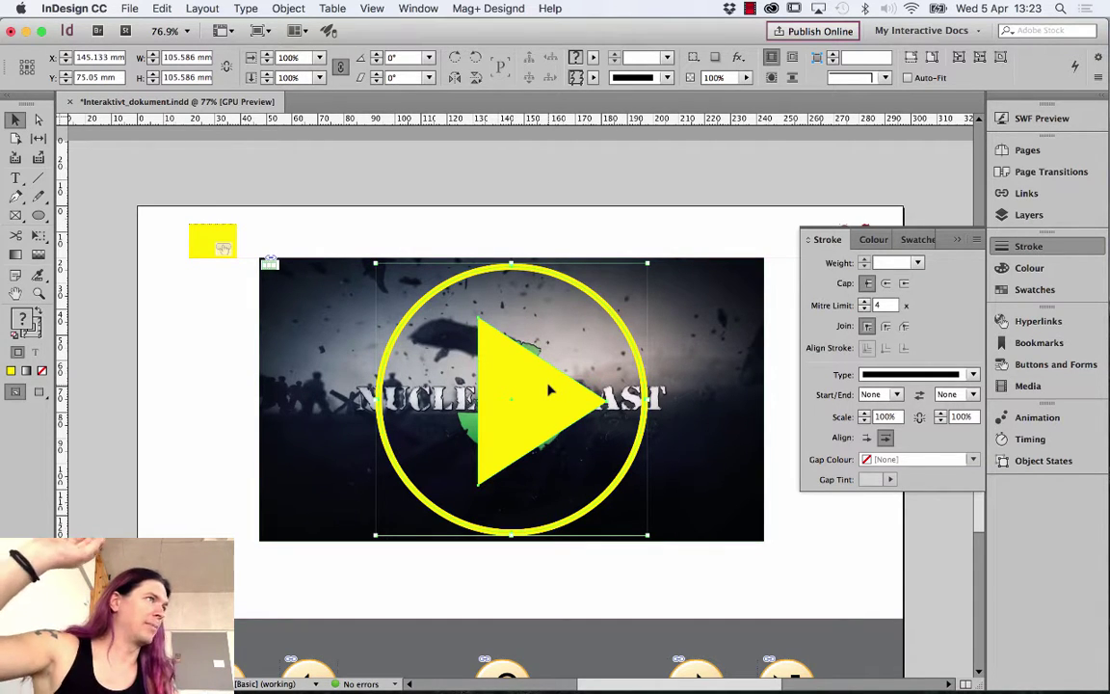
left_click(310, 359)
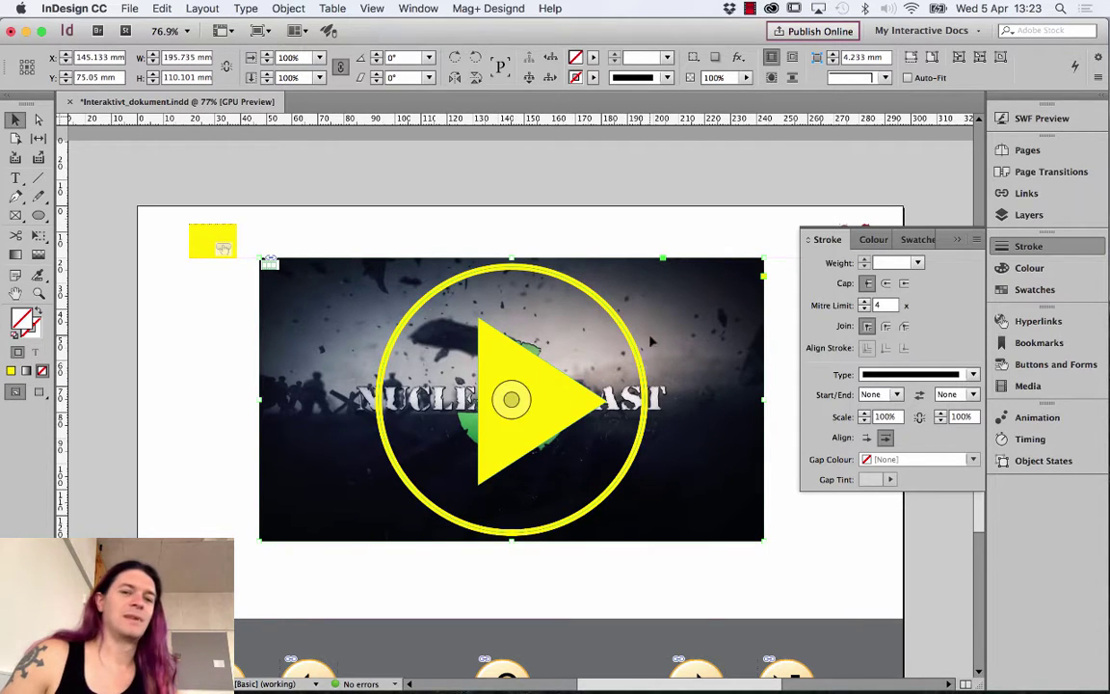
left_click(541, 369)
left_click(644, 369, "shift")
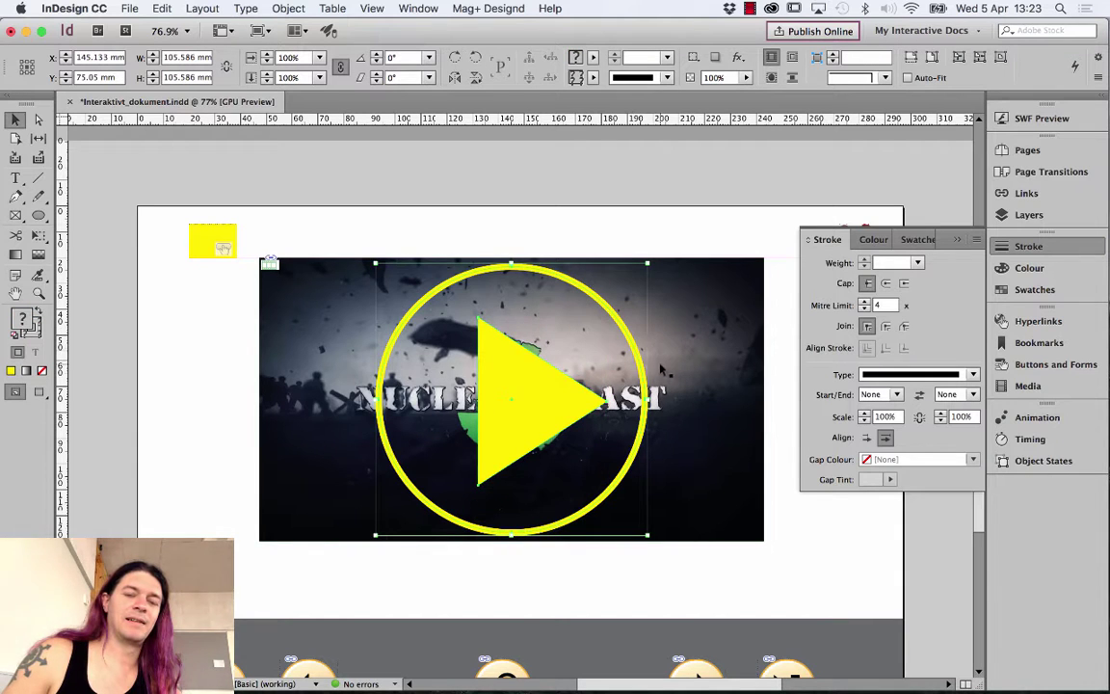
key("super+g")
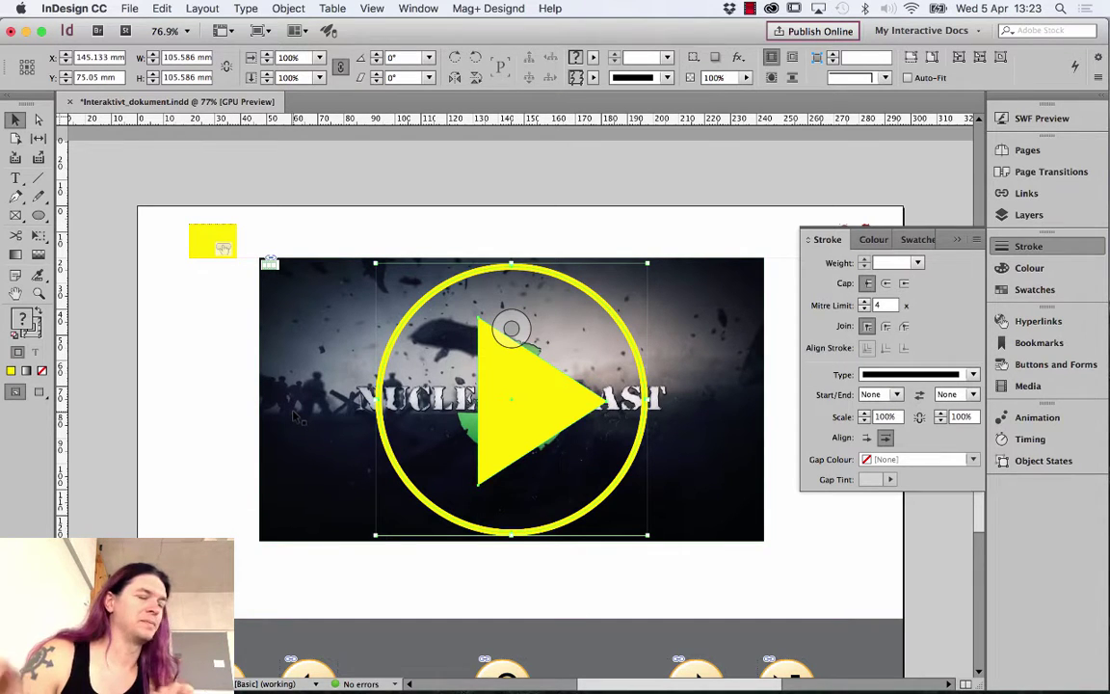
Draw a rectangle of about 196 × 110 mm exactly covering the video, with neither fill nor stroke
left_click(40, 216)
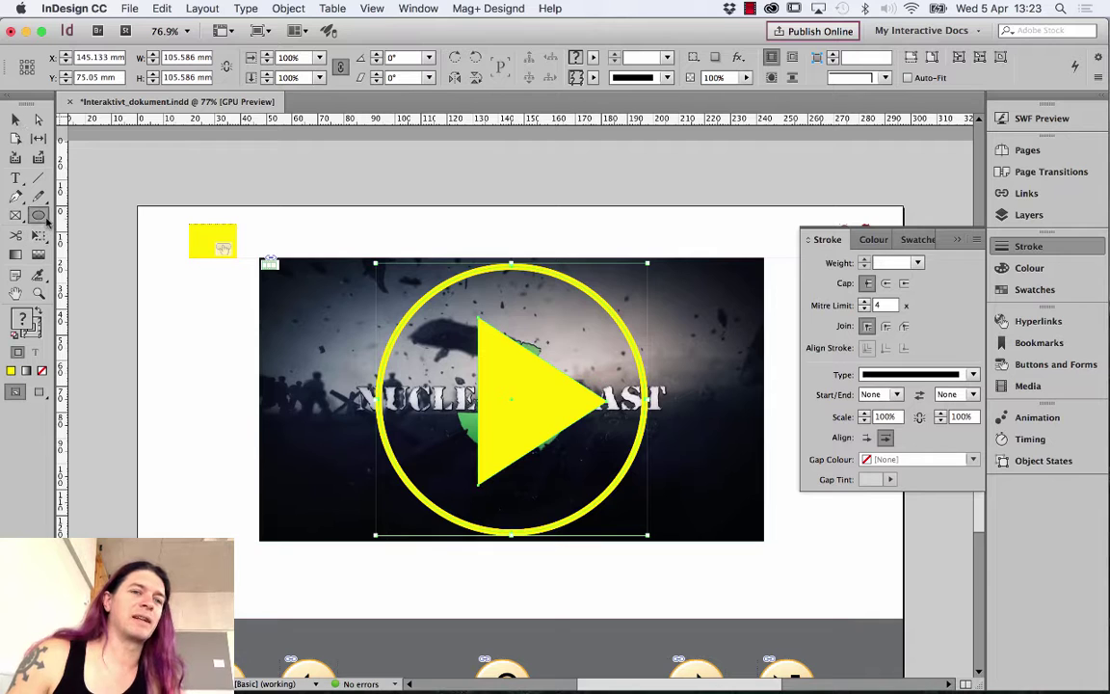
left_click(69, 216)
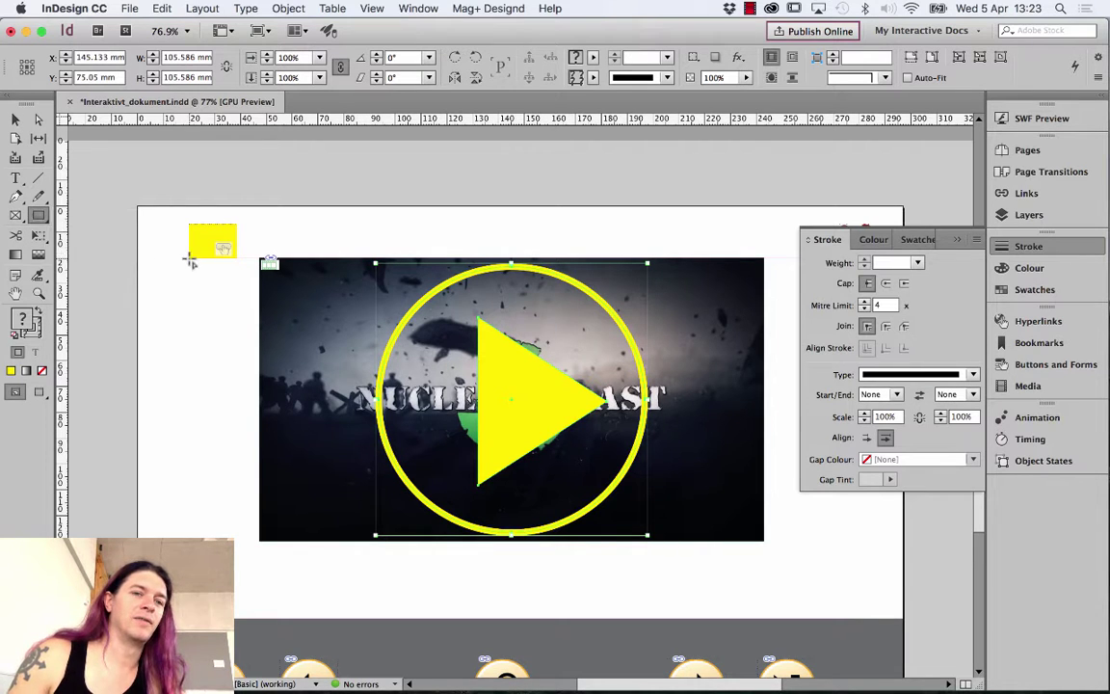
left_click_drag(258, 258, 763, 540)
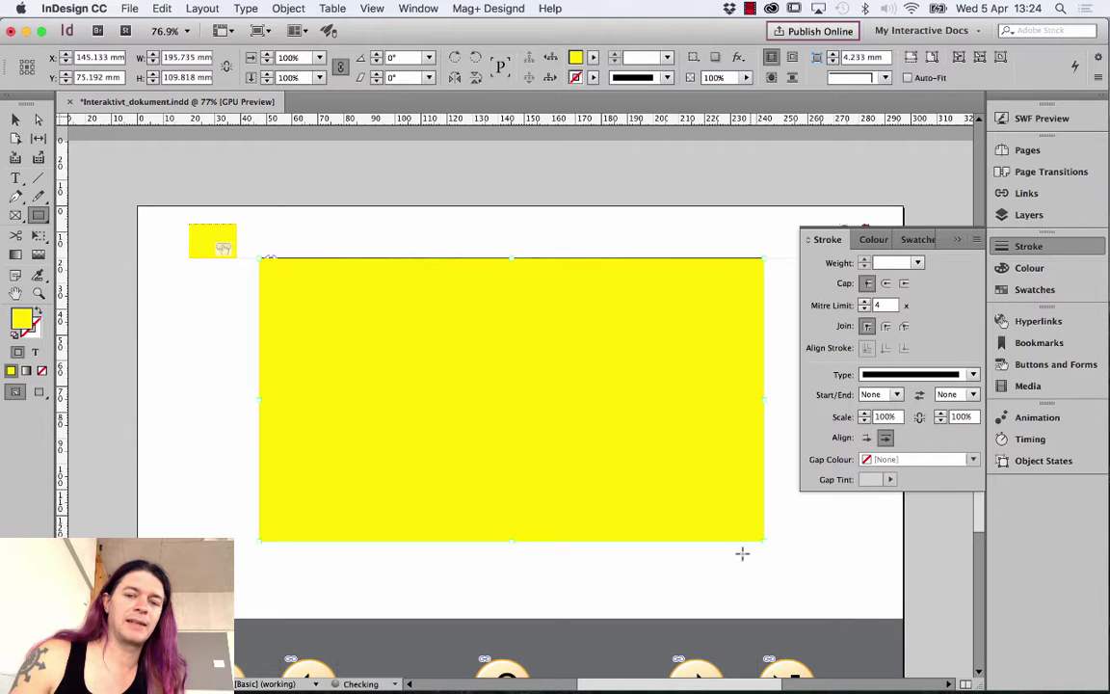
left_click(37, 311)
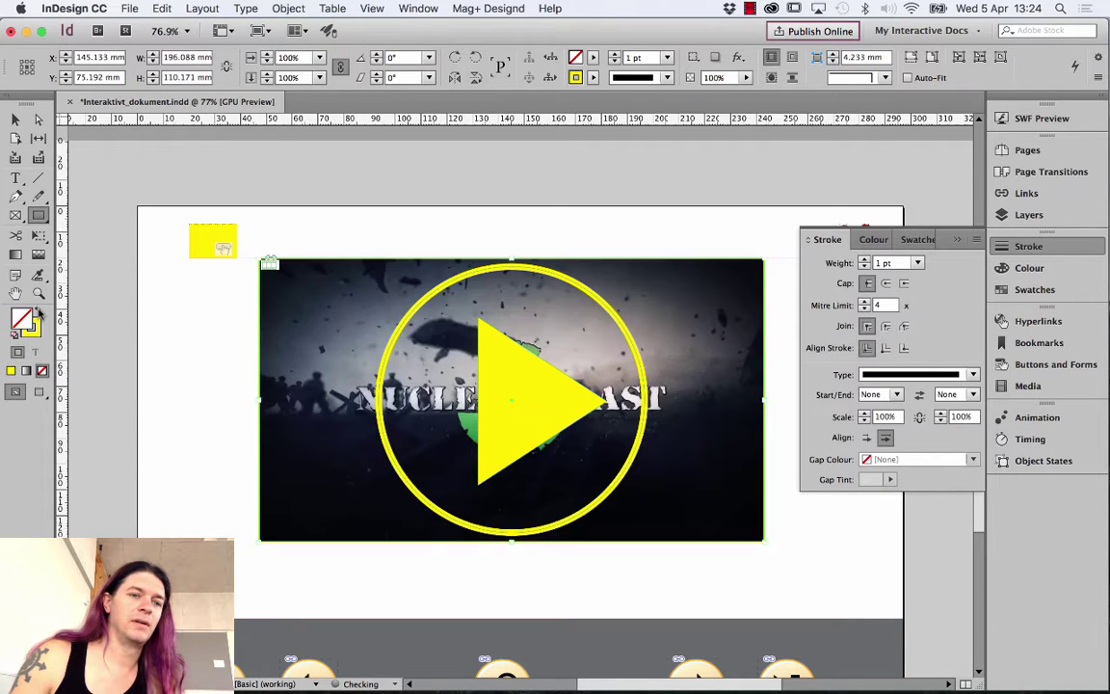
left_click(42, 372)
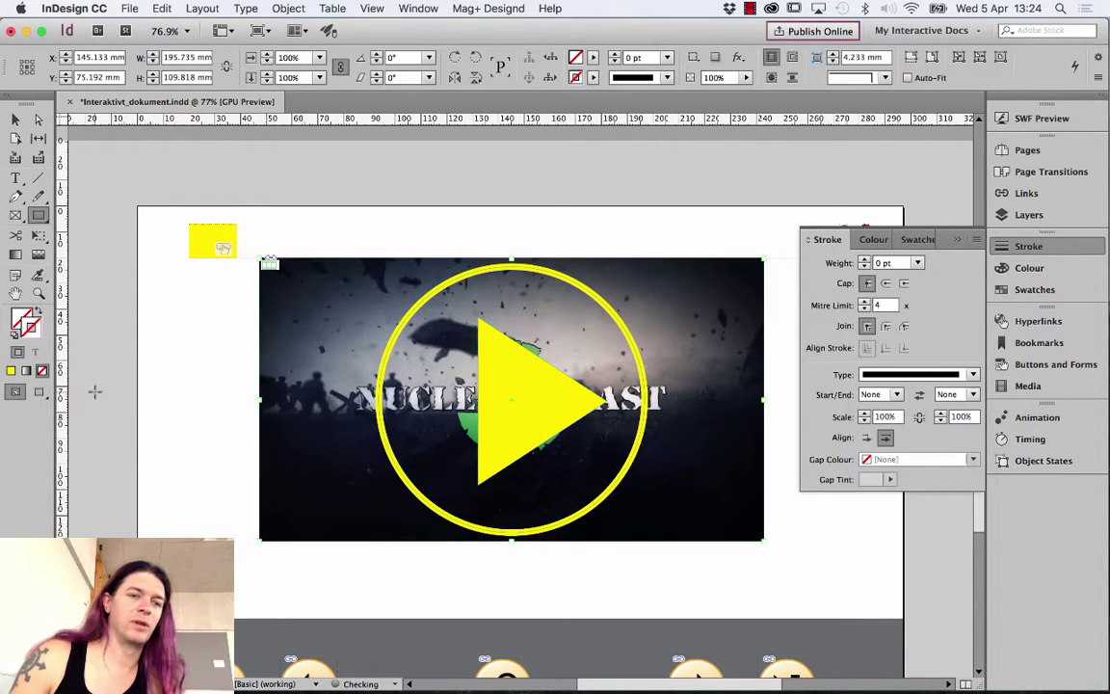
left_click(17, 118)
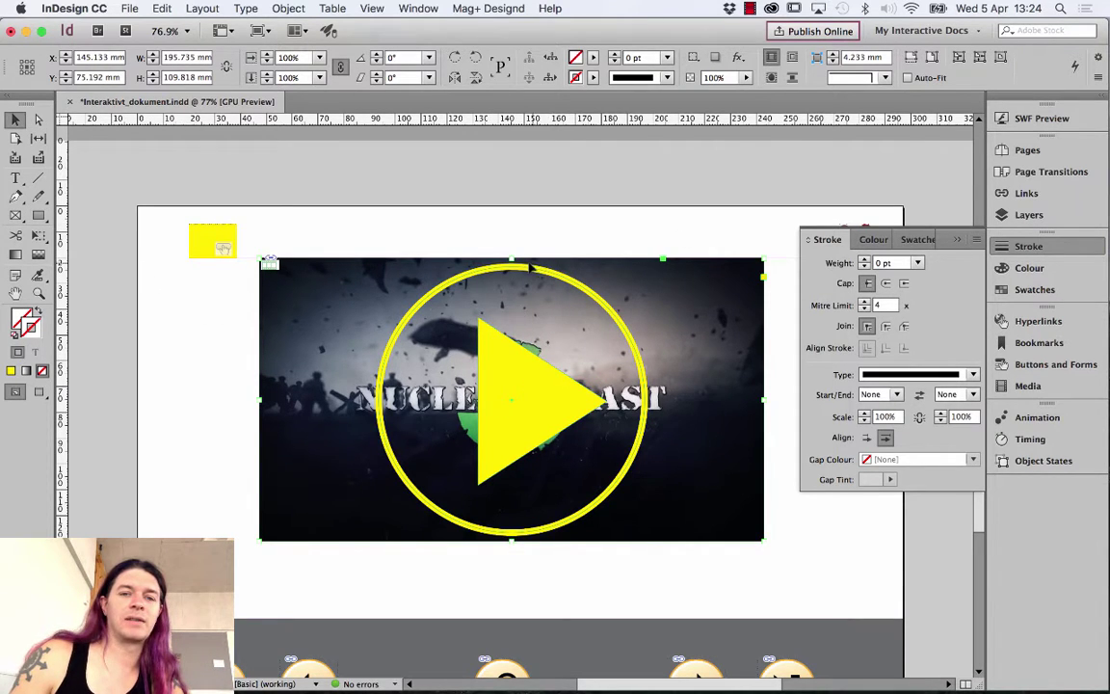
mouse_move(511, 257)
left_mouse_down()
mouse_move(505, 299)
mouse_move(508, 257)
left_mouse_up()
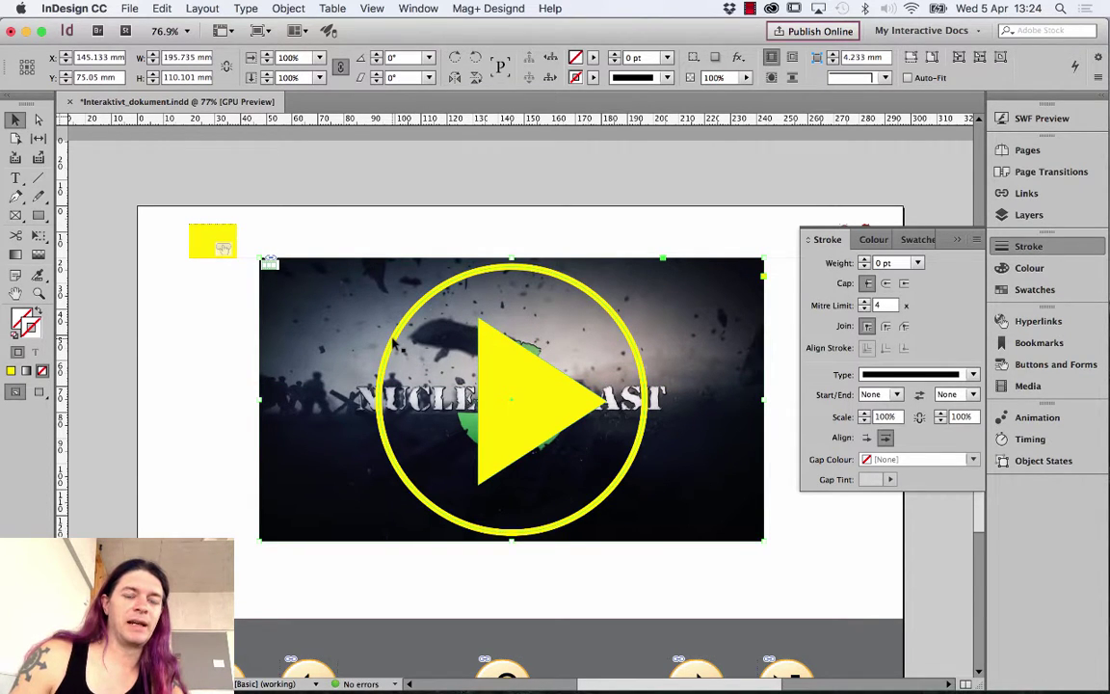
Group the invisible rectangle with the yellow circle and triangle over the video
left_click(359, 311)
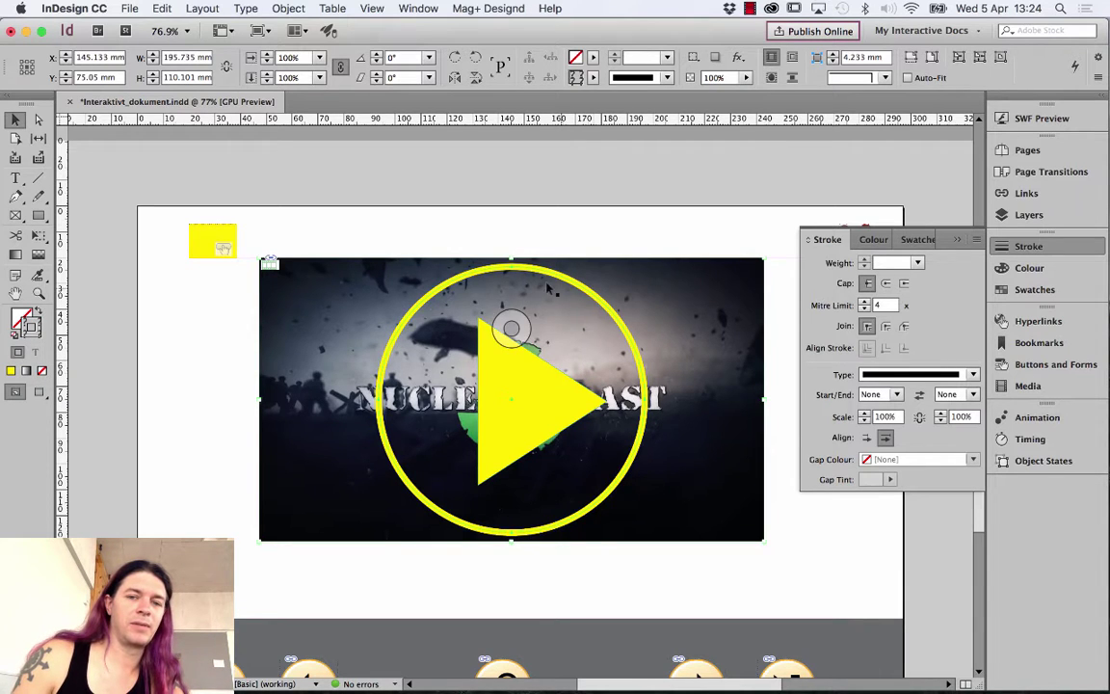
left_click(509, 382)
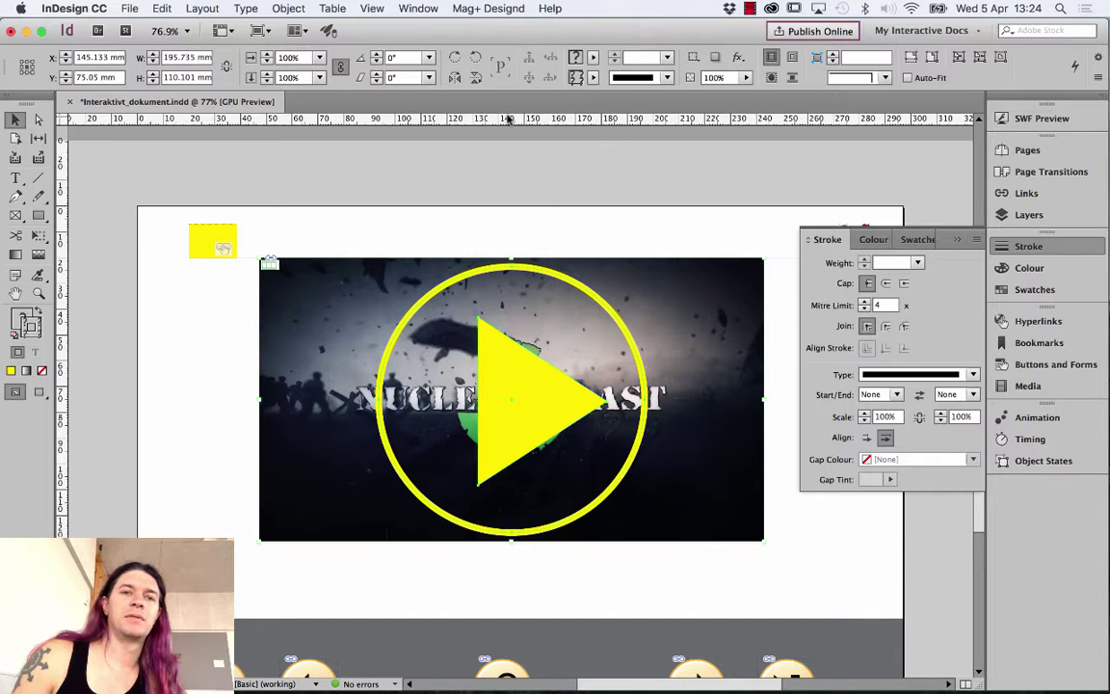
left_click(289, 7)
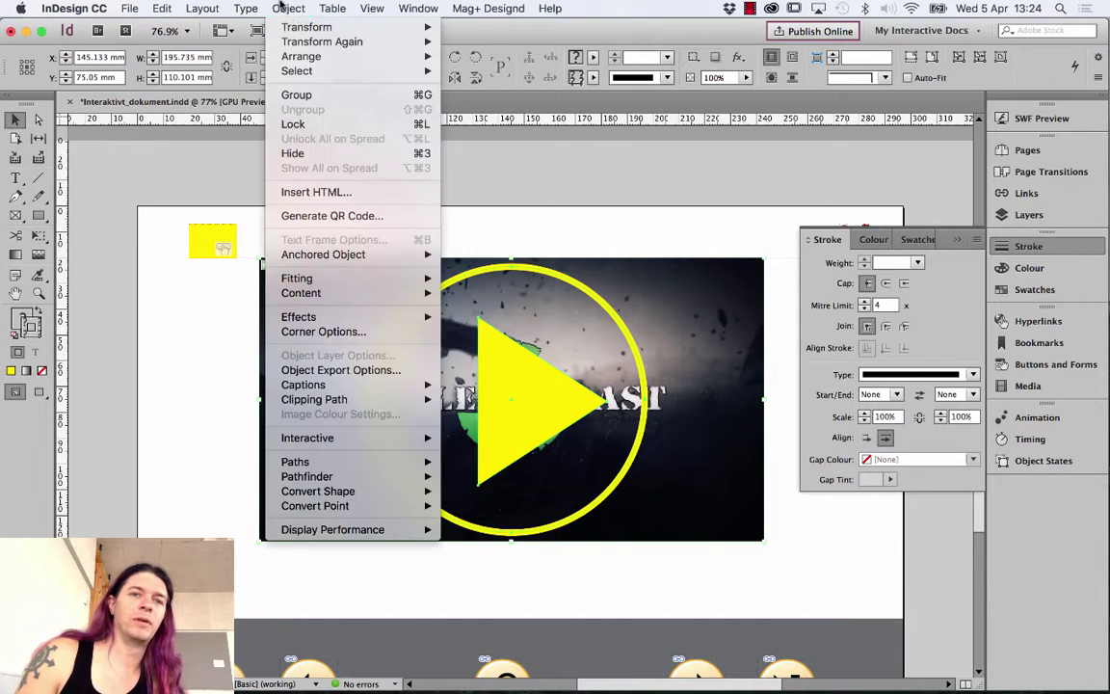
left_click(294, 94)
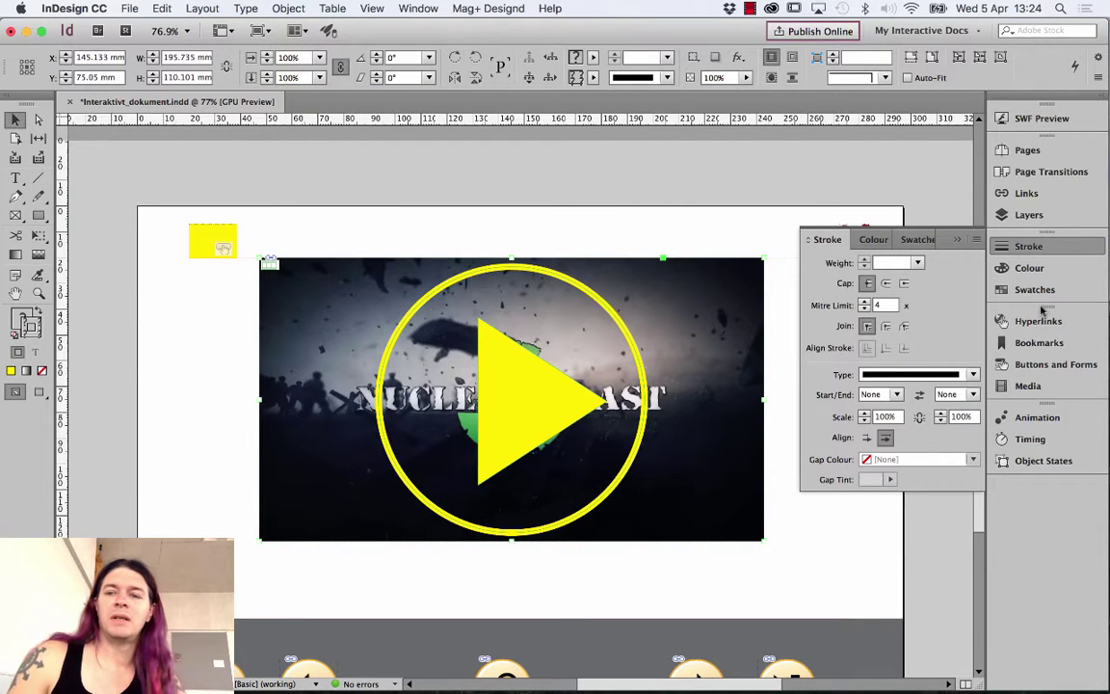
Make the group a button with a Video action playing the SABATON - The Lost Battalion clip and a Show/Hide Buttons and Forms action
left_click(1031, 364)
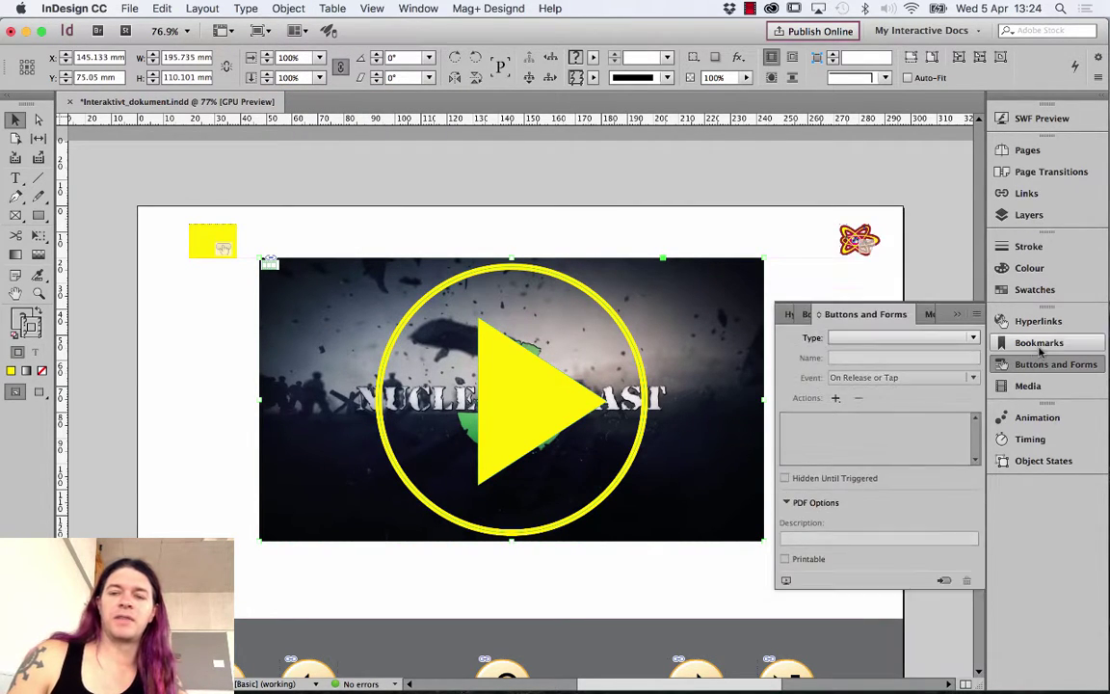
left_click(837, 398)
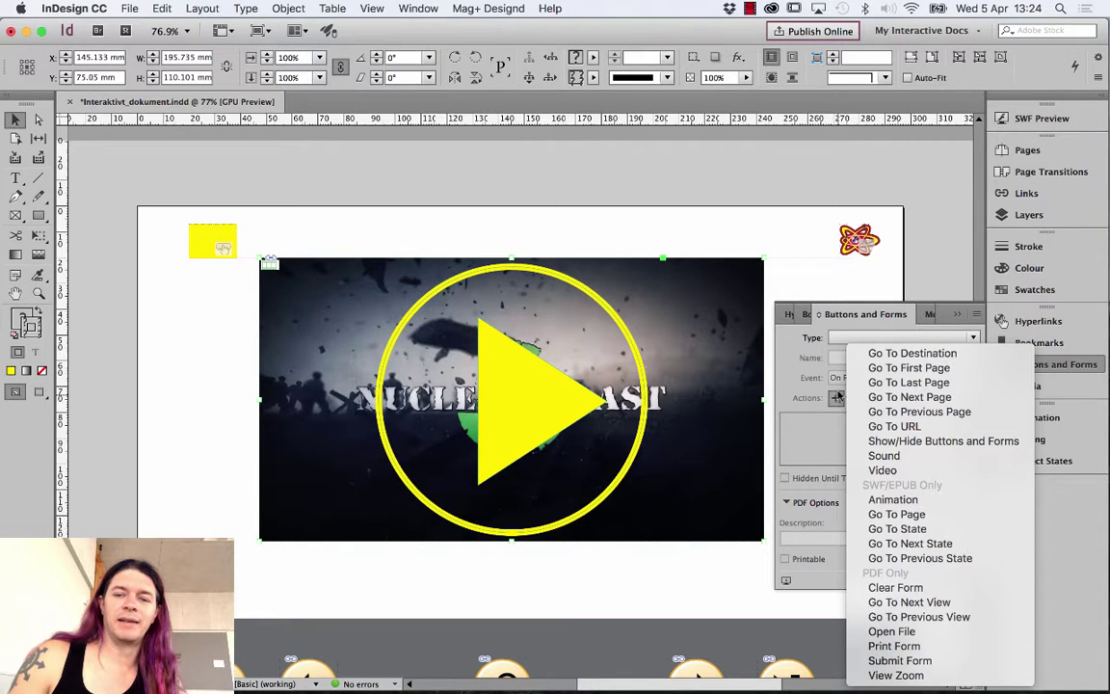
left_click(901, 471)
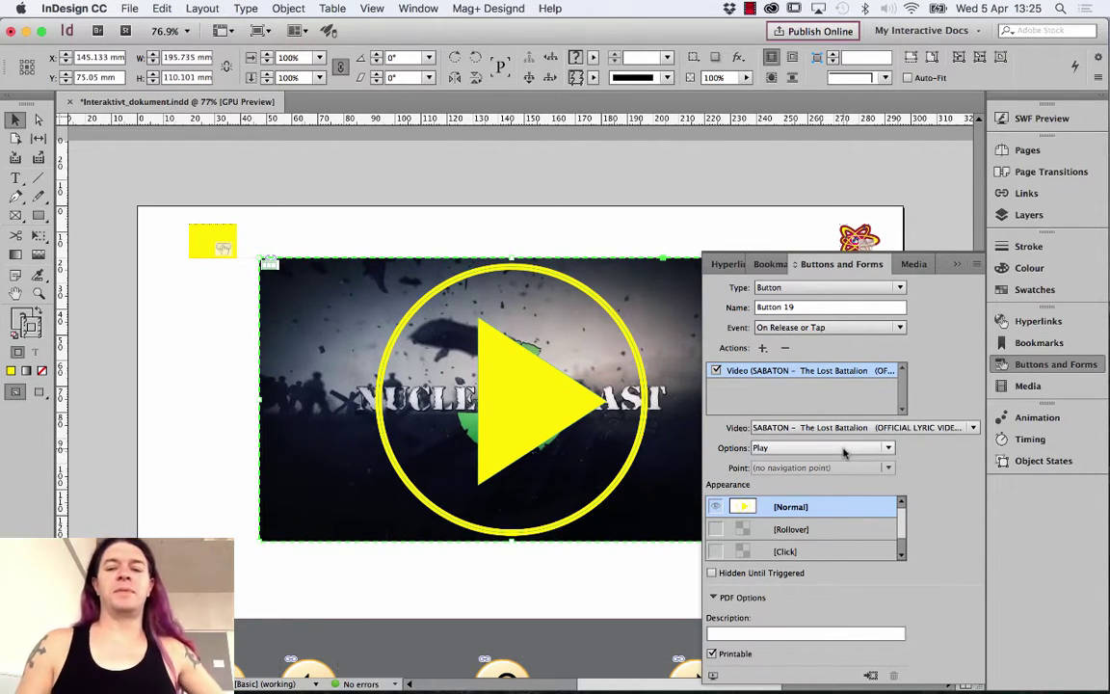
left_click(762, 348)
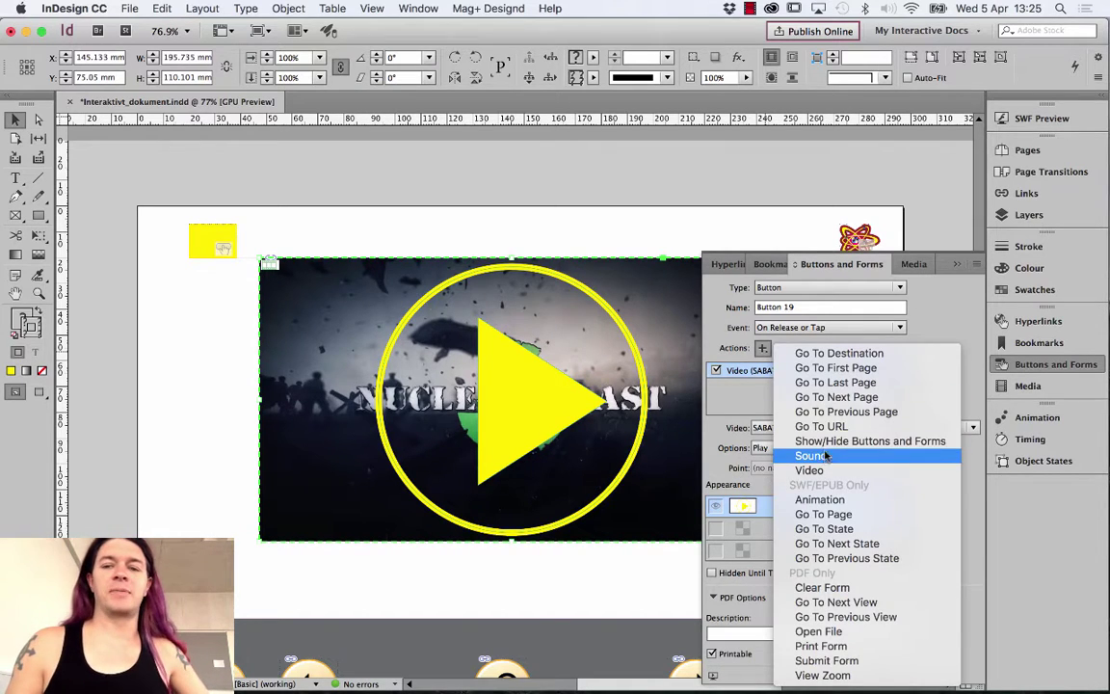
left_click(800, 368)
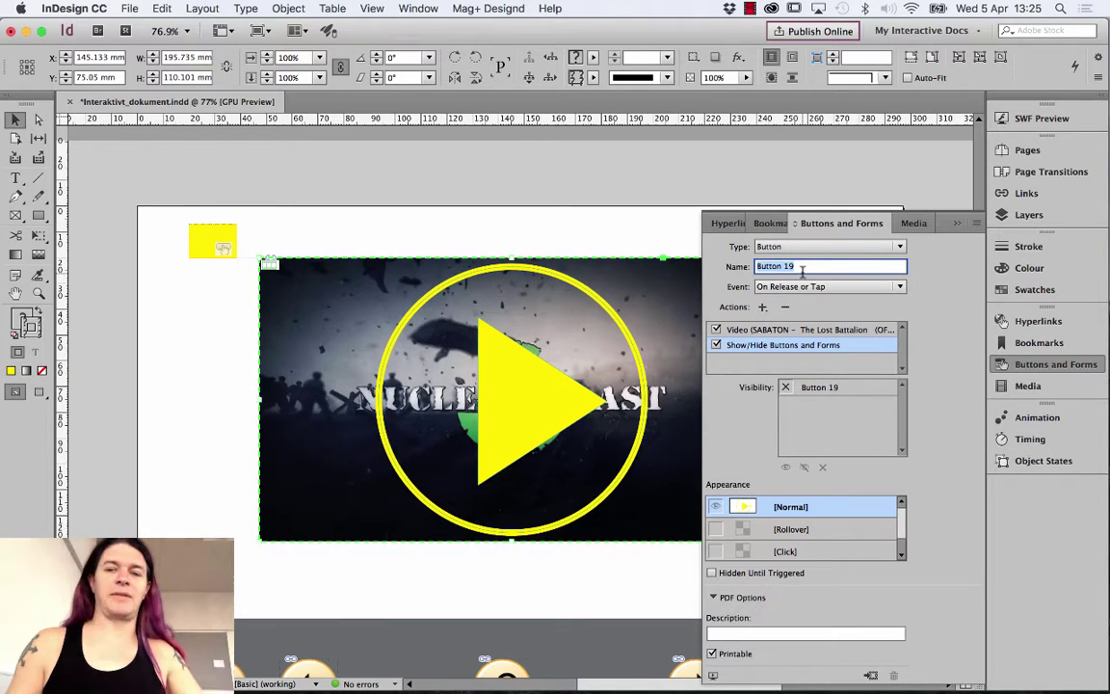
Name the button Play Video and set its own visibility to hidden in the Show/Hide Buttons and Forms action
type("P")
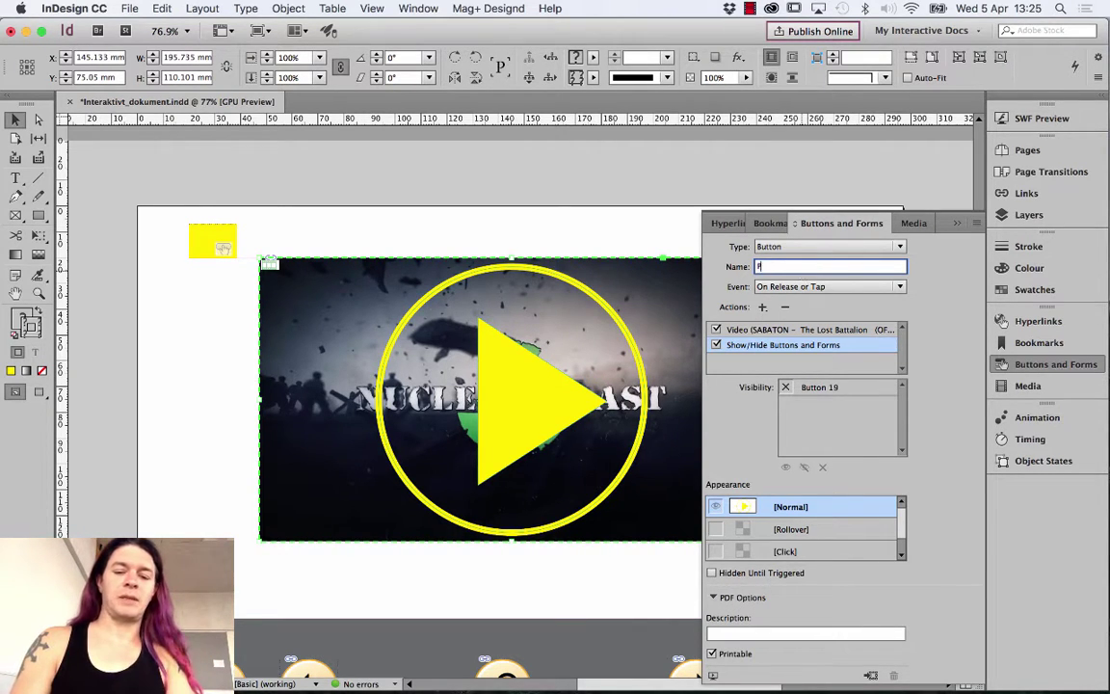
type("lay Video")
key("Return")
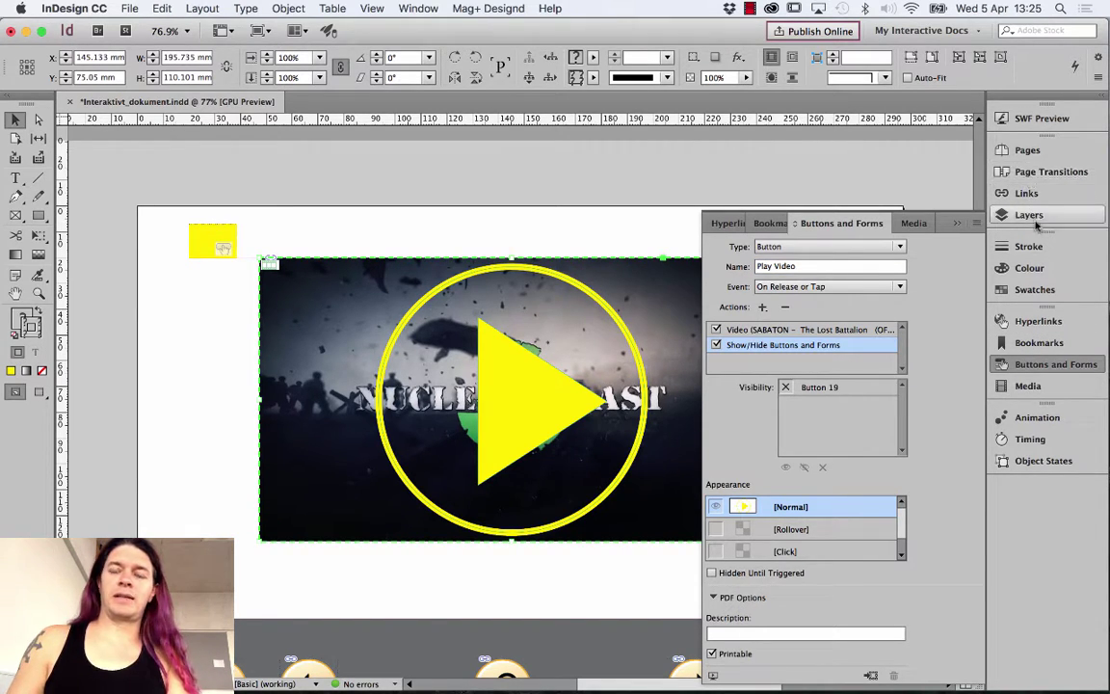
left_click(1051, 342)
left_click(1055, 363)
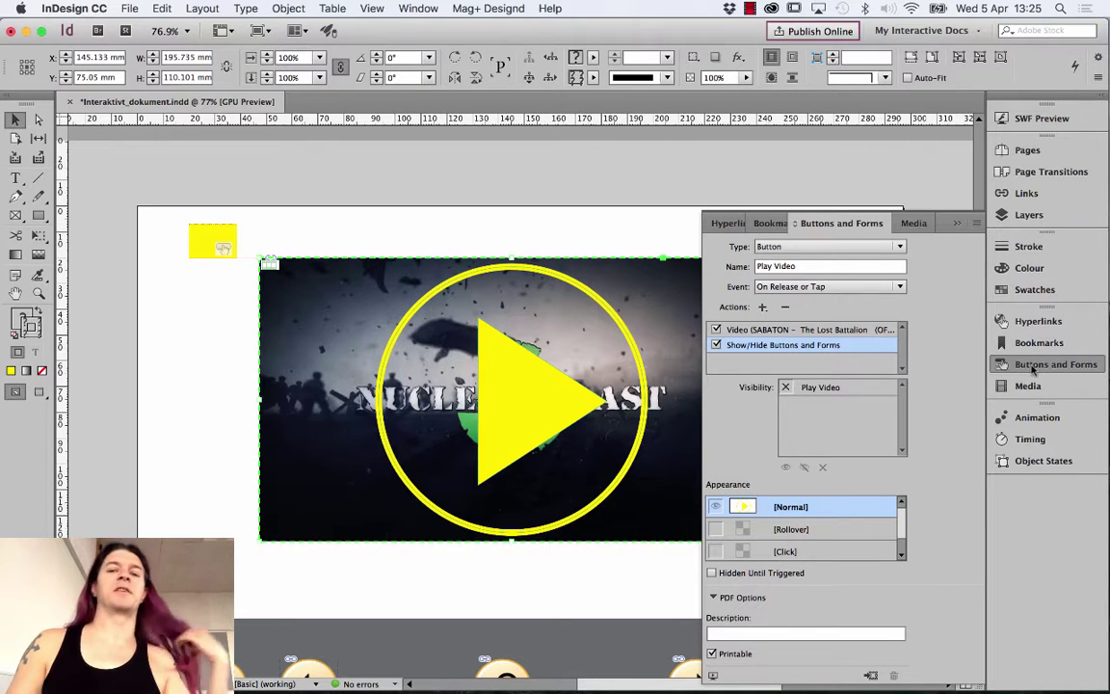
left_click(785, 387)
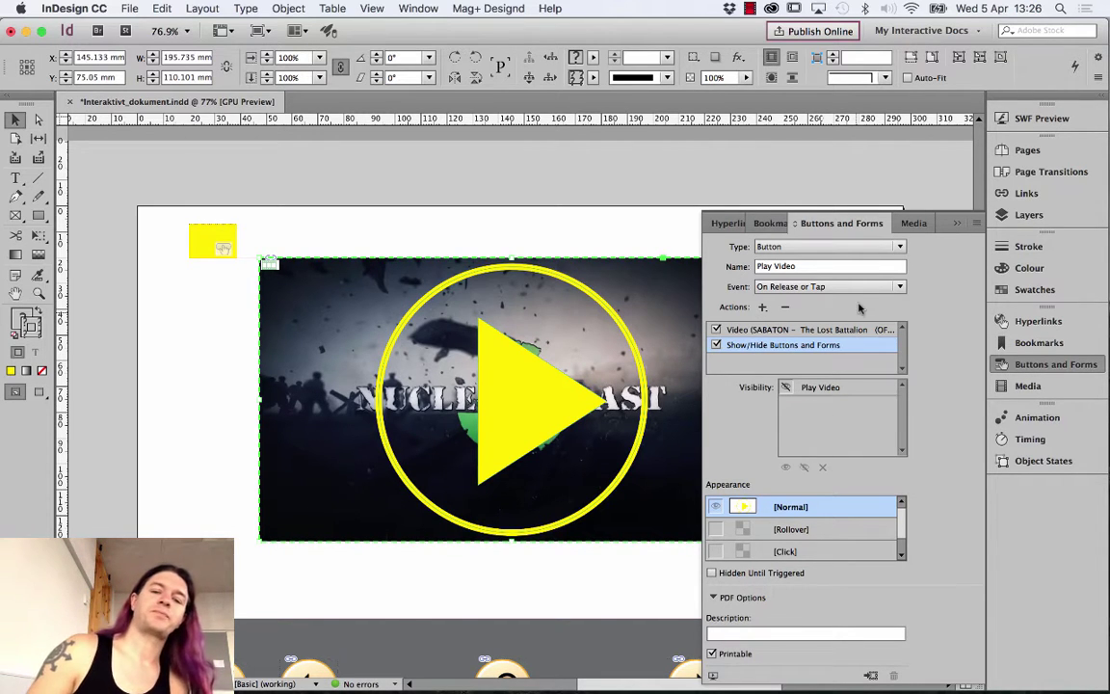
Preview page 4 as SWF and test the play button on the video
left_click(1020, 118)
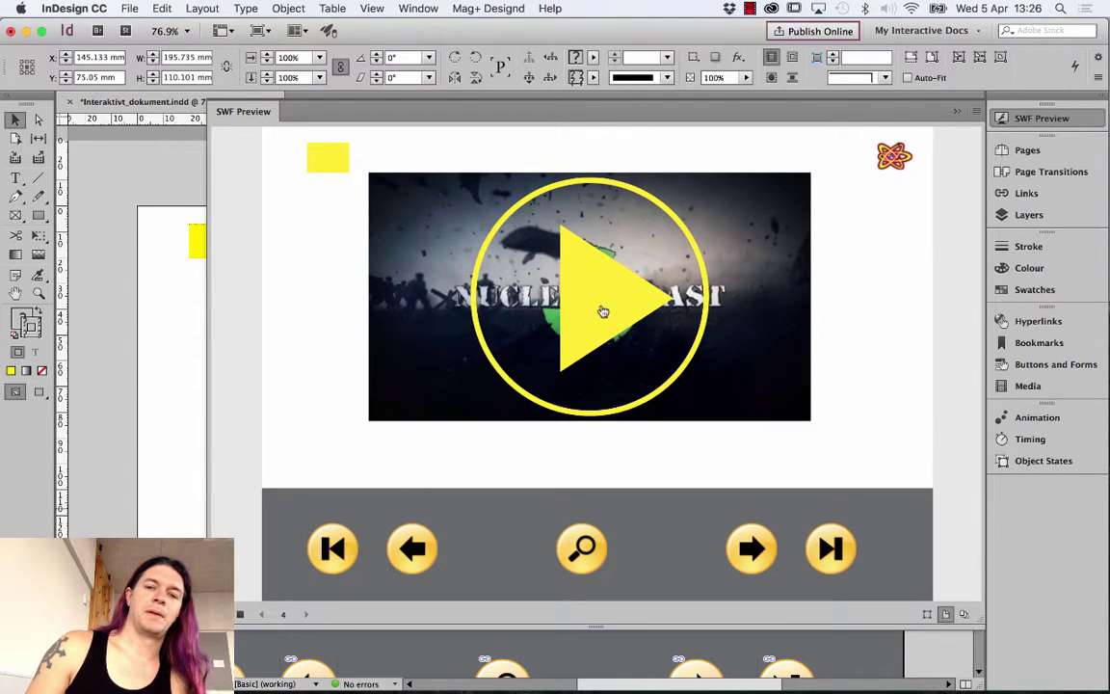
left_click(419, 248)
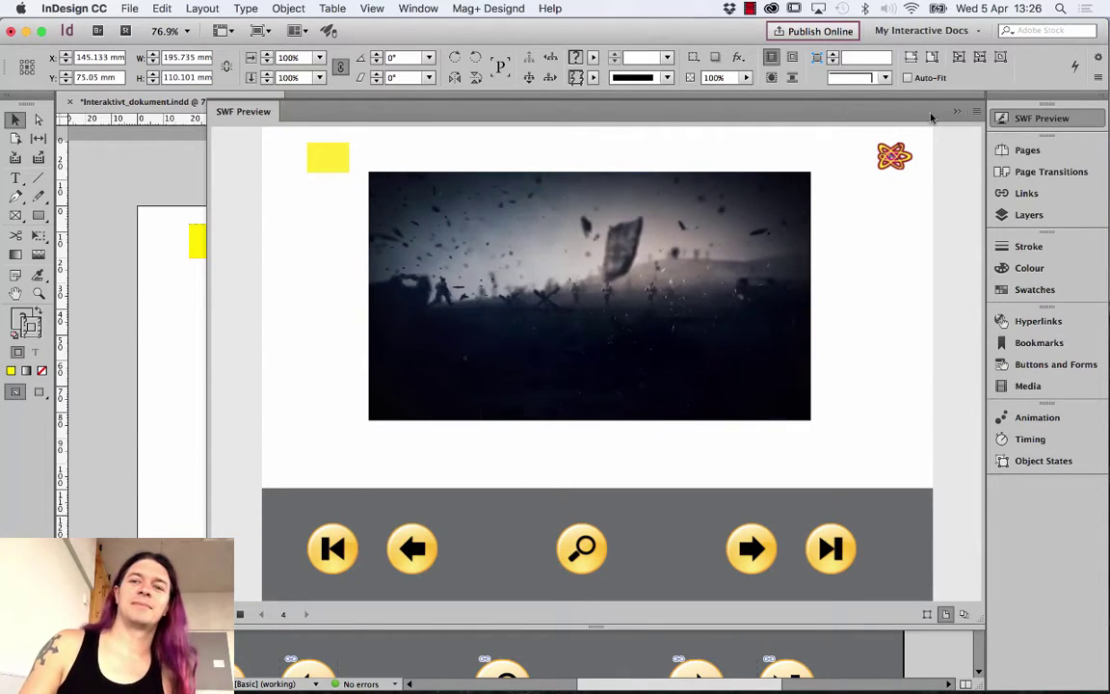
left_click(861, 105)
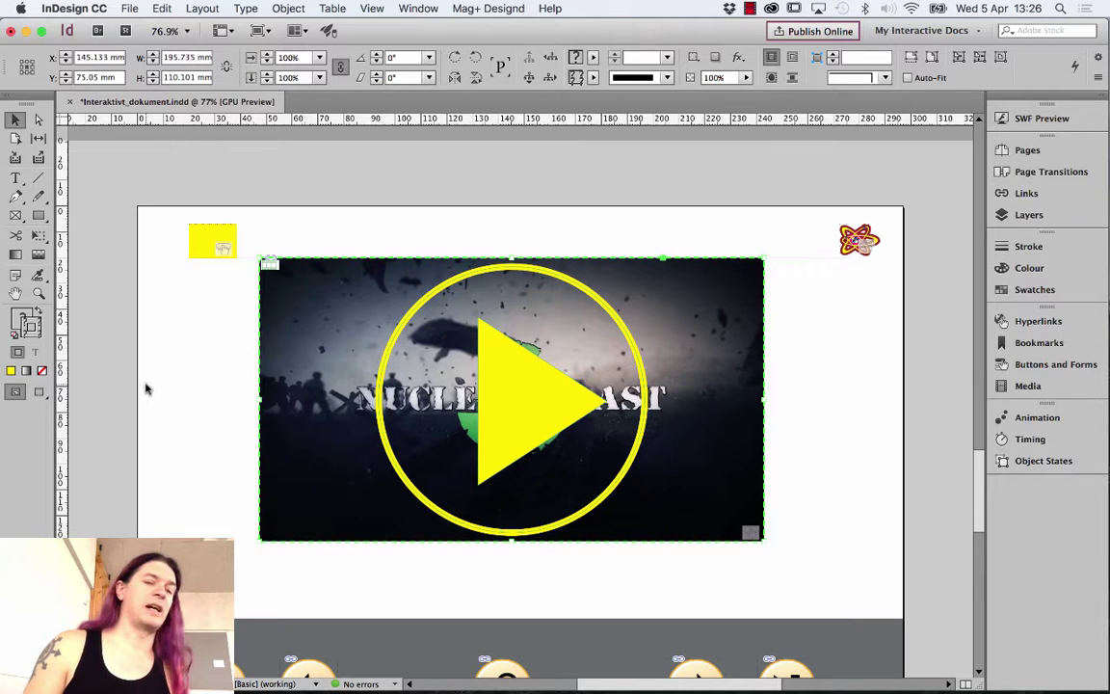
Copy the yellow play and pause buttons from the Metallica page and paste them onto the video page
scroll(366, 248, "up", 10)
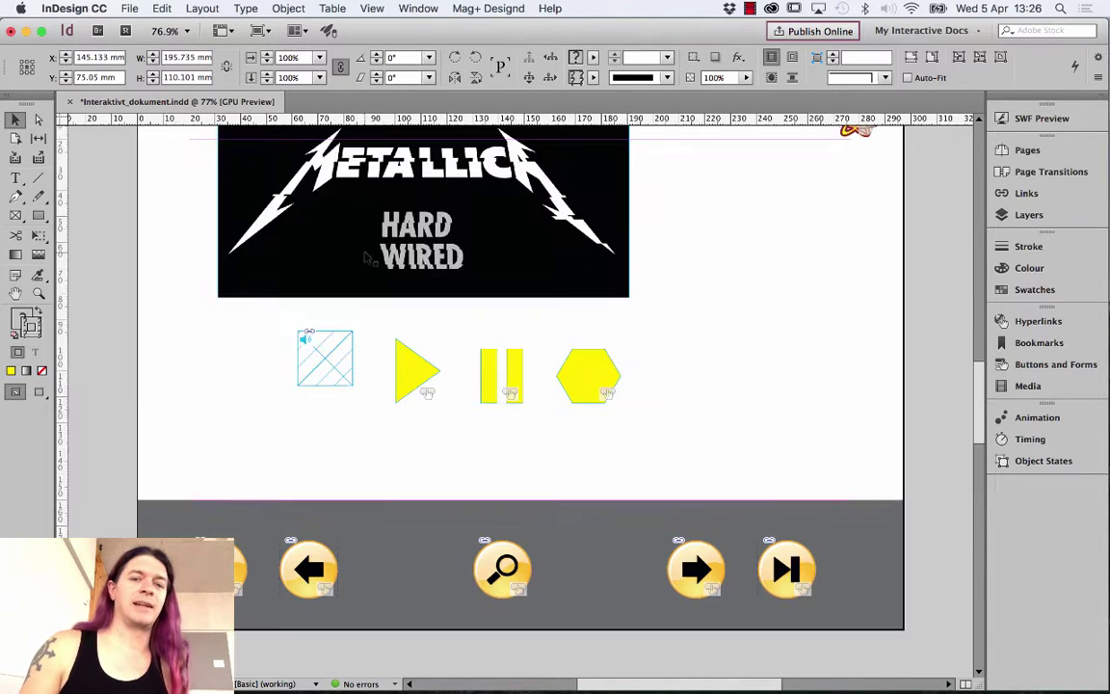
left_click(399, 369)
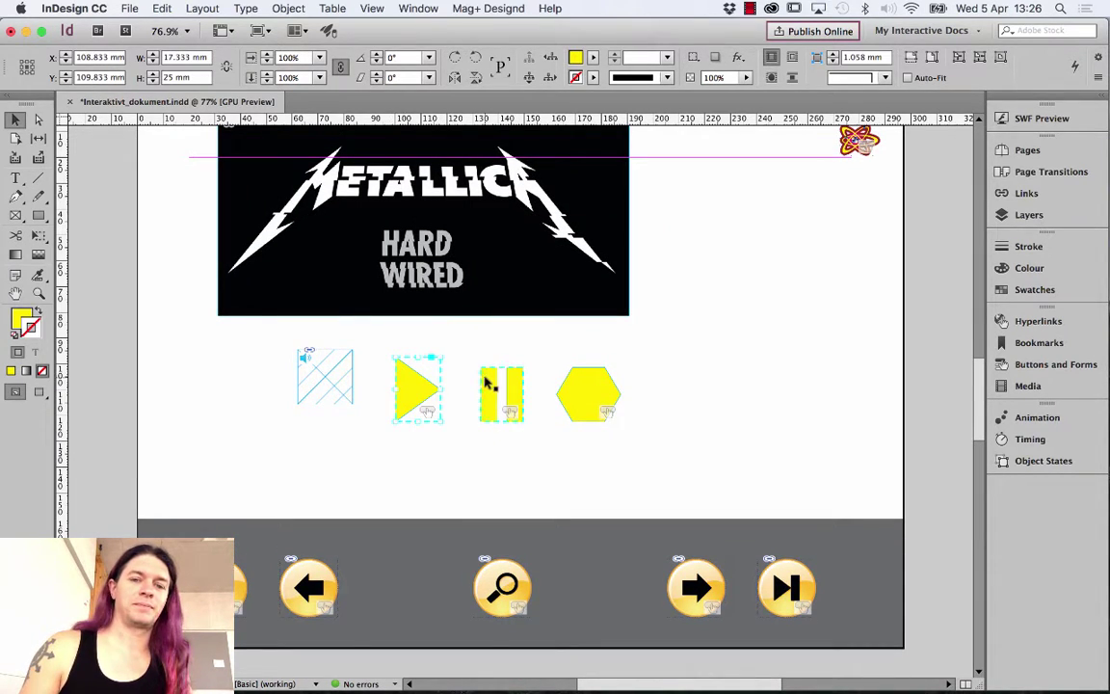
left_click(487, 383, "shift")
scroll(555, 416, "down", 6)
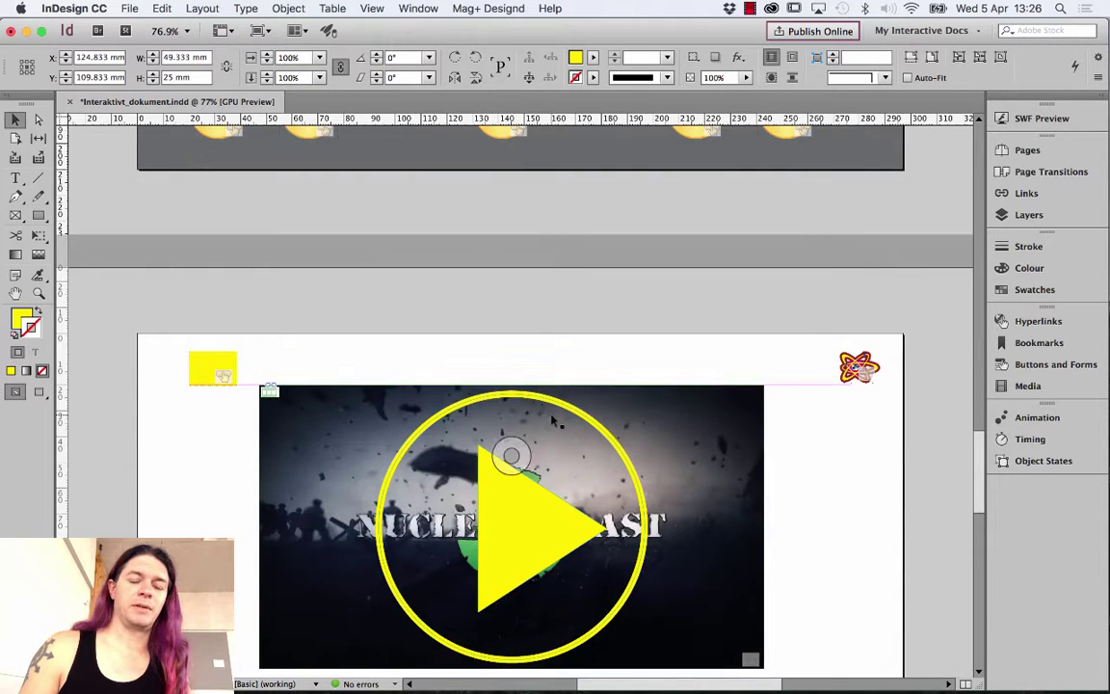
scroll(554, 421, "down", 5)
key("super+v")
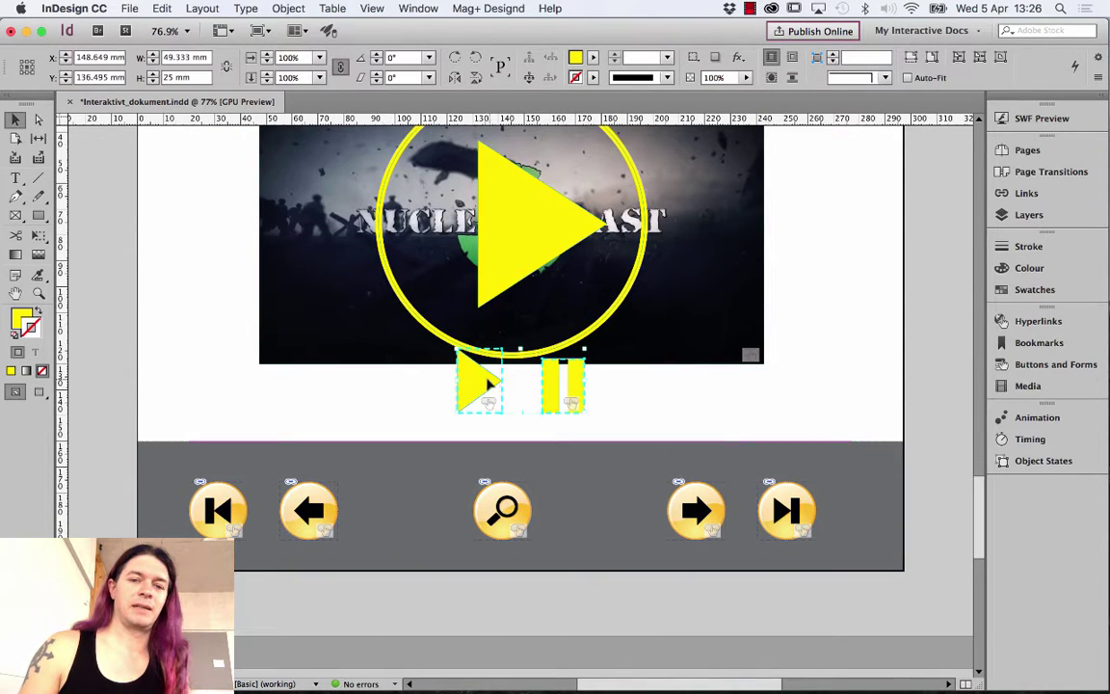
Move the pasted play and pause buttons below the video and space them apart, with play at about X 117 mm, Y 145 mm
left_click_drag(487, 381, 434, 398)
left_click(587, 402)
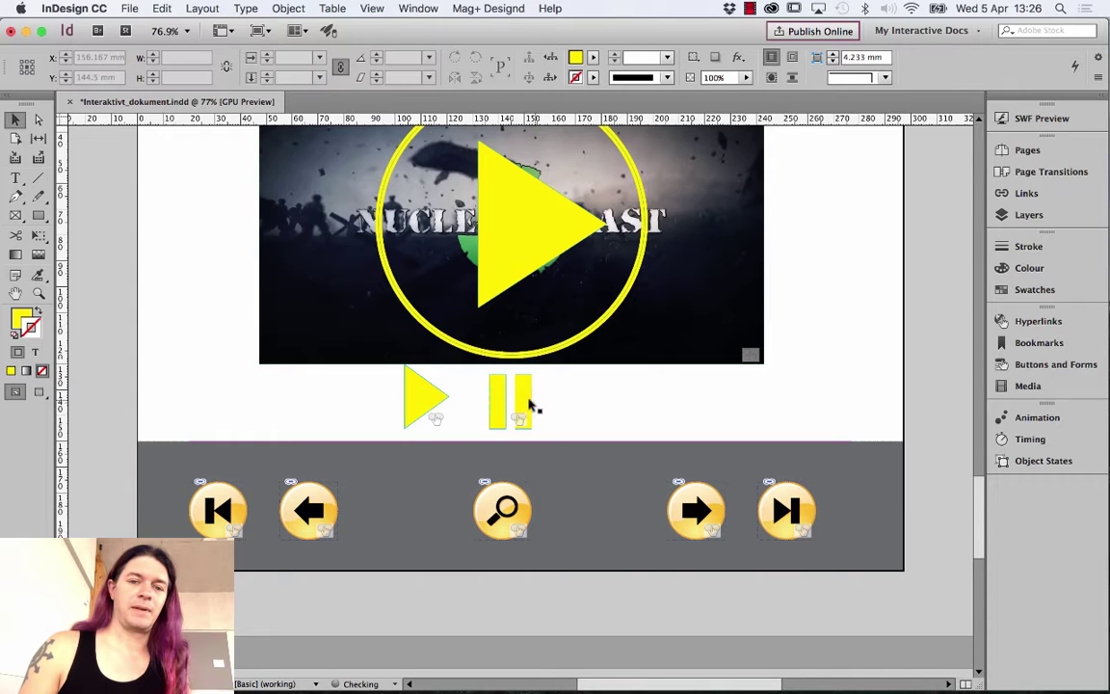
left_click_drag(530, 407, 584, 406)
left_click_drag(438, 414, 448, 413)
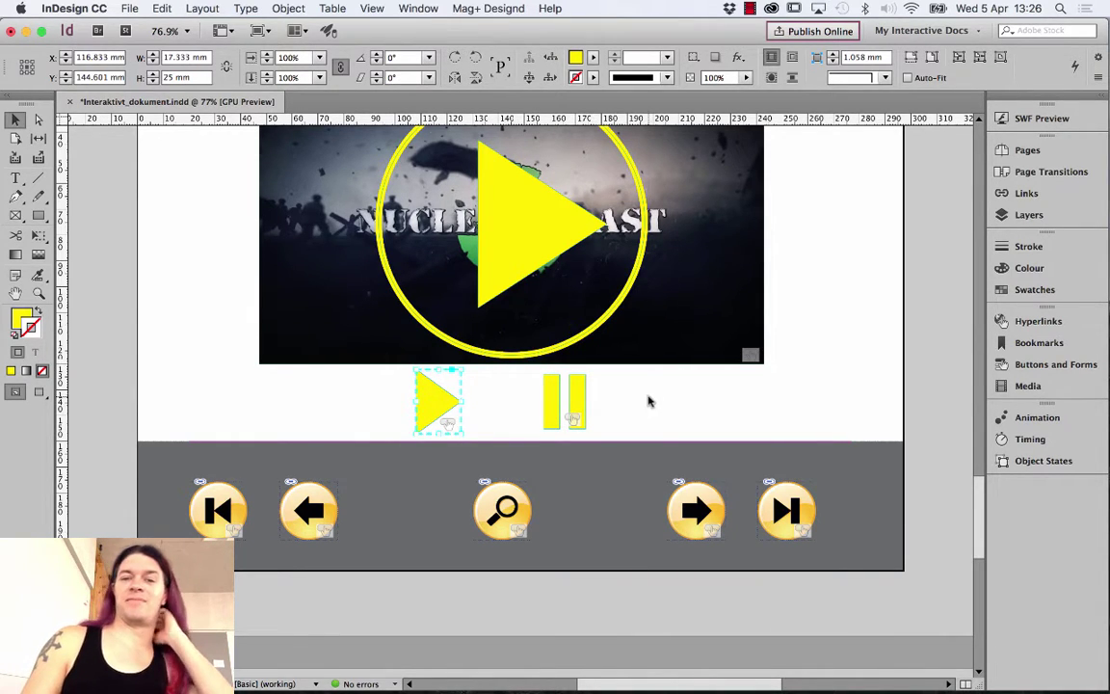
Add a Video action for the SABATON - The Lost Battalion video, with the Play option, to the small play button below the video
left_click(648, 399)
left_click(451, 397)
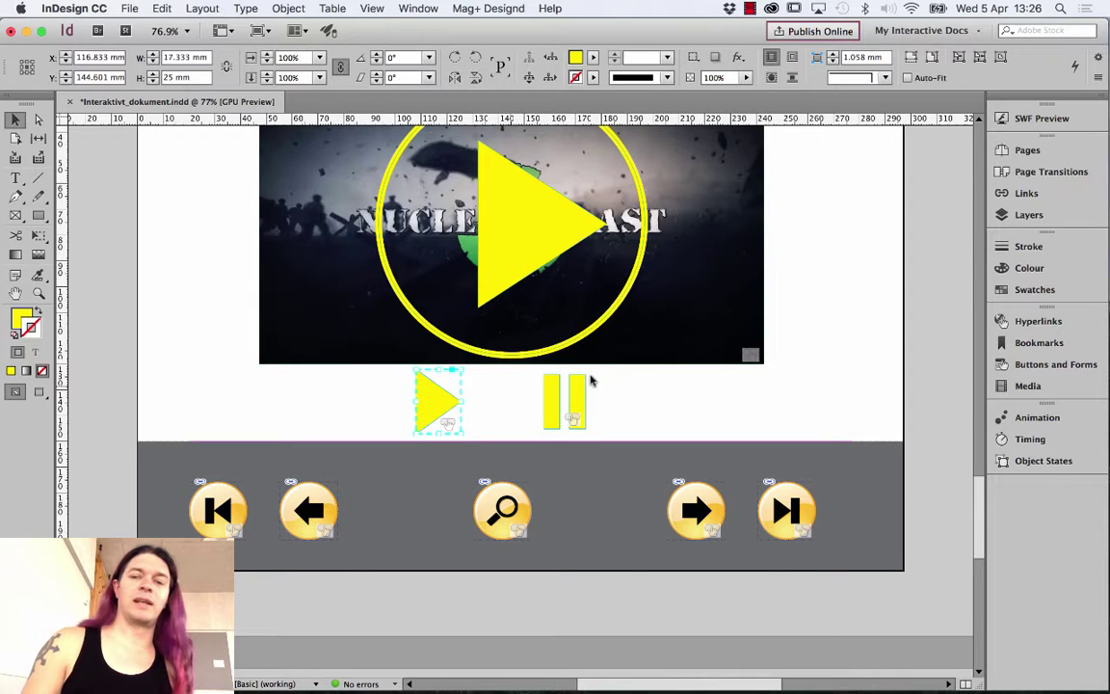
scroll(985, 378, "down", 2)
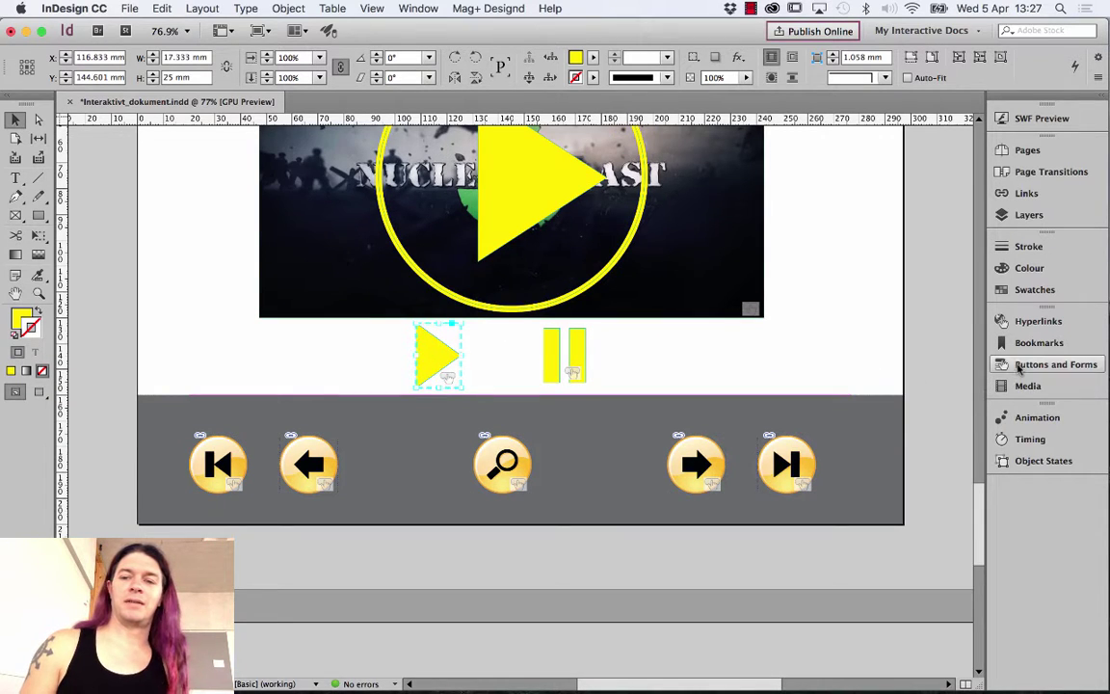
left_click(1022, 364)
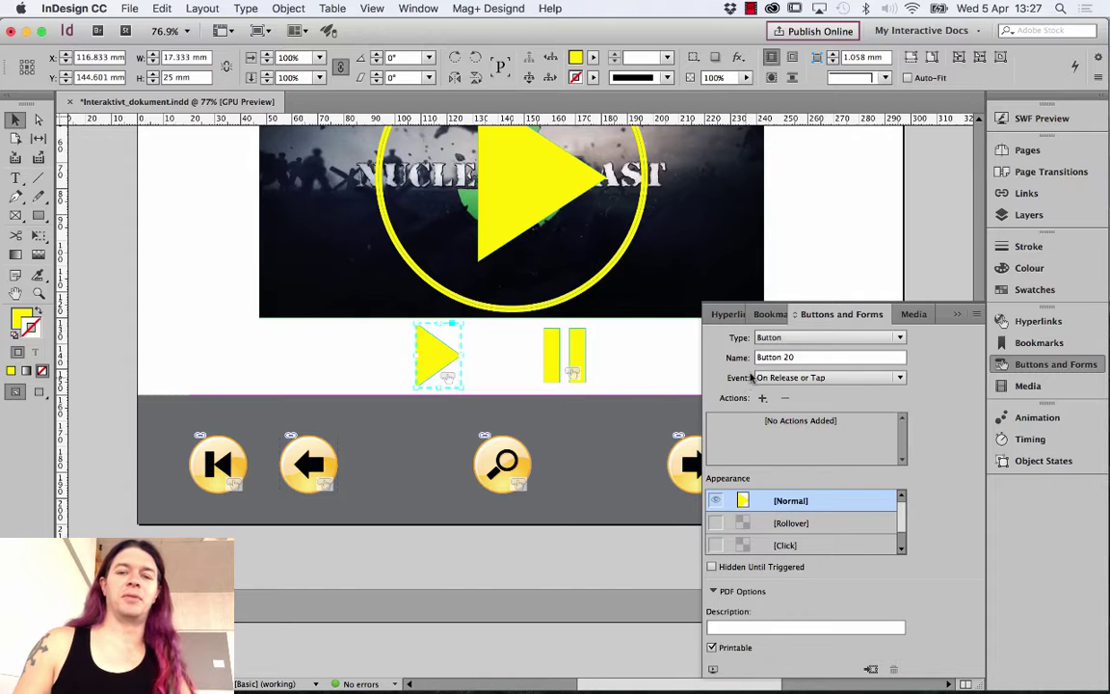
left_click(764, 398)
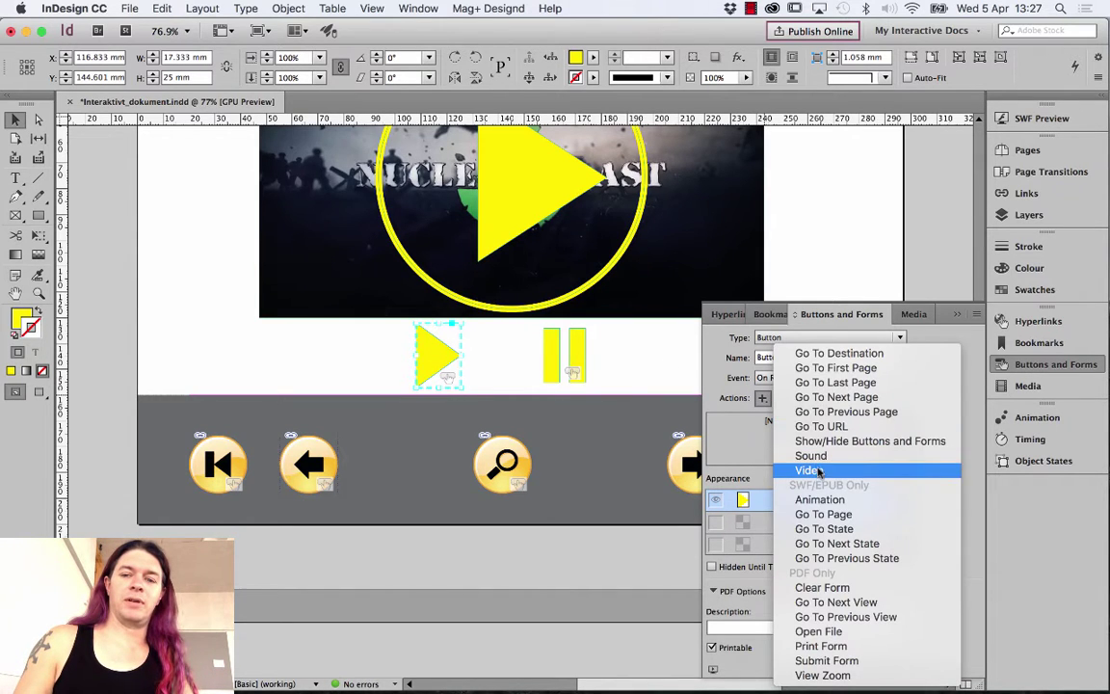
left_click(815, 416)
left_click(819, 448)
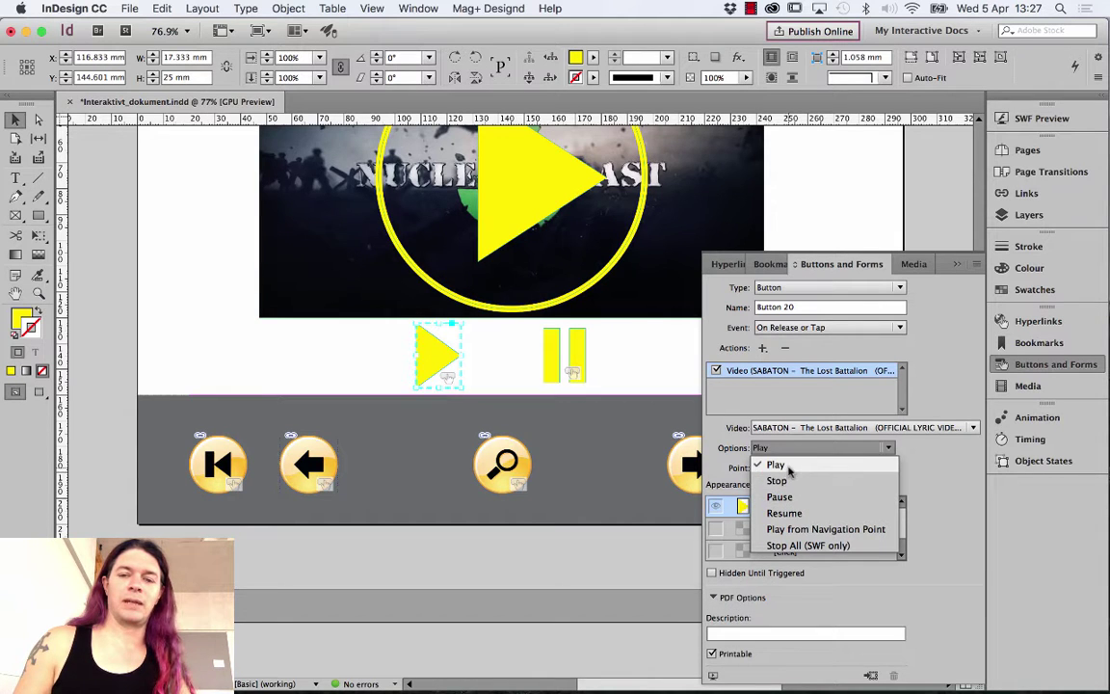
left_click(770, 464)
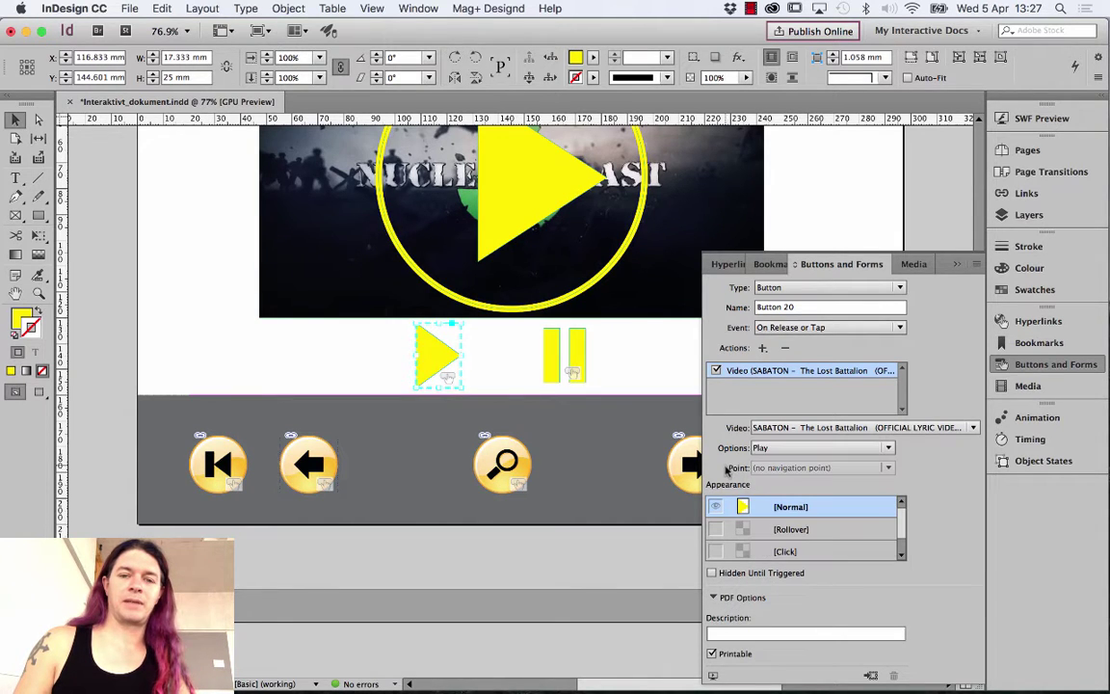
Change the small play button's Video action option to Resume
left_click(578, 353)
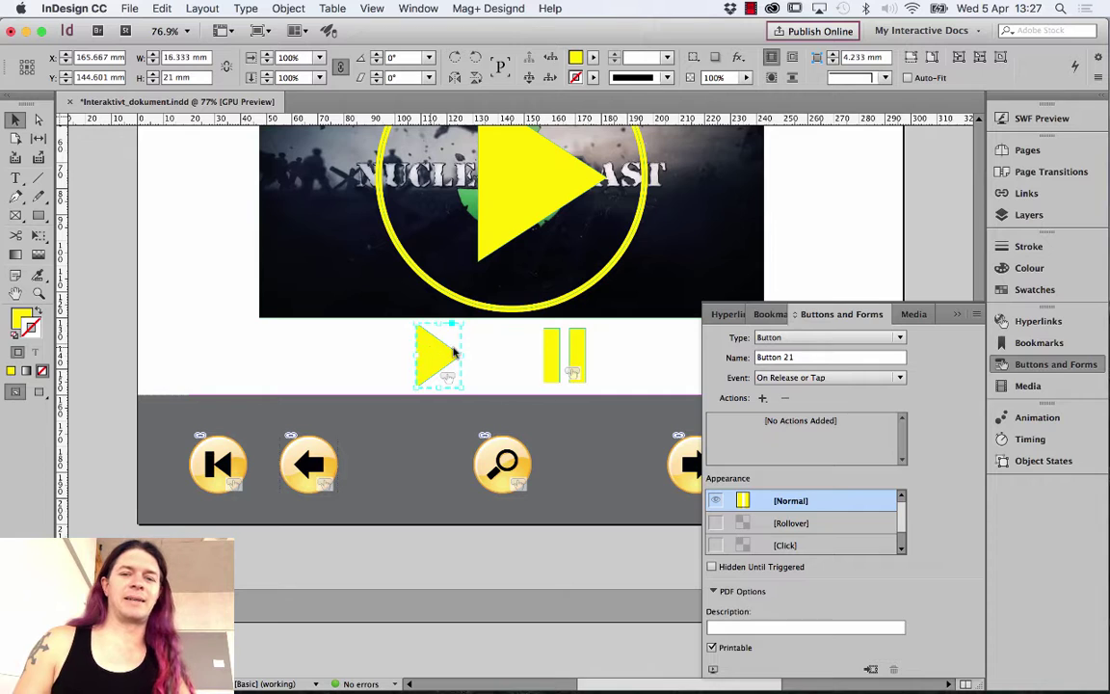
left_click(442, 353)
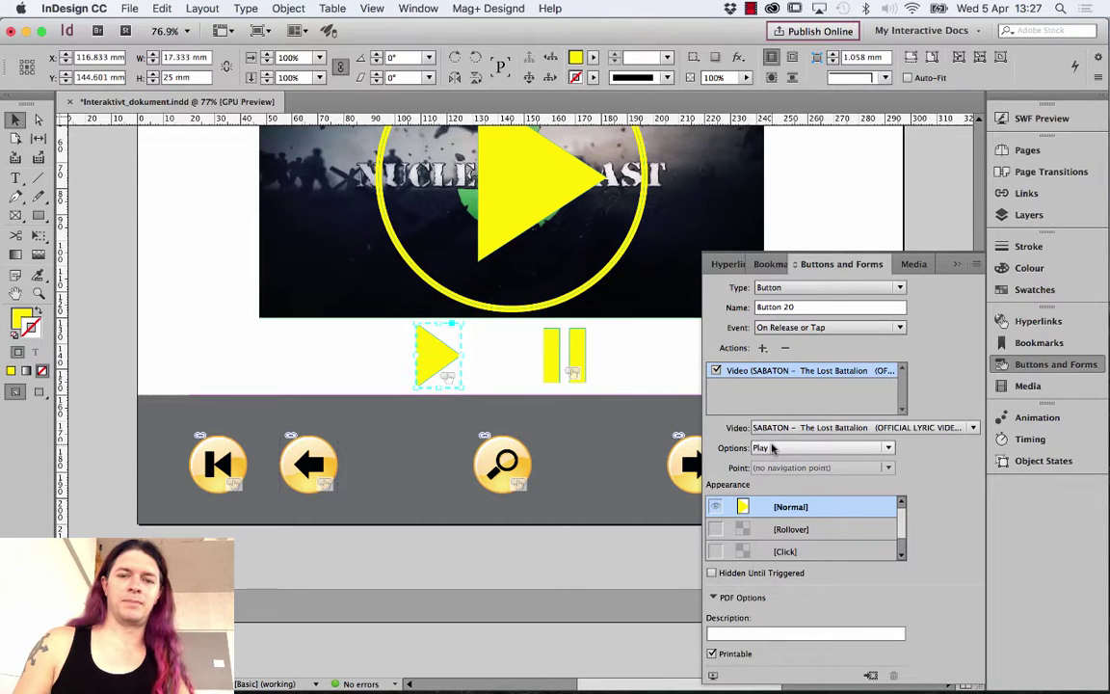
left_click(772, 447)
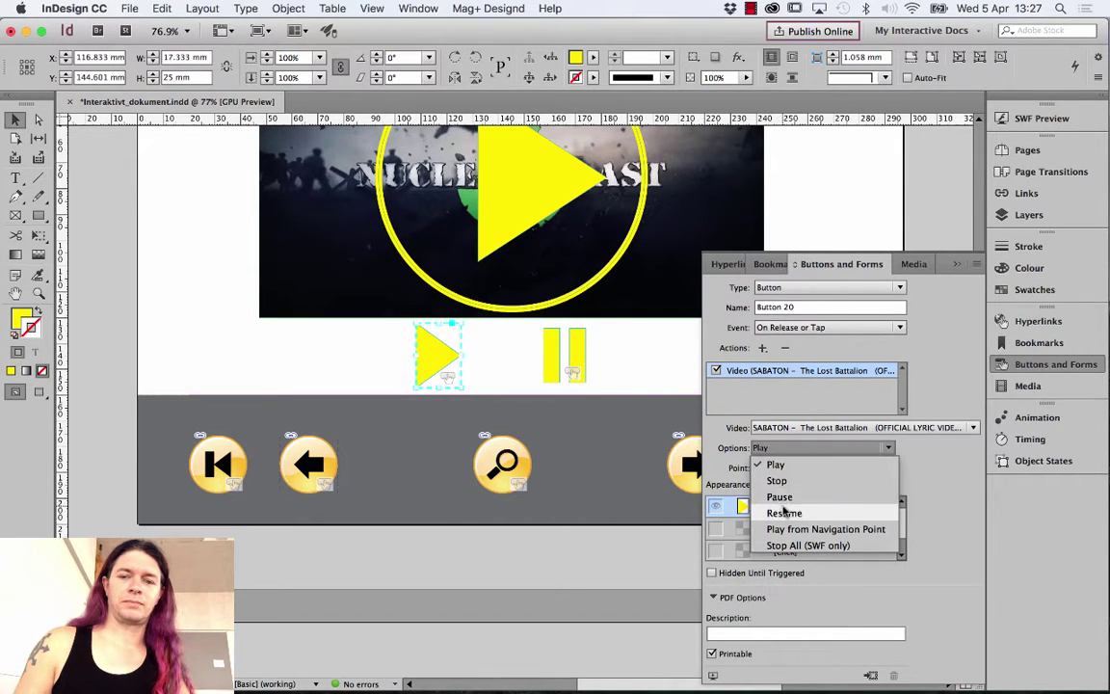
left_click(784, 513)
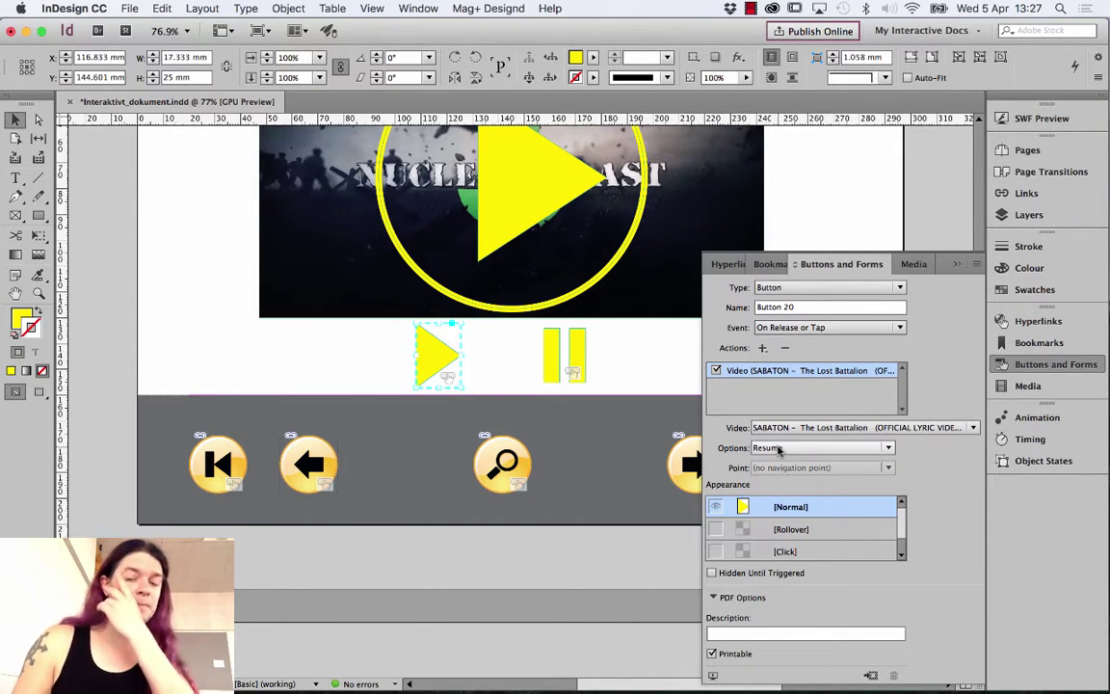
Add a Video action for the SABATON - The Lost Battalion video to the pause button and set its option to Pause
left_click(571, 353)
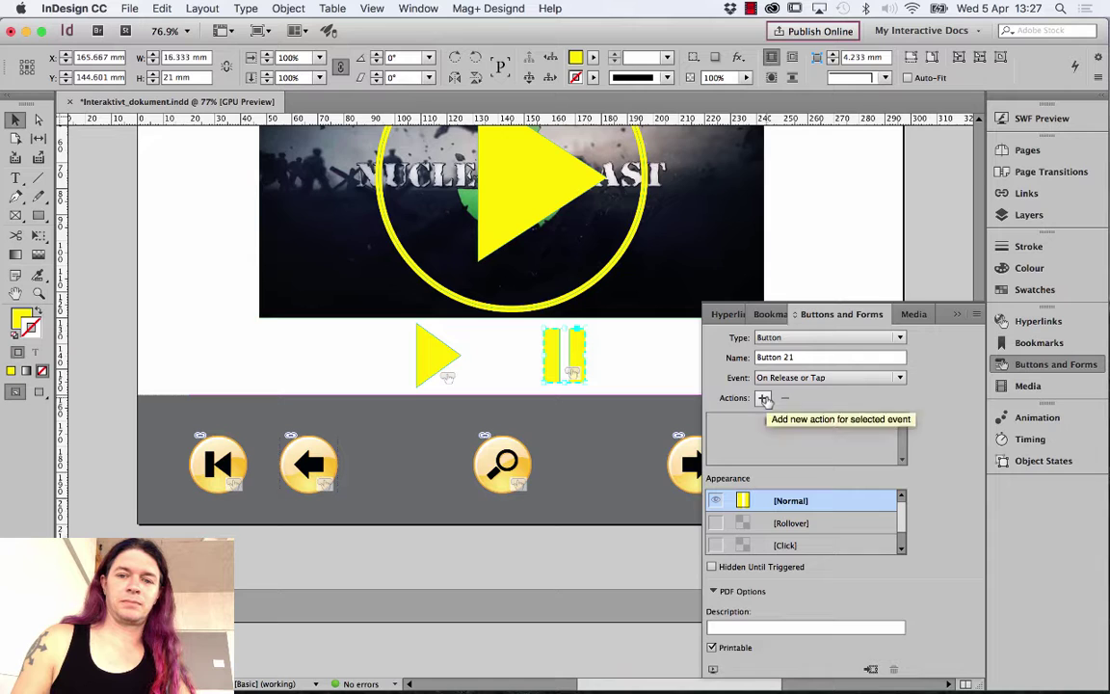
left_click(763, 398)
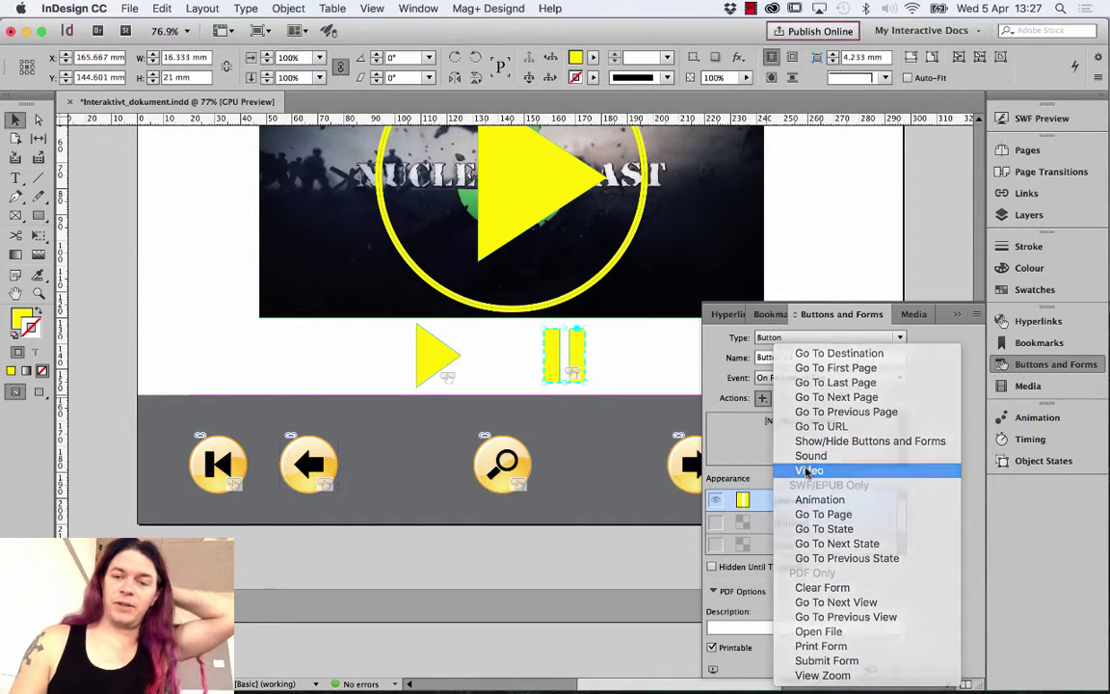
left_click(809, 470)
left_click(814, 448)
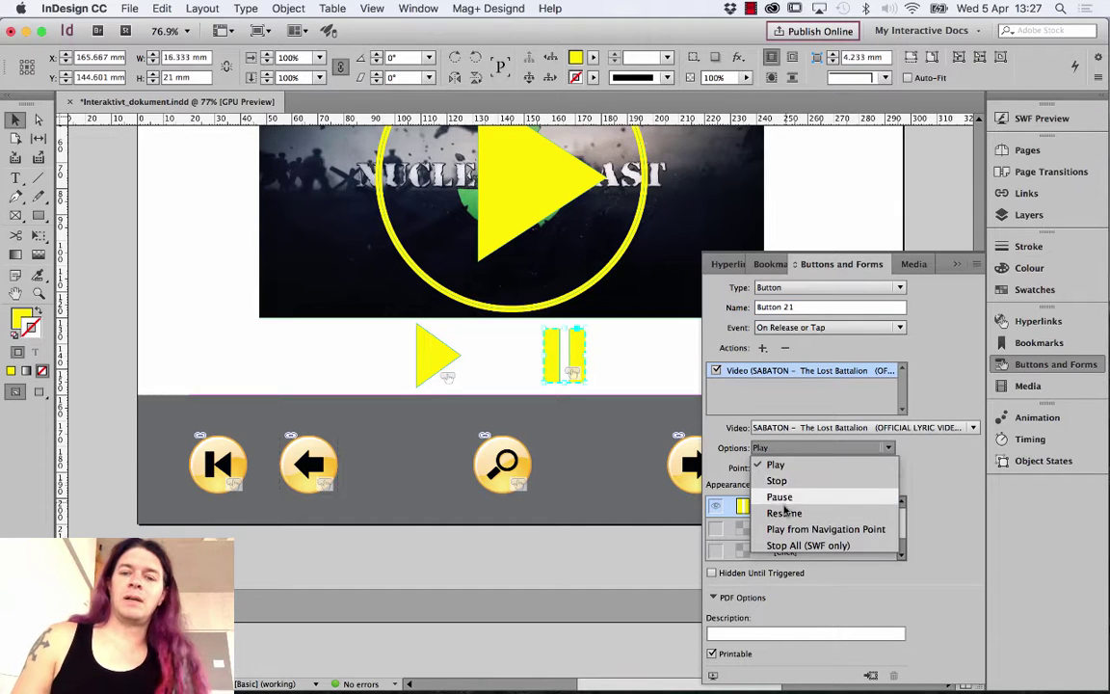
left_click(781, 497)
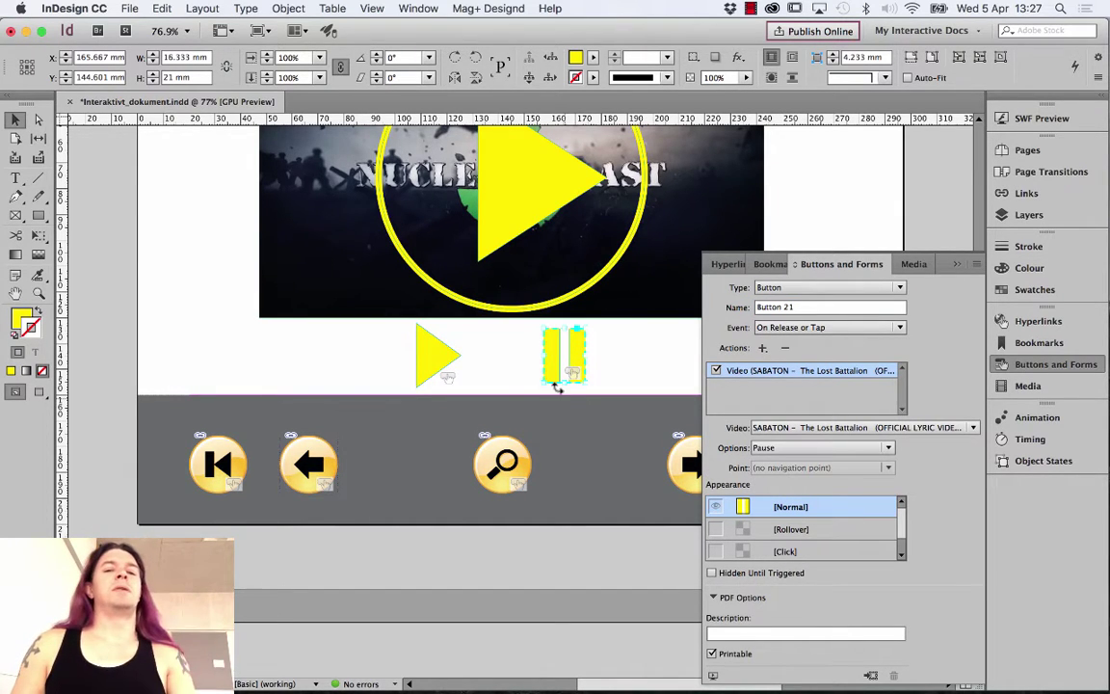
Move the small play button under the video's left edge at about X 55 mm and pause under its right edge at about X 235 mm
left_click(448, 354)
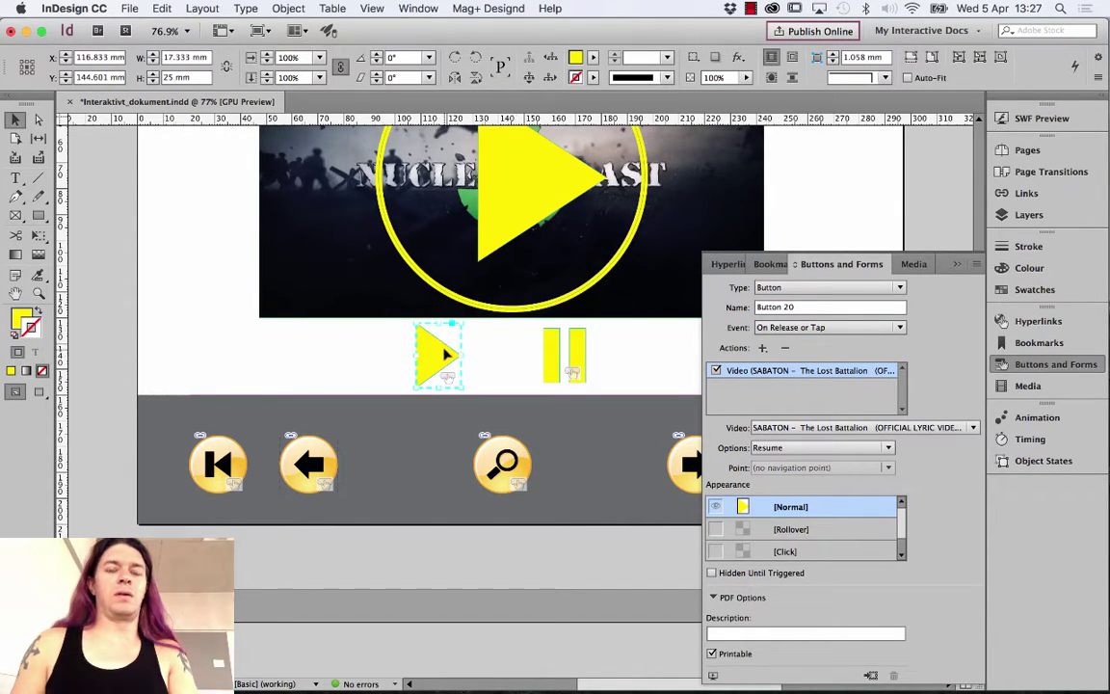
left_click_drag(446, 354, 288, 349)
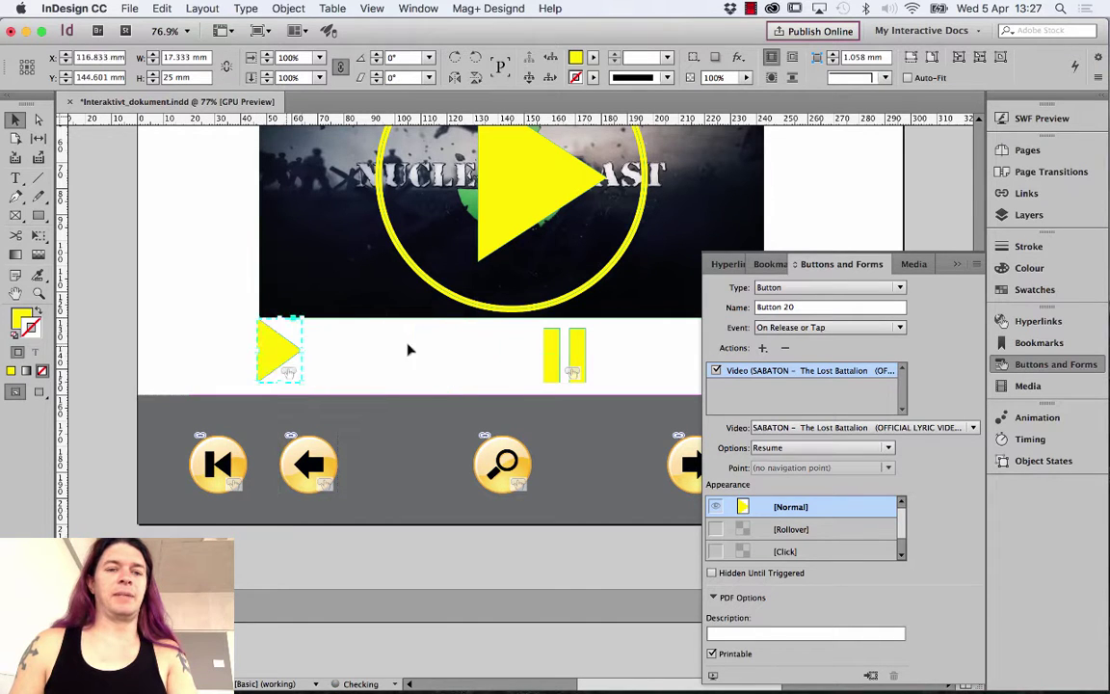
left_click(583, 351)
left_click_drag(588, 347, 638, 377)
scroll(578, 376, "right", 3)
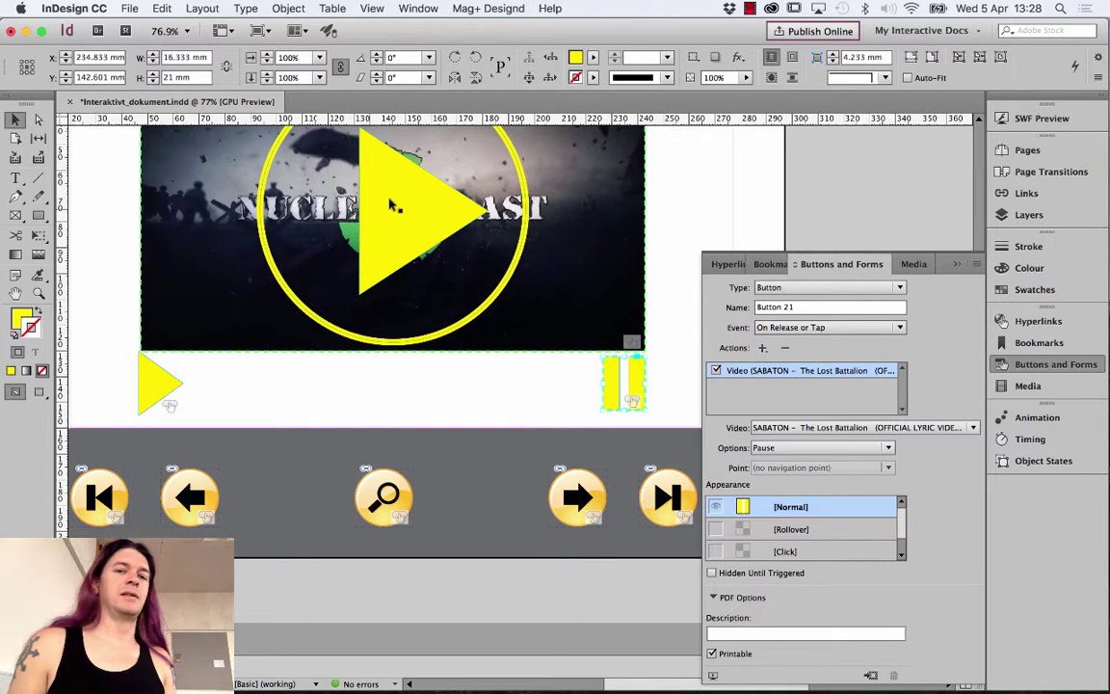
Name the small play button below the video Play_outside and make it hidden until triggered
left_click(339, 241)
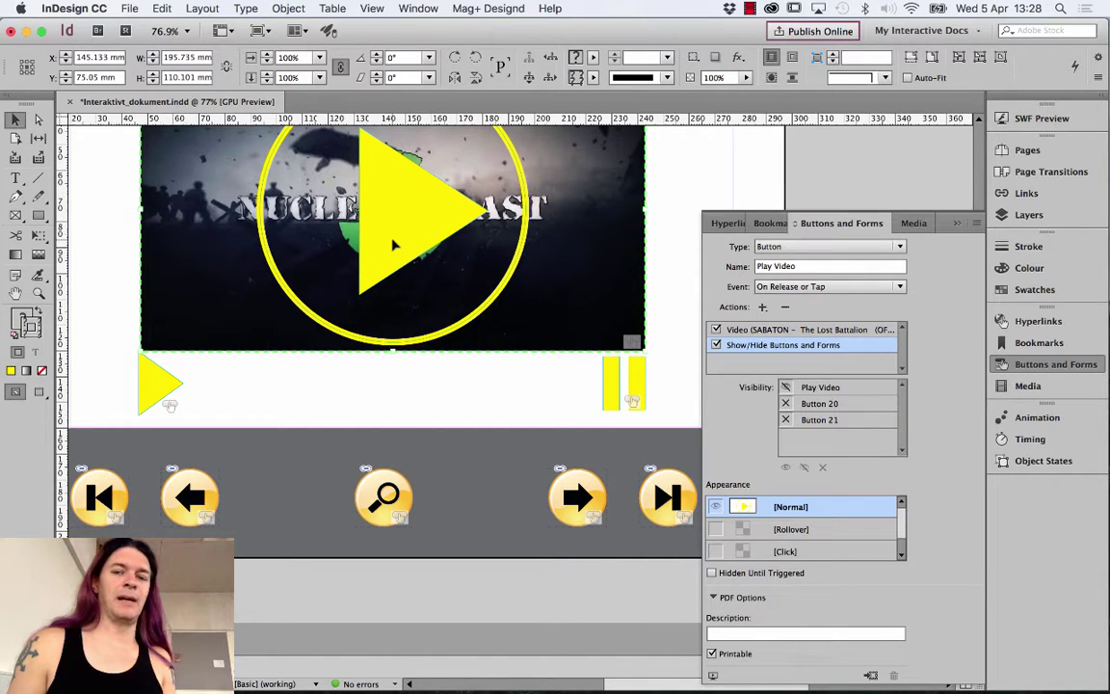
left_click(164, 383)
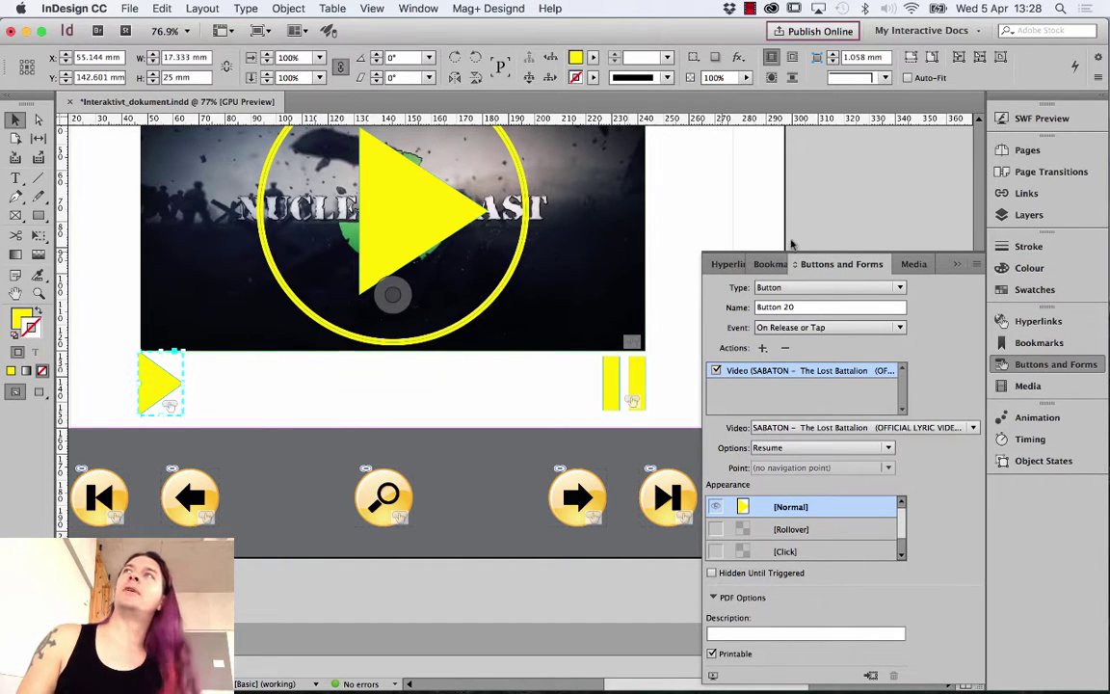
left_click(806, 308)
type("Play_outside")
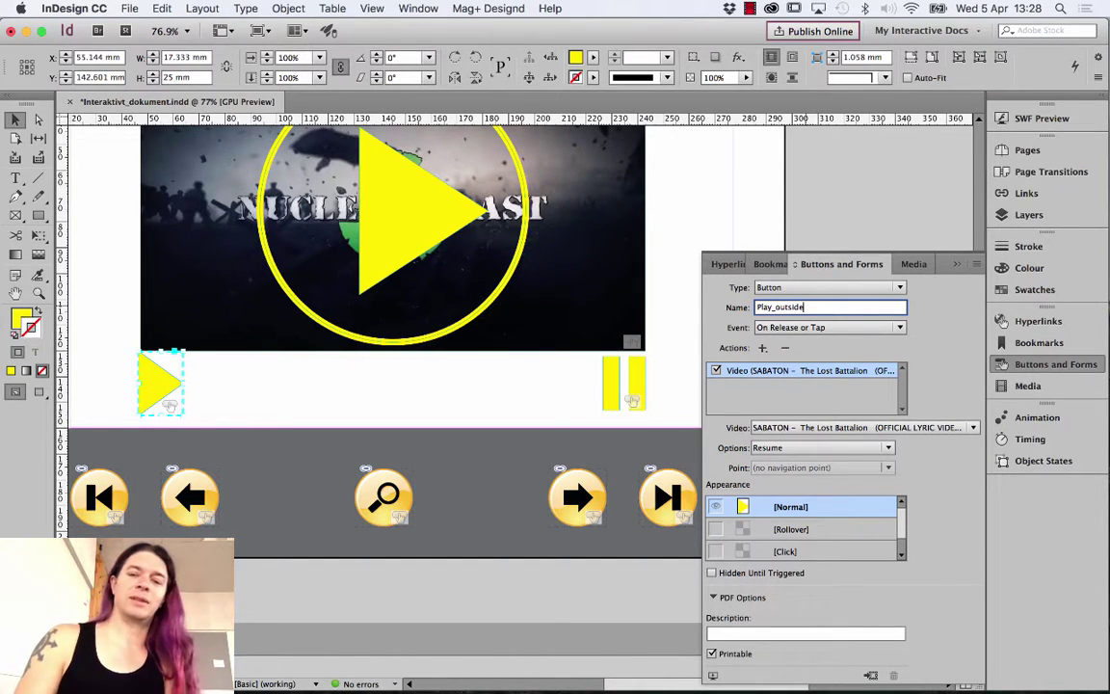
key("Return")
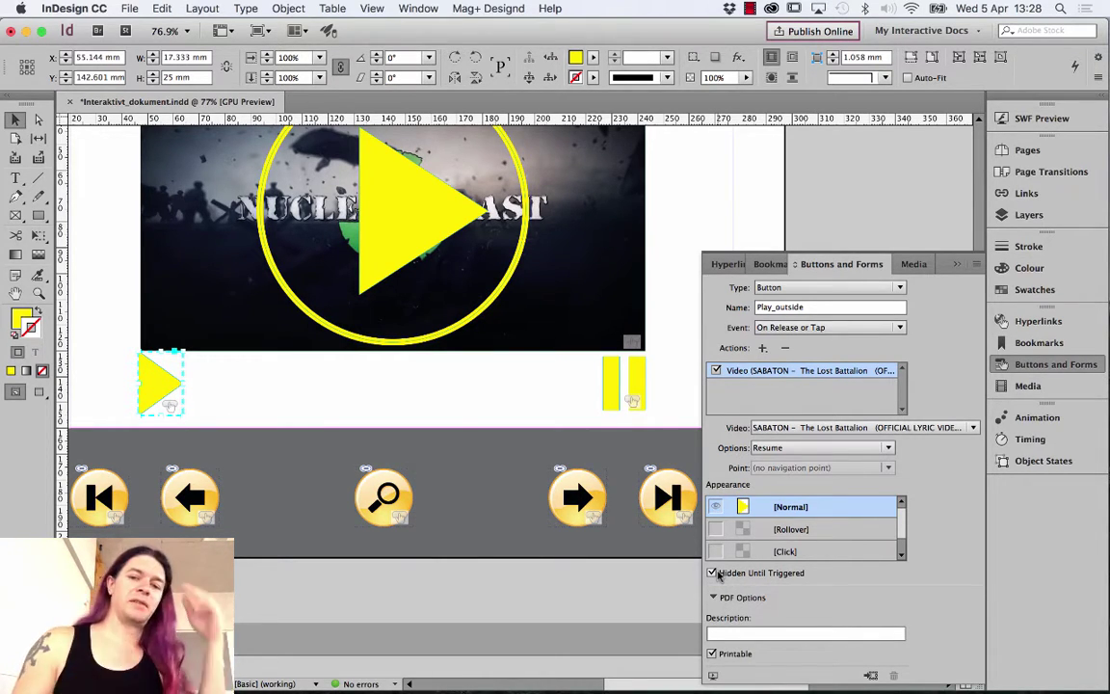
Set Play_outside and the pause button to visible in the large Play Video button's Show/Hide Buttons and Forms action
left_click(408, 228)
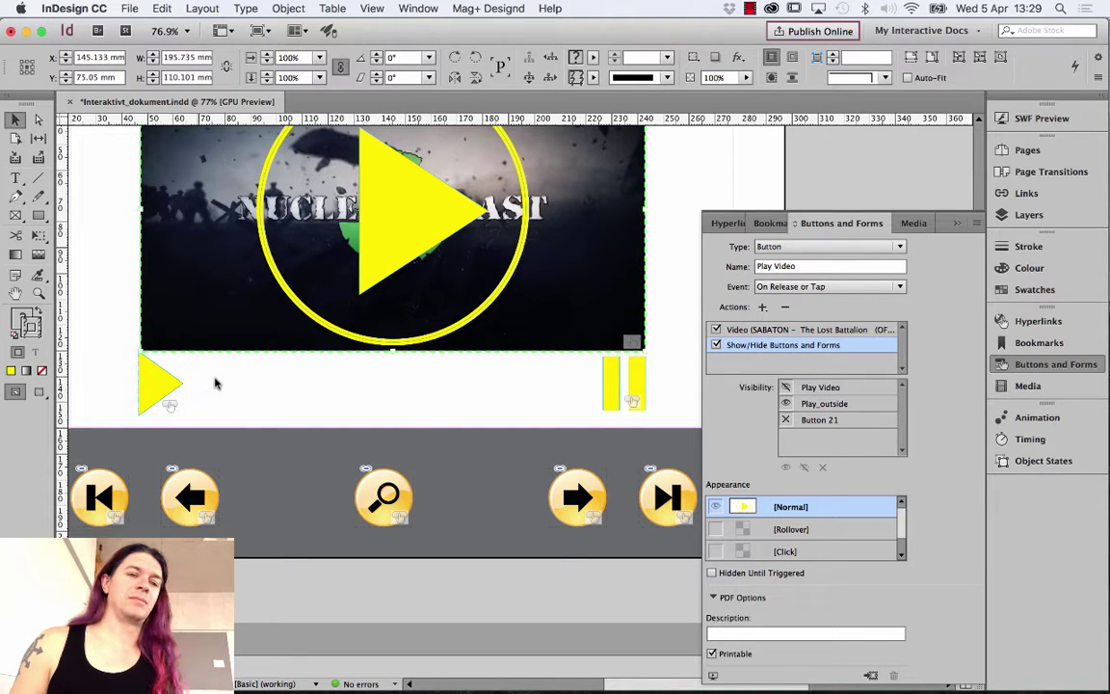
left_click(339, 400)
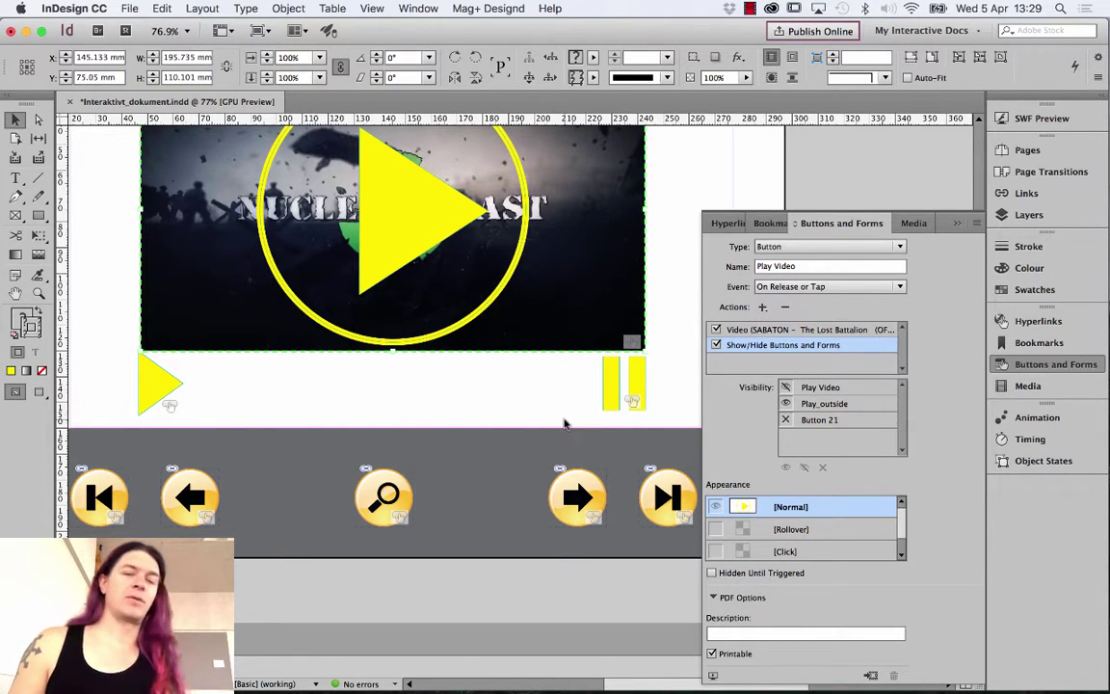
left_click(613, 376)
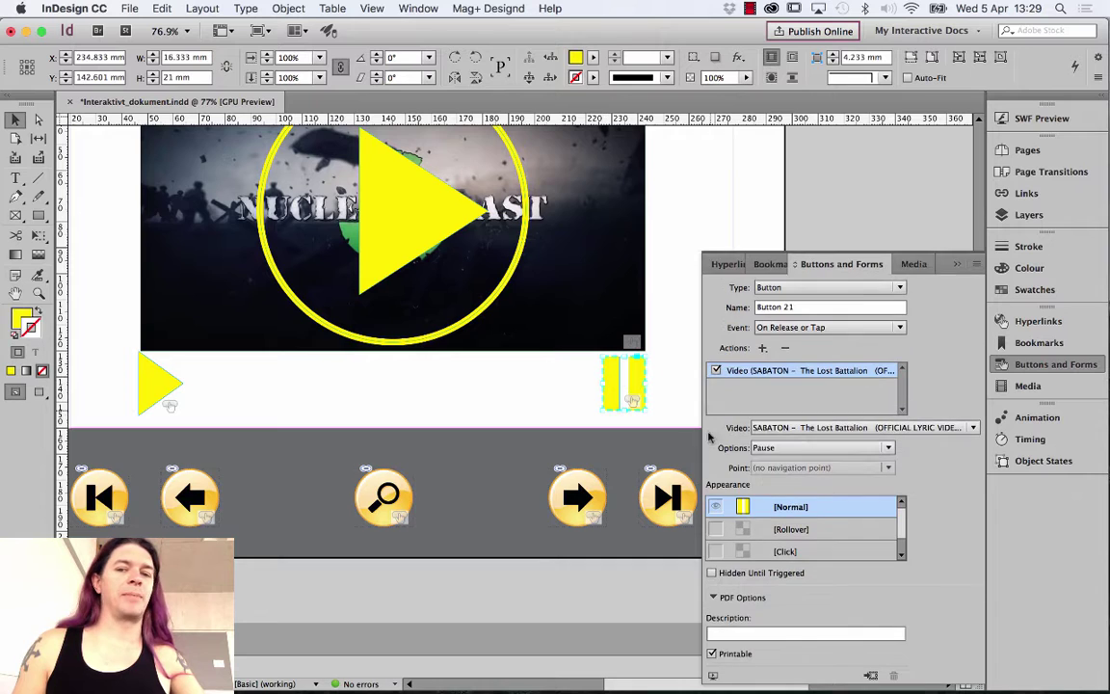
left_click(460, 214)
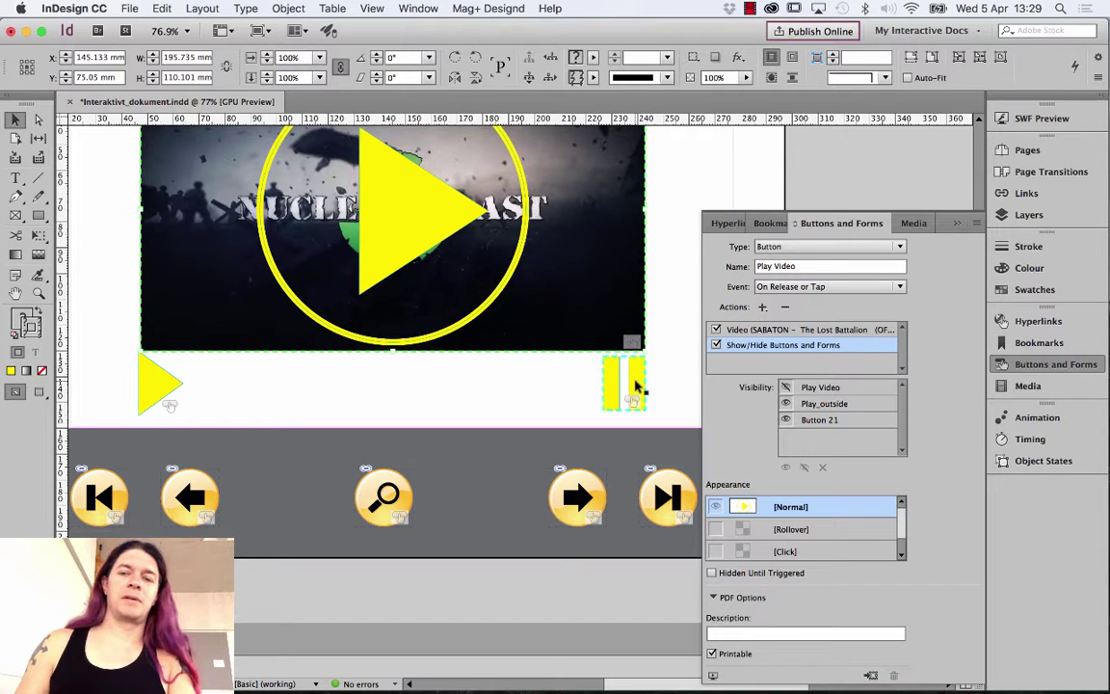
Name the pause button below the video Pause and make it hidden until triggered
left_click(636, 385)
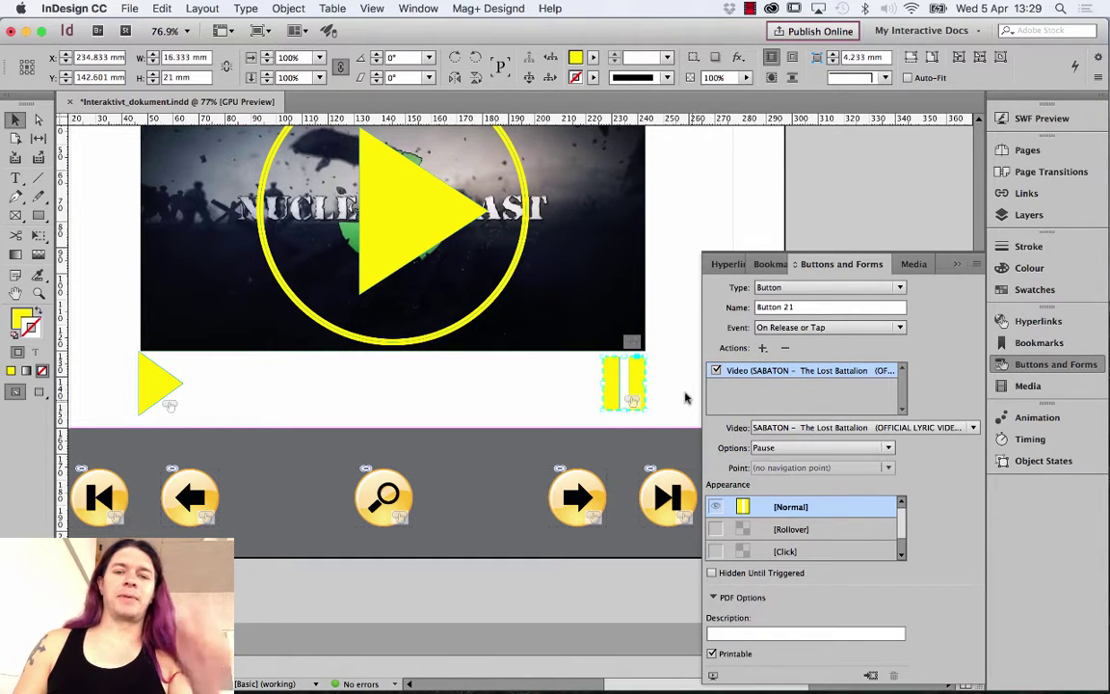
double_click(826, 308)
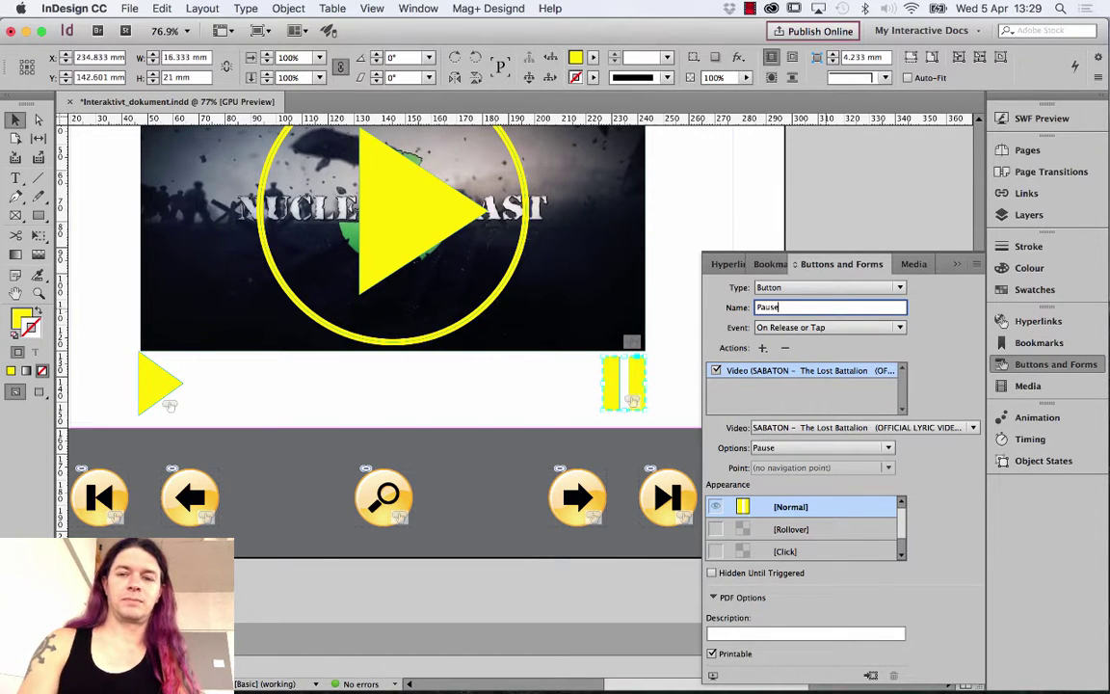
key("Return")
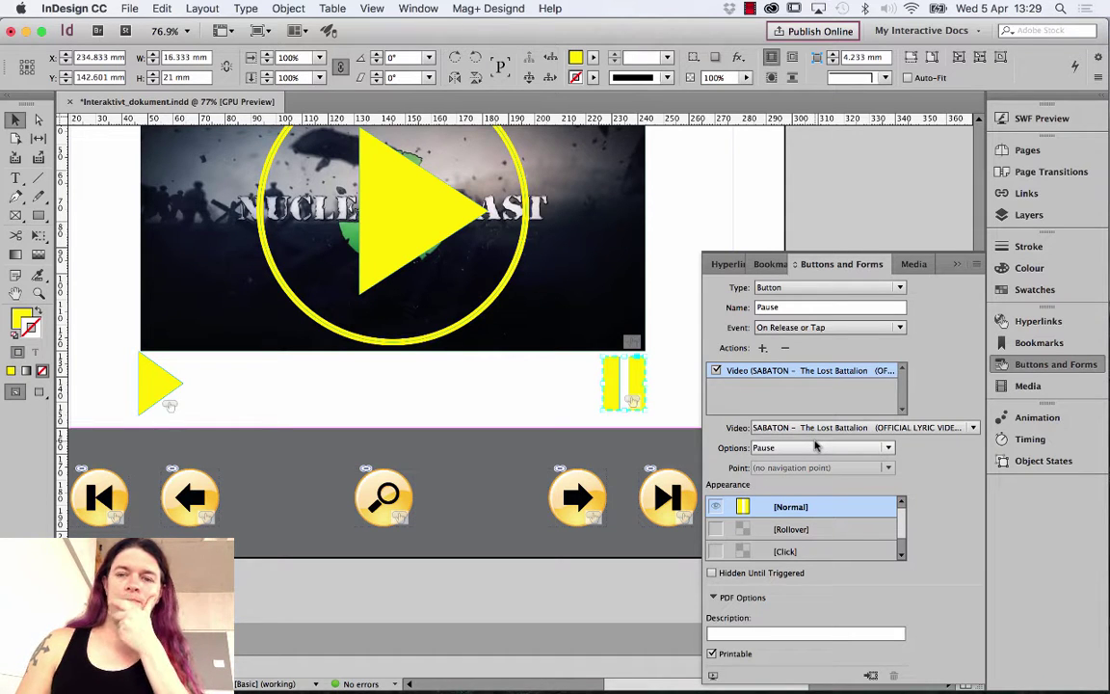
left_click(719, 574)
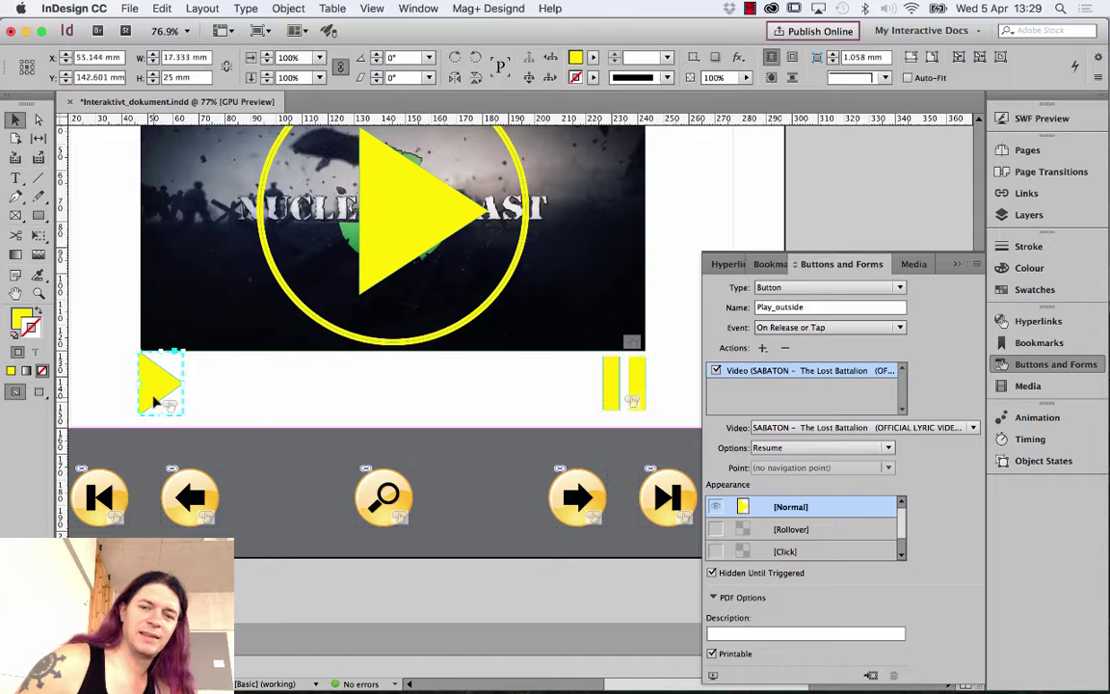
Preview page 4 as SWF and test the overlay play button together with the pause and play buttons below the video
left_click(416, 235)
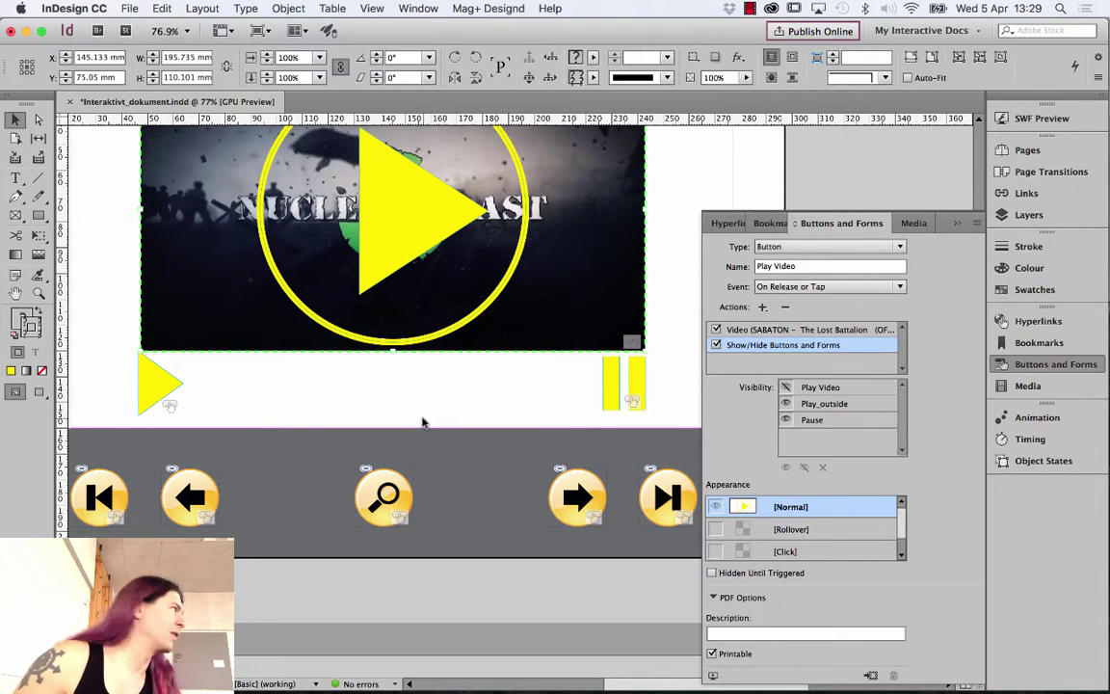
left_click(1039, 118)
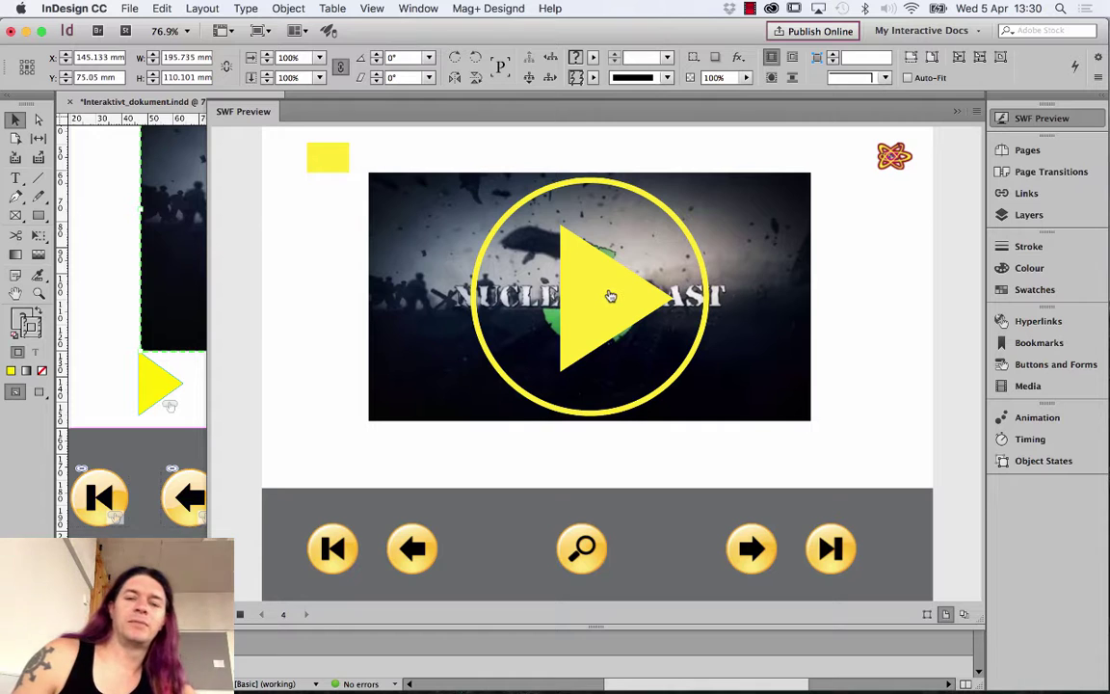
left_click(593, 299)
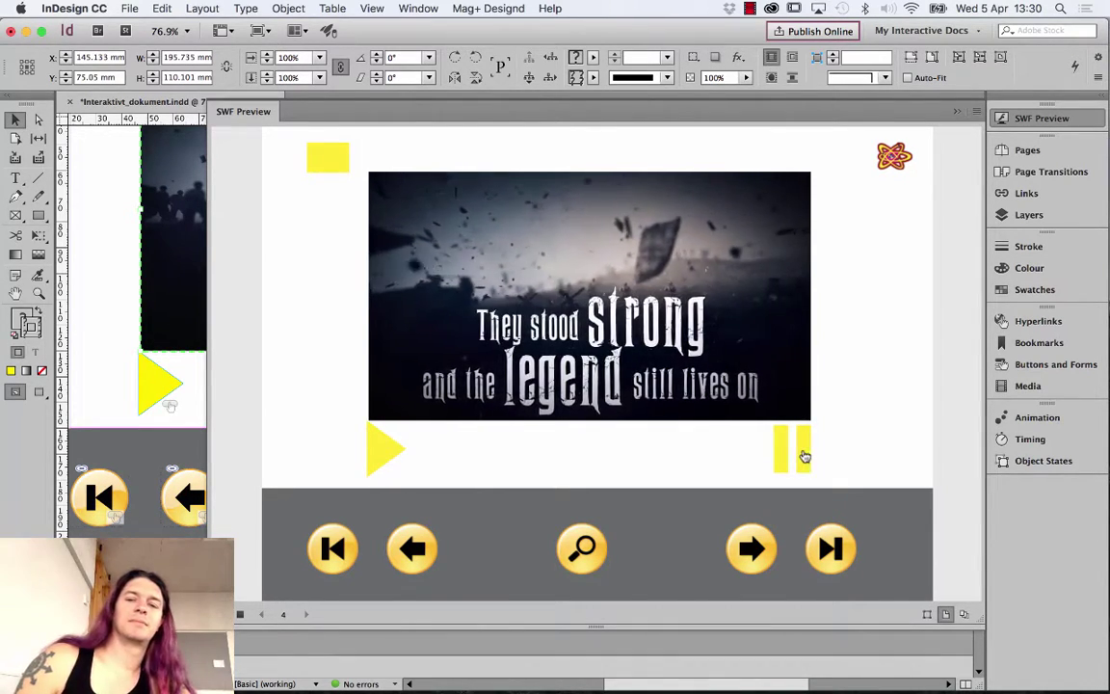
left_click(803, 454)
left_click(391, 435)
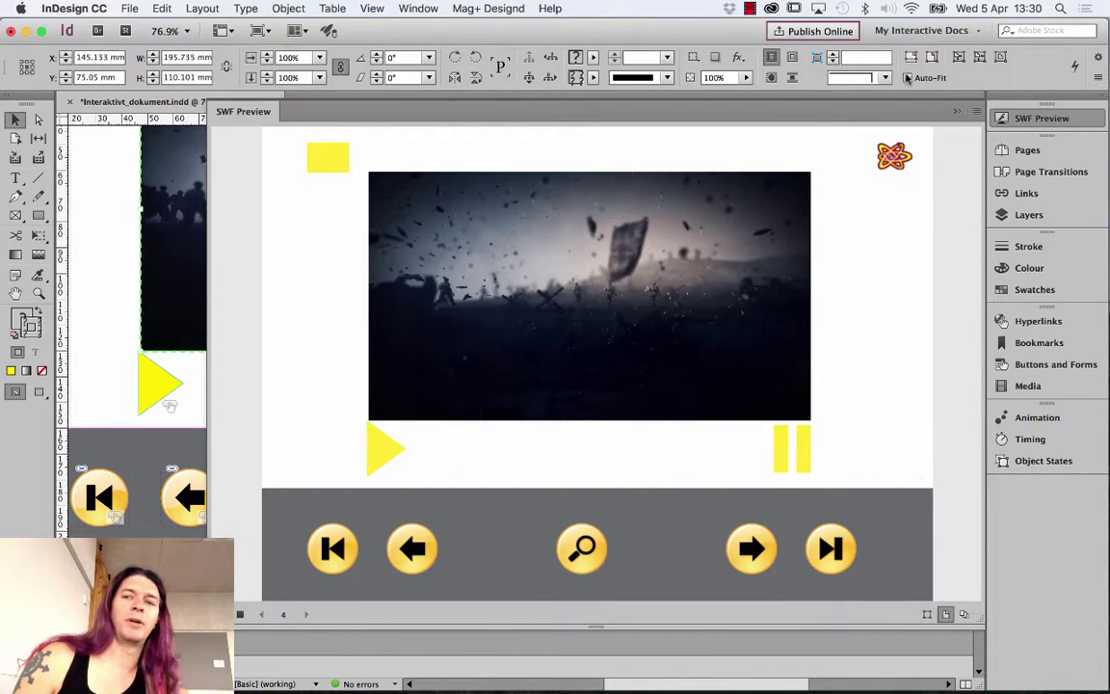
left_click(957, 111)
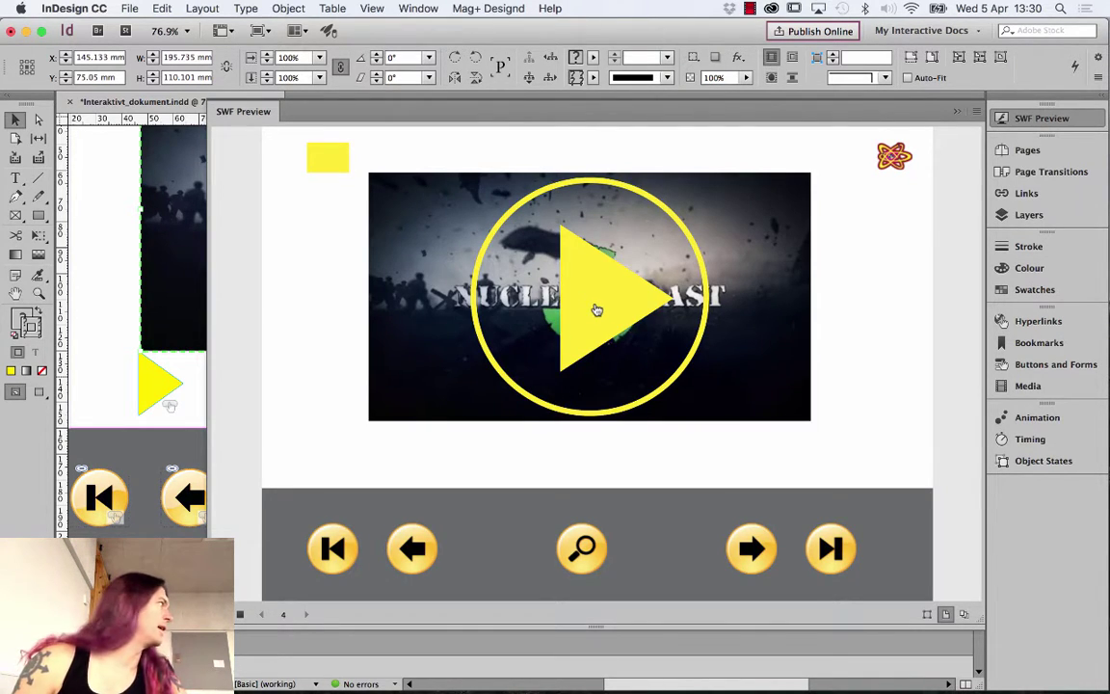
left_click(592, 301)
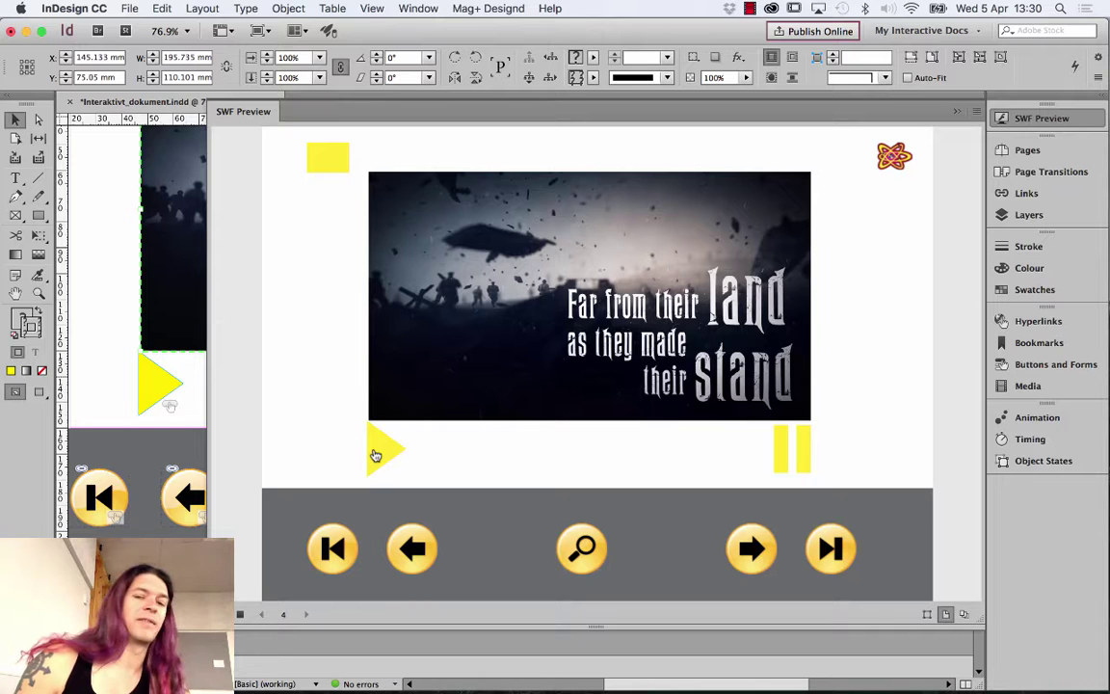
Test pausing and resuming the video with the buttons below it in the SWF preview, then close the preview
left_click(376, 453)
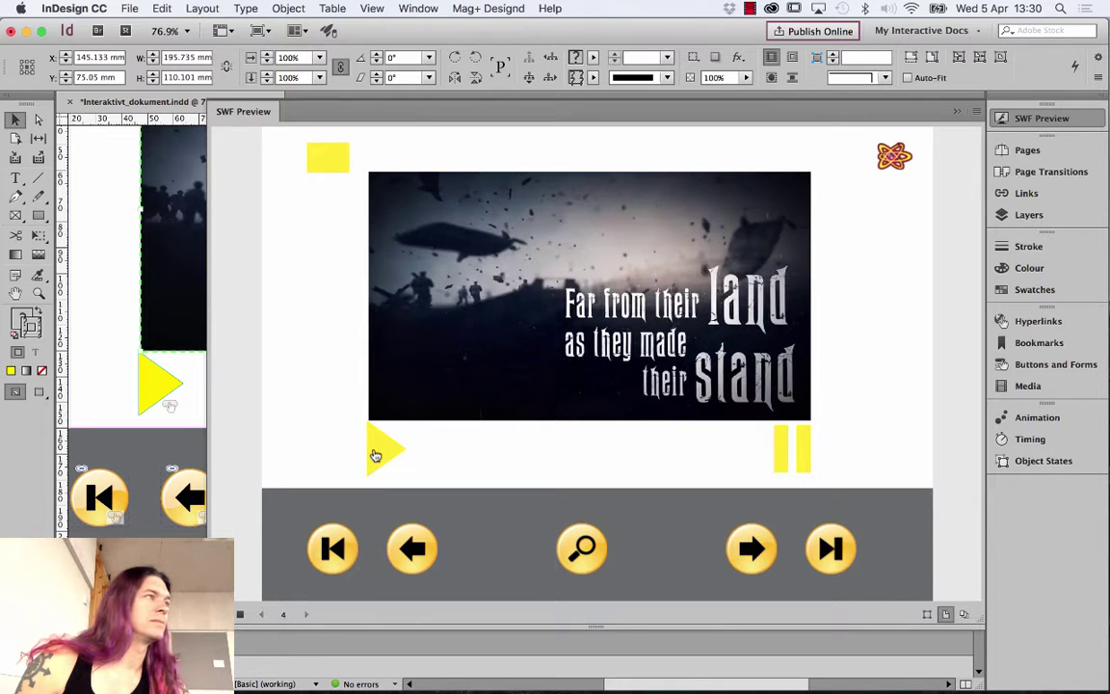
left_click(781, 445)
left_click(385, 453)
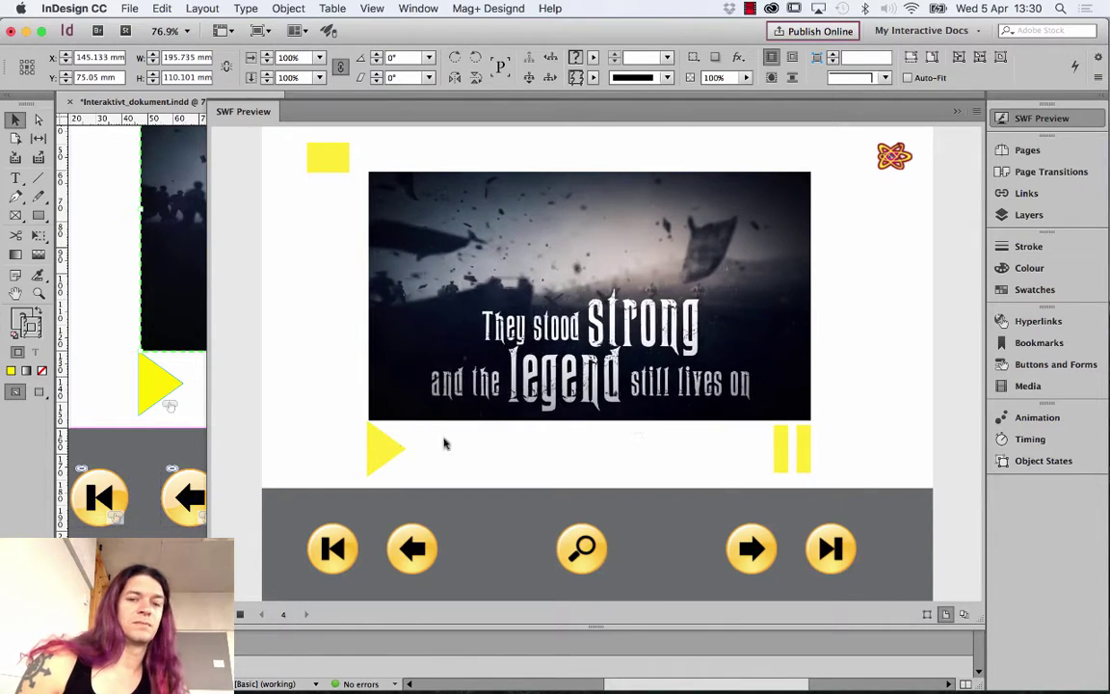
left_click(792, 449)
left_click(393, 451)
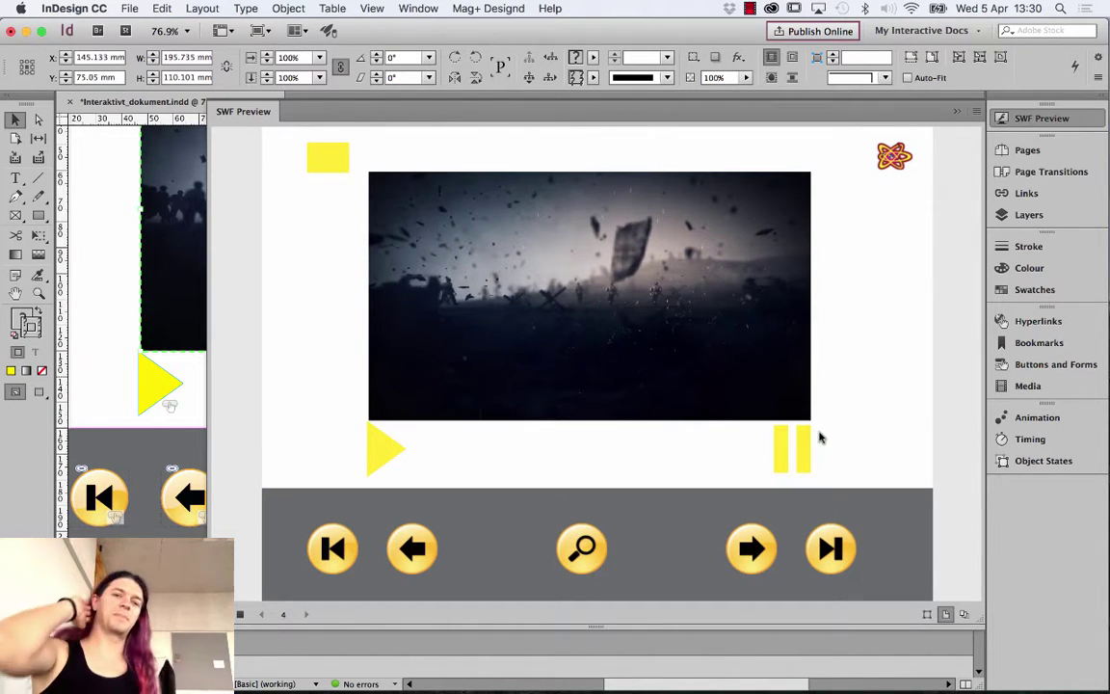
left_click(957, 110)
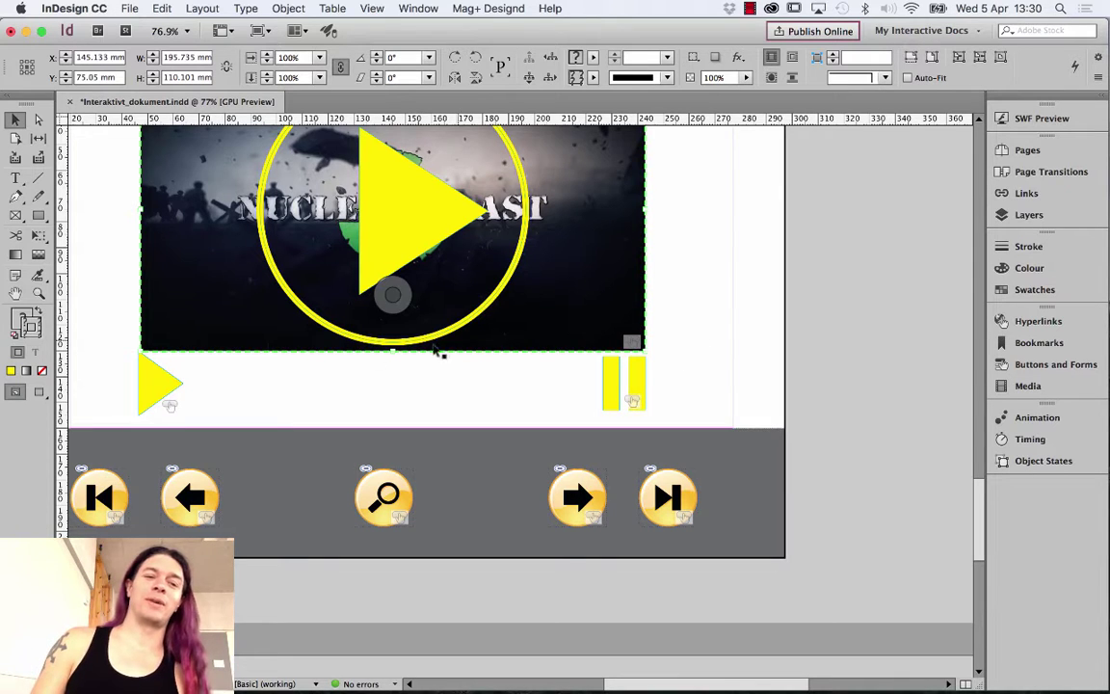
Delete the small play button and the pause button below the page 4 video
left_click(615, 388)
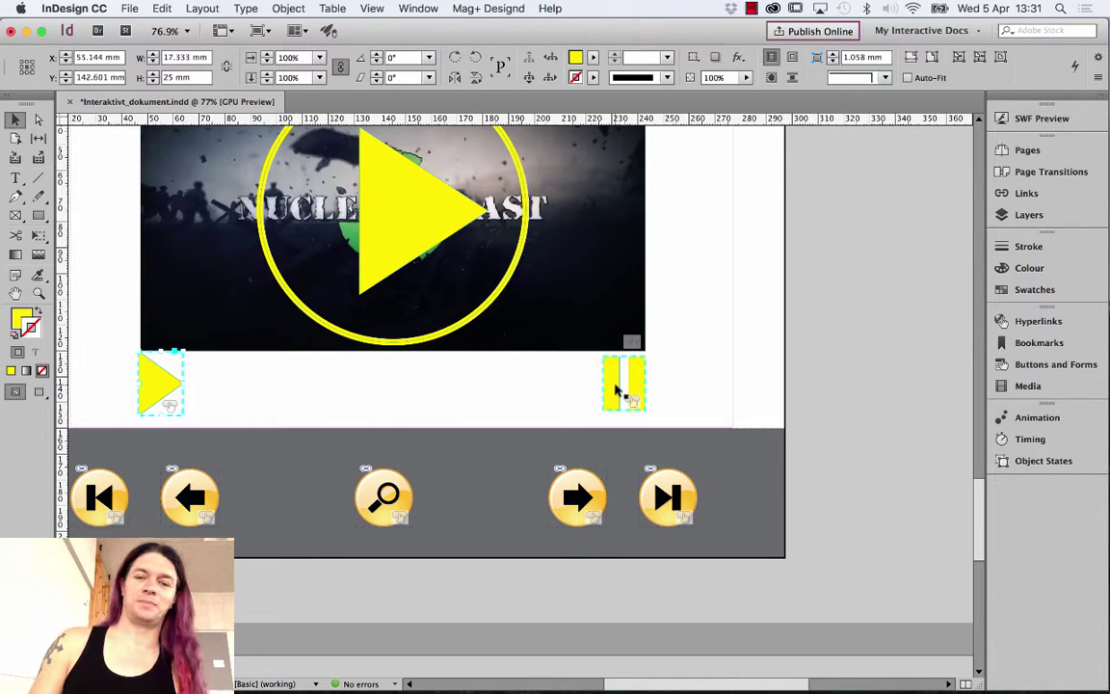
key("Delete")
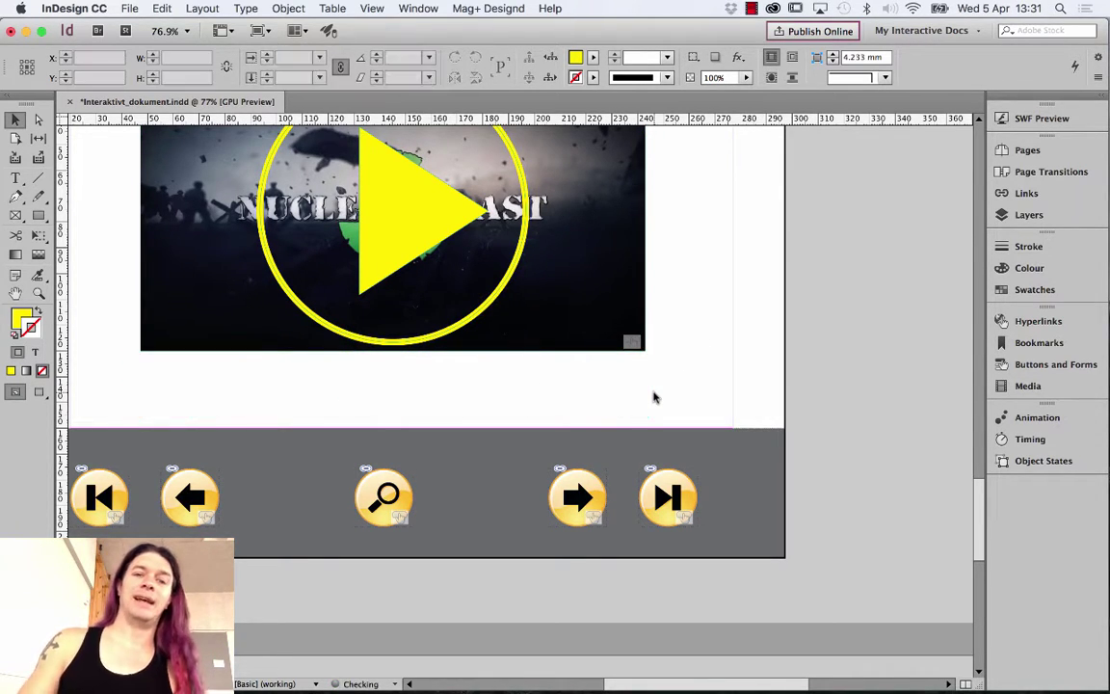
scroll(664, 277, "up", 5)
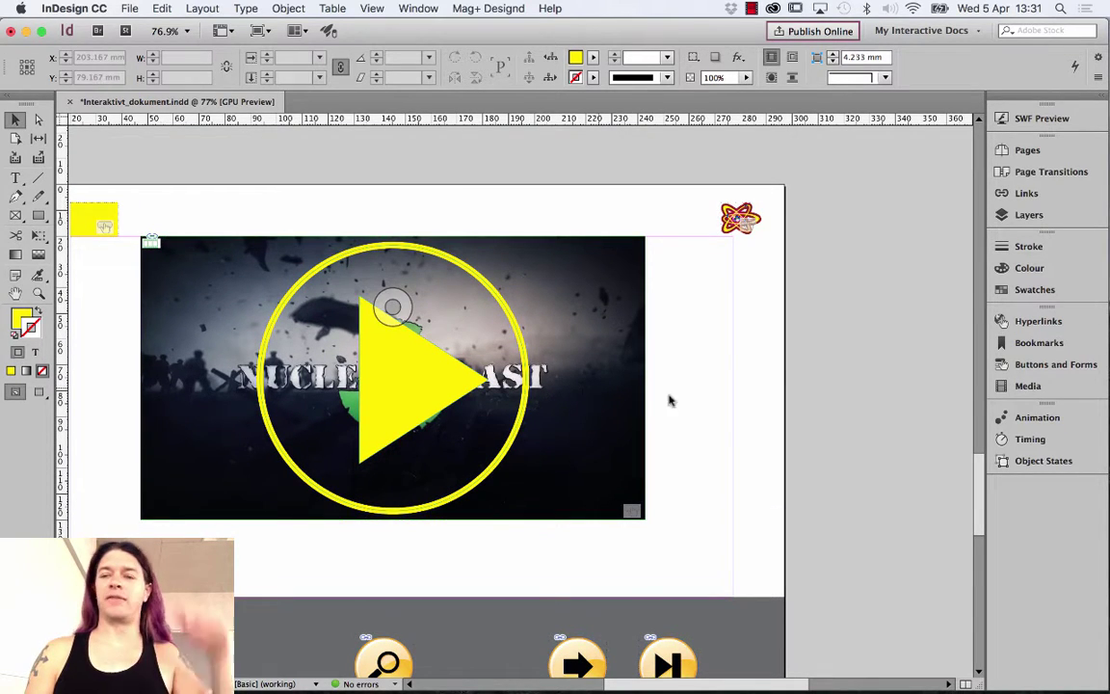
Move the Play Video button and the mp4 video from the Text layer to the Interaktion layer
left_click(1082, 388)
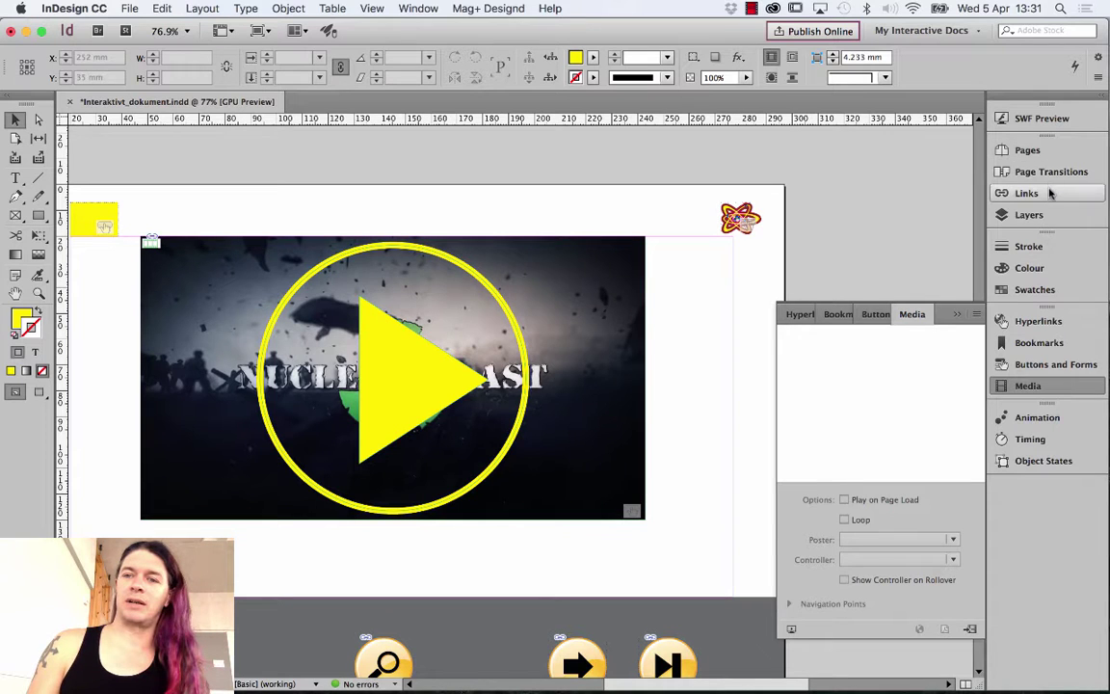
left_click(1053, 215)
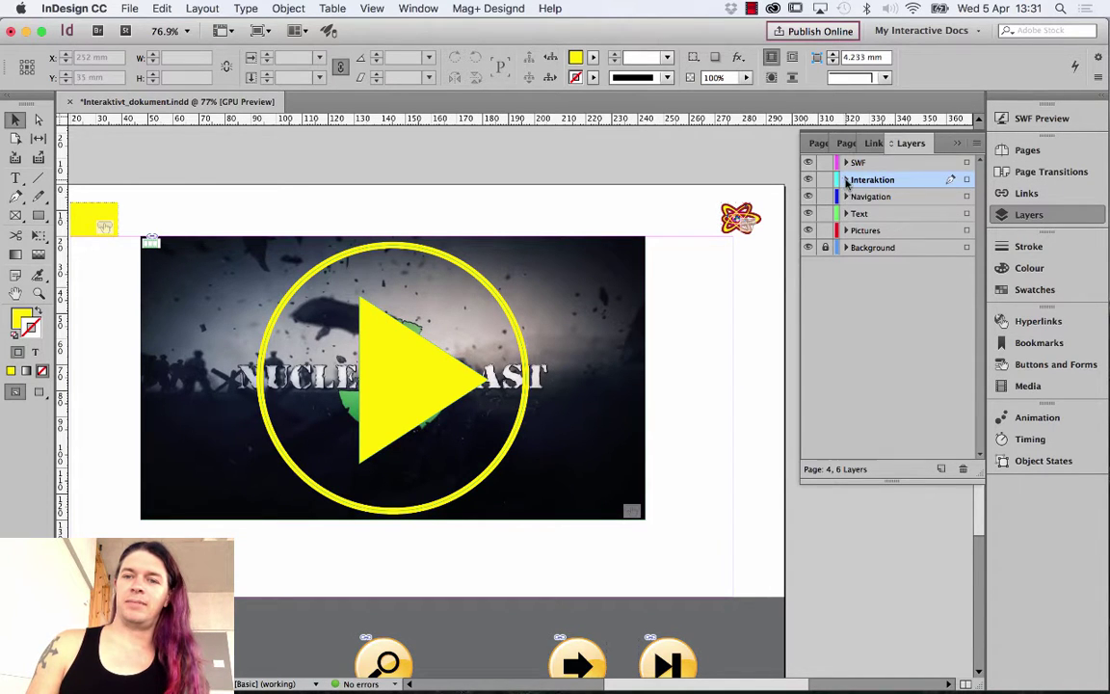
left_click(385, 374)
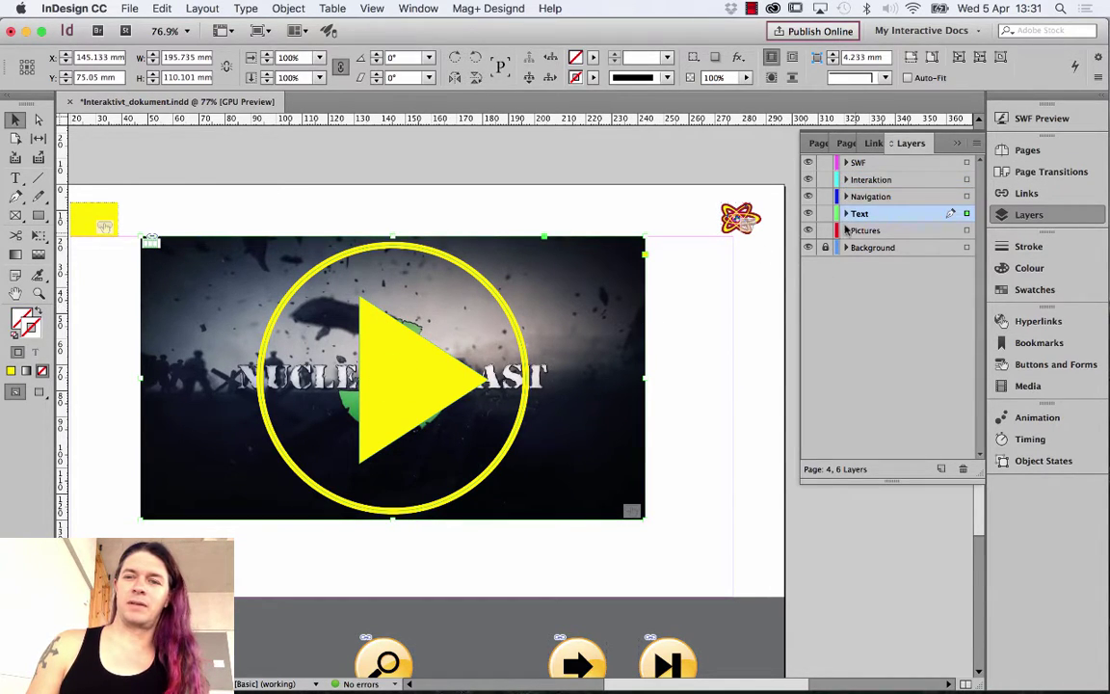
left_click(847, 213)
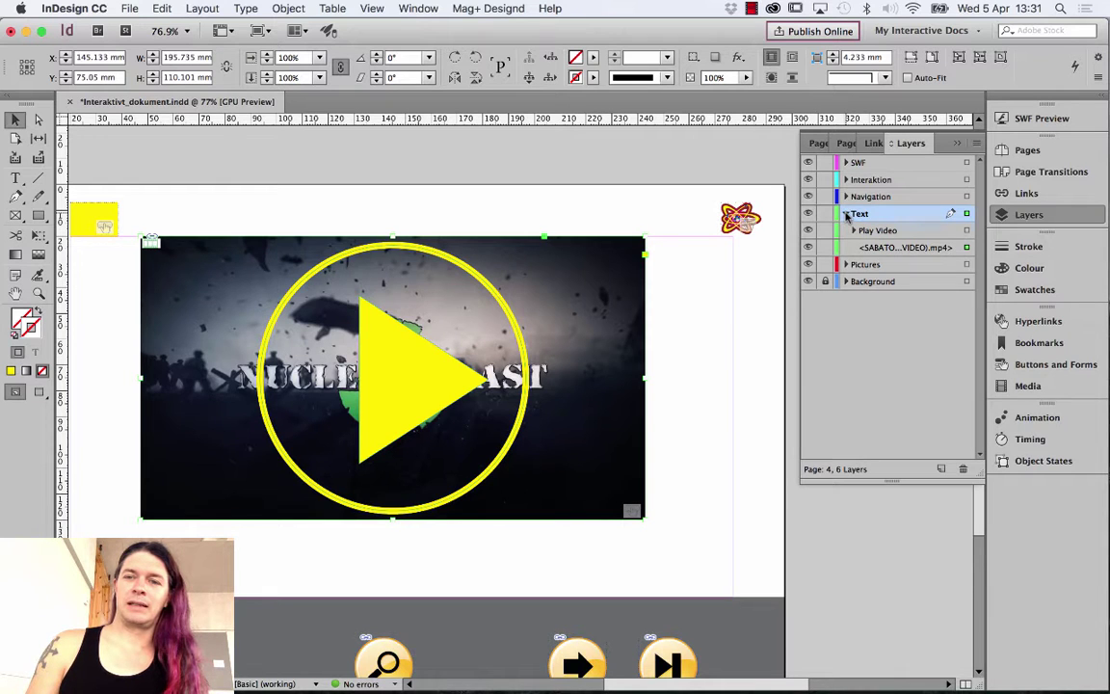
left_click(902, 232)
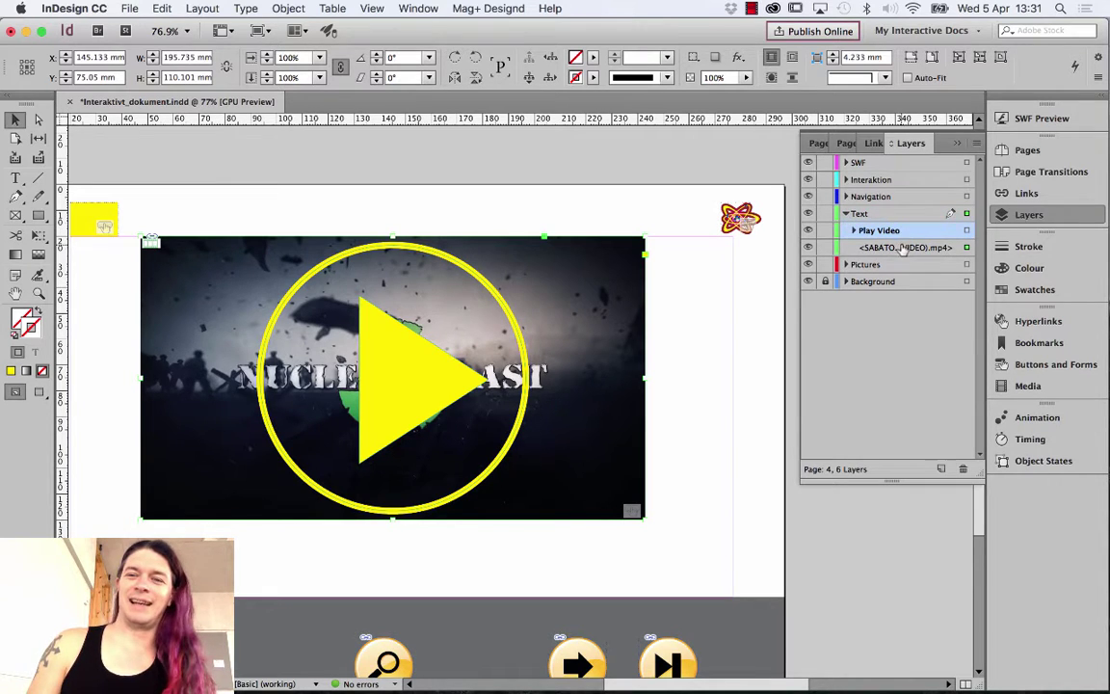
left_click(905, 249)
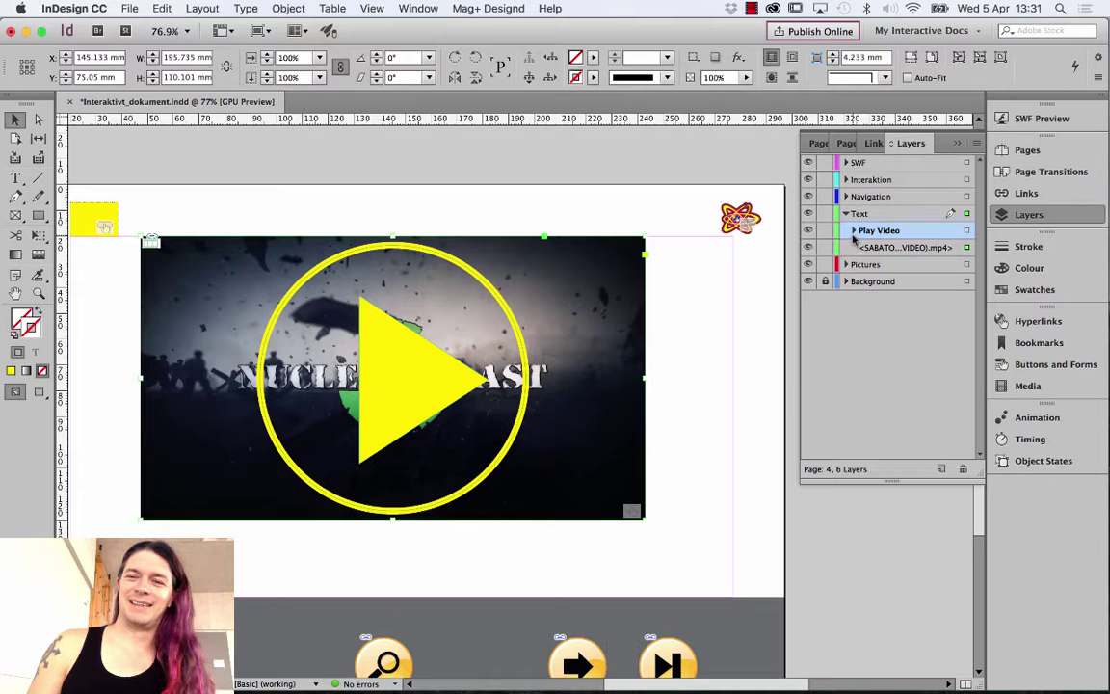
left_click_drag(906, 236, 904, 180)
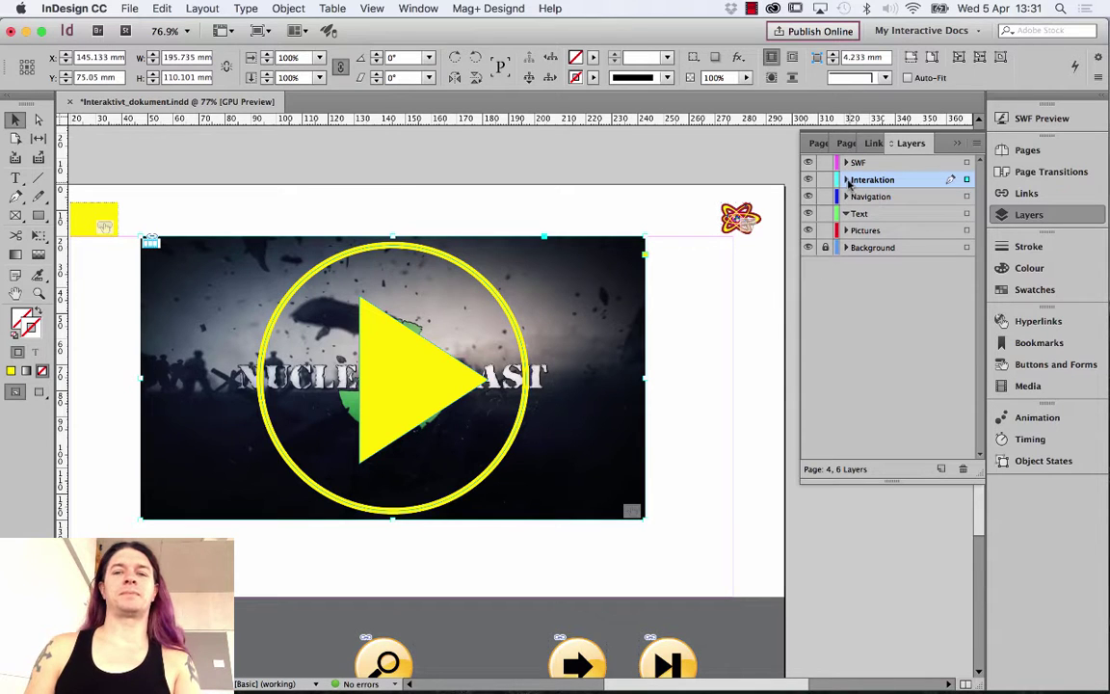
left_click(847, 180)
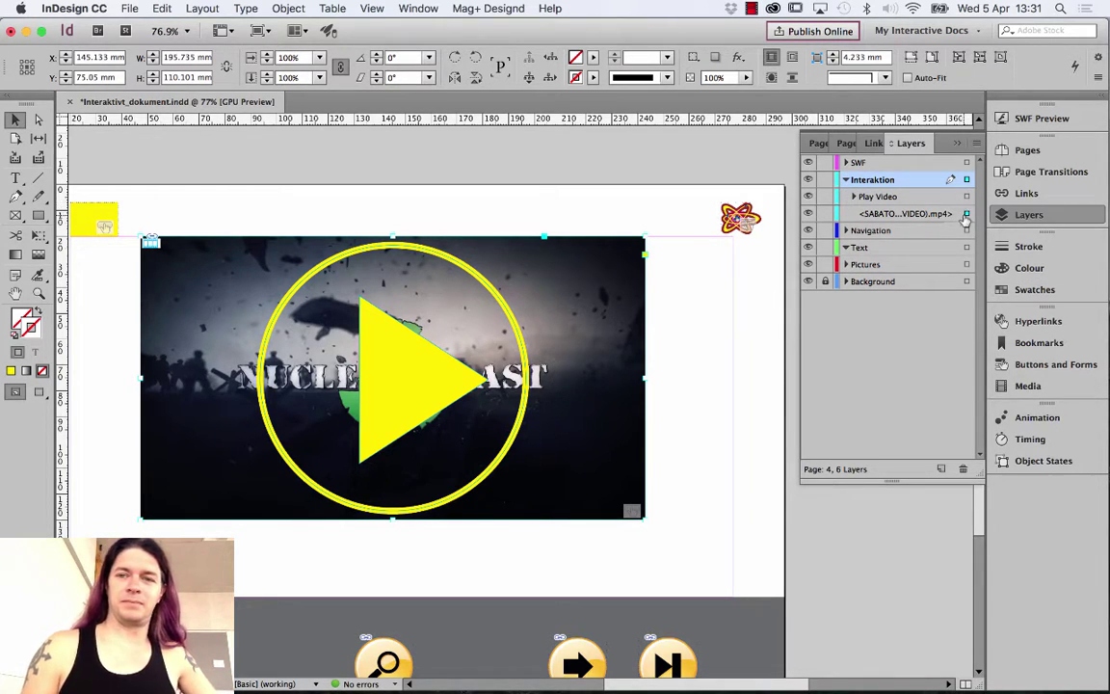
Play the selected video in its media preview and set its controller to SkinOverAll
left_click(965, 214)
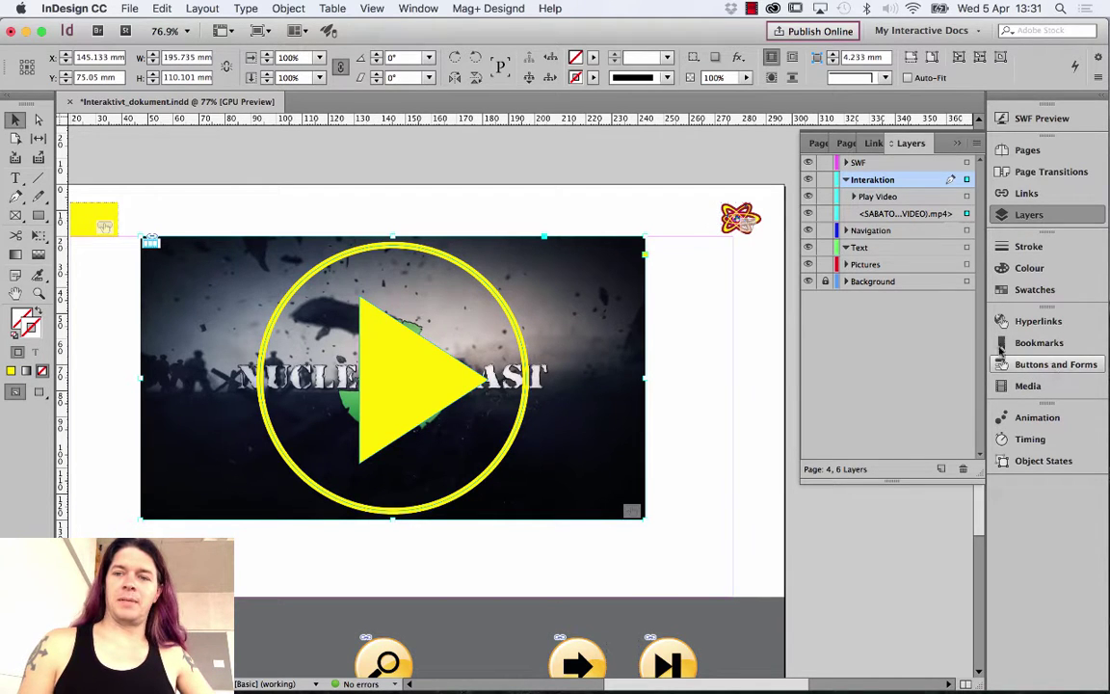
left_click(1047, 387)
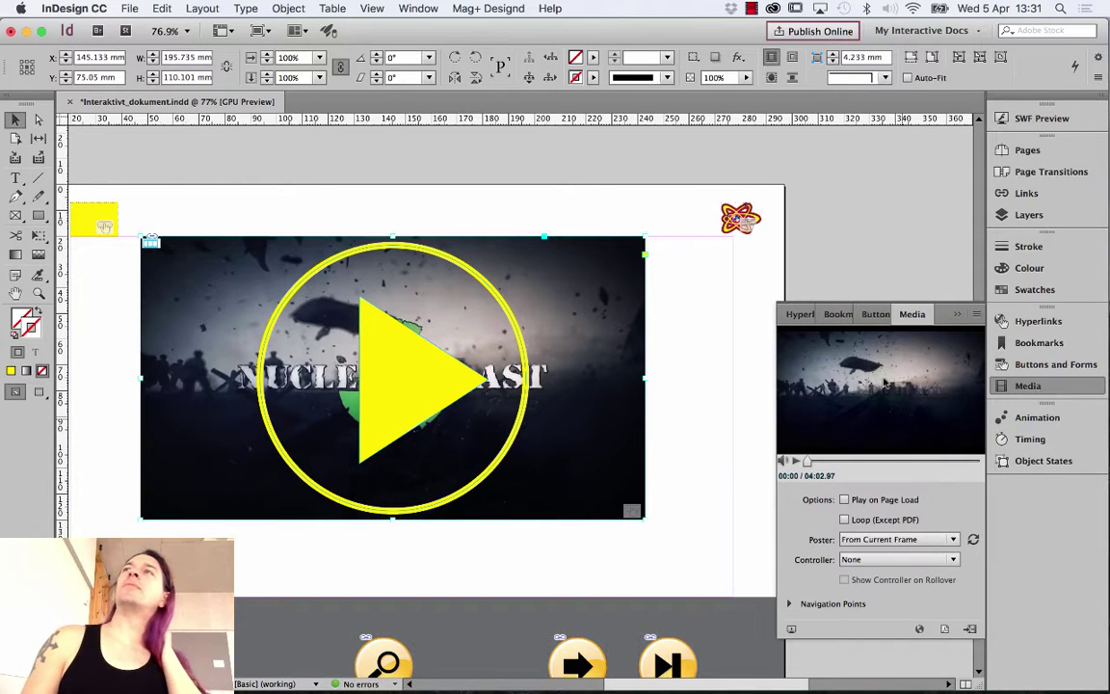
left_click(797, 462)
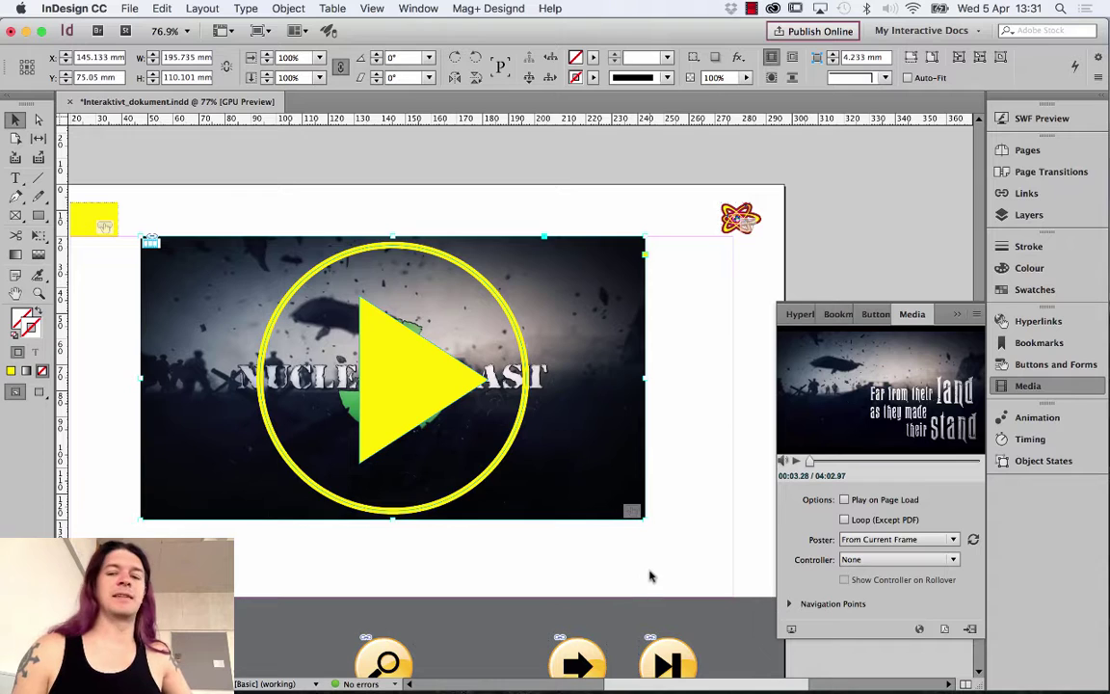
left_click(893, 560)
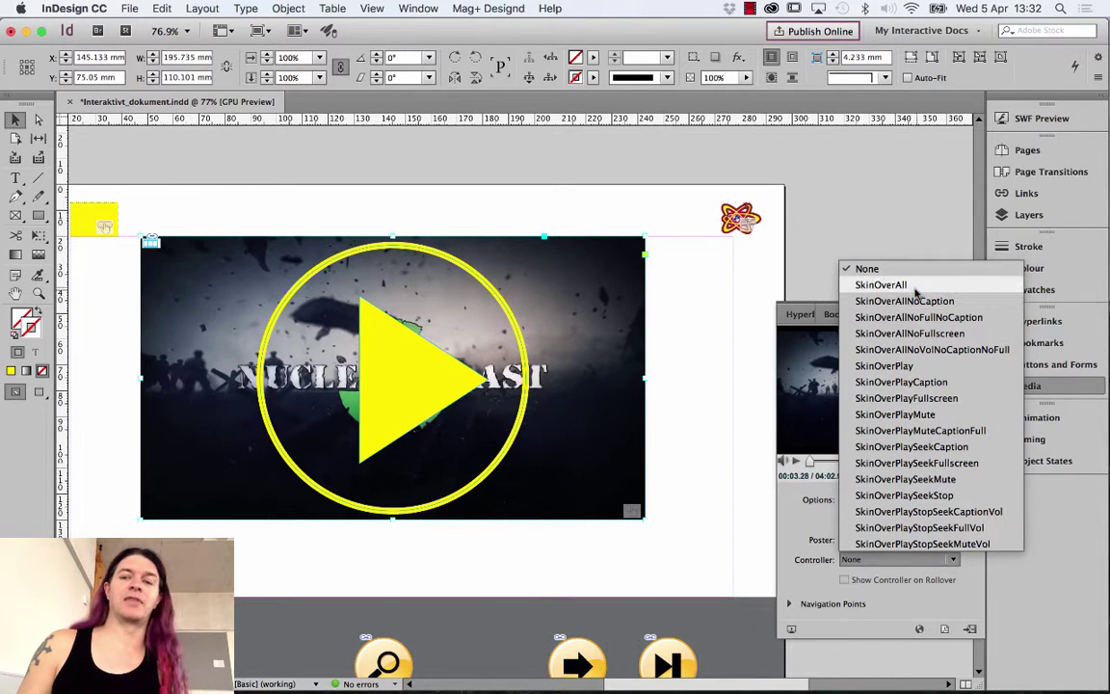
left_click(915, 288)
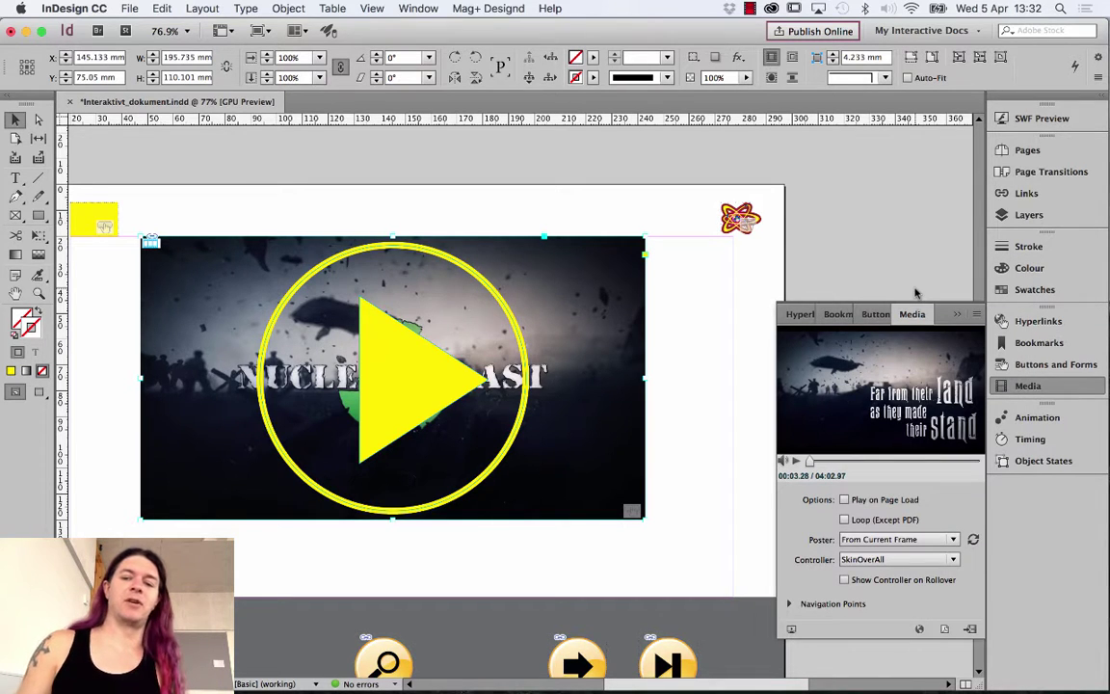
Preview page 4 as SWF, start the video with the overlay play button, and examine its controller in an enlarged preview
left_click(1021, 117)
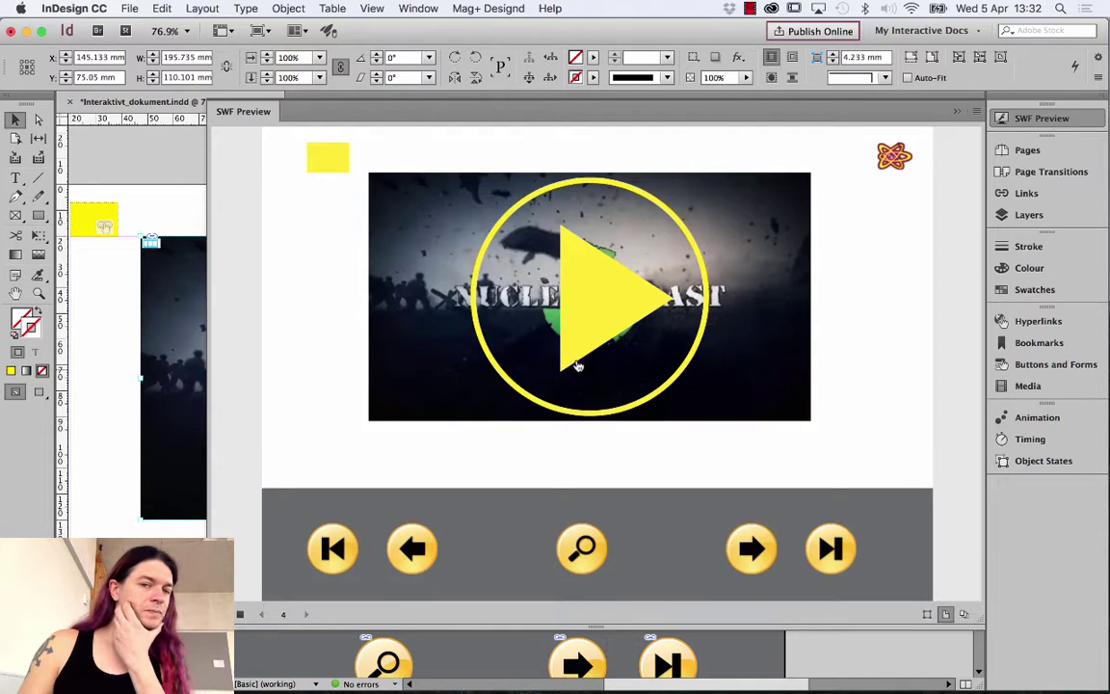
left_click(544, 289)
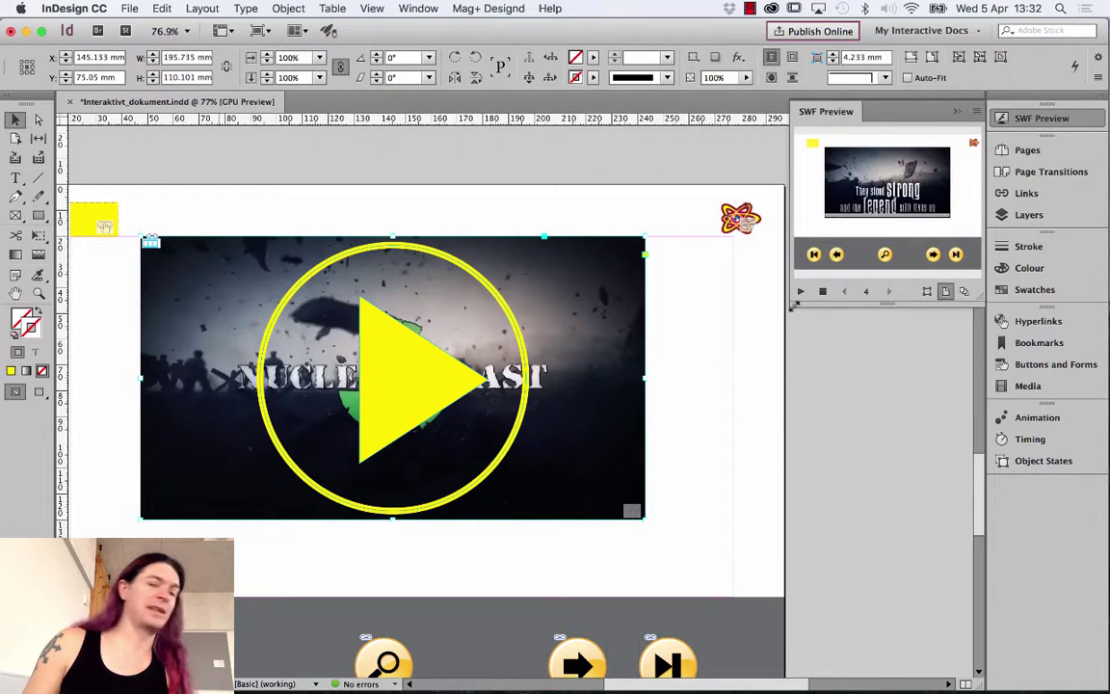
left_click_drag(792, 304, 315, 617)
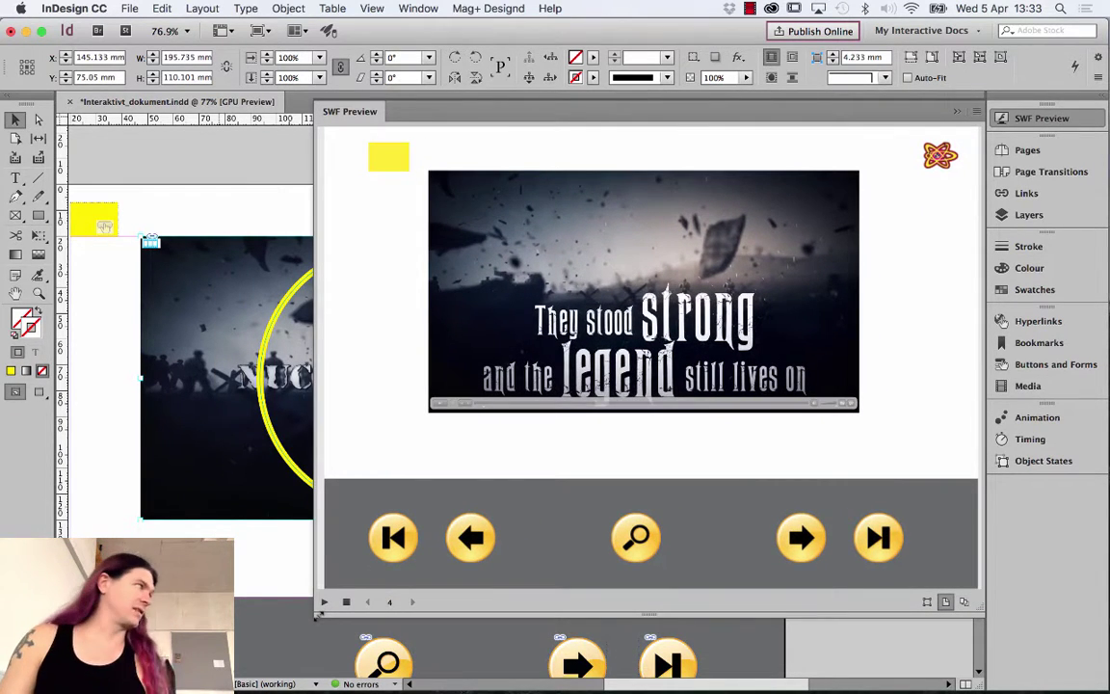
left_click_drag(315, 618, 301, 621)
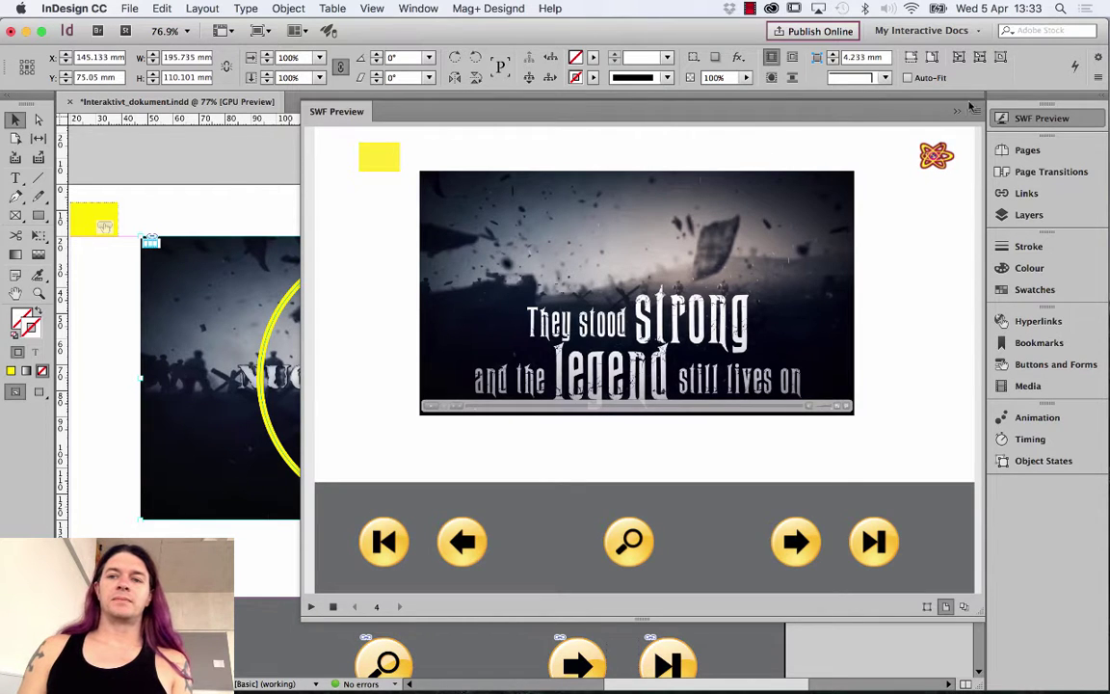
left_click(875, 101)
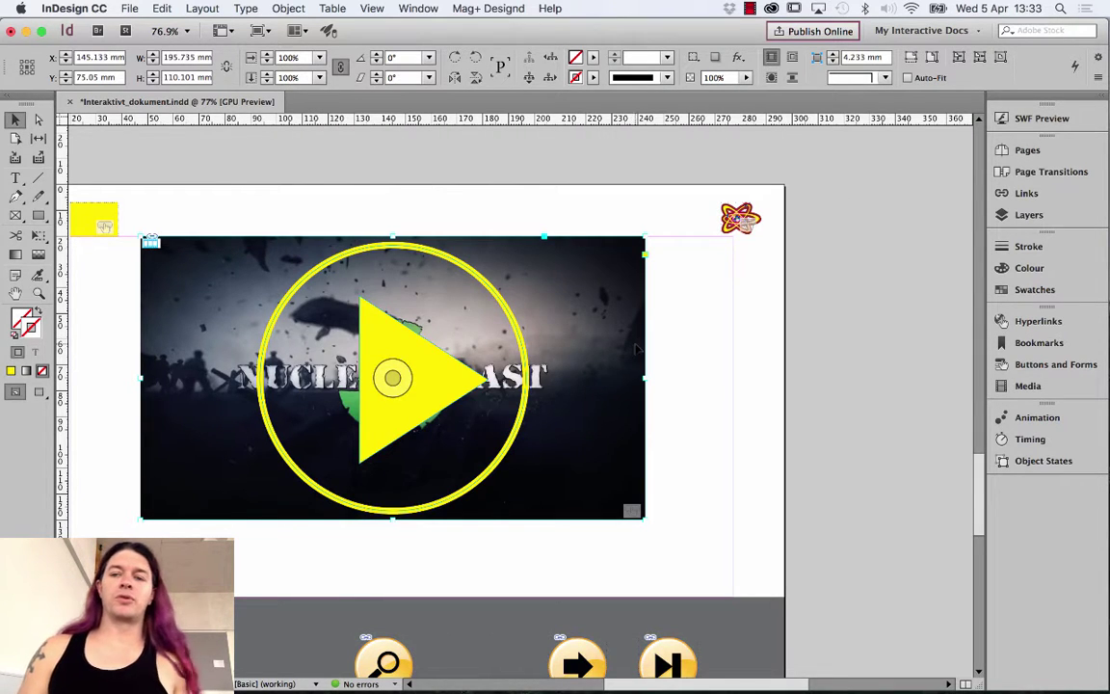
Set the video's controller to SkinOverPlayStopSeekCaptionVol and make it show on rollover
left_click(1024, 385)
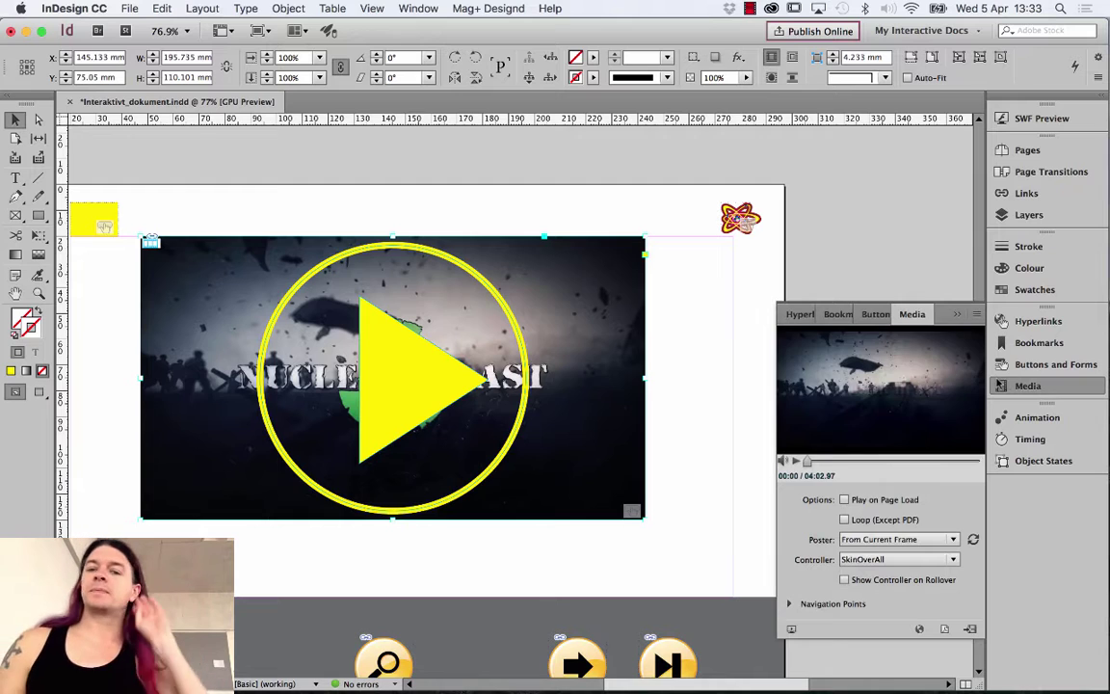
left_click(896, 558)
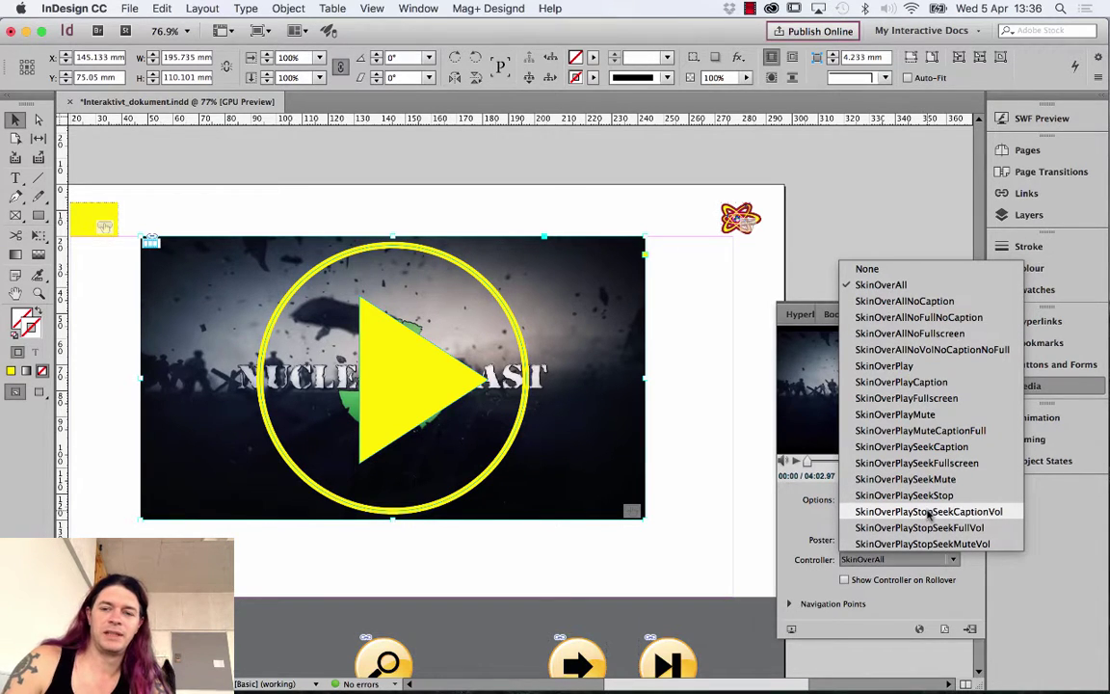
left_click(930, 511)
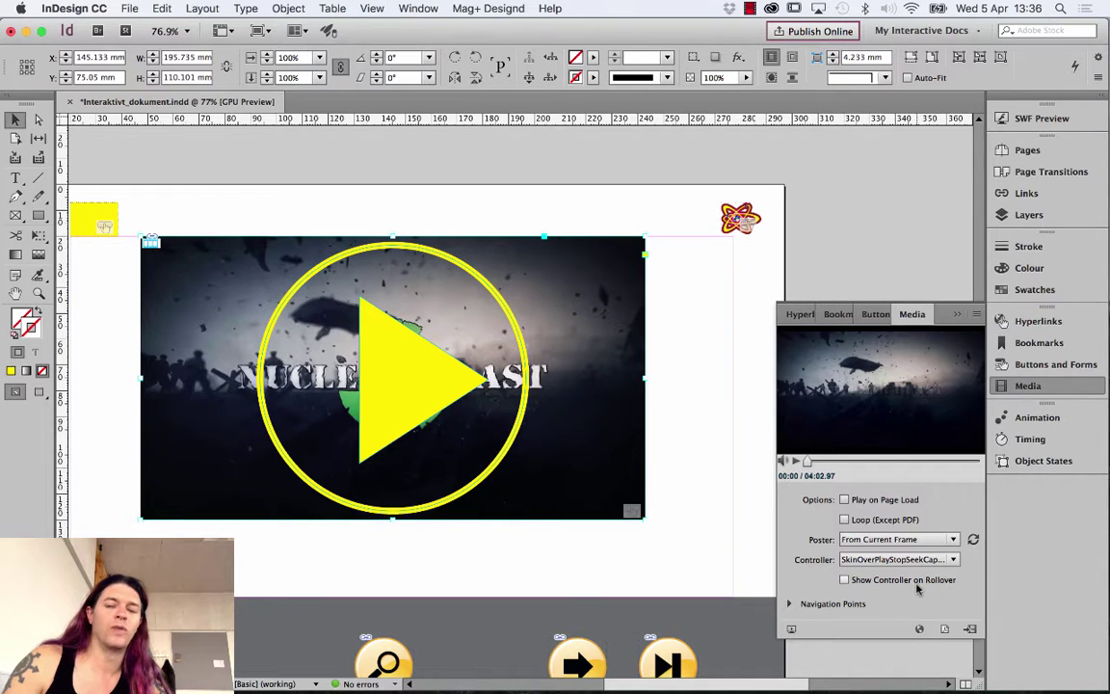
left_click(845, 580)
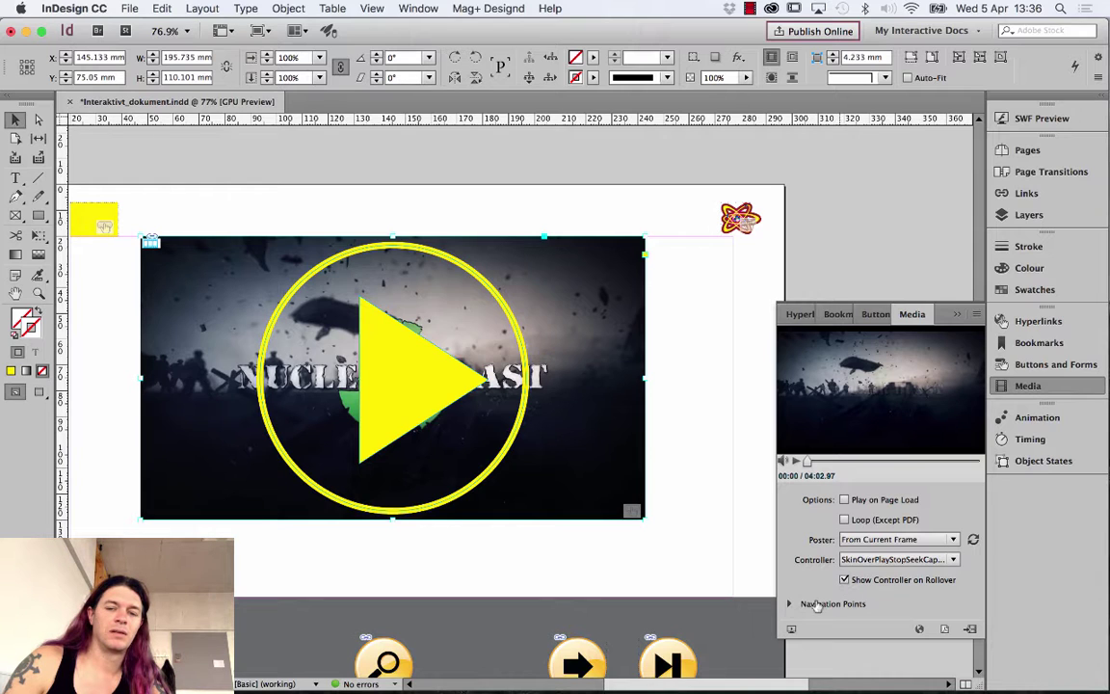
Export all pages as an interactive PDF, replacing Mitflotteportfolio.pdf on the Desktop, and allow it to open in full screen in Acrobat
left_click(132, 8)
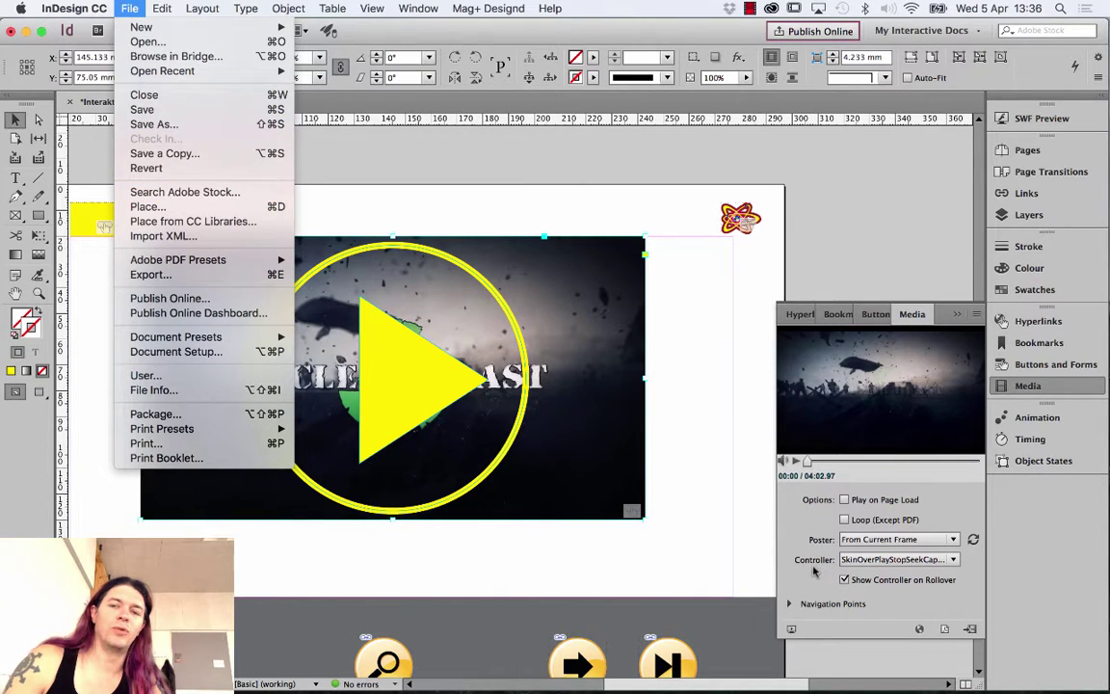
left_click(162, 276)
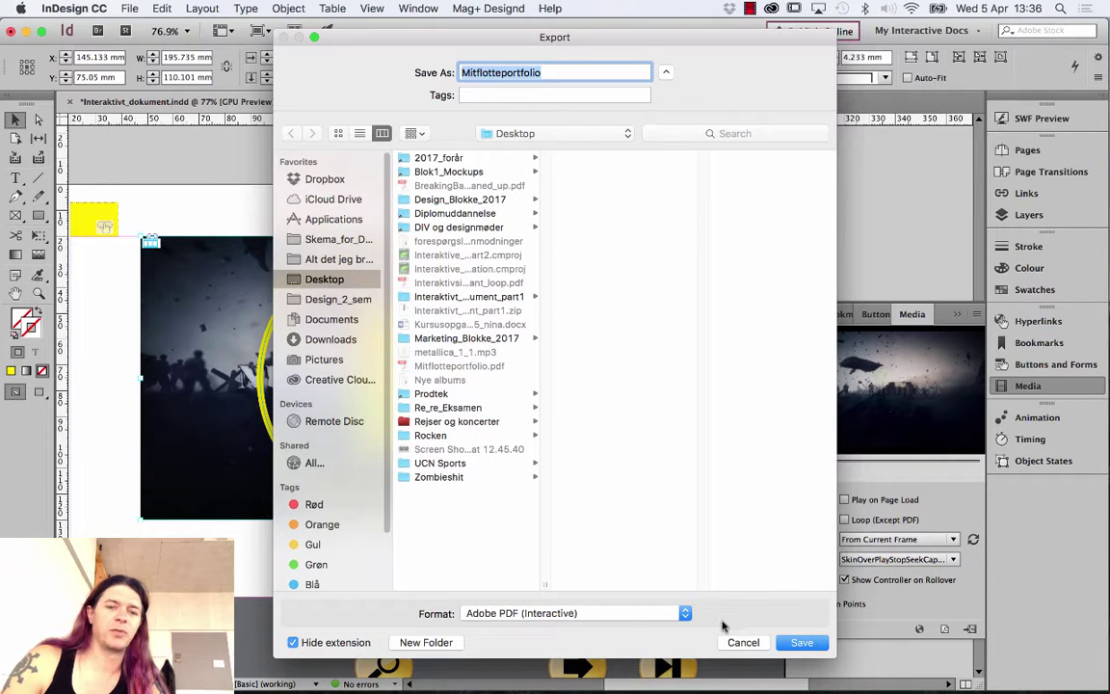
left_click(799, 643)
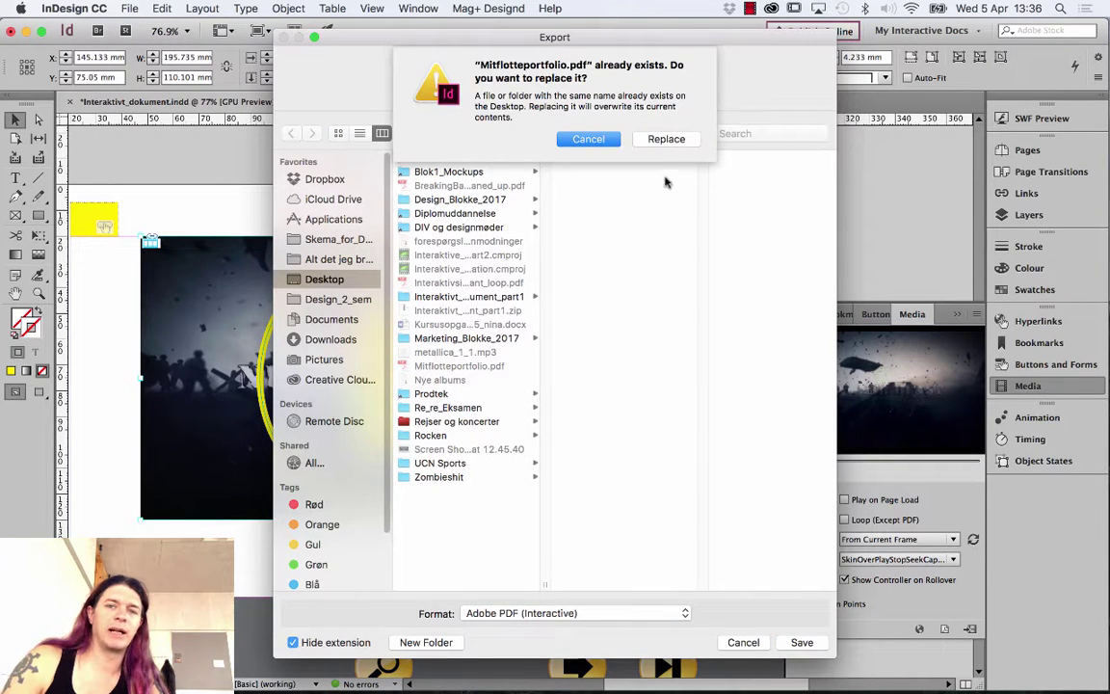
left_click(667, 139)
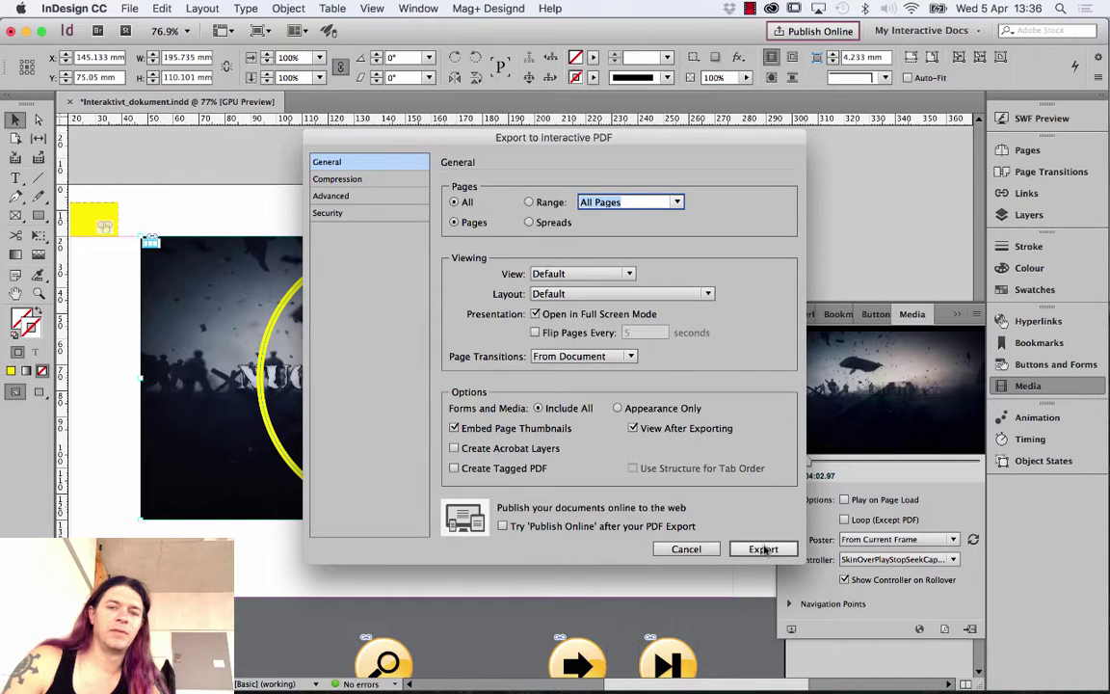
left_click(762, 550)
left_click(680, 390)
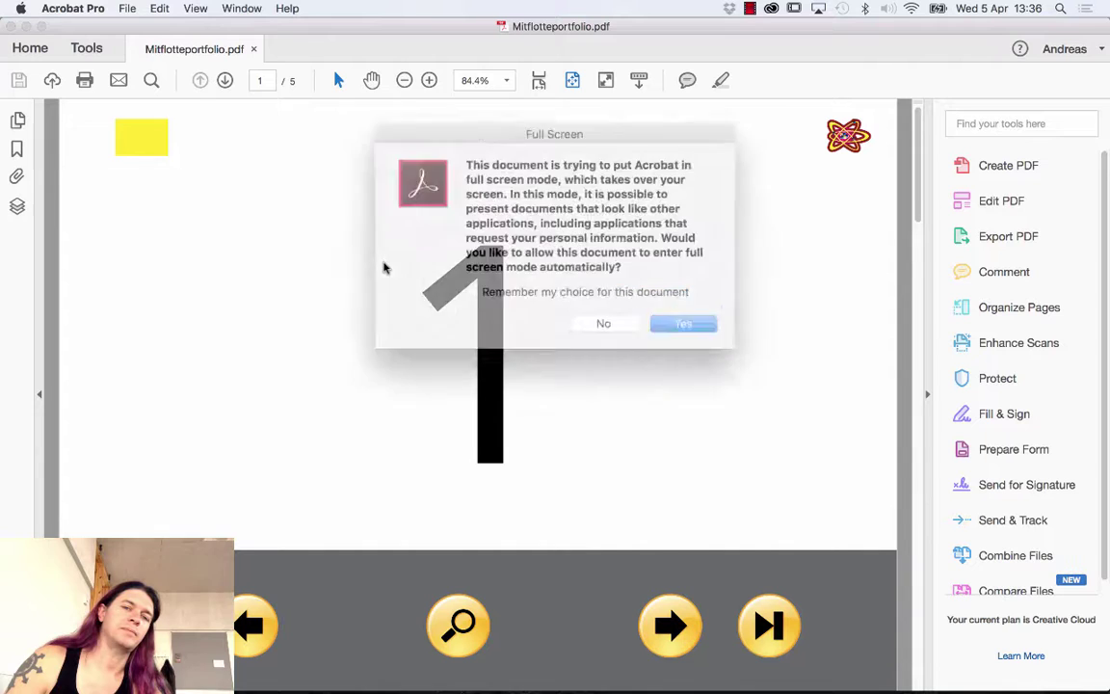
key("Return")
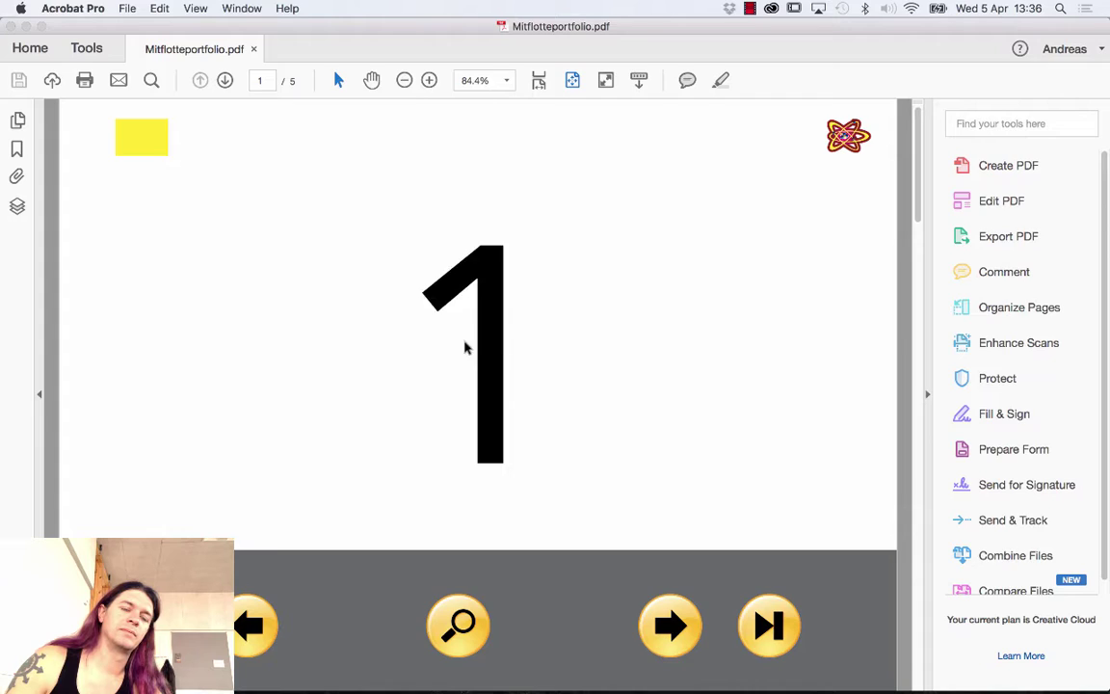
Advance the exported PDF in full screen to page 4 and start the video with its overlay play button
left_click(453, 336)
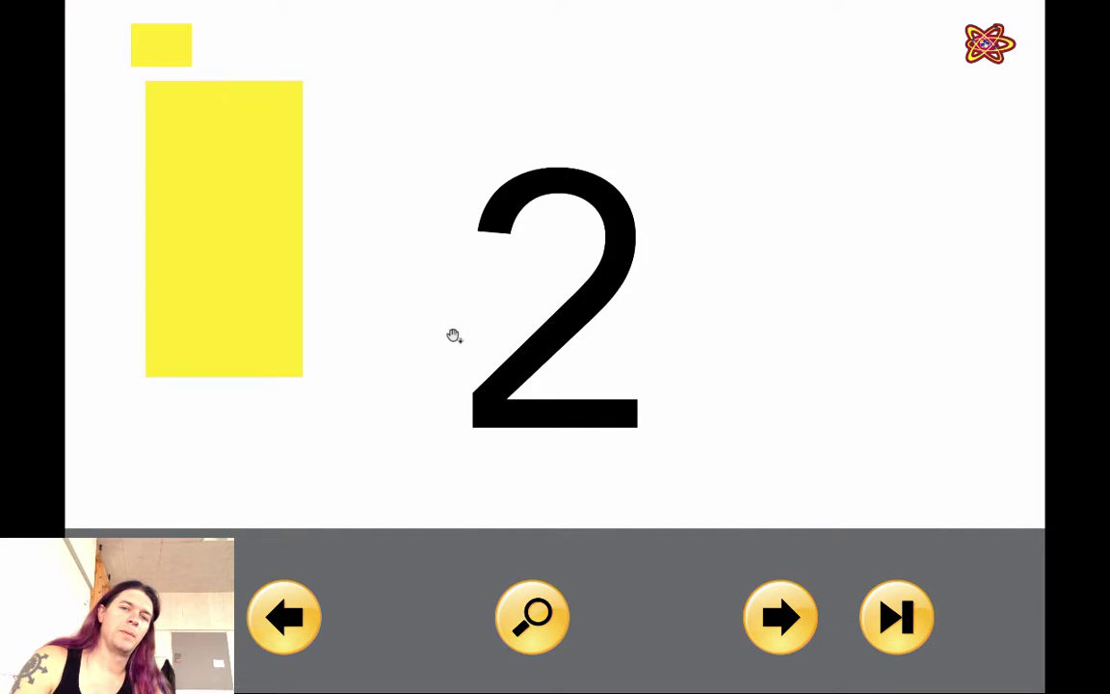
left_click(453, 335)
left_click(453, 335)
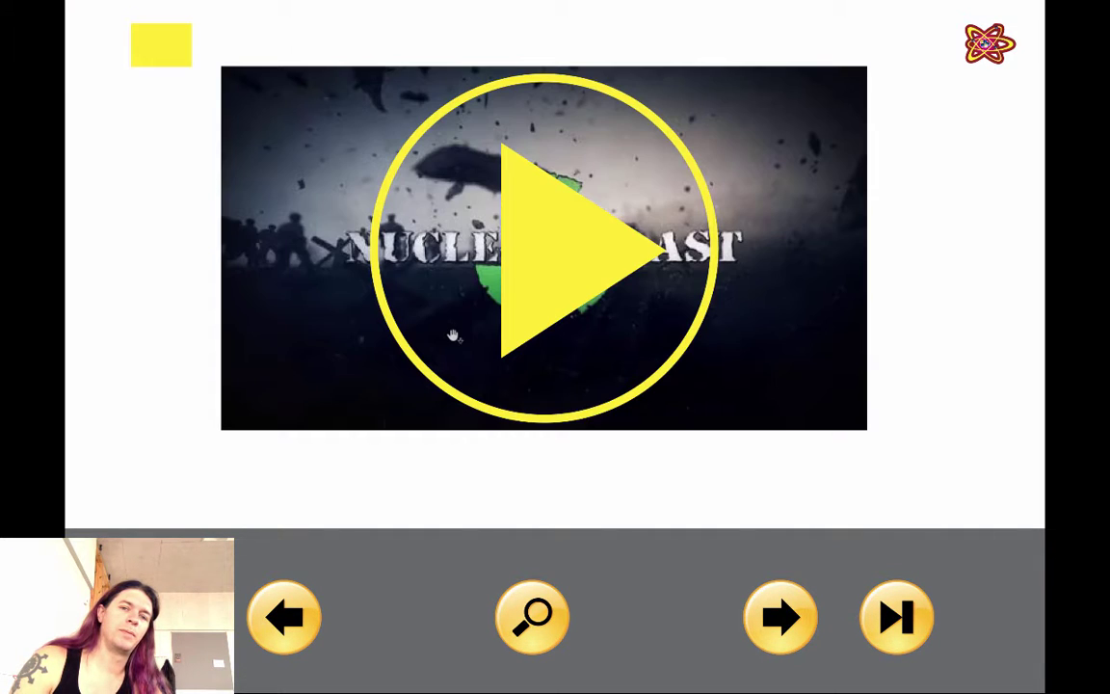
left_click(546, 260)
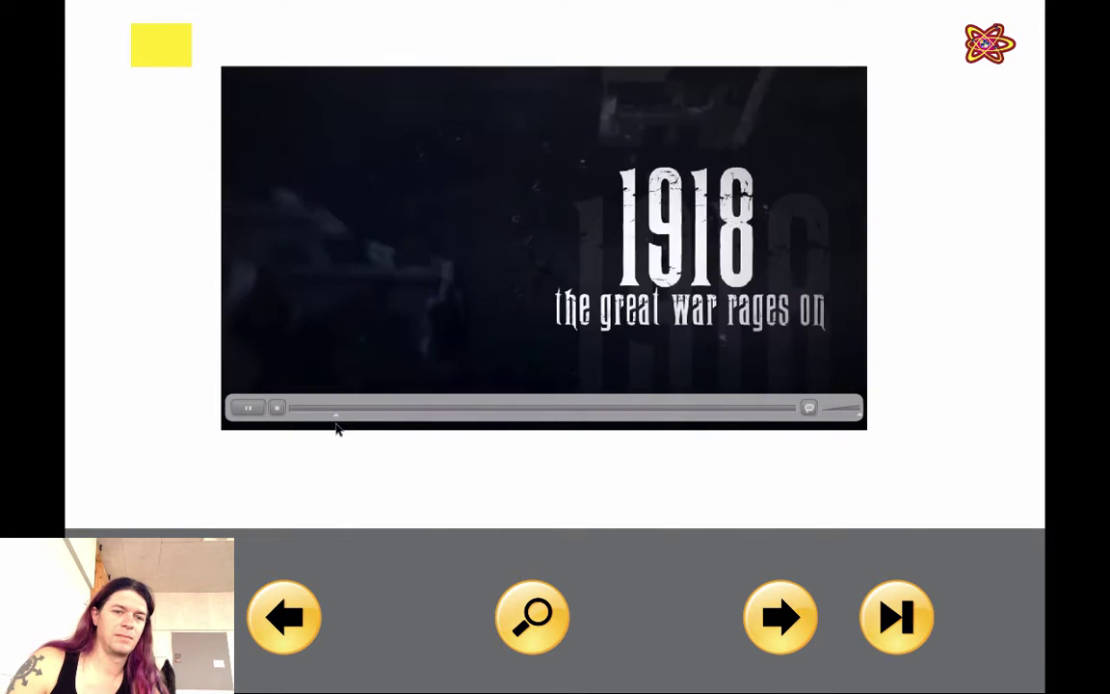
Pause the page 4 video and test its rollover controller by seeking to two further points in the clip
left_click(248, 407)
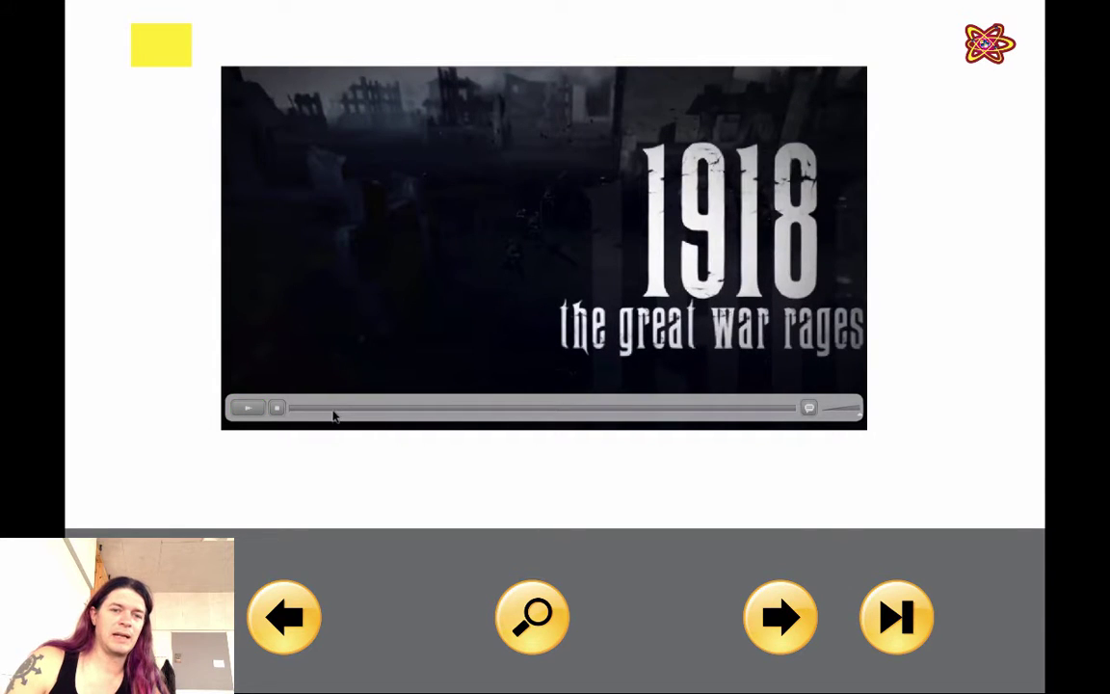
left_click(448, 412)
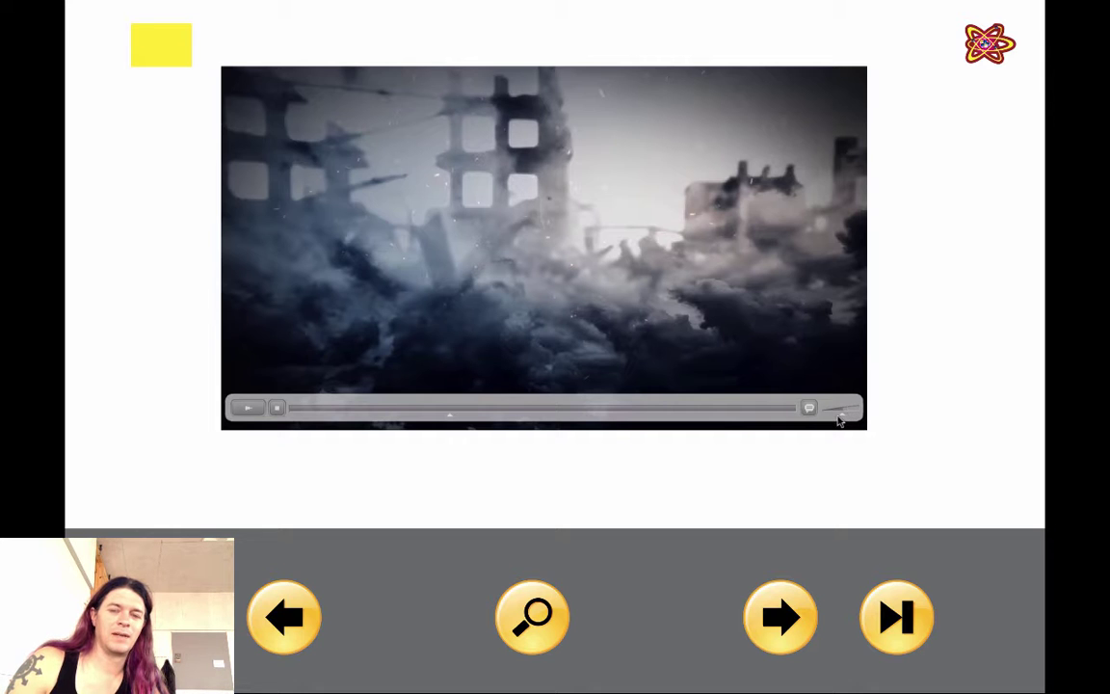
left_click(516, 412)
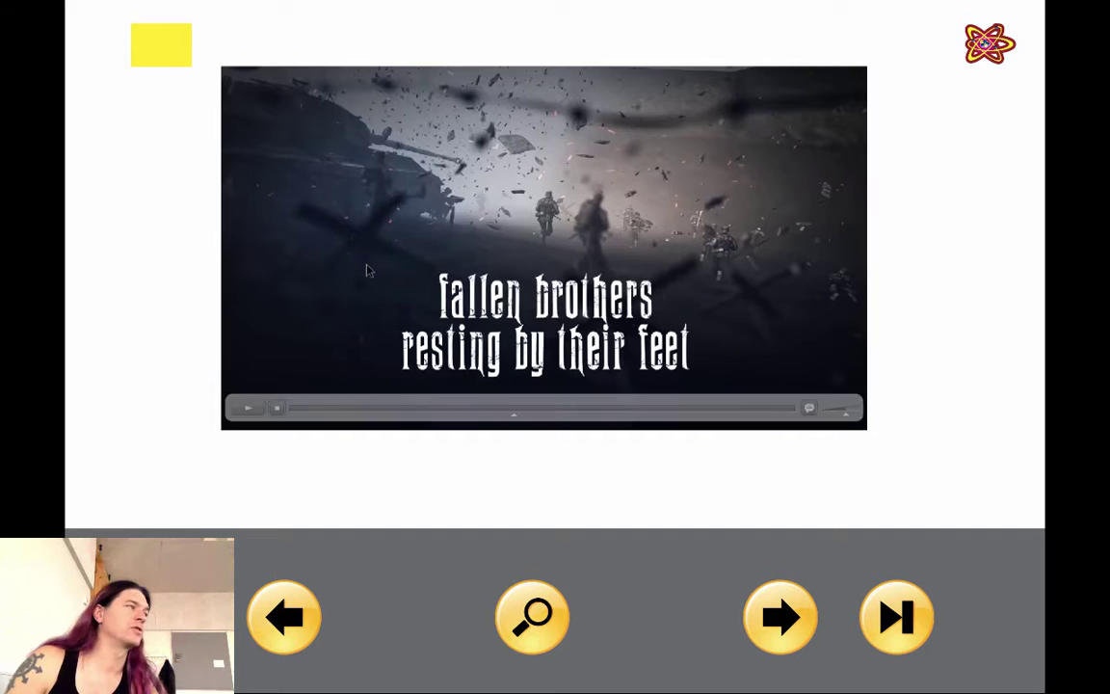
View the video as full screen multimedia, test its playback control, and return to the normal PDF window
right_click(551, 264)
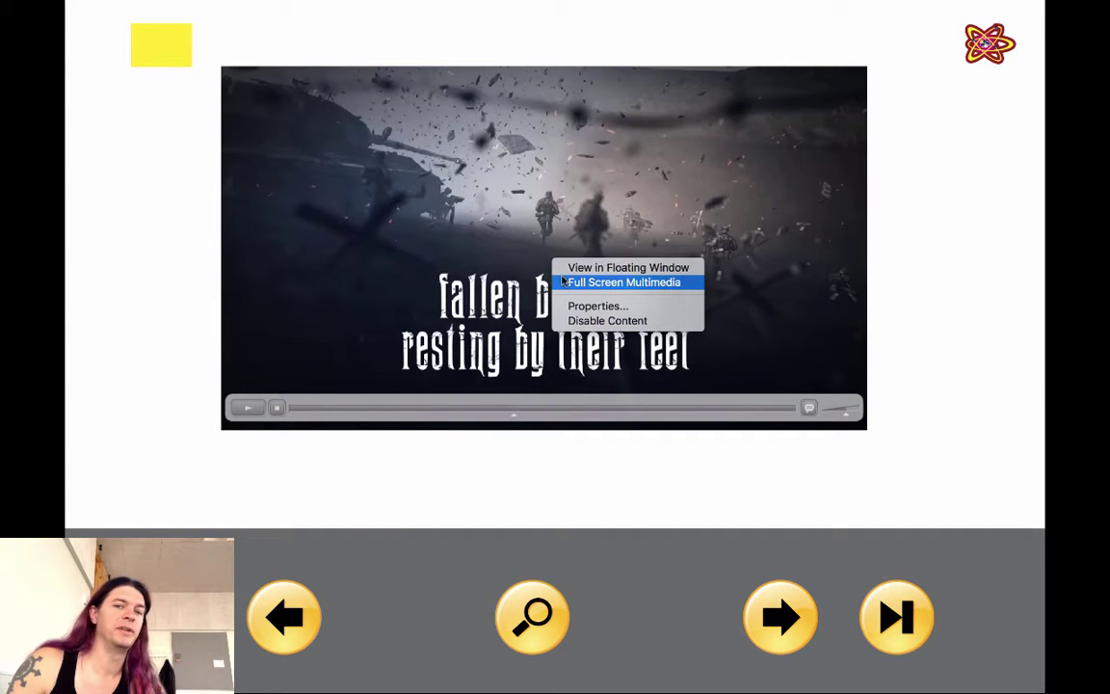
left_click(566, 283)
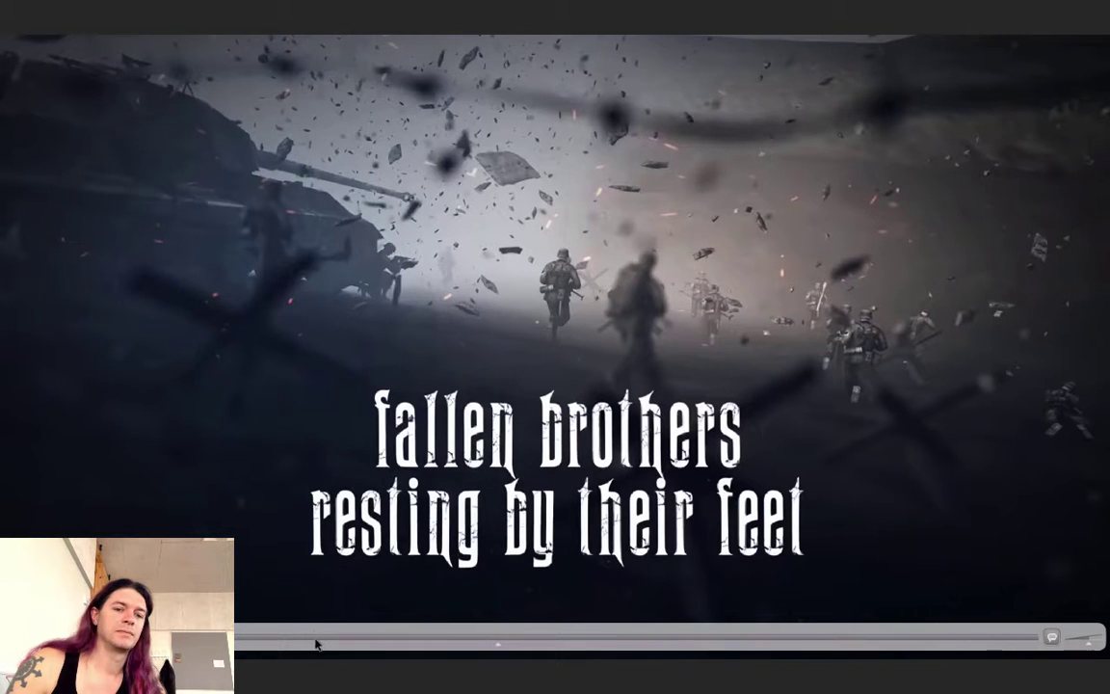
left_click(255, 633)
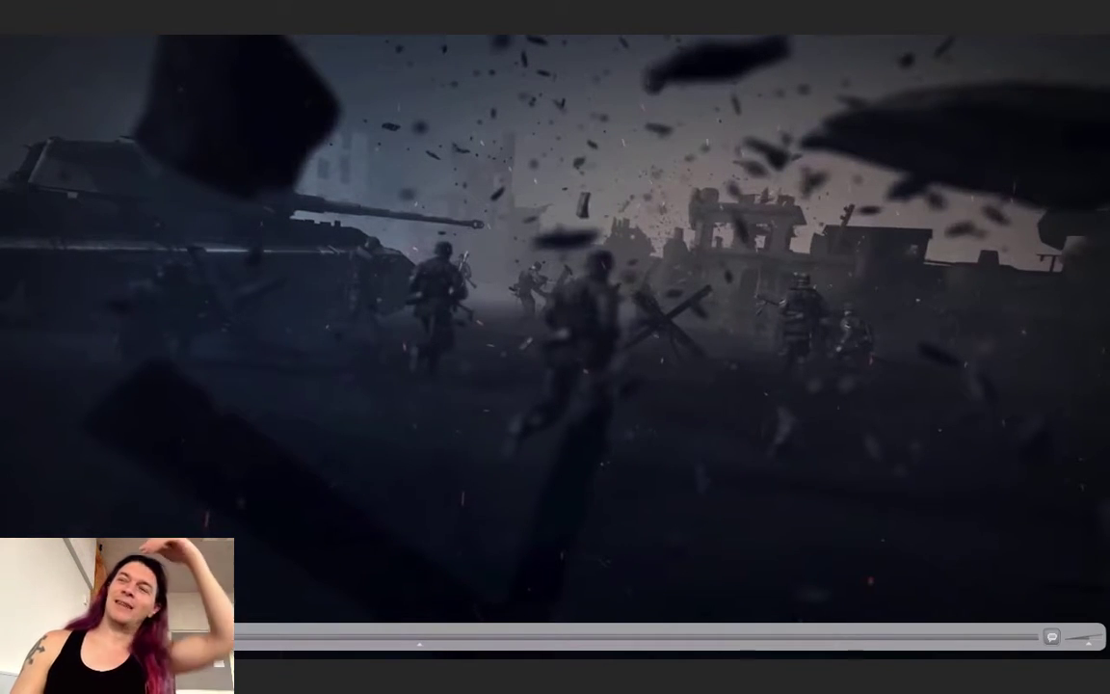
key("Escape")
key("Escape")
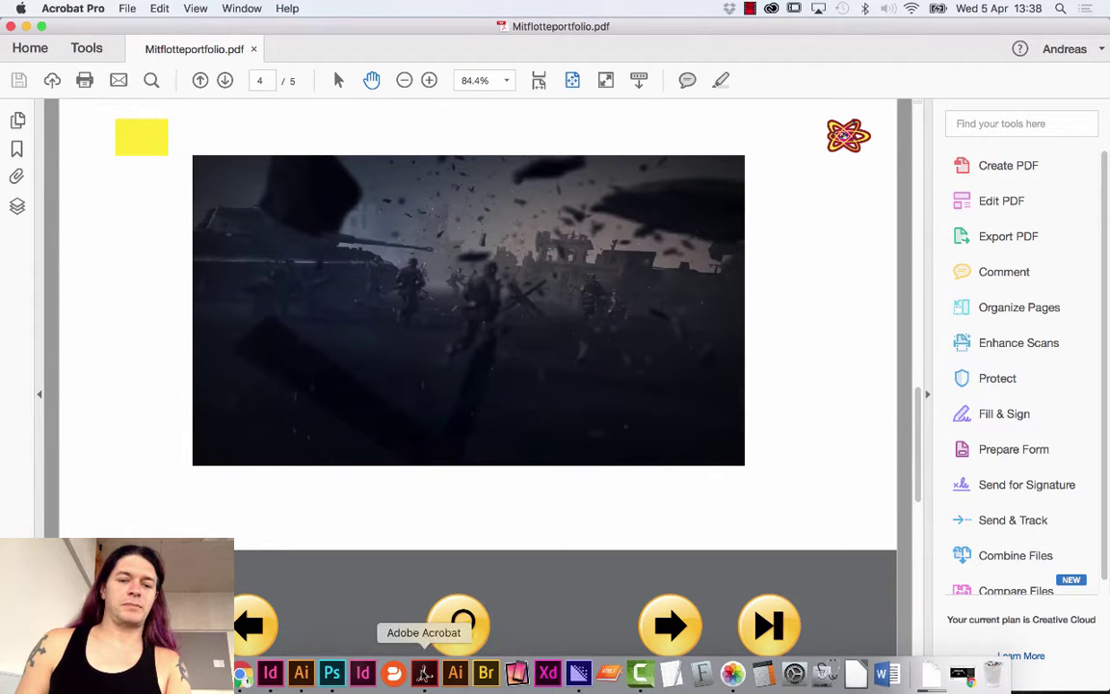
Switch to InDesign, remove the yellow play button overlay from page 4, and select the video beneath it
left_click(271, 675)
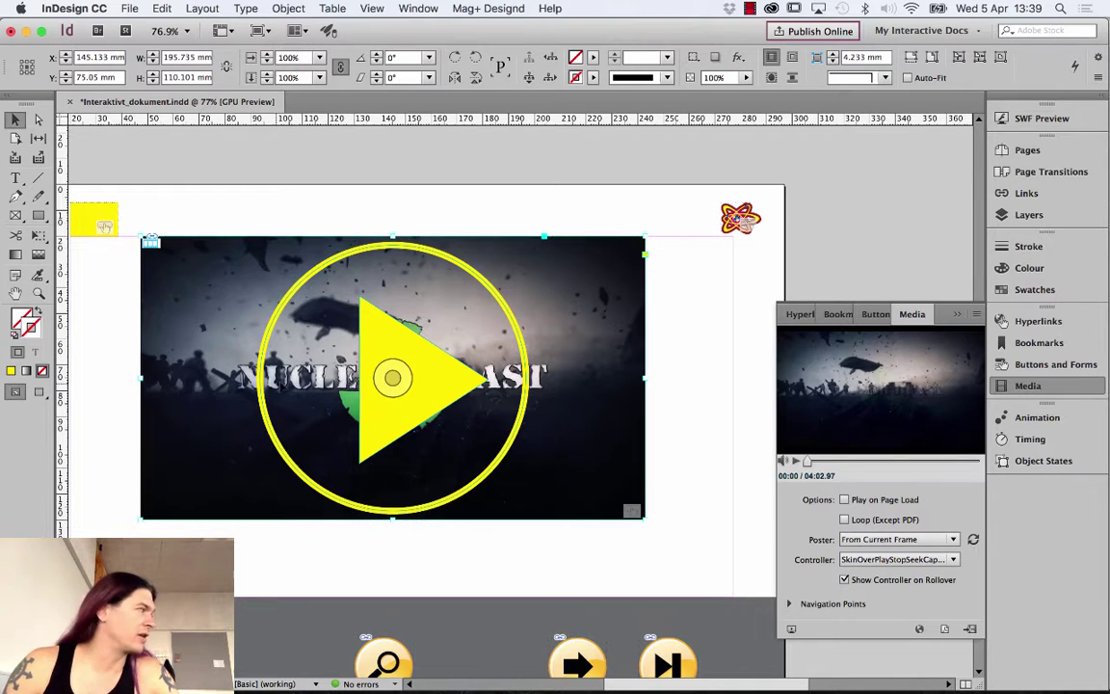
left_click_drag(390, 376, 617, 427)
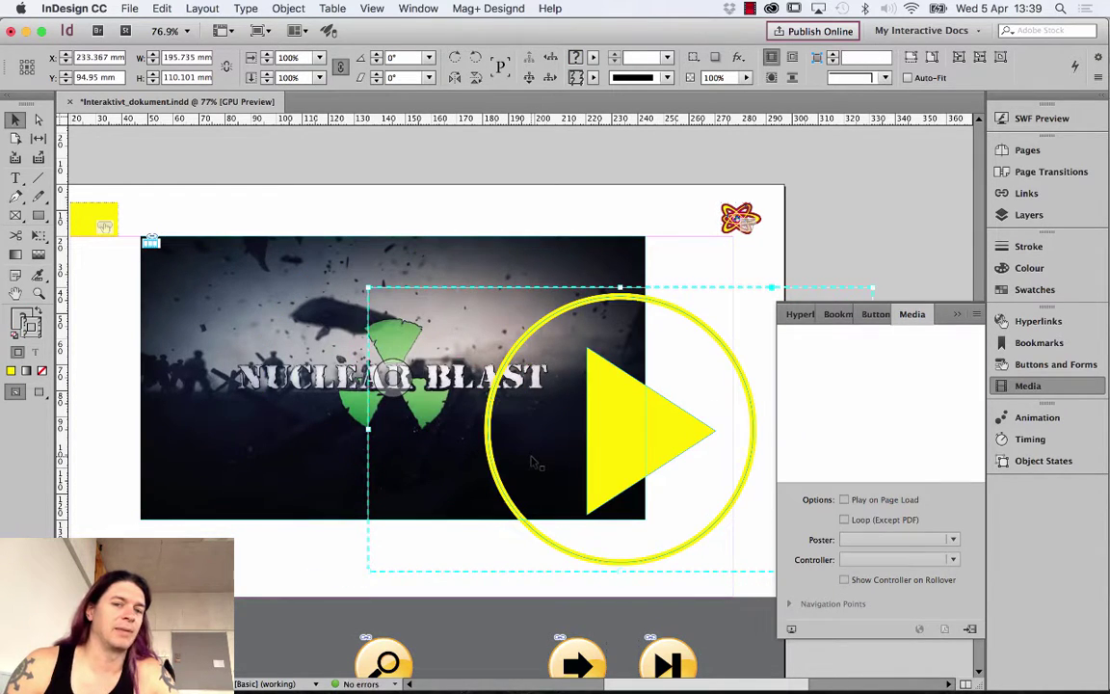
key("ctrl+z")
left_click(461, 405)
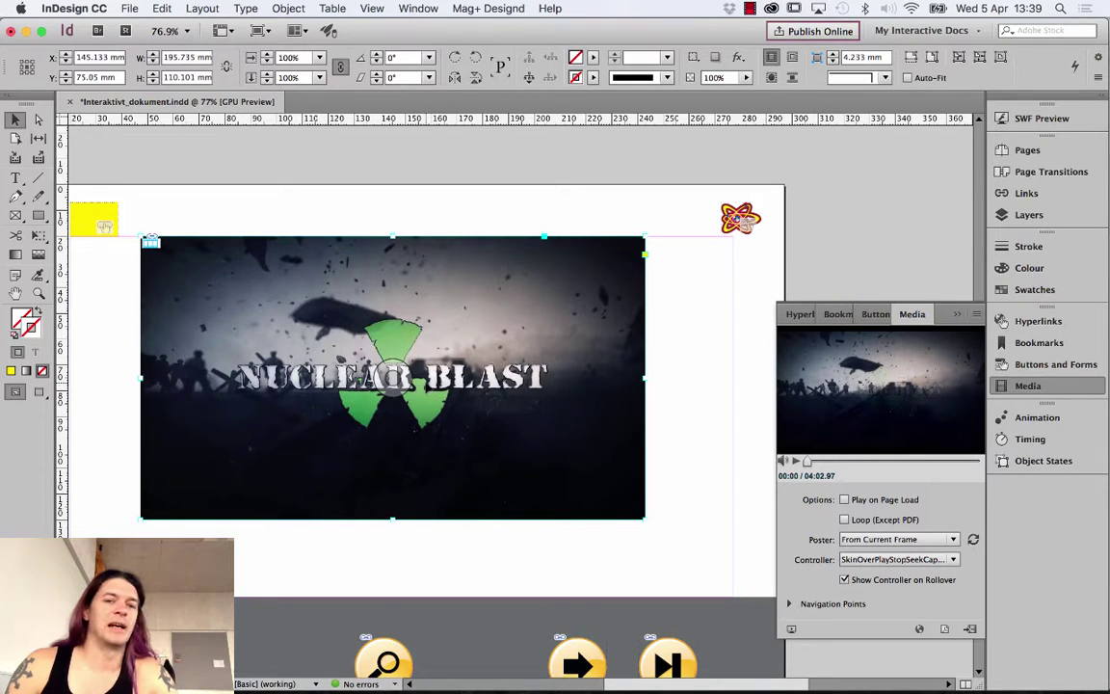
Set the video's poster from the current frame, using the "Weapon in hand as they made their stand" frame at 03:19.68
left_click(952, 540)
left_click(946, 544)
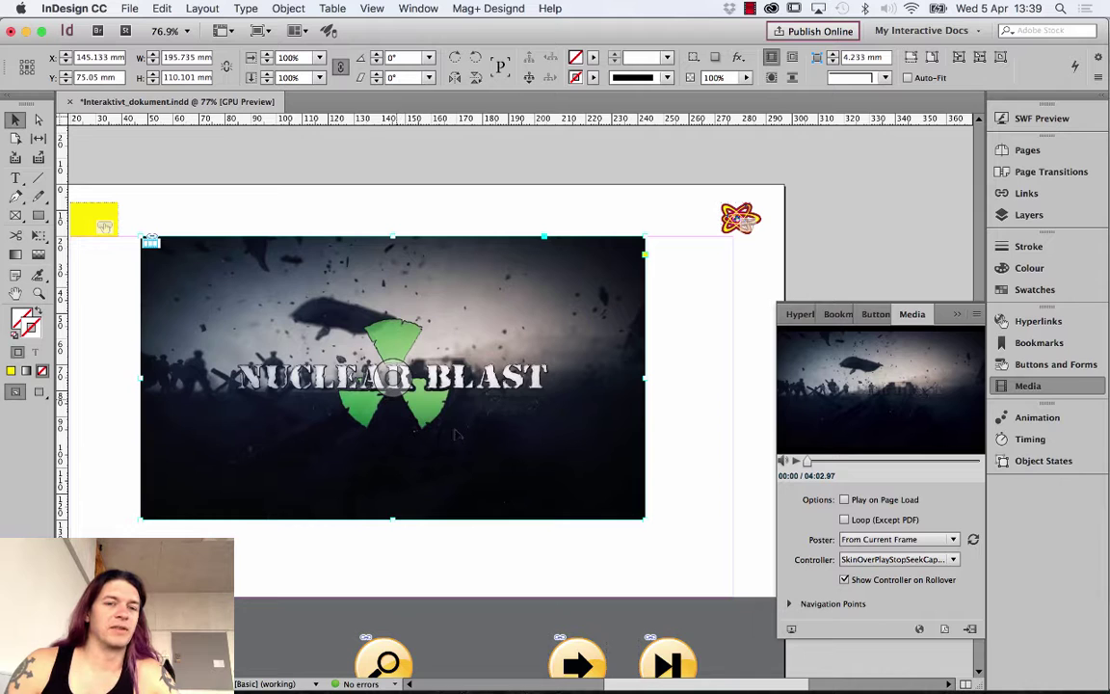
left_click(829, 461)
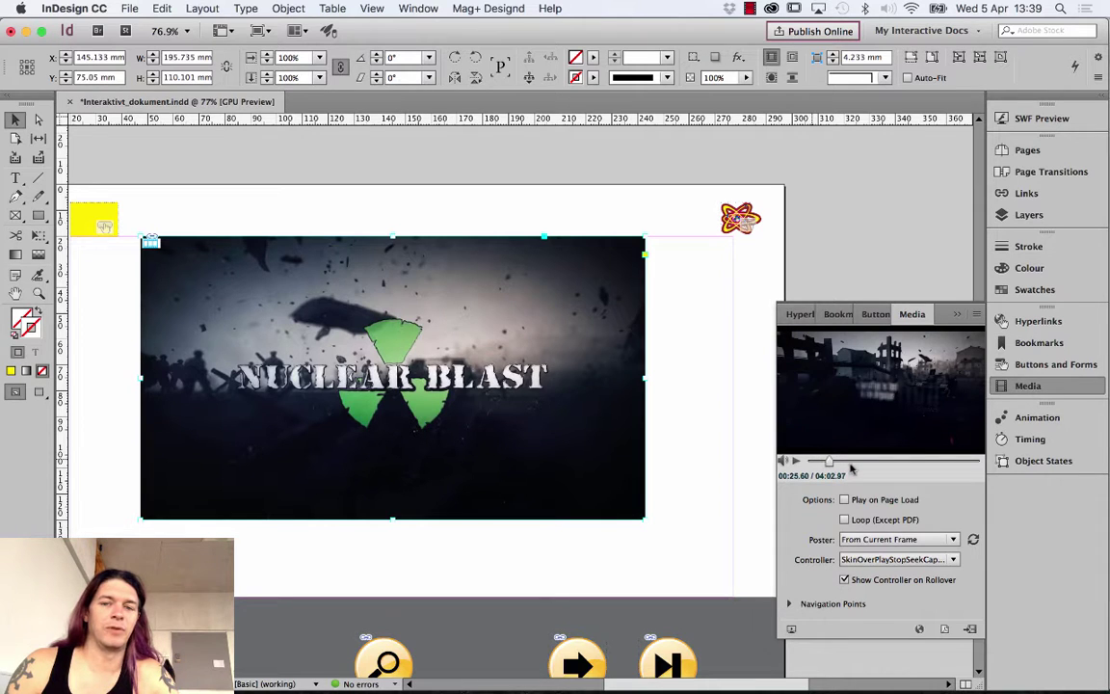
left_click(848, 461)
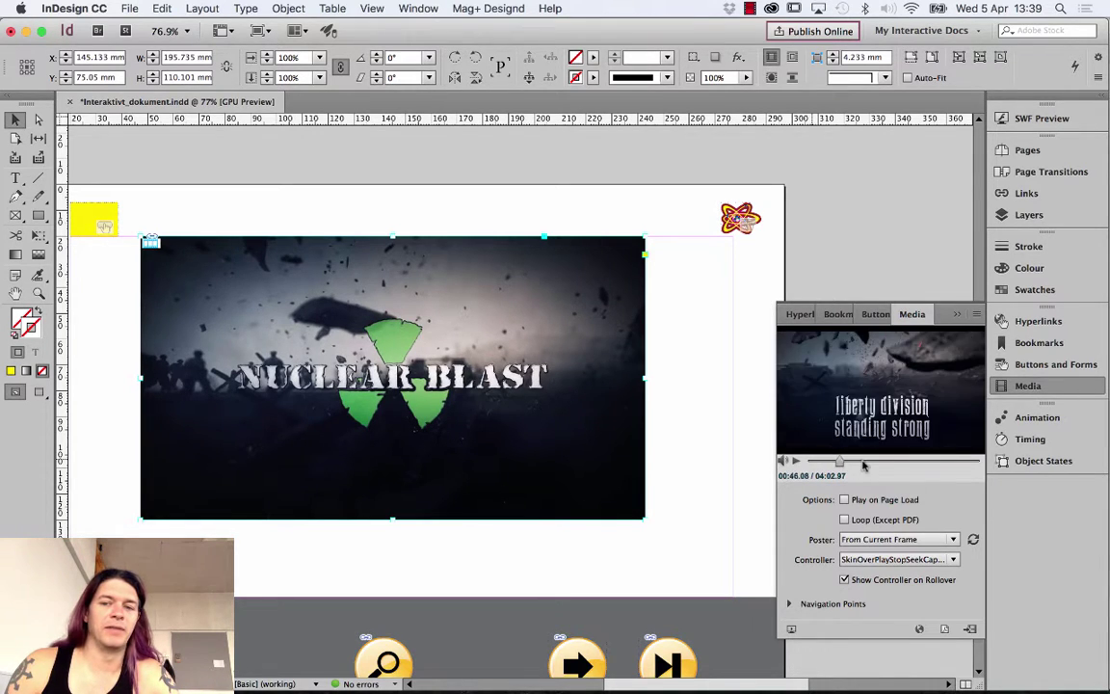
left_click(907, 462)
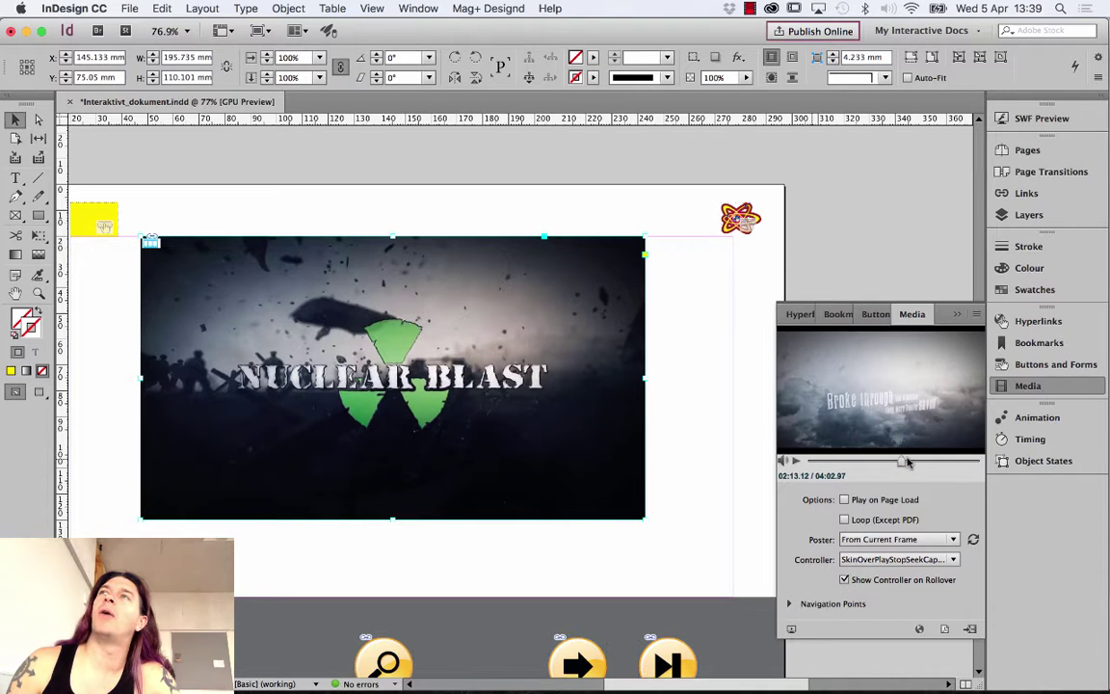
left_click(918, 462)
left_click(931, 461)
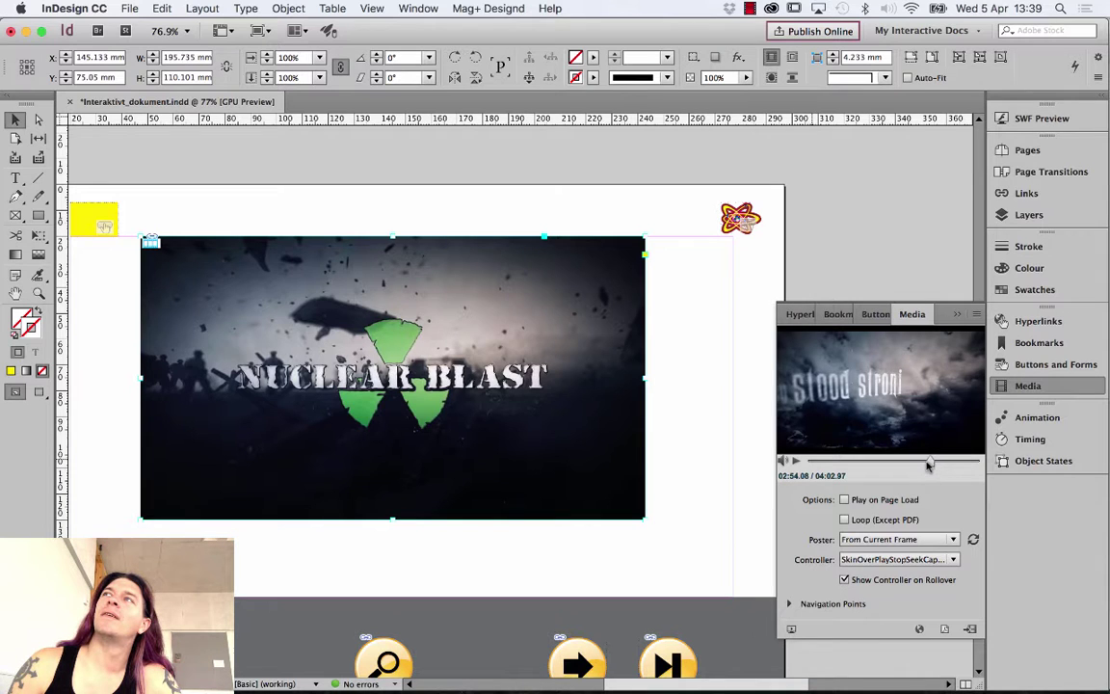
left_click(935, 462)
left_click(944, 463)
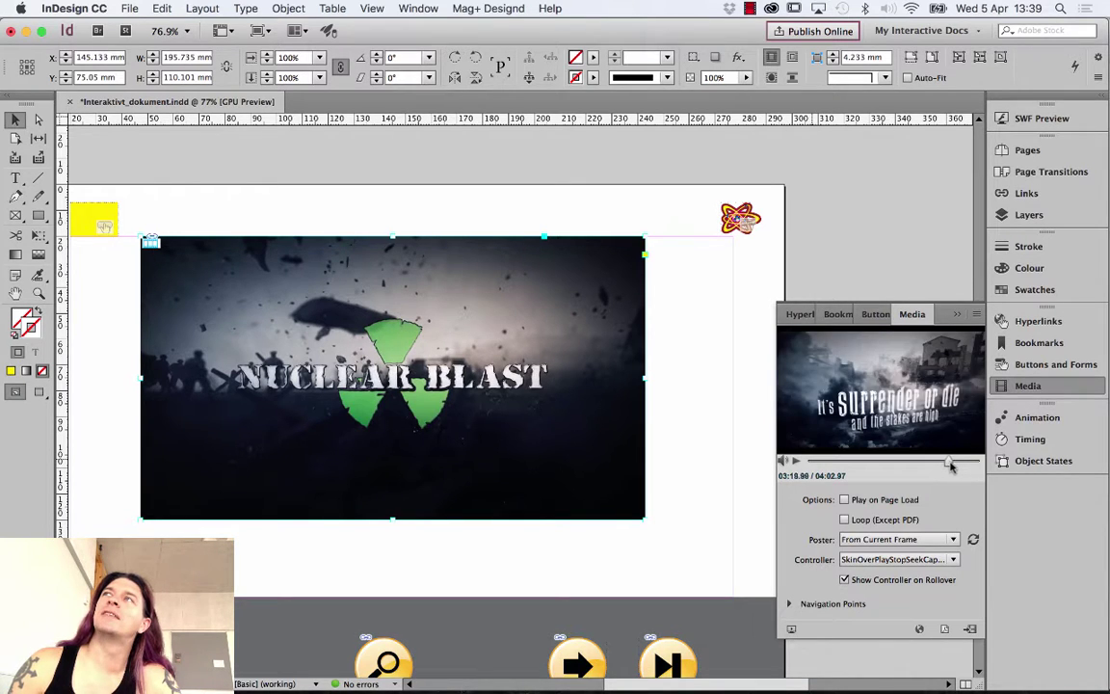
left_click(951, 464)
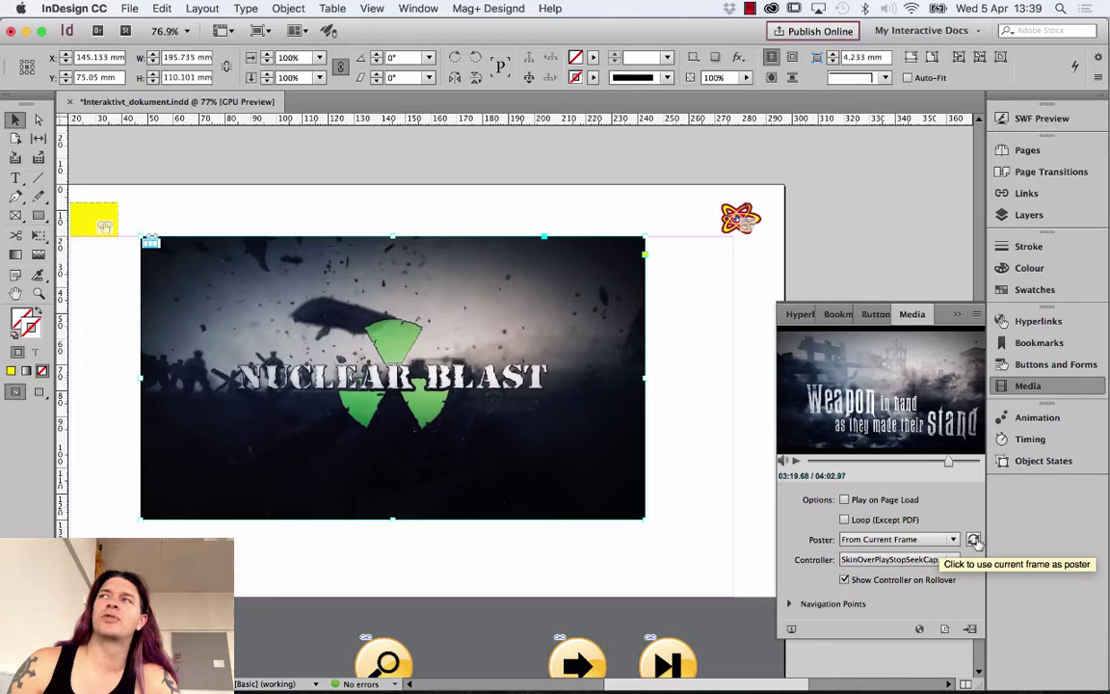
left_click(974, 540)
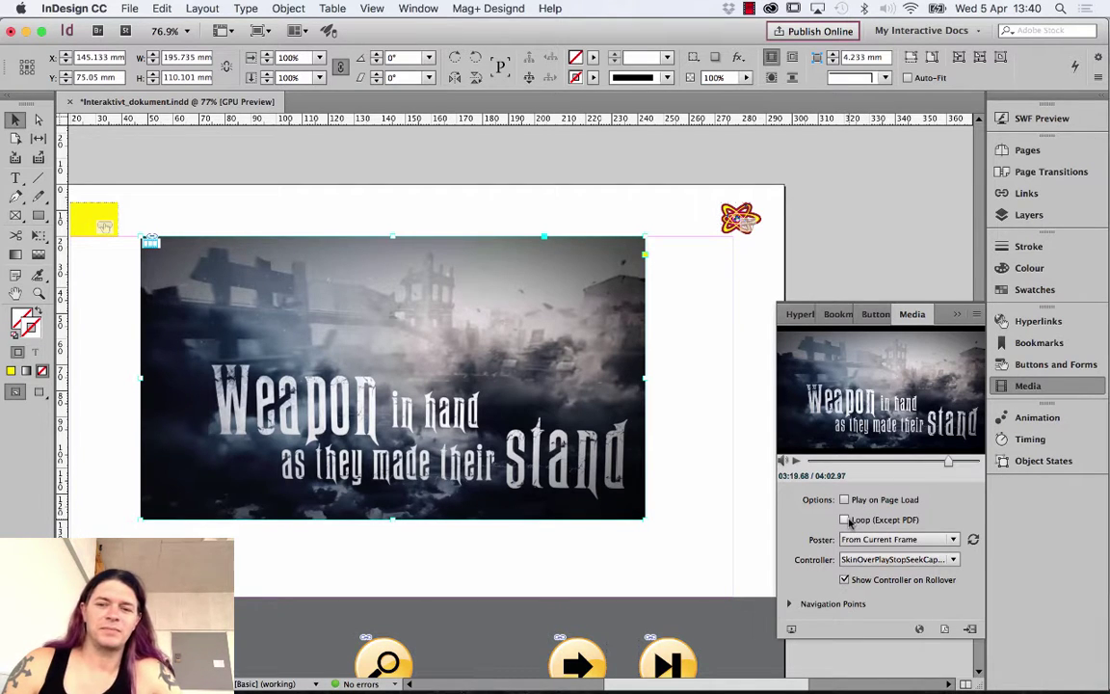
Try the video's Loop (Except PDF) option, turn it off again, and show the video's navigation points
left_click(845, 520)
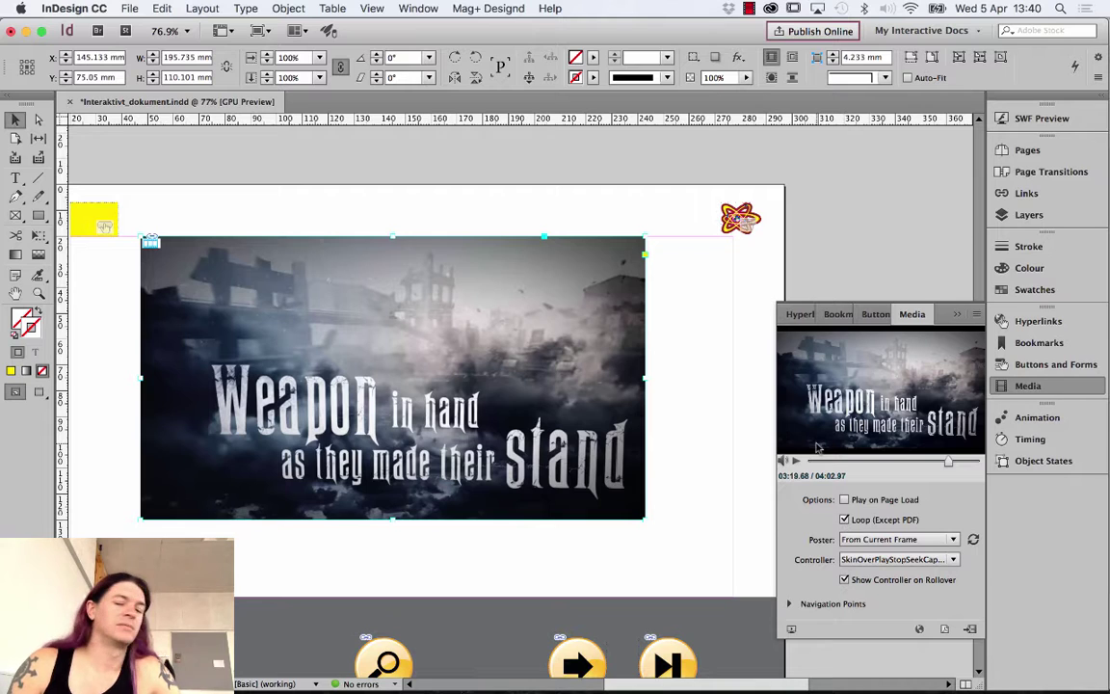
left_click(869, 521)
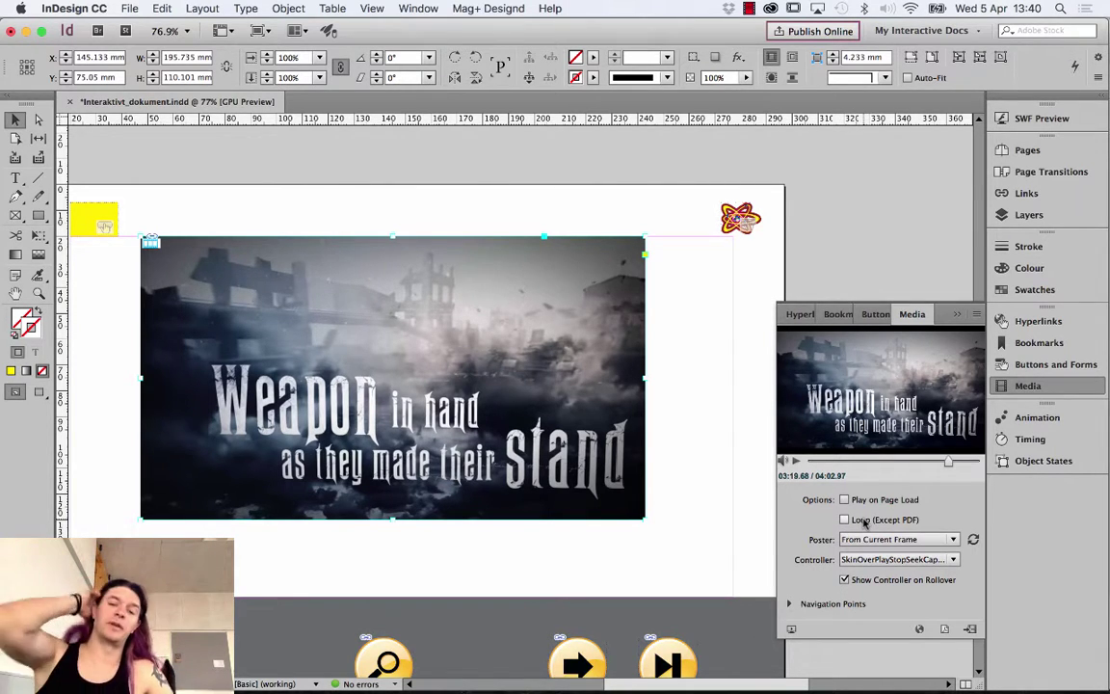
left_click(788, 603)
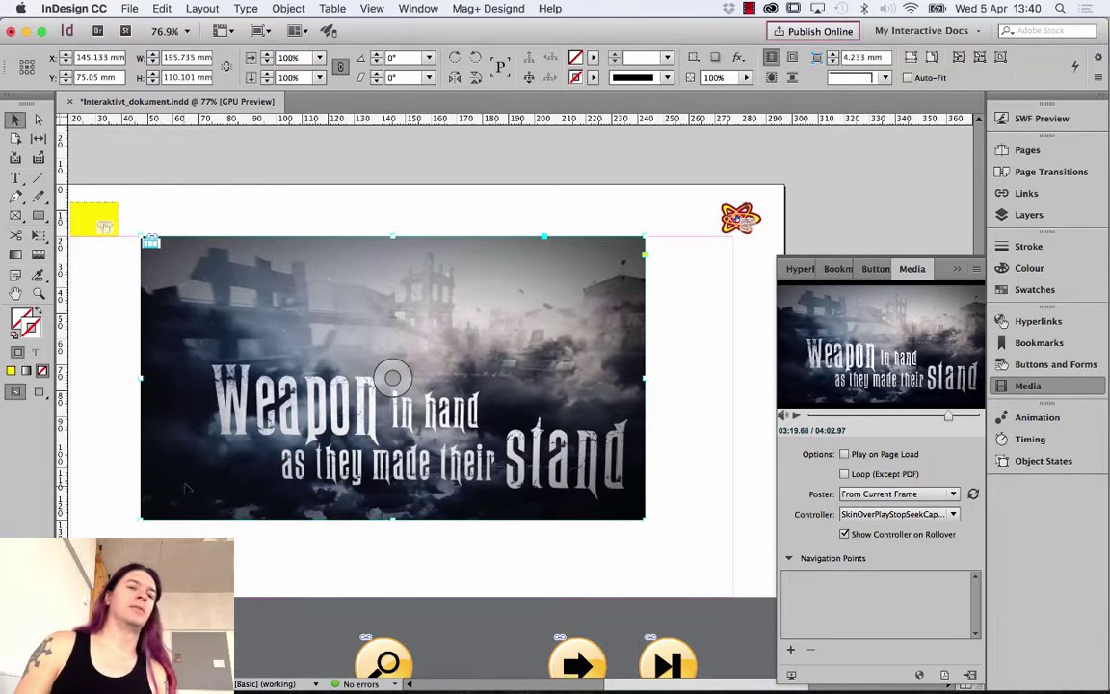
Draw a row of small yellow rectangles beneath the video, the last one about 12 by 15.5 mm
left_click(38, 215)
mouse_move(202, 525)
left_mouse_down()
mouse_move(226, 554)
mouse_move(185, 554)
mouse_move(275, 562)
left_mouse_up()
left_click_drag(362, 540, 385, 562)
left_click_drag(455, 540, 478, 562)
left_click_drag(522, 540, 554, 578)
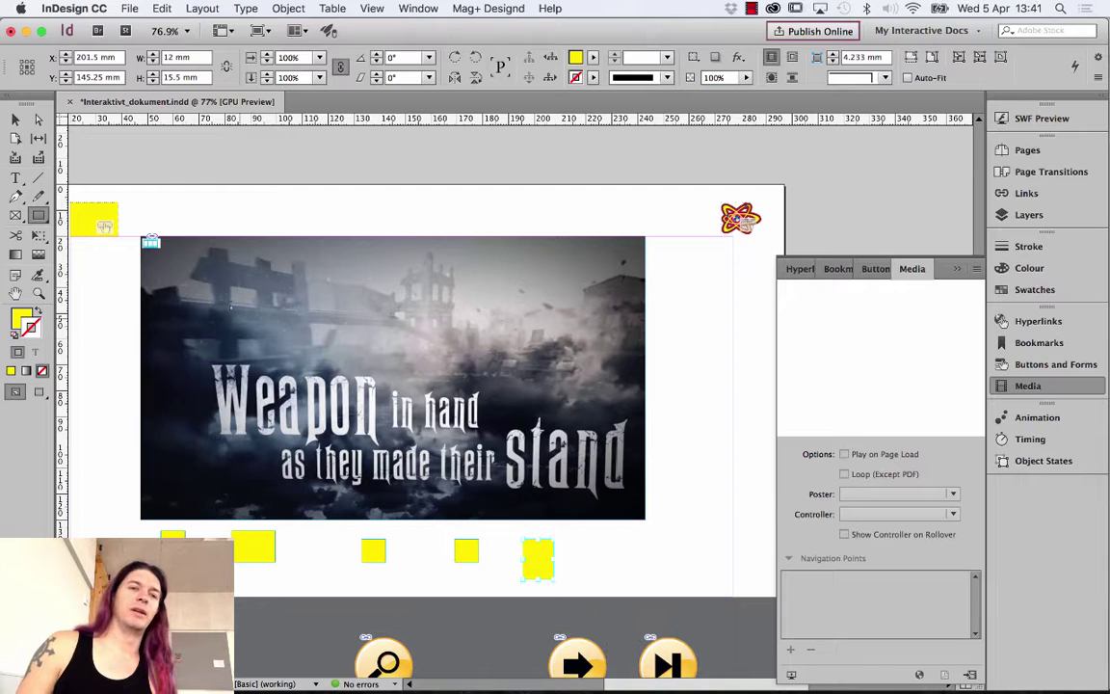
Select all the small yellow rectangles beneath the video and delete them
left_click(16, 117)
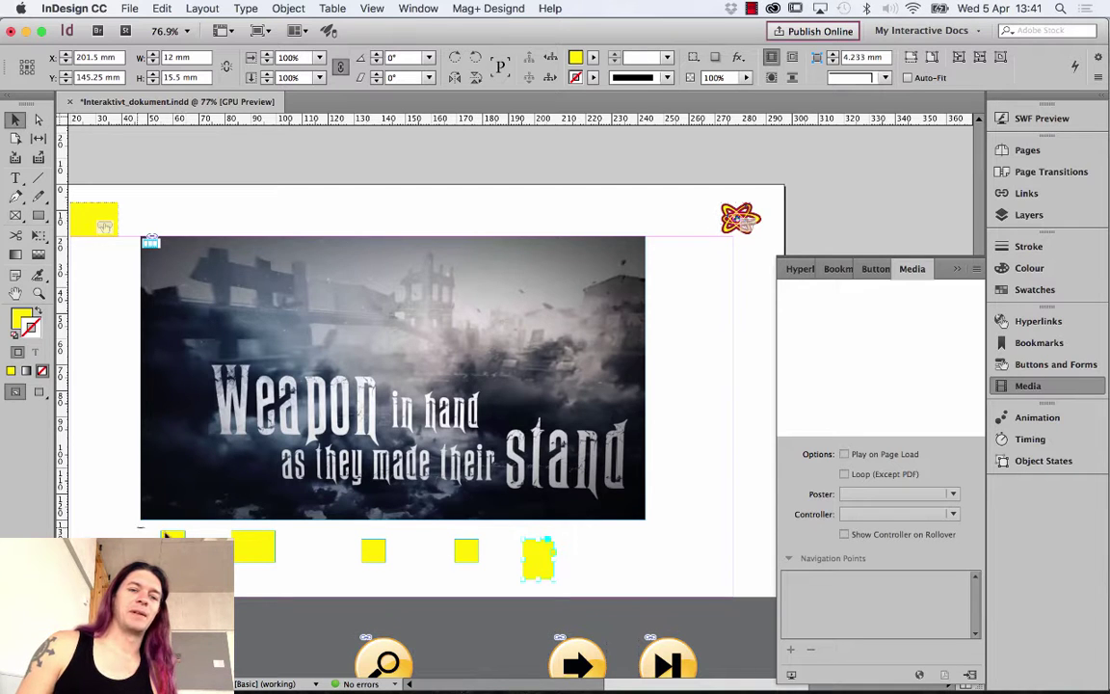
left_click_drag(166, 533, 570, 584)
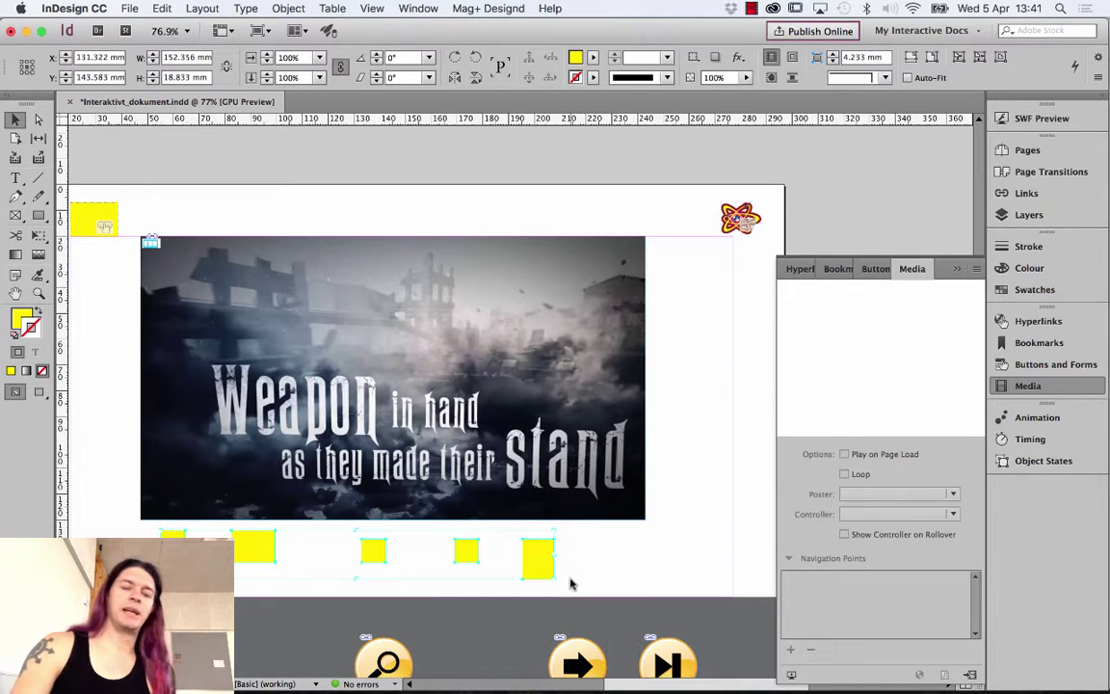
key("Delete")
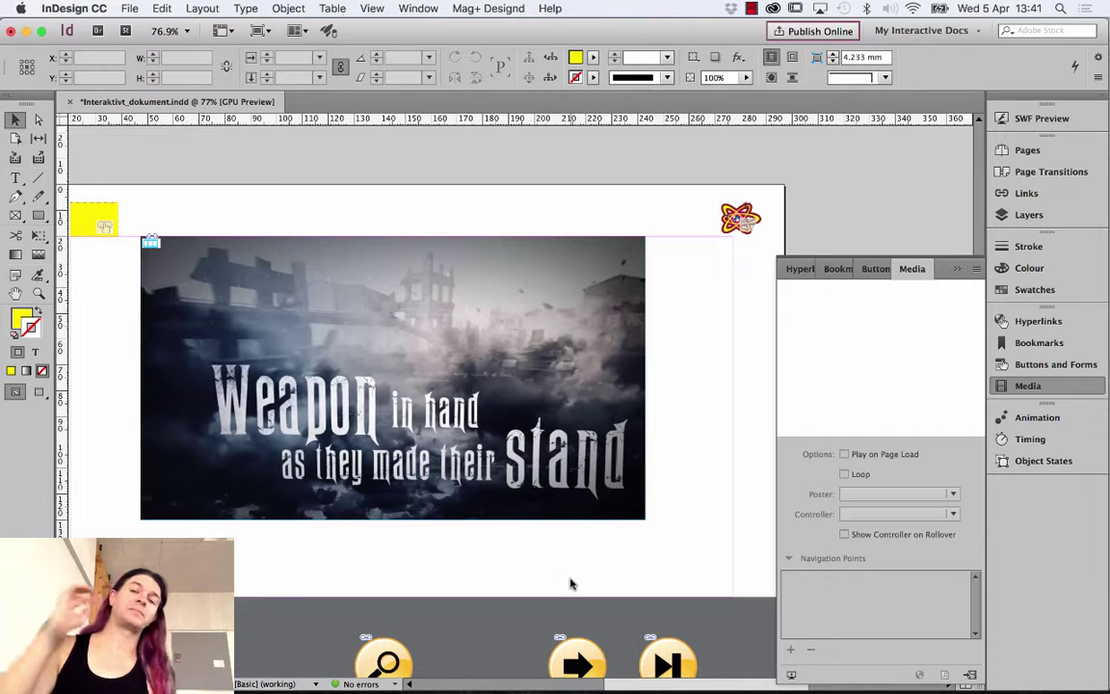
Preview page 4 as SWF, play the video from its new poster image, and close the preview
left_click(353, 341)
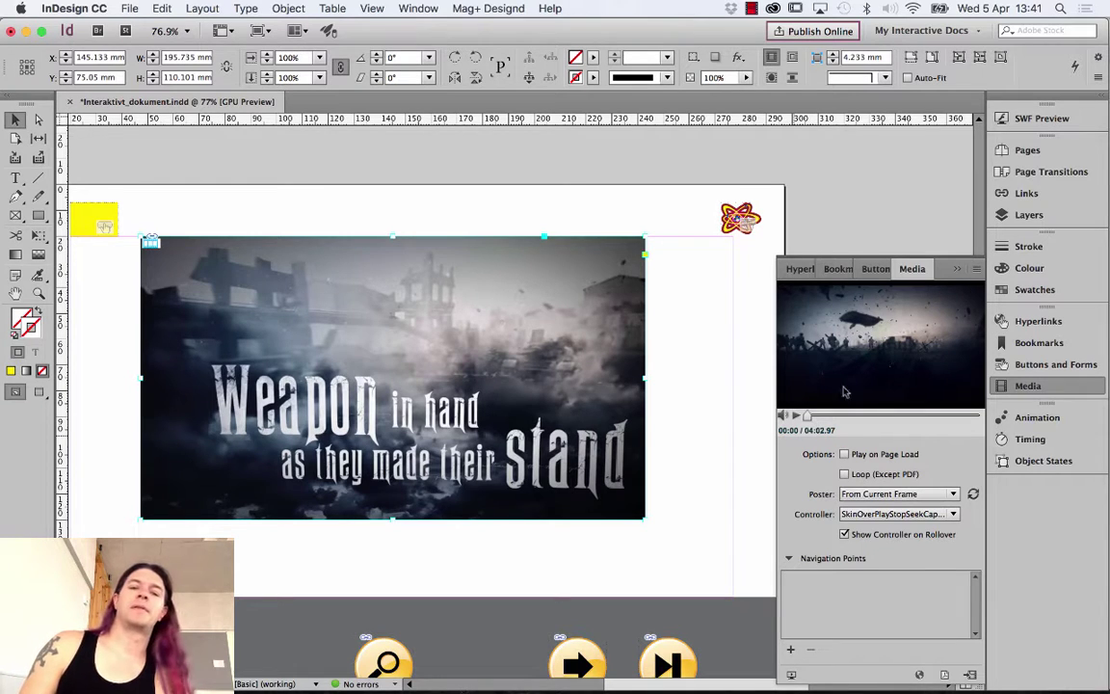
left_click(1027, 119)
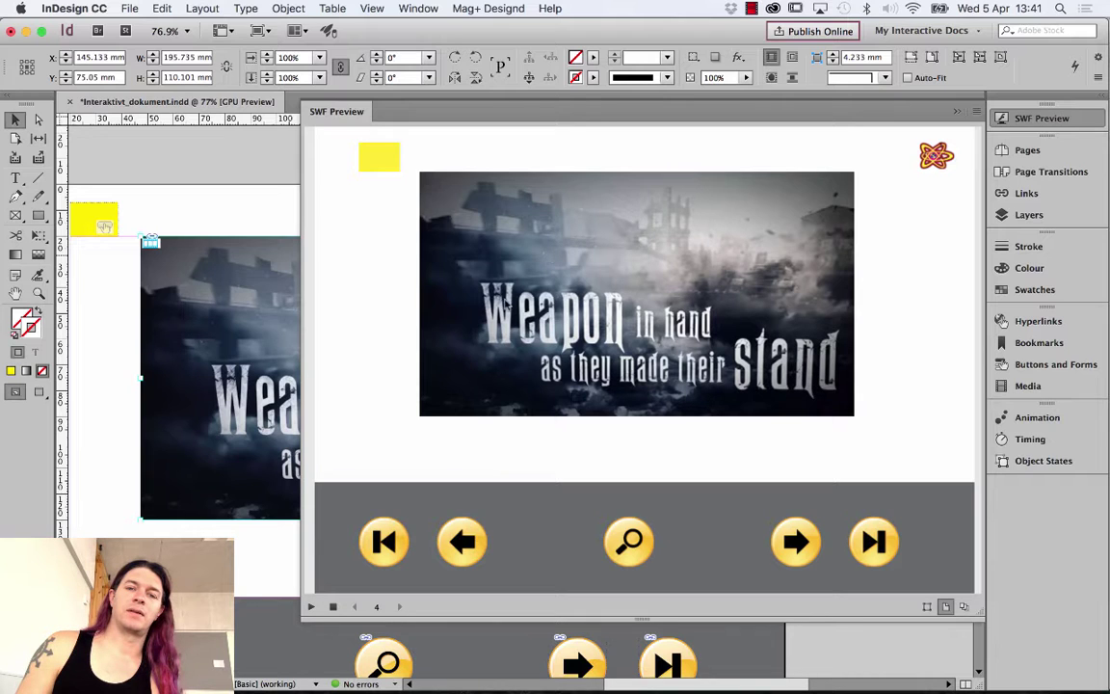
left_click(666, 249)
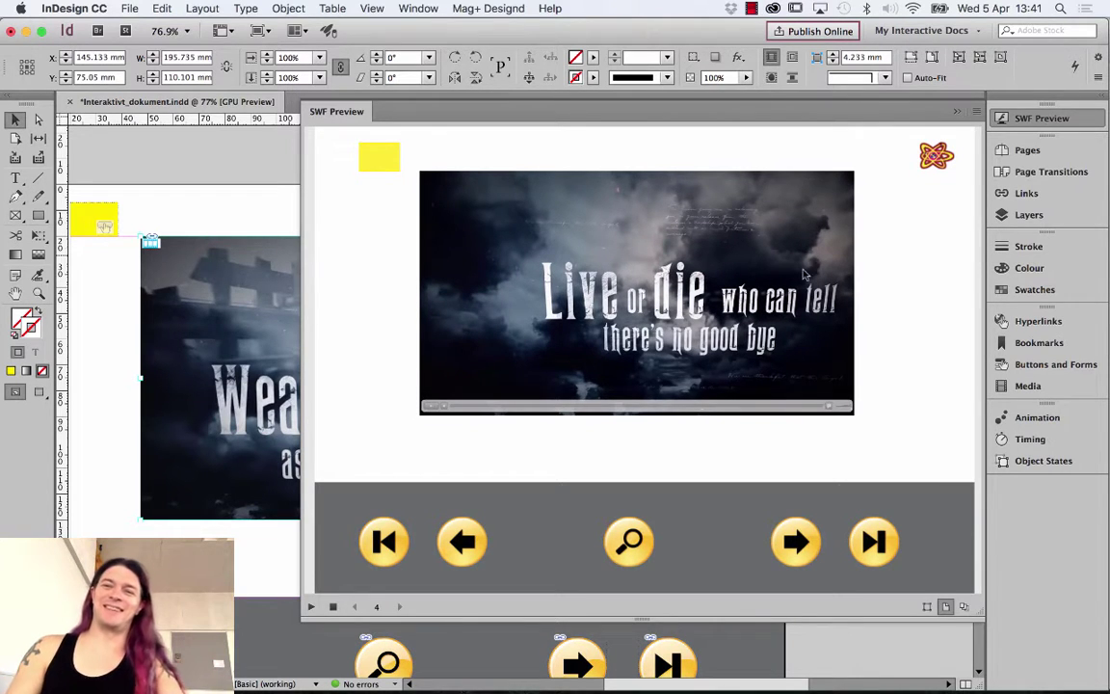
left_click(865, 97)
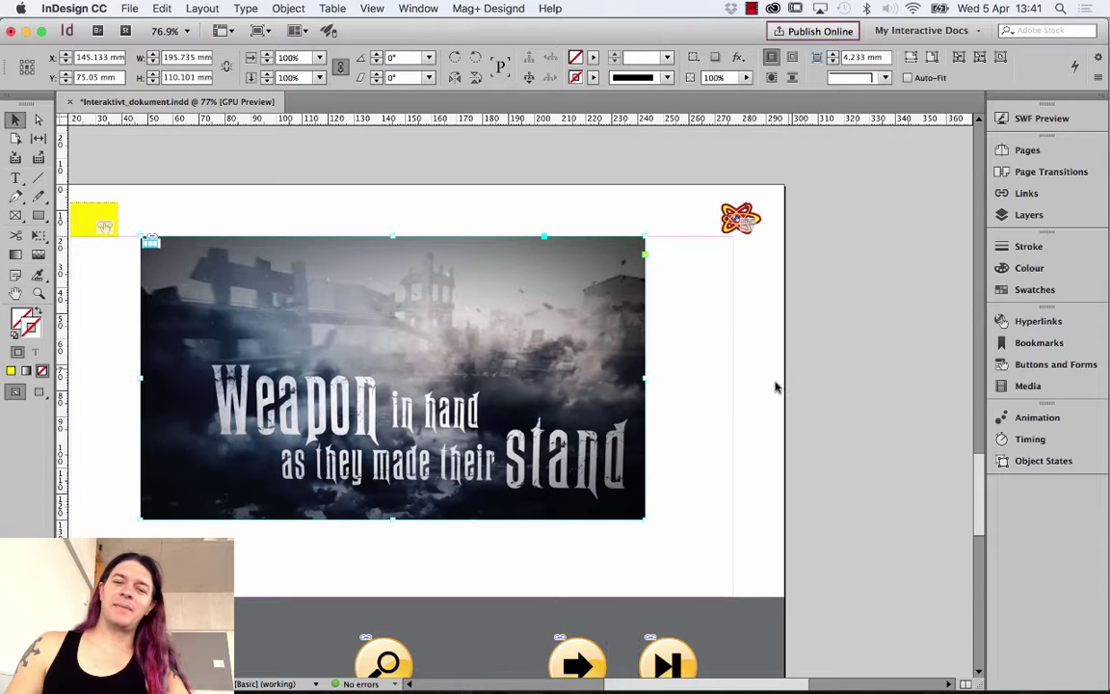
scroll(398, 401, "left", 5)
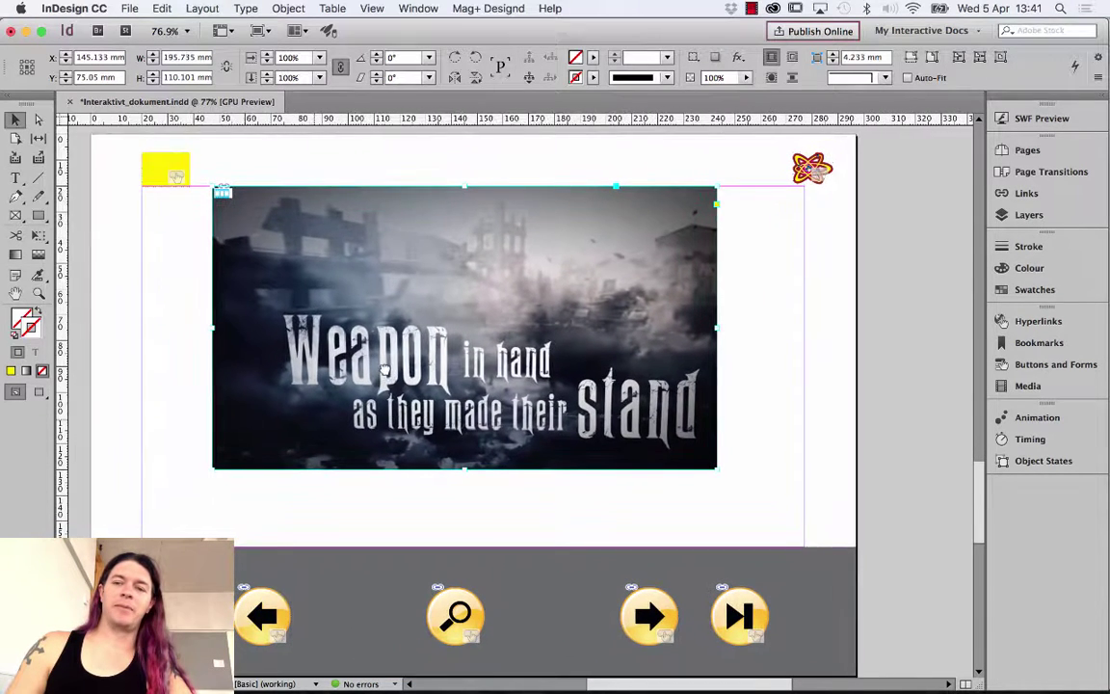